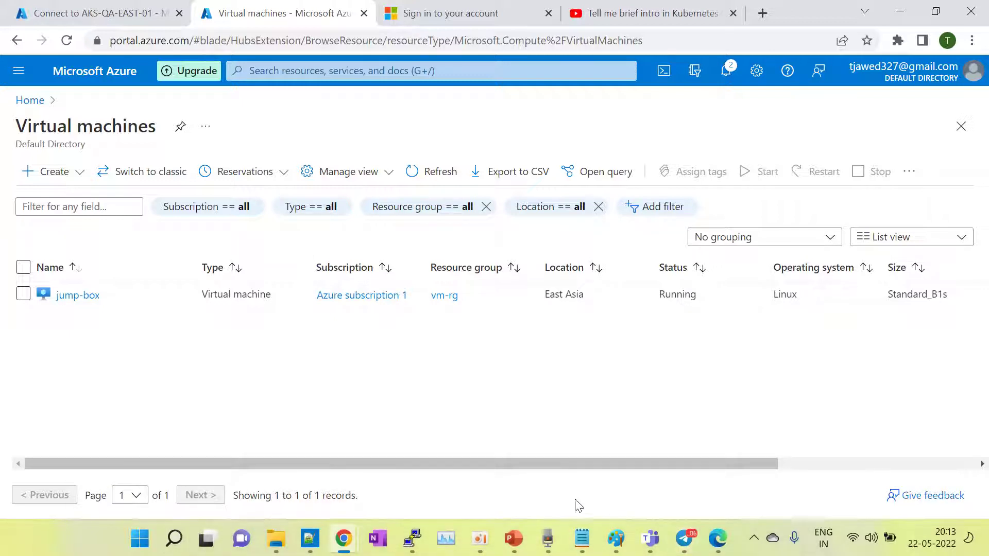
Step: Bring up the blank Untitled Paint window and draw a large rectangle on the canvas's left side
click(616, 538)
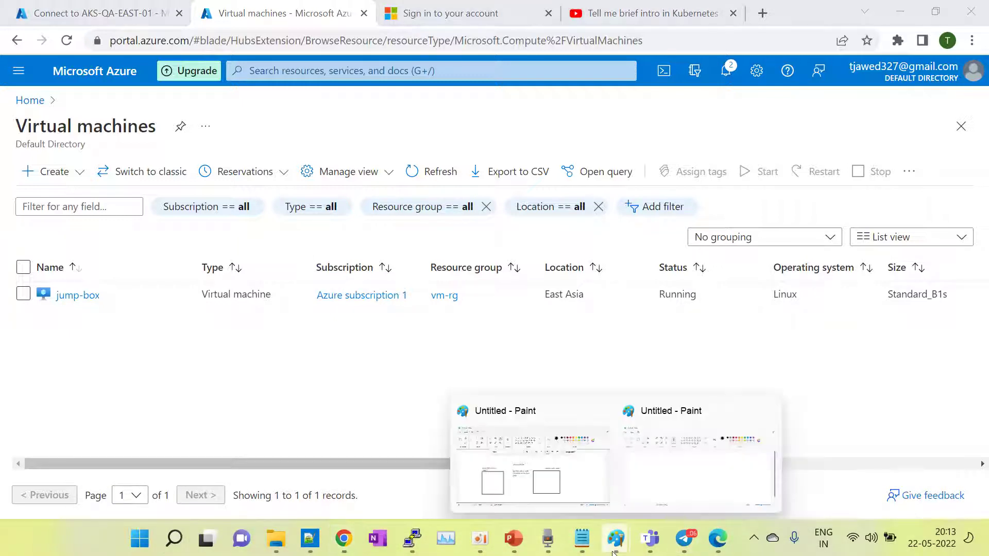
click(676, 470)
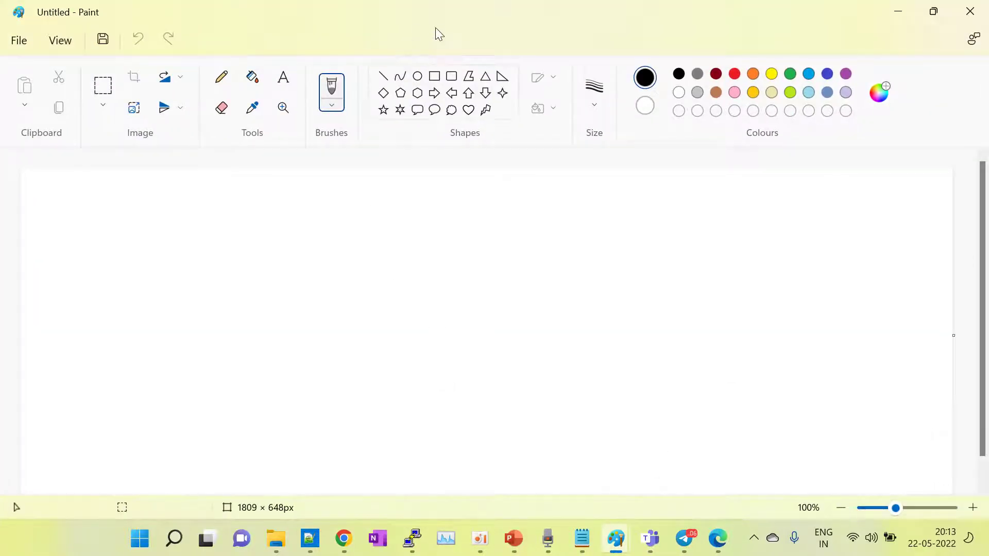
click(434, 79)
drag(127, 282, 414, 458)
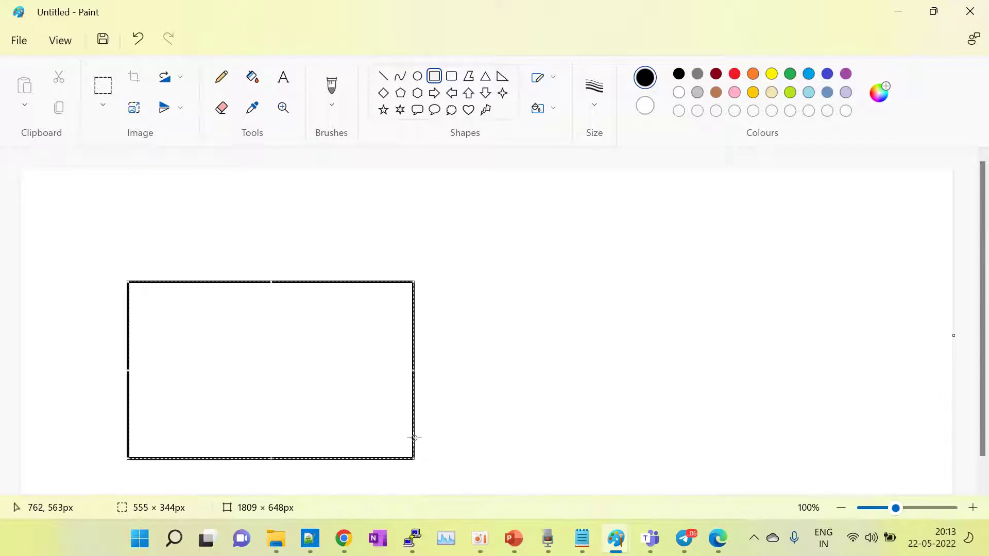
click(442, 300)
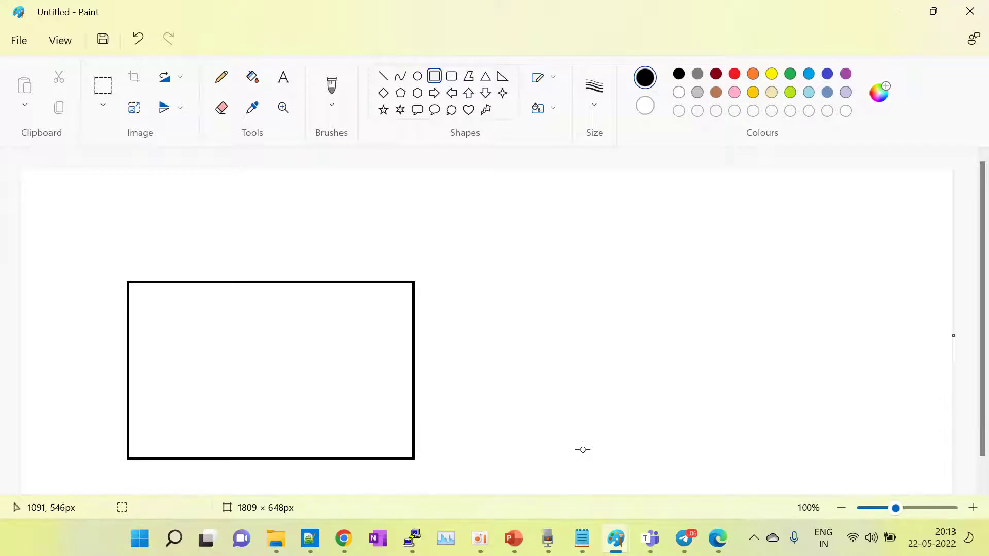
Step: Below the kubectl command, add a 'virtual machine' heading with operation and location lines
click(582, 538)
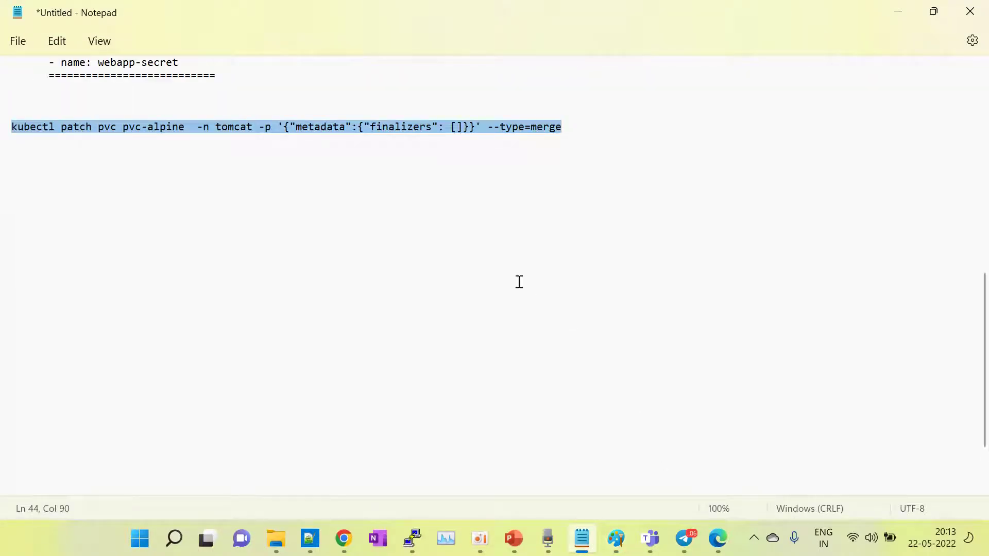
click(583, 123)
key(Return)
key(Return)
key(Return)
key(Return)
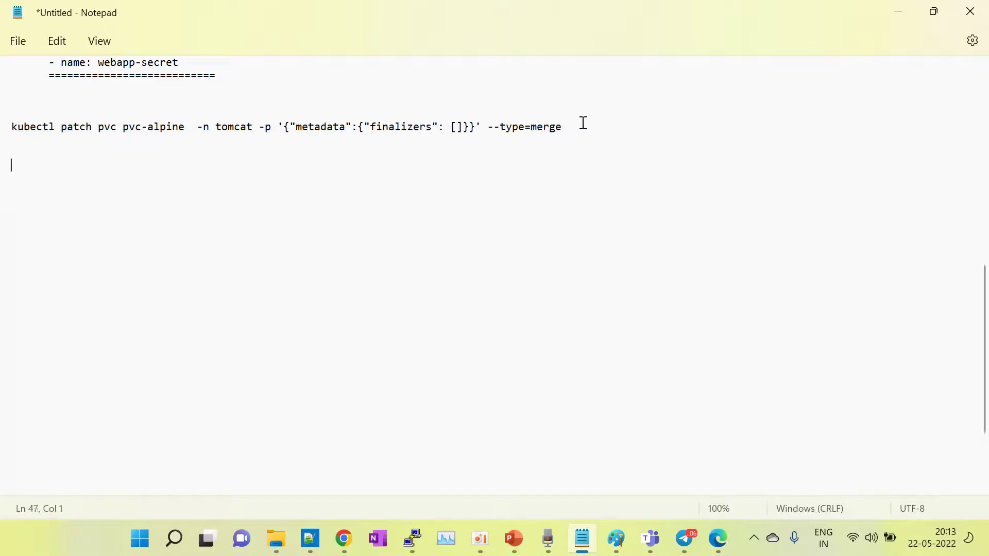
text(virtual machine)
key(Return)
key(Return)
text(oper)
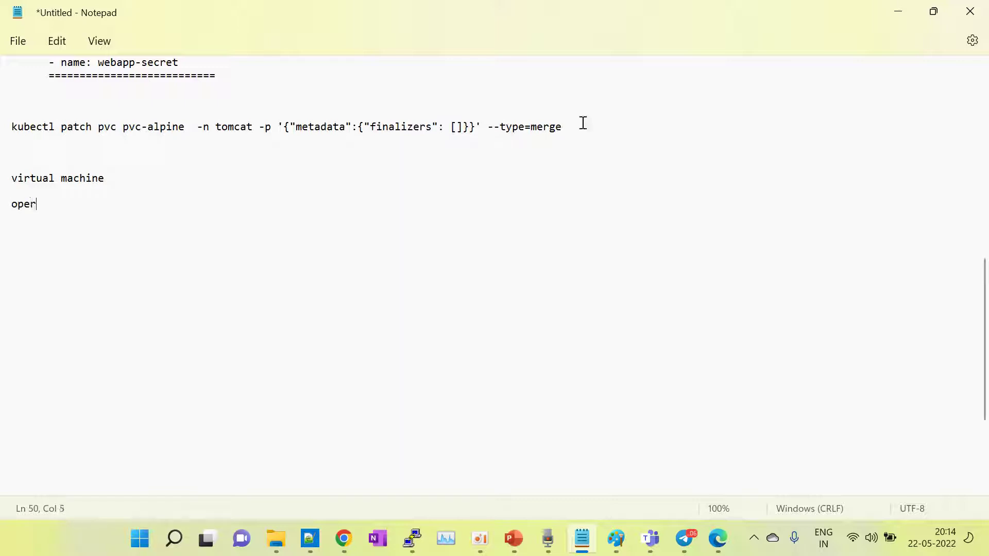
text(ation)
key(Return)
text(location)
key(Return)
Step: Add cpu/ram and disk as the final items of the virtual machine list
text(c)
key(BackSpace)
text(cp)
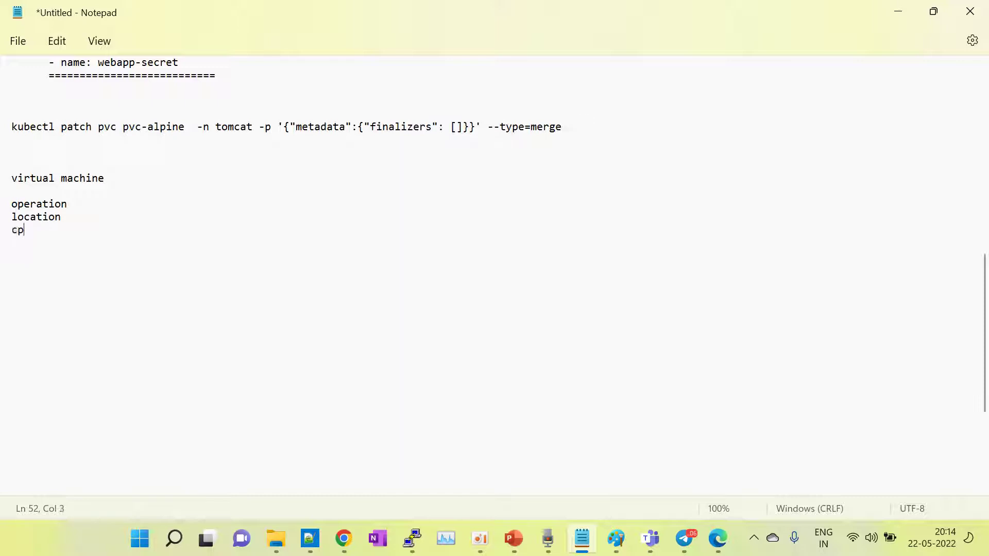
text(u/ram)
key(Return)
text(s\disk)
key(BackSpace)
key(BackSpace)
key(BackSpace)
key(BackSpace)
key(BackSpace)
key(BackSpace)
text(du)
key(BackSpace)
text(isk)
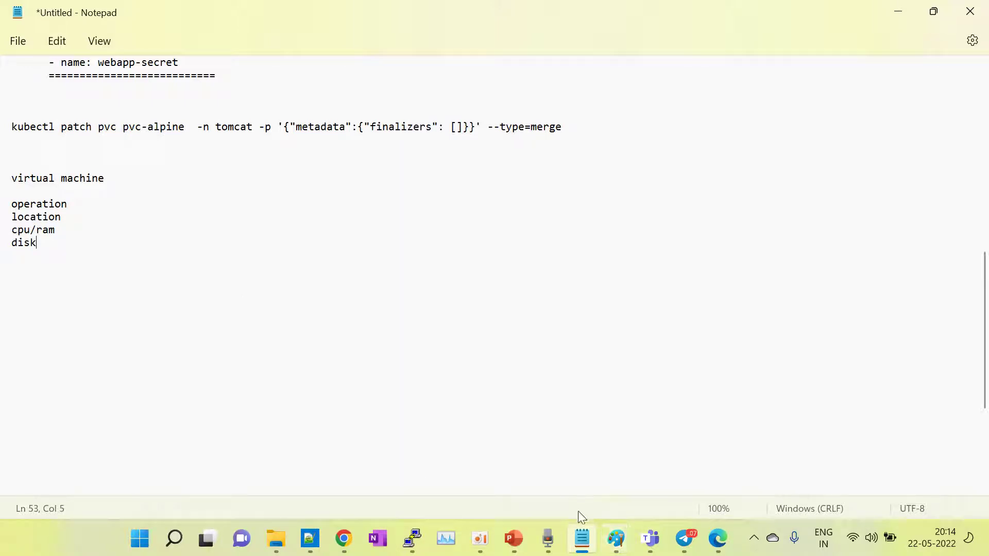
click(616, 539)
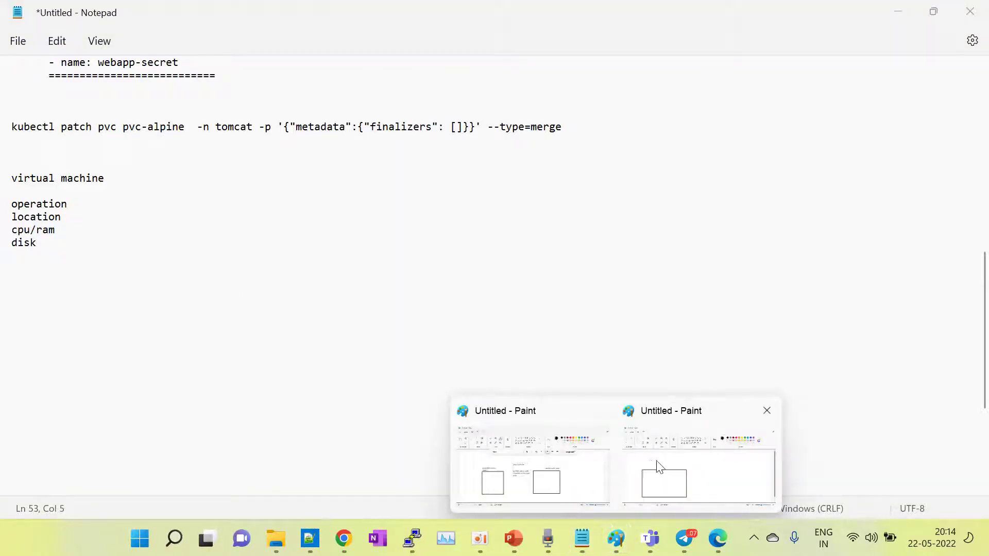
Step: In the rectangle drawing, draw three small ovals inside the rectangle
click(658, 466)
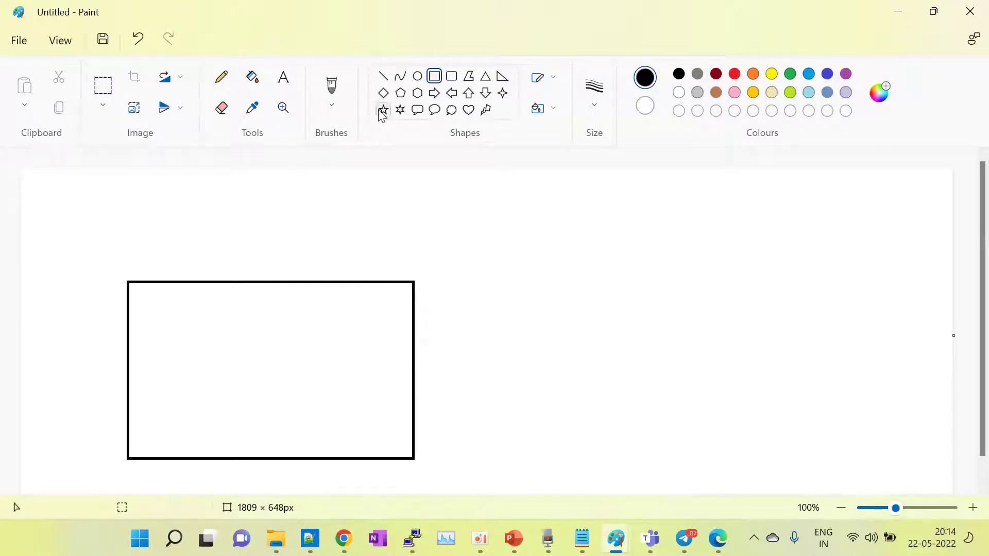
click(418, 77)
drag(166, 299, 207, 330)
drag(263, 318, 283, 330)
drag(165, 368, 220, 406)
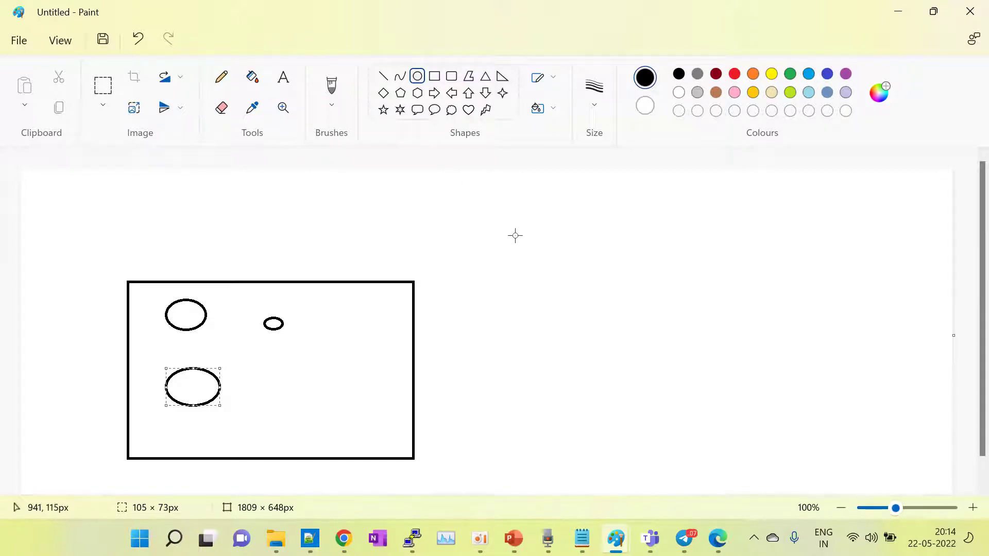
Step: Draw two circles and a wide ellipse to the right of the rectangle
drag(493, 218, 564, 289)
drag(648, 222, 737, 303)
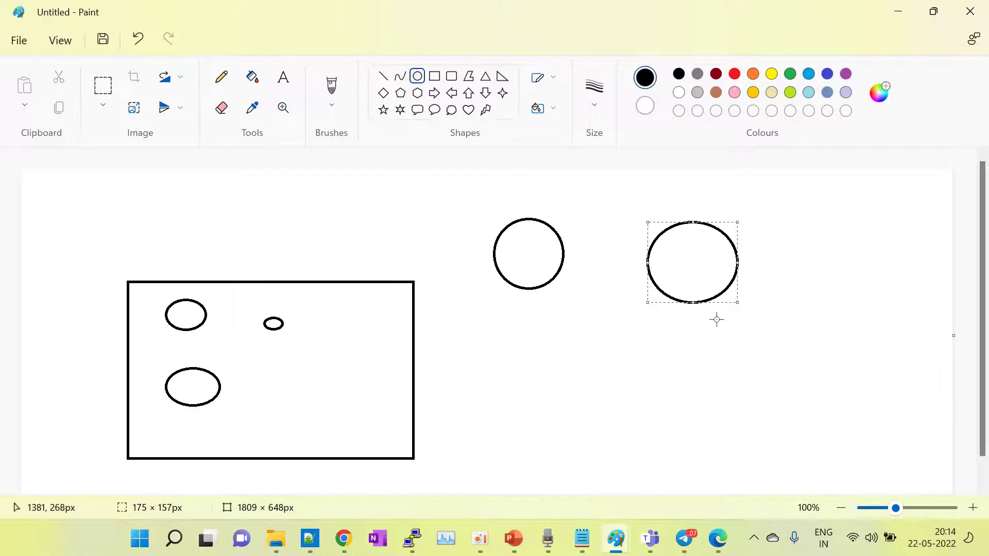
drag(596, 367, 752, 445)
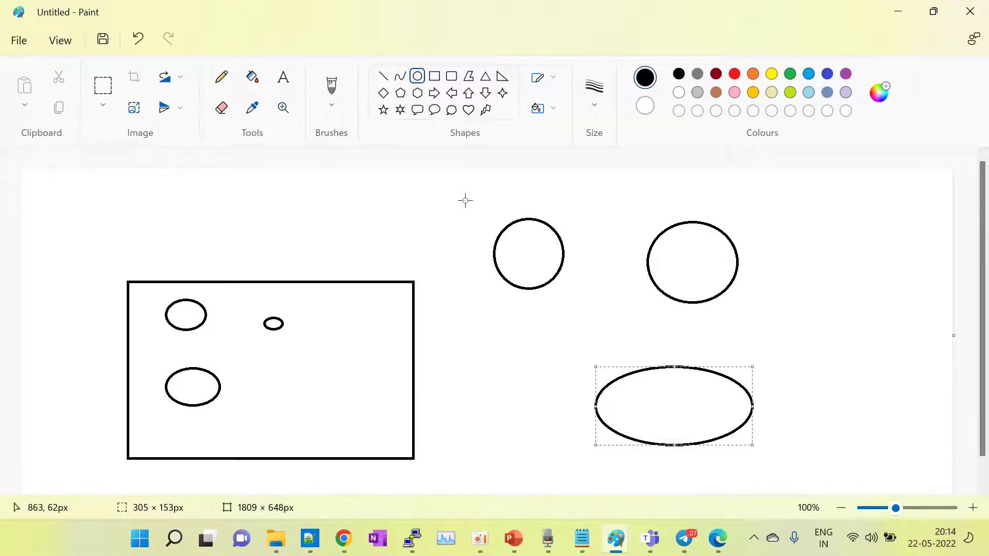
Step: Label the wide ellipse 'dev' and the upper-right circle 'prod'
click(640, 385)
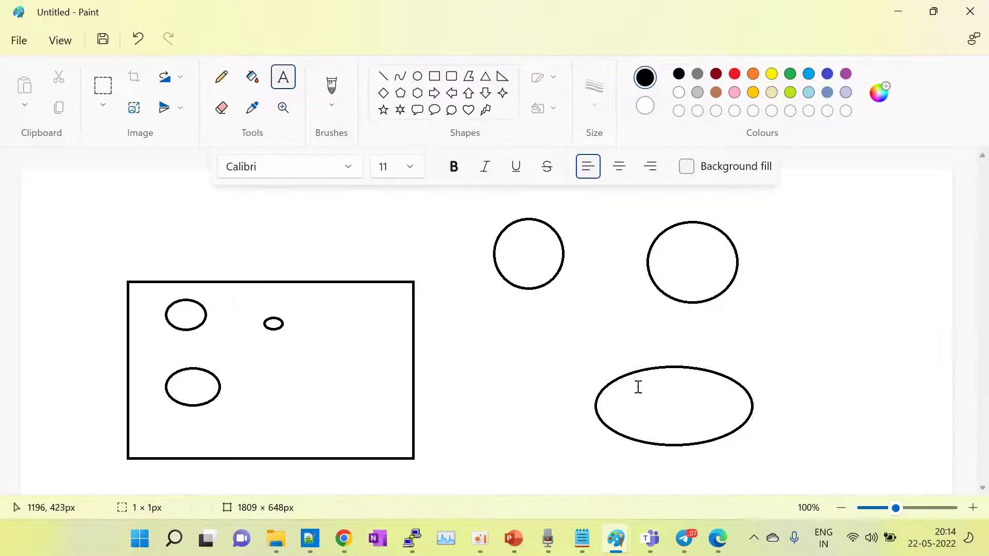
text(dev)
click(678, 261)
click(678, 261)
text(prod)
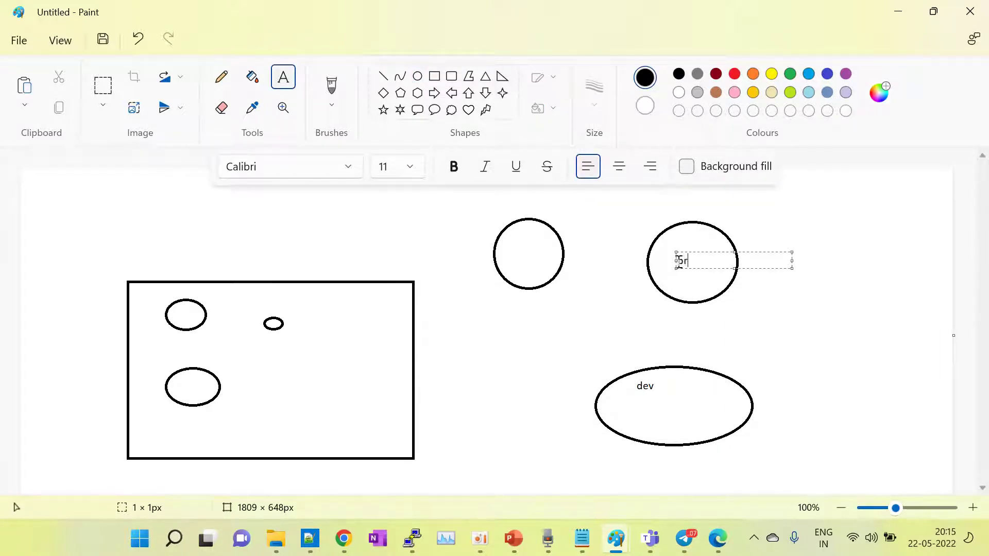
click(510, 250)
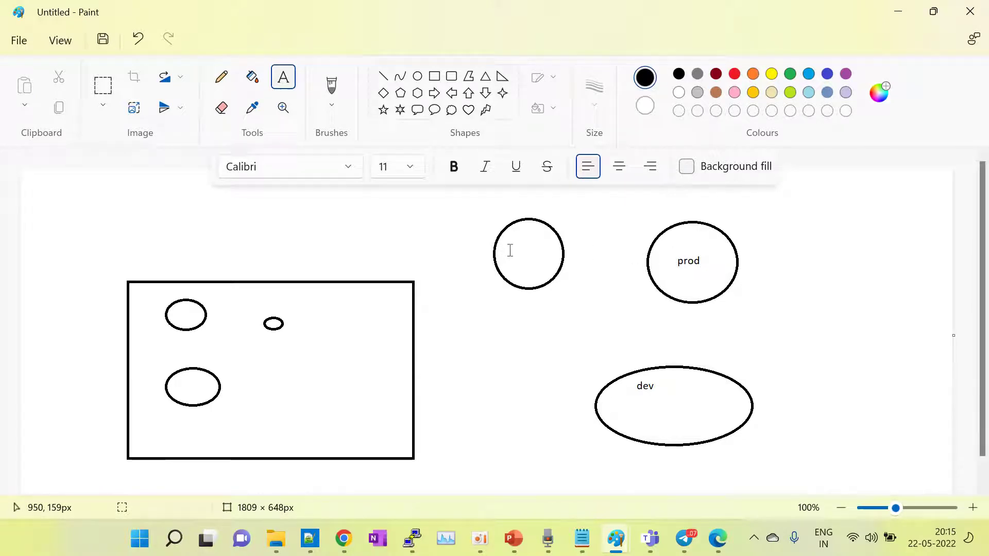
Step: Label the left circle with qa, vm, vnet and sql vm on separate lines
click(510, 251)
text(qa)
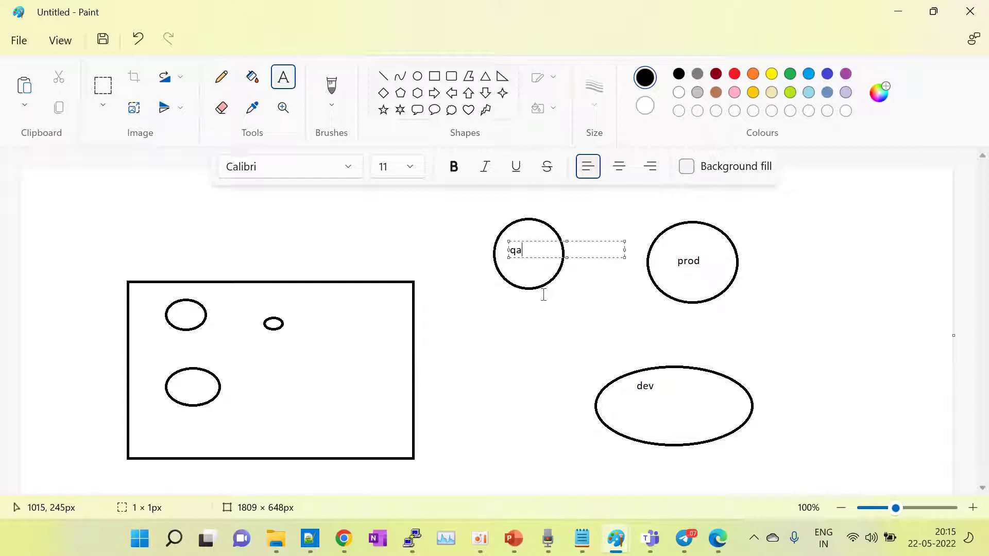
key(Return)
text(vm)
key(Return)
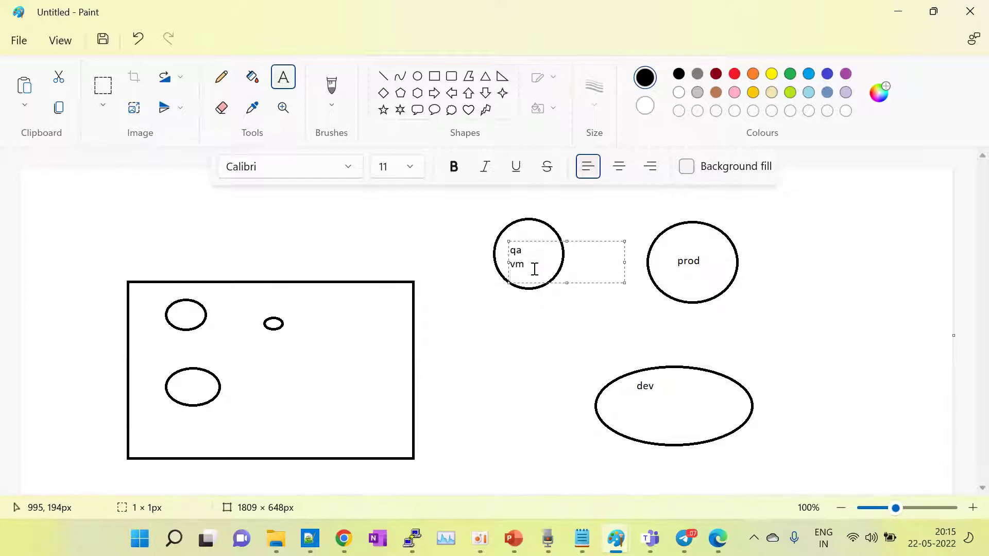
text(vnet)
key(Return)
text(sql vm)
click(541, 253)
click(530, 230)
click(524, 236)
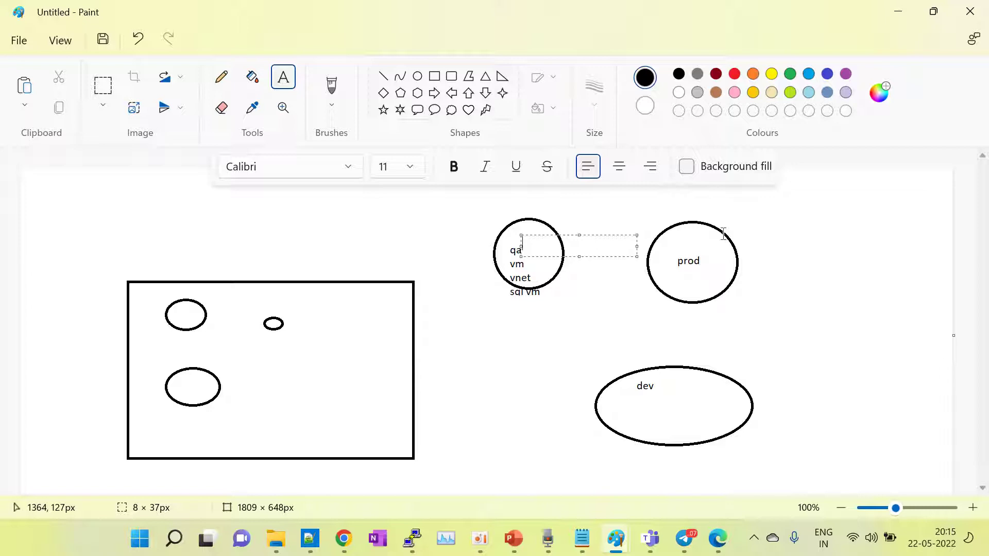
Step: Type the label lenovo-eastus-01 beneath the prod circle and select its text
click(292, 80)
click(617, 315)
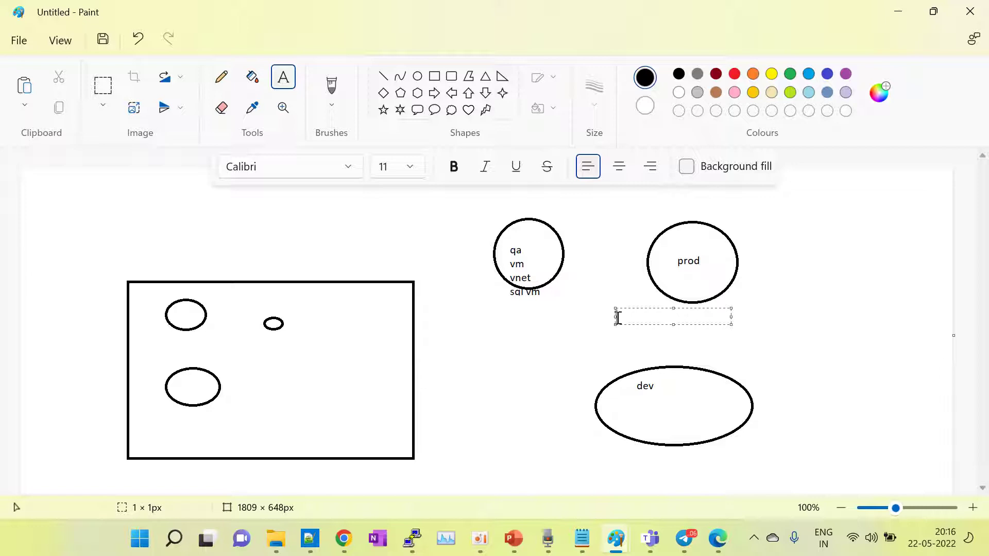
text(Test)
key(BackSpace)
key(BackSpace)
key(BackSpace)
key(BackSpace)
text(Te)
text(n)
text(oci)
key(BackSpace)
key(BackSpace)
key(BackSpace)
text(ovo-eastus-01)
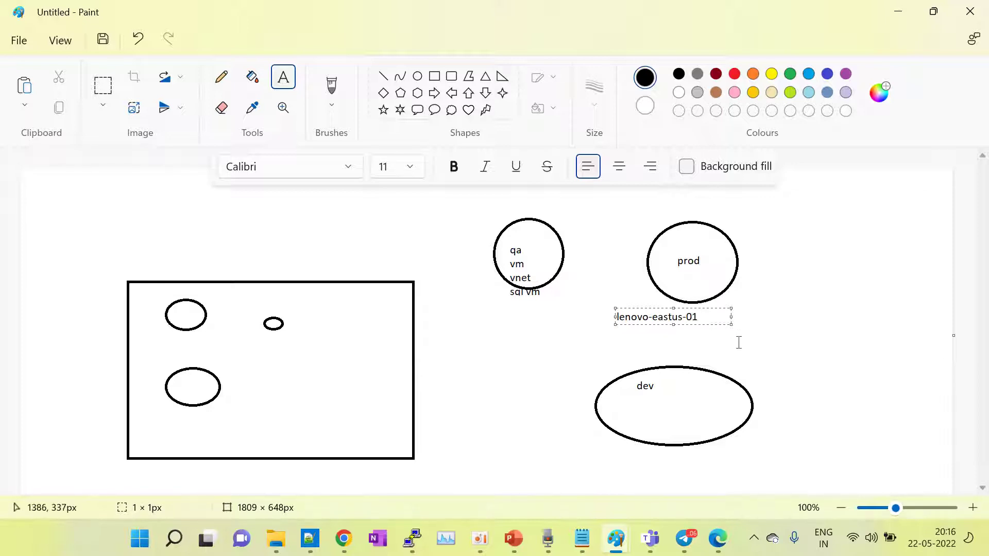
drag(701, 317, 616, 318)
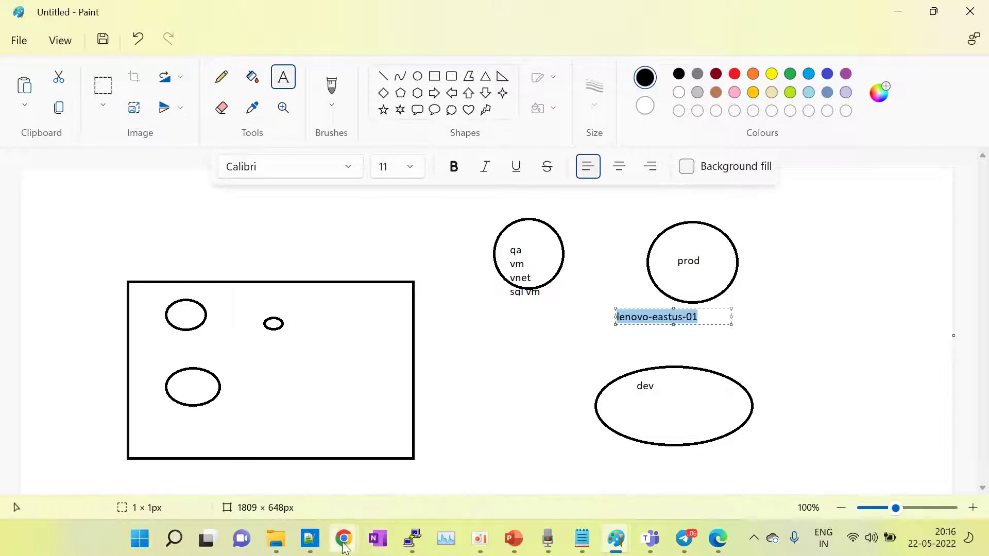
mouse_move(343, 539)
click(274, 470)
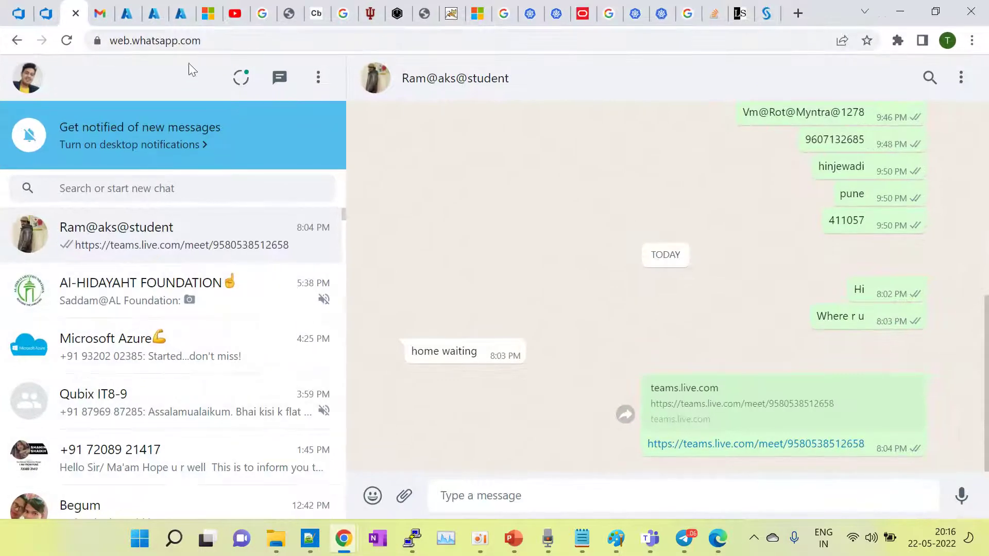
Step: In the Azure portal, search 'reso' for Resource groups, start Create, then return to the list
click(157, 15)
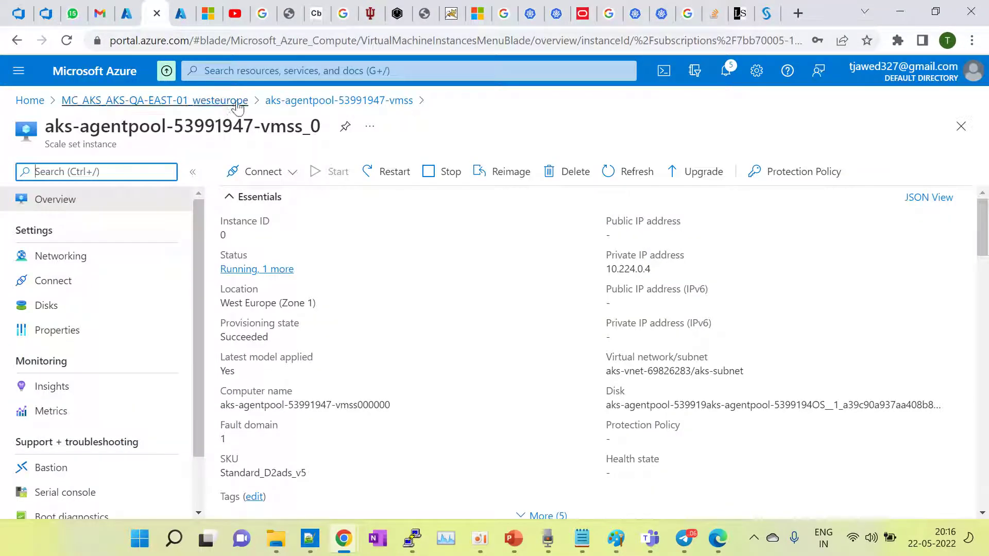
click(258, 75)
text(reso)
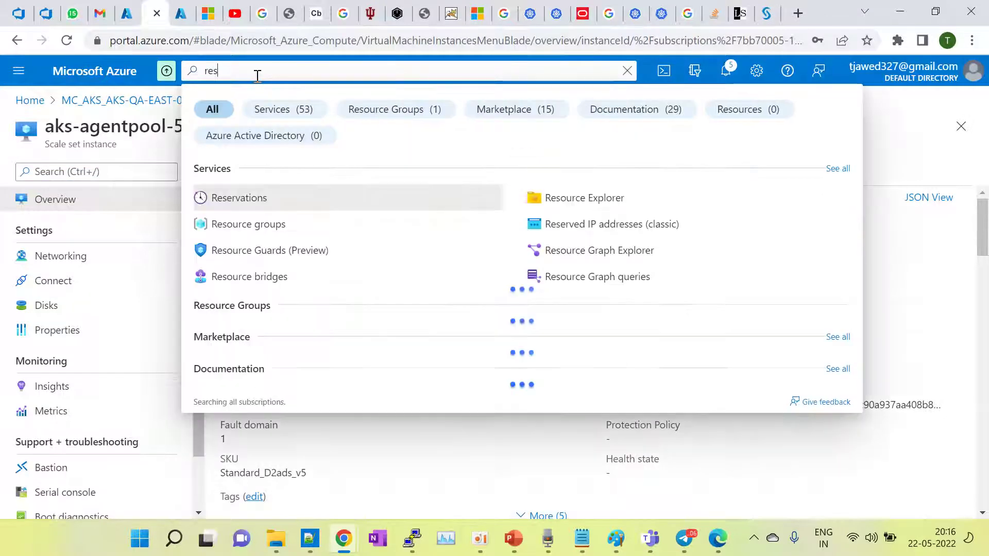
click(249, 201)
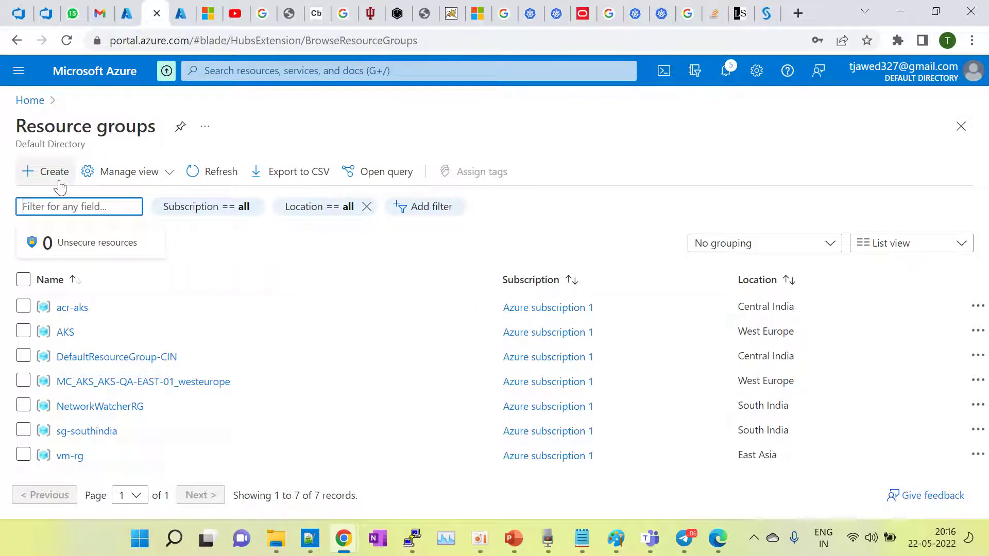
click(50, 176)
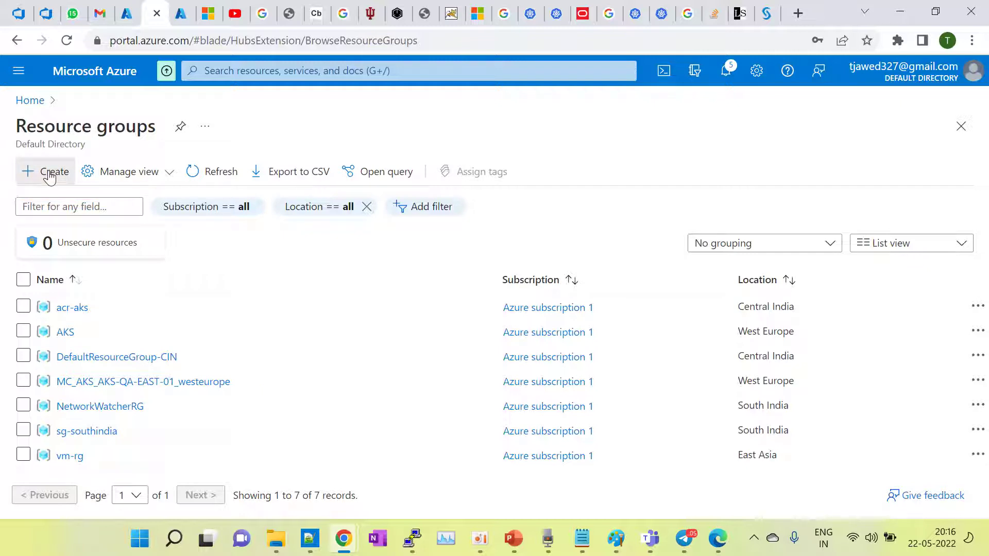
click(50, 177)
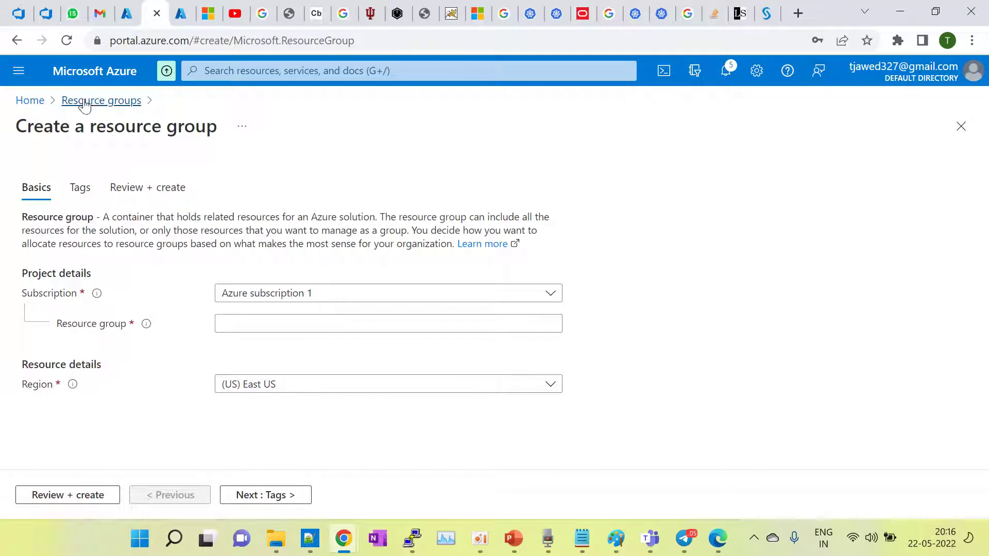
click(87, 102)
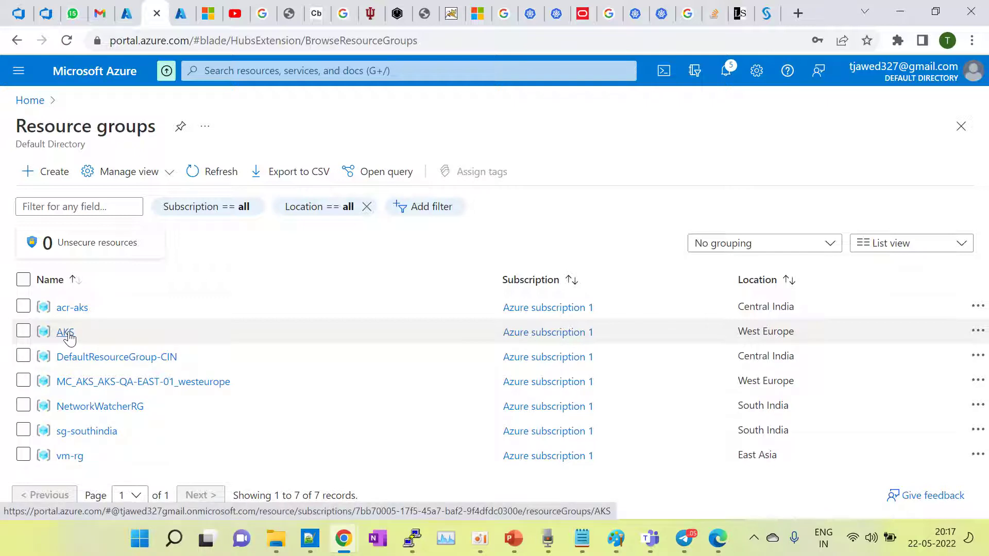
Step: Browse the AKS, sg-southindia and vm-rg resource groups, reviewing vm-rg's six resources
click(66, 332)
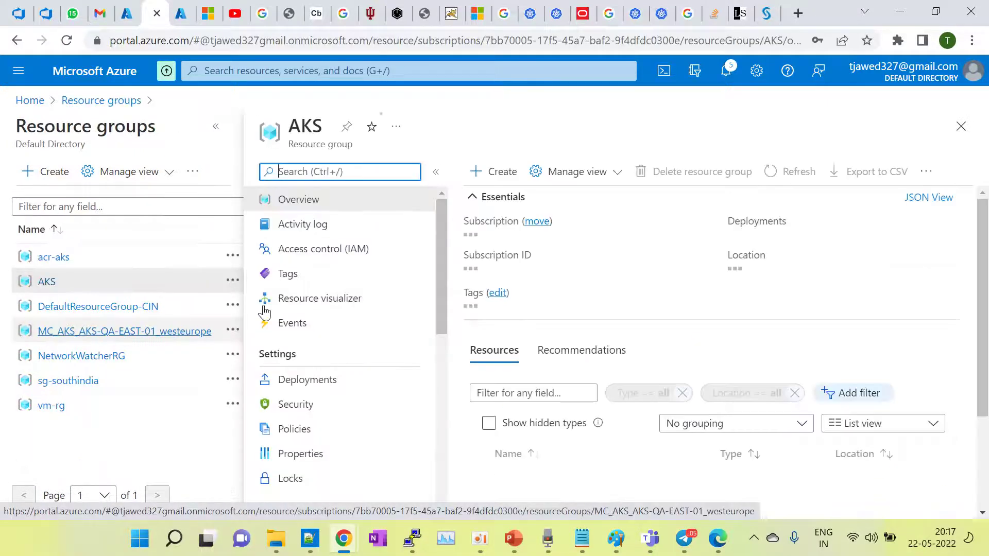
scroll(714, 404, down, 1)
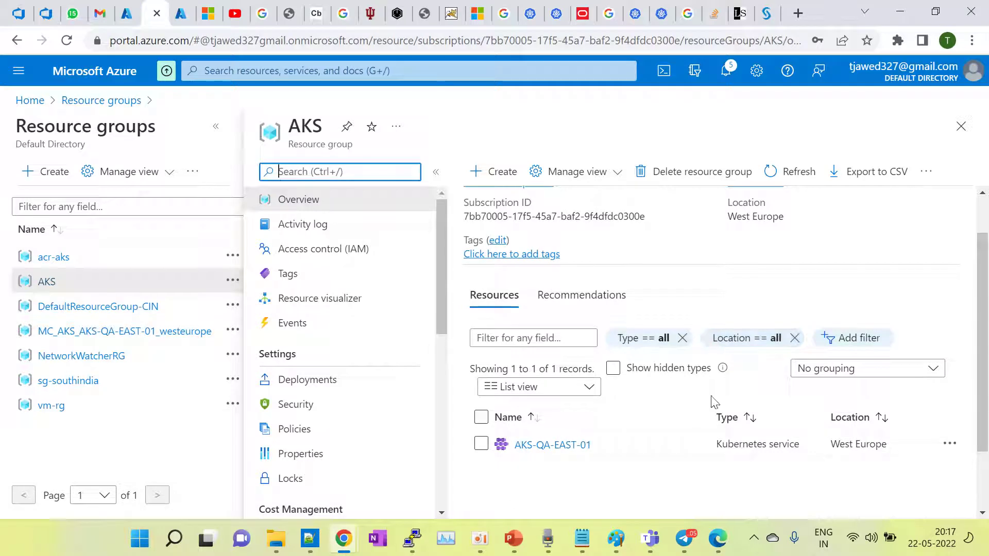
click(77, 381)
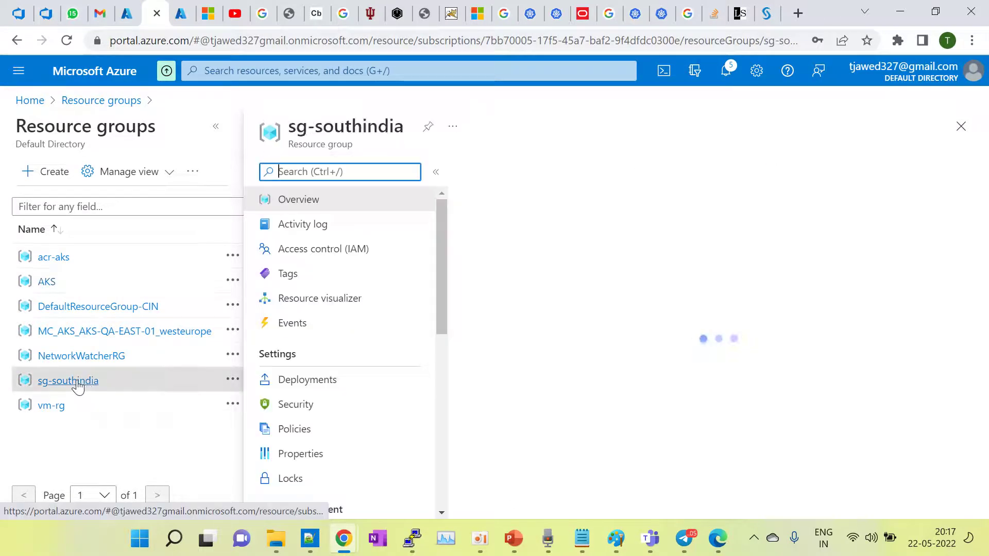
click(51, 406)
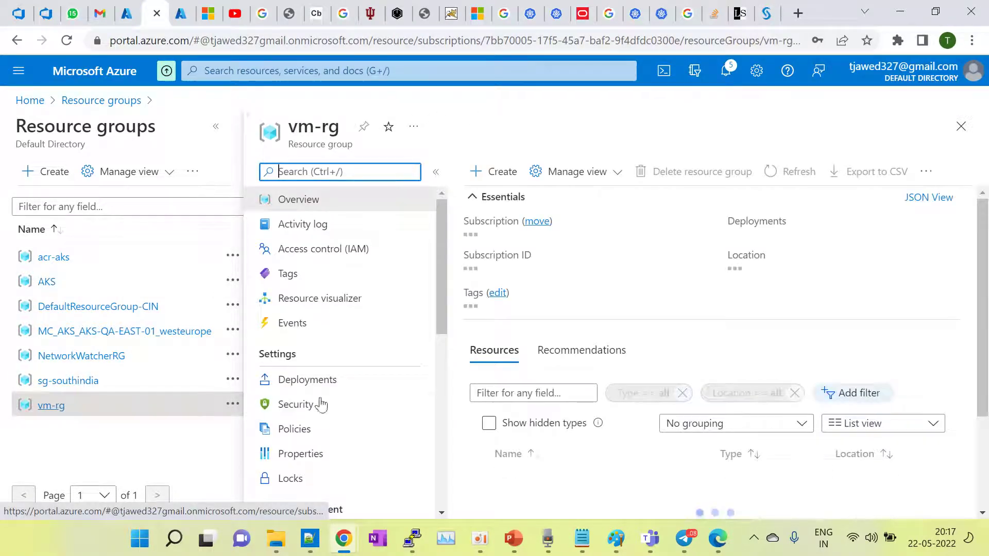
click(533, 422)
scroll(531, 415, down, 2)
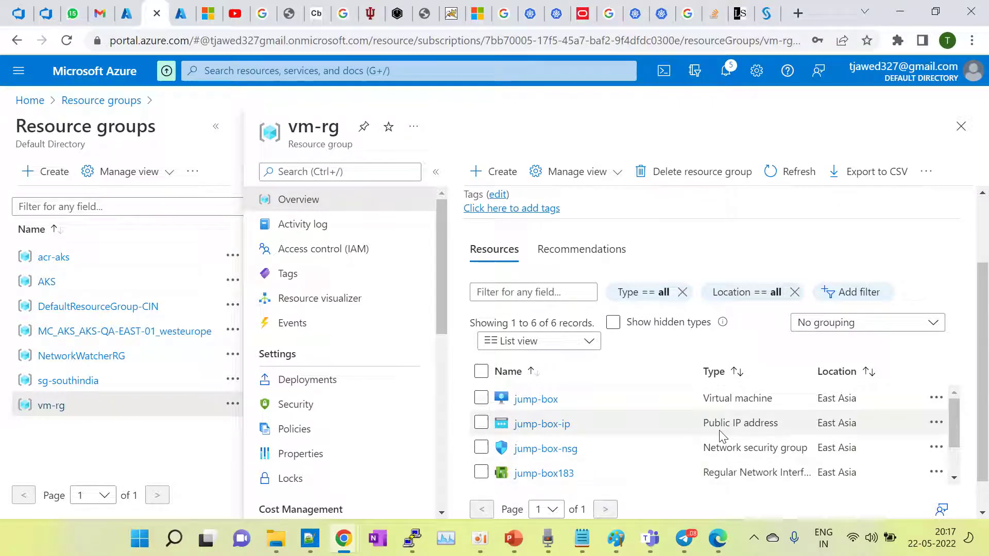
click(210, 73)
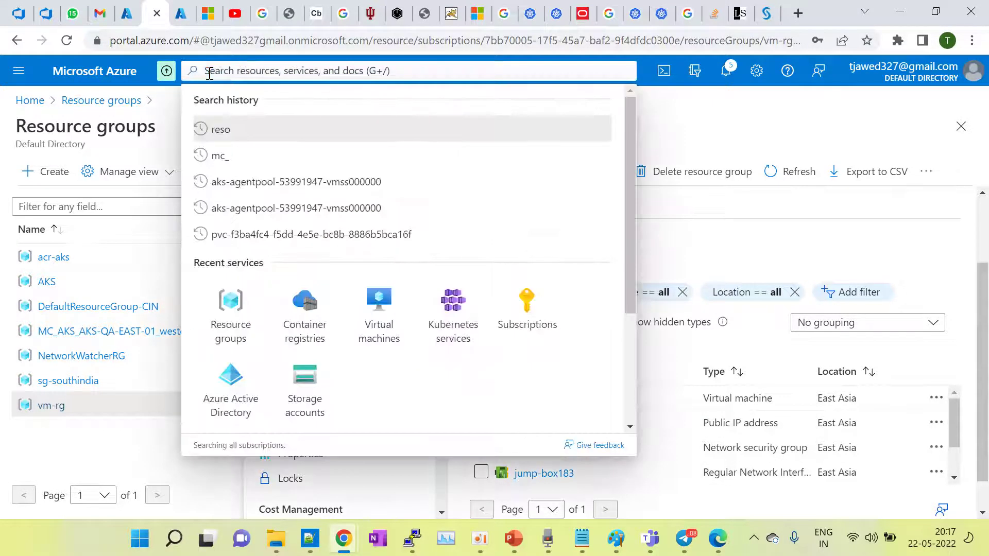
Step: Start a new resource group from Resource groups, keeping Azure subscription 1 as its subscription
click(221, 130)
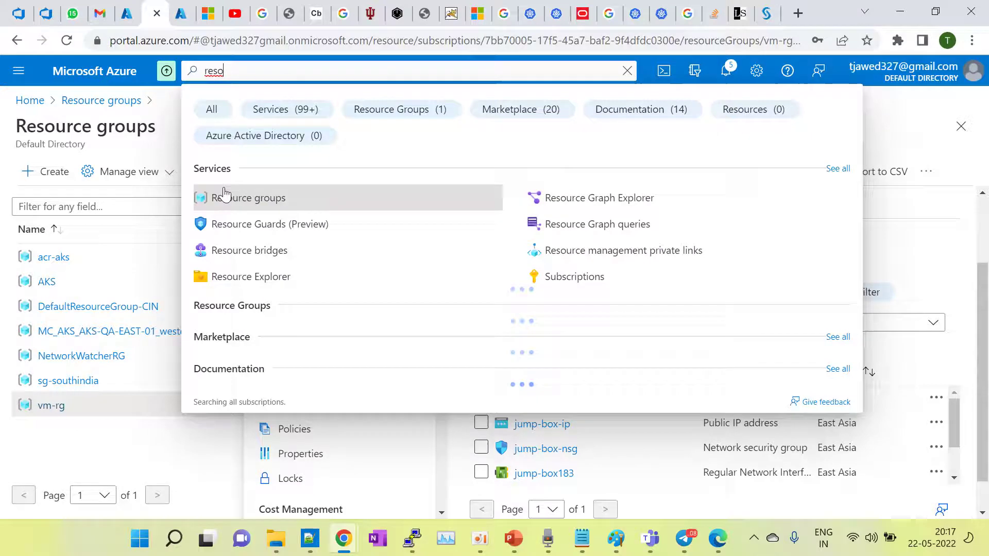
click(224, 196)
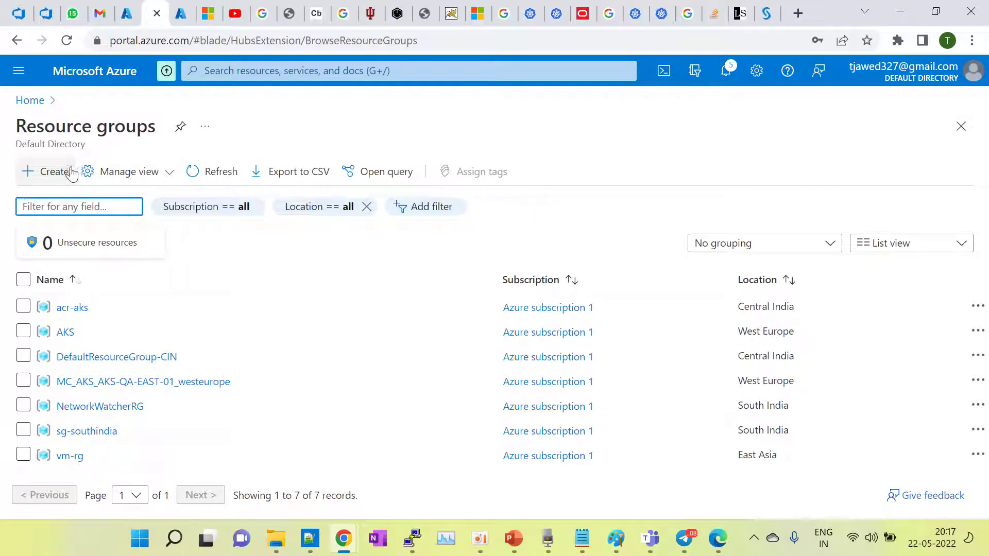
click(54, 171)
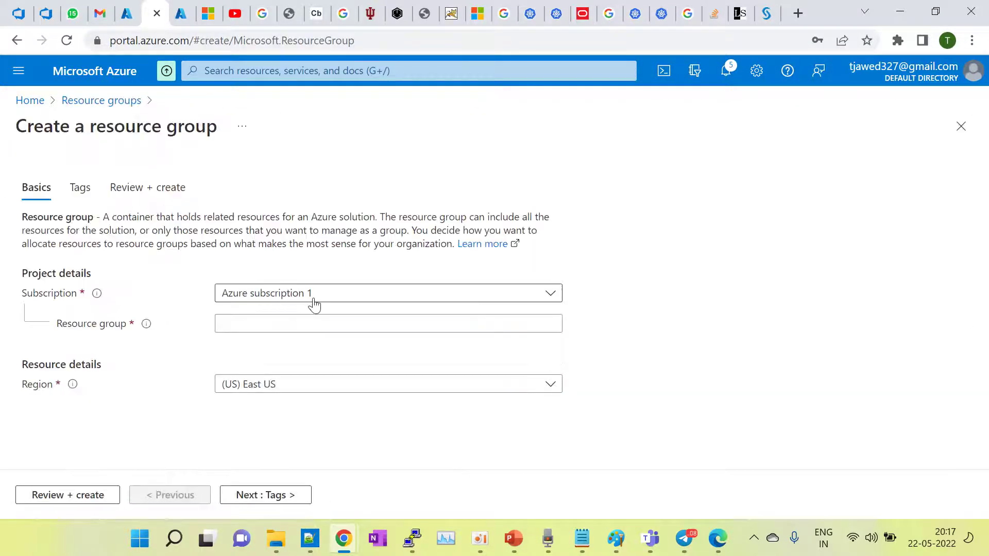
click(394, 300)
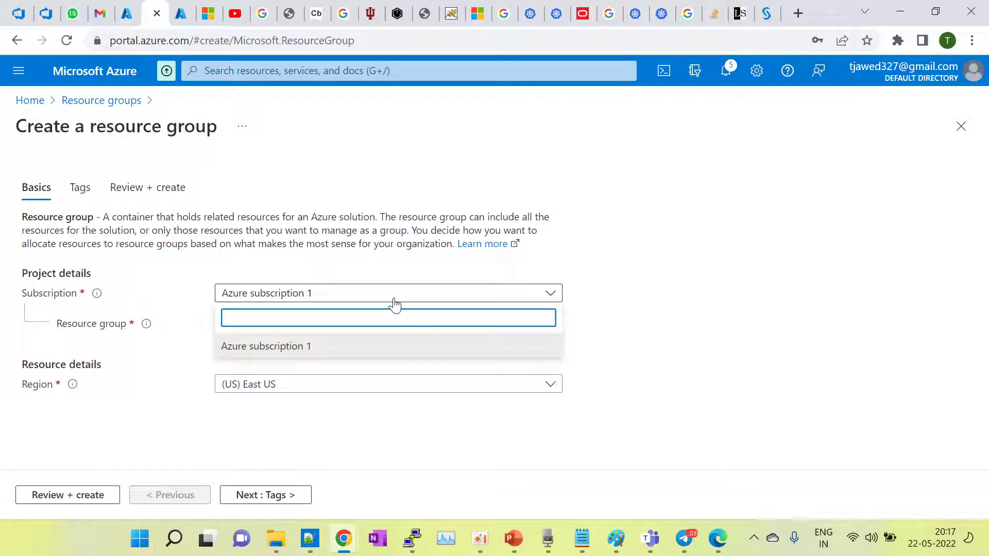
click(740, 193)
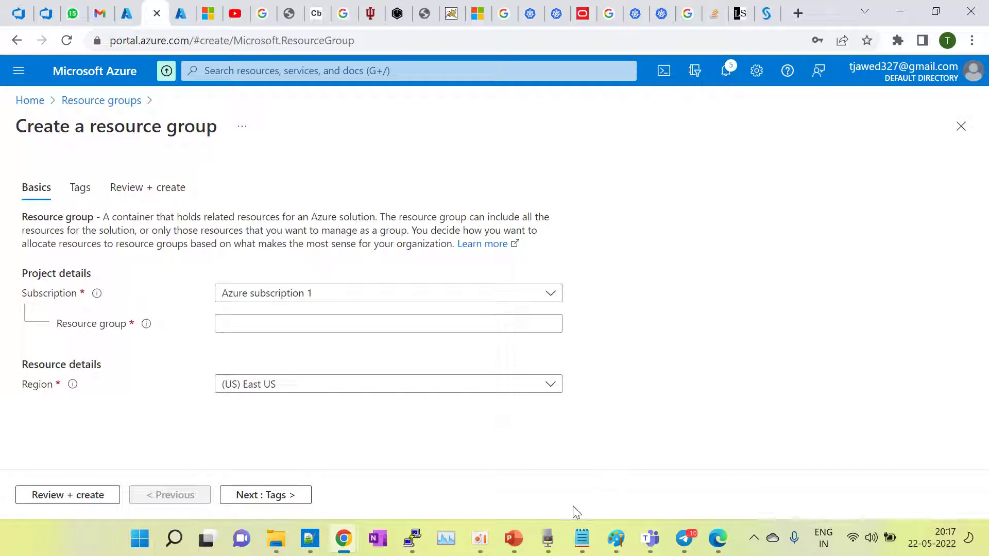
click(584, 543)
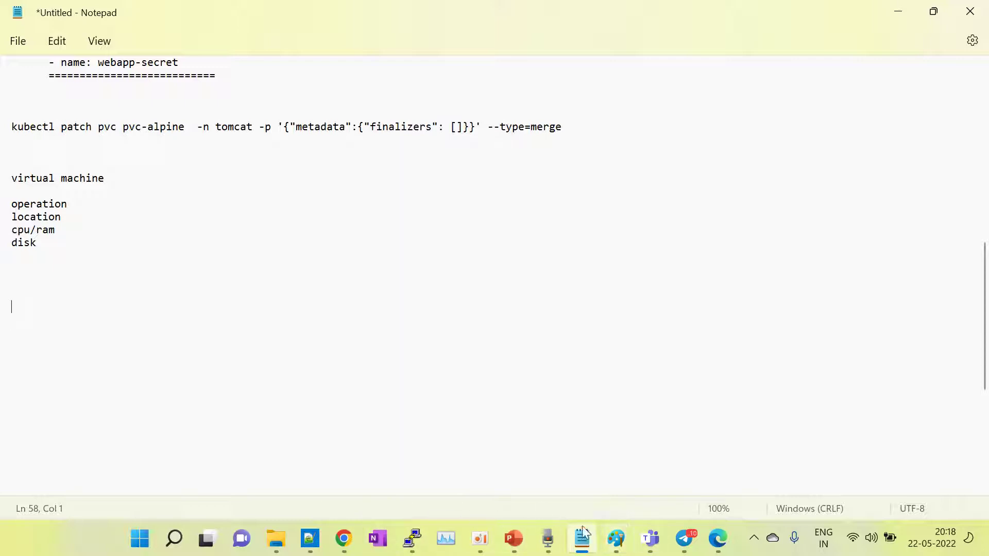
Step: Bring the circles Paint diagram forward and finish the lenovo-eastus-01 label
mouse_move(616, 538)
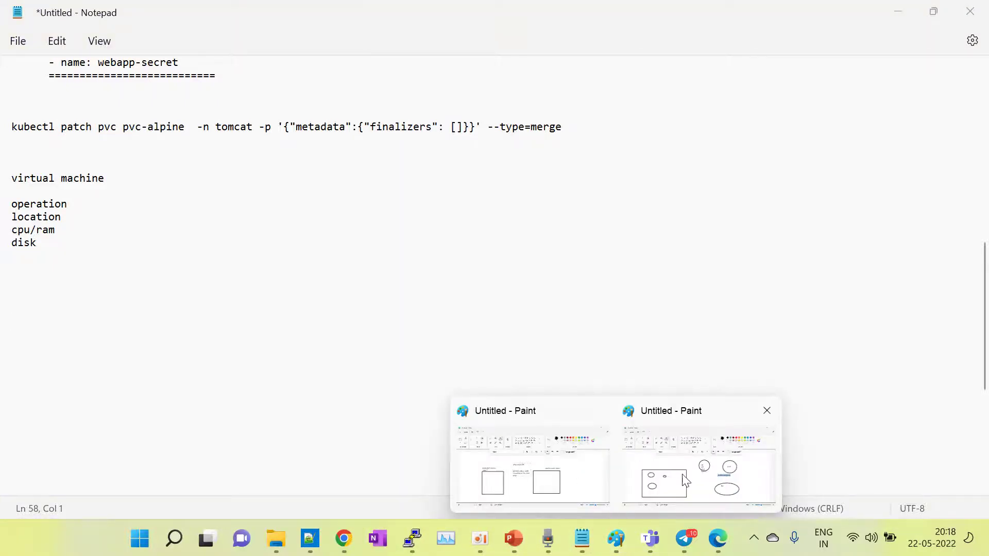
click(567, 459)
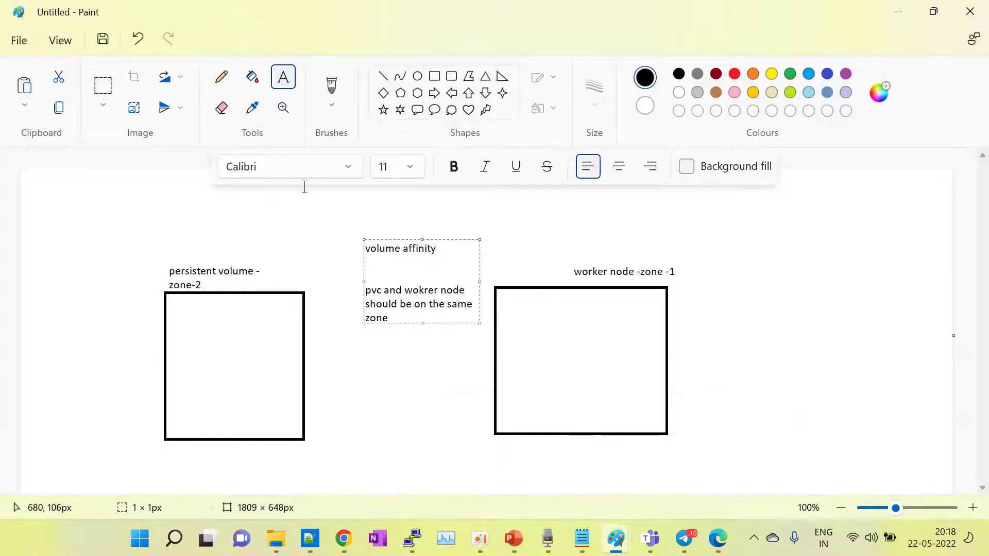
mouse_move(608, 552)
click(689, 471)
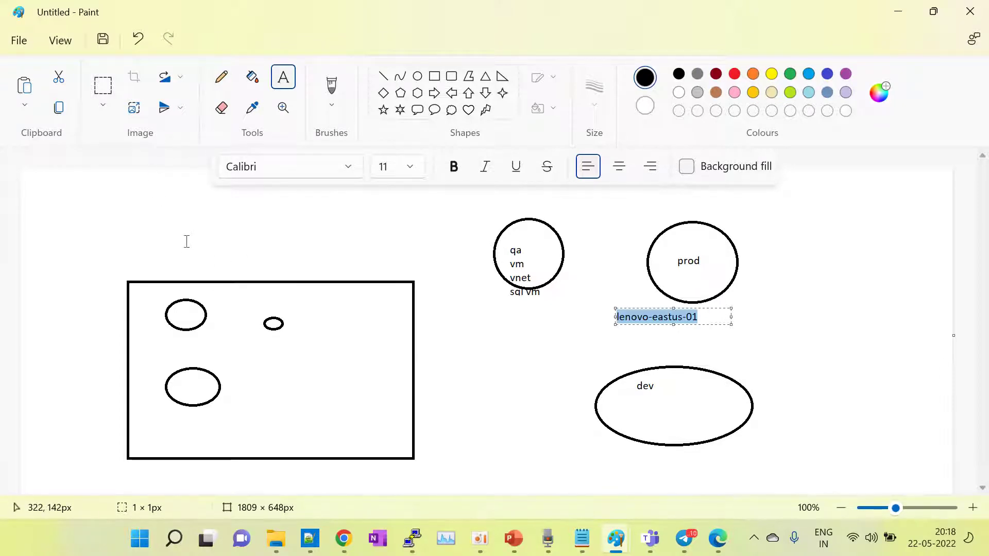
click(278, 83)
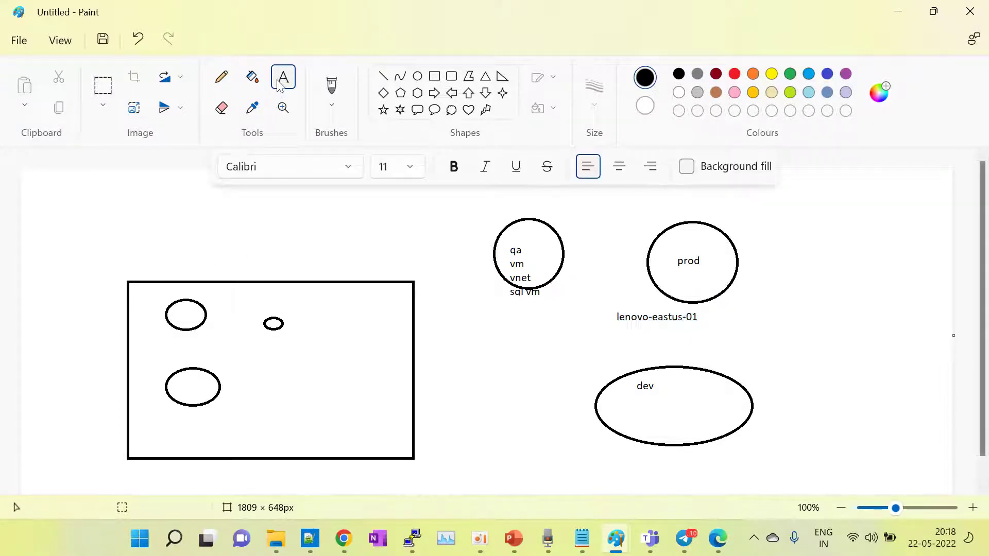
Step: Label the rectangle 'subscription' and its lower-left ellipse 'RG', then minimize the diagram
click(148, 255)
text(subscription)
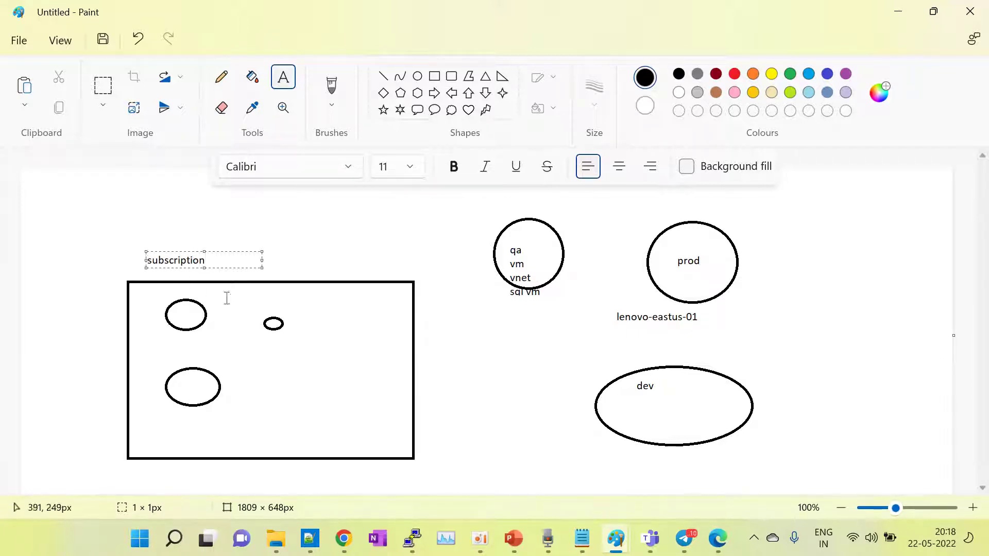
click(238, 299)
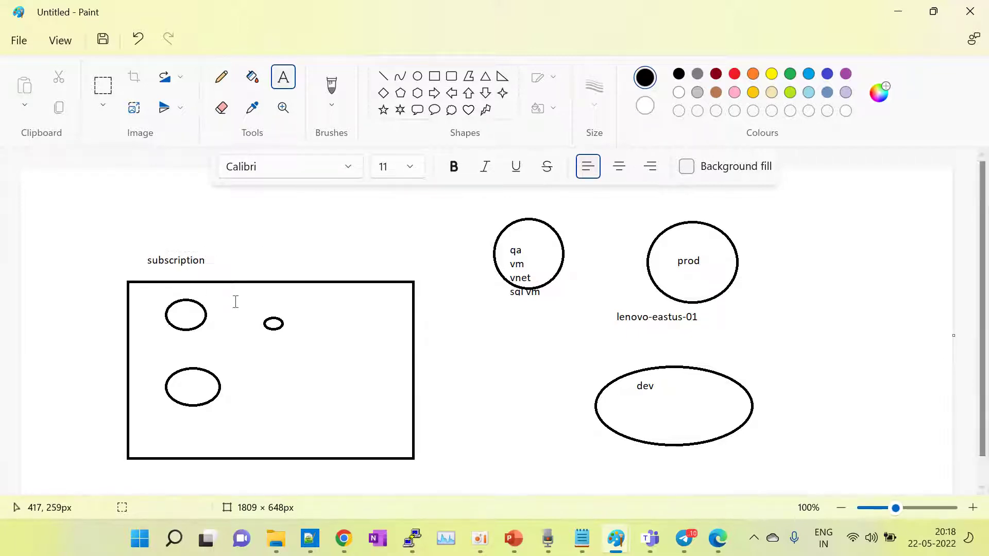
click(189, 384)
text(RG)
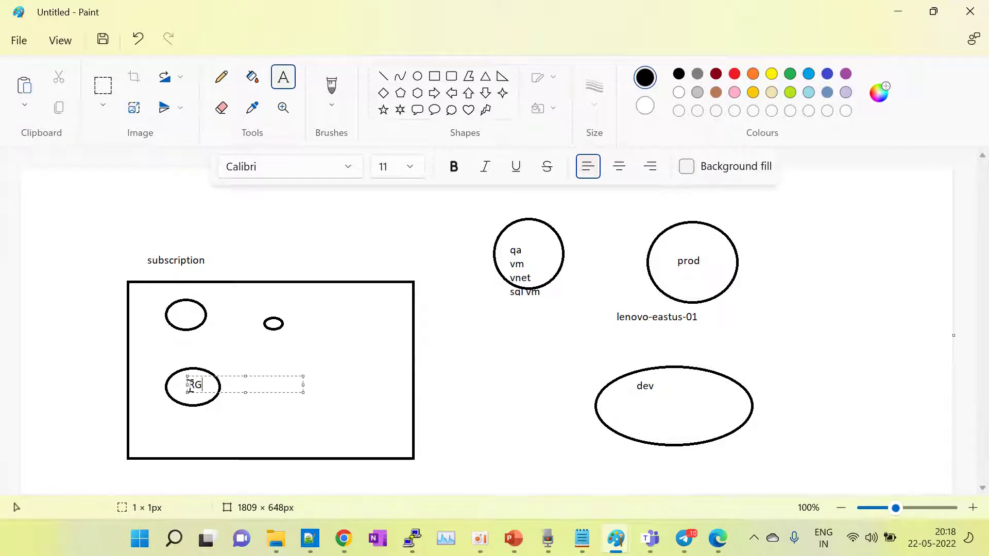
click(207, 252)
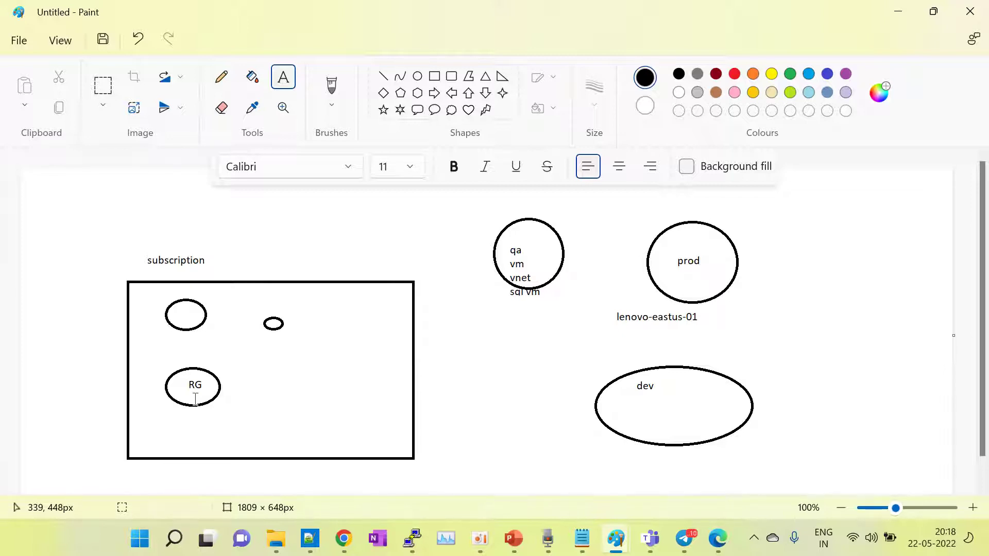
drag(209, 254, 142, 260)
click(236, 281)
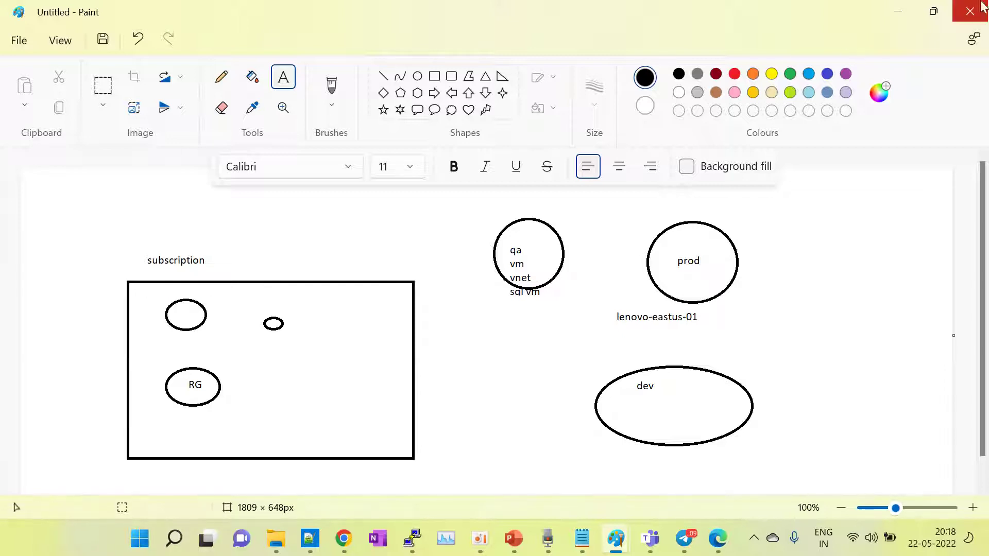
click(904, 11)
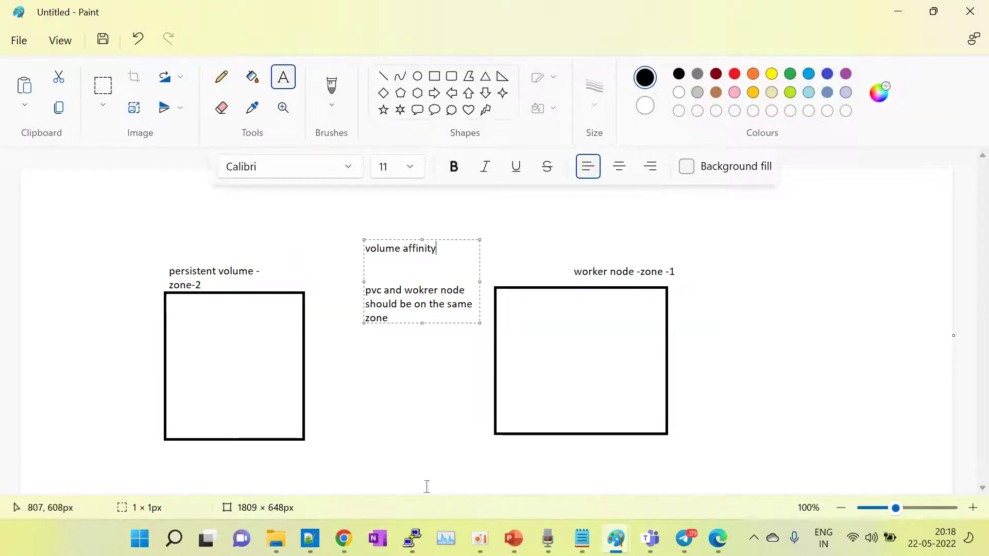
Step: Back in the browser, switch tabs and search 'subscr' to open the Subscriptions page
mouse_move(336, 545)
click(265, 464)
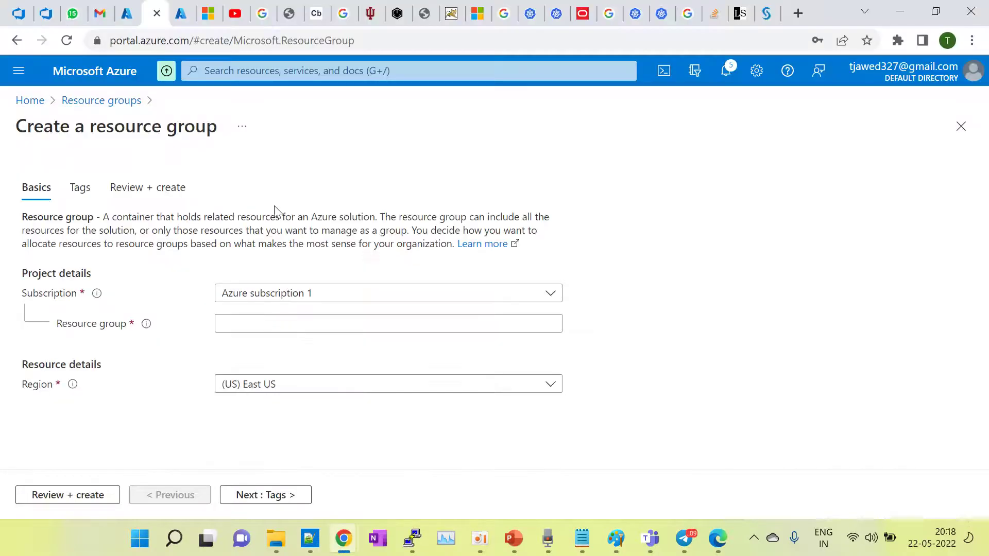
click(181, 13)
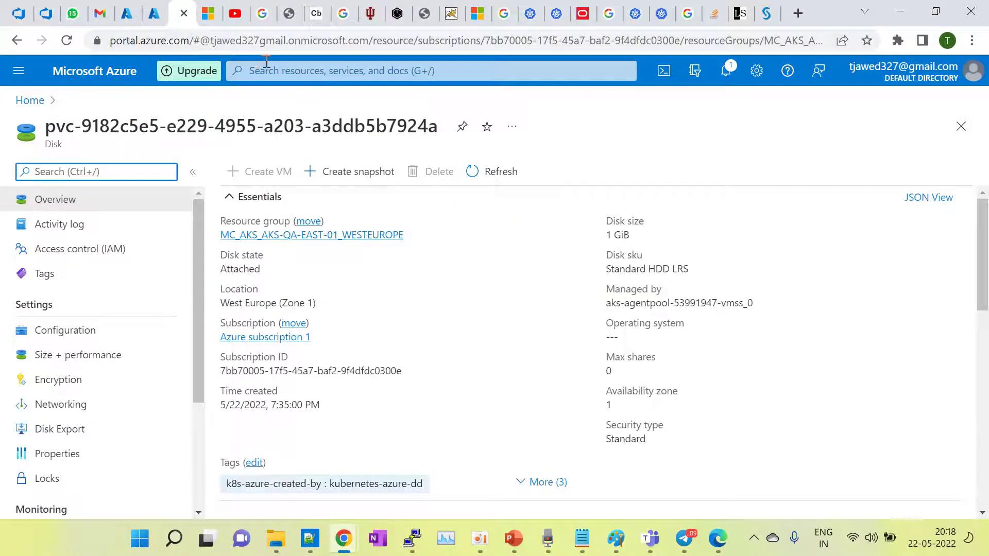
click(267, 63)
text(subscr)
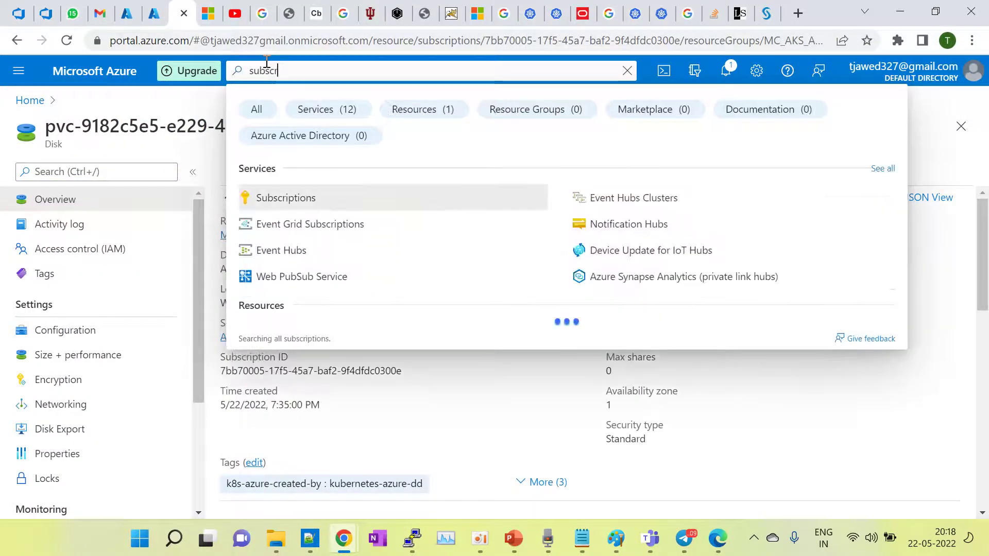
click(278, 197)
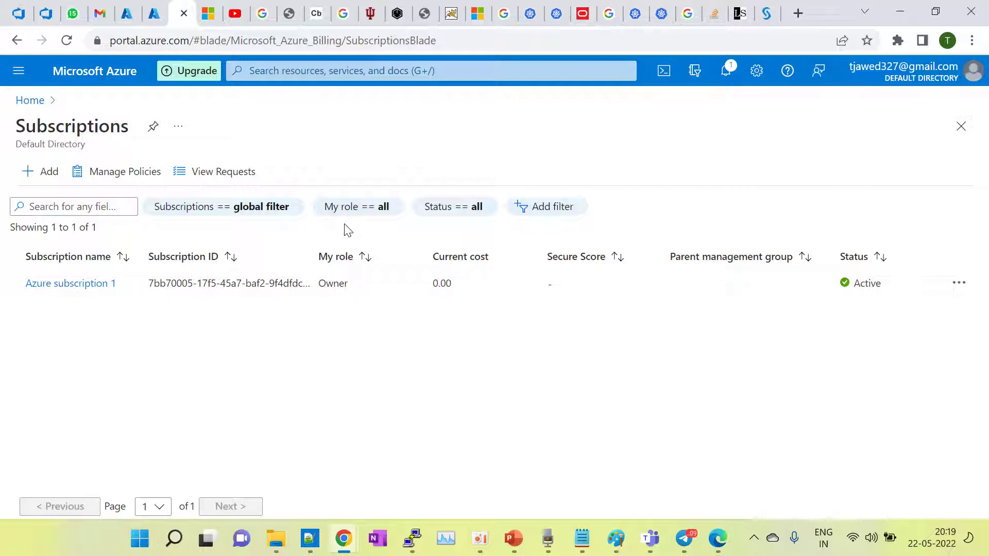
Step: Search for SQL and start creating a new SQL database
click(274, 70)
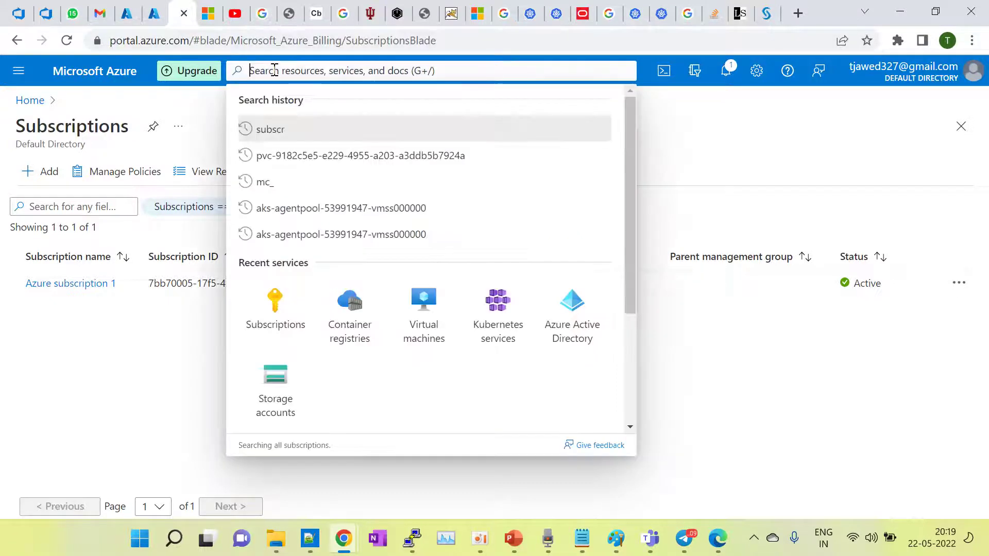
text(sql)
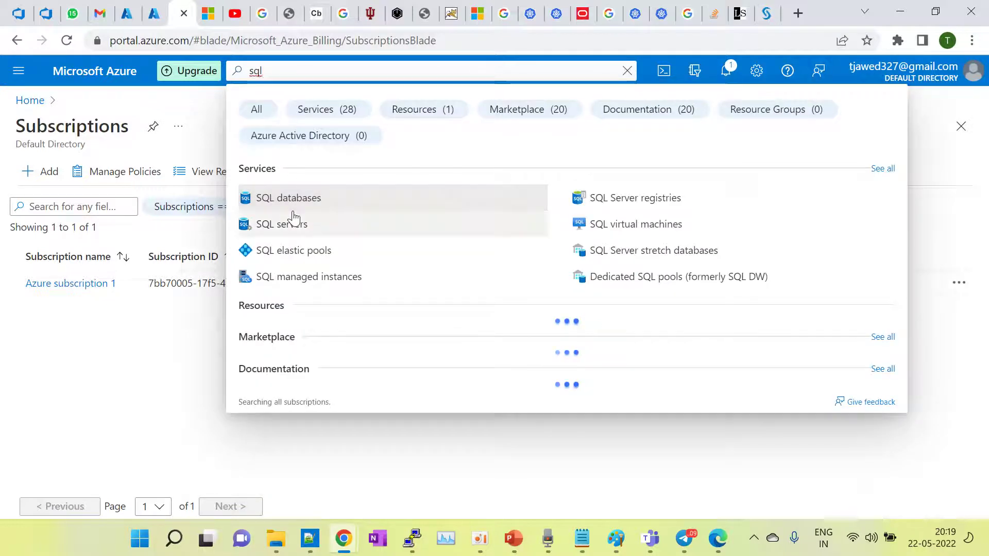
click(297, 210)
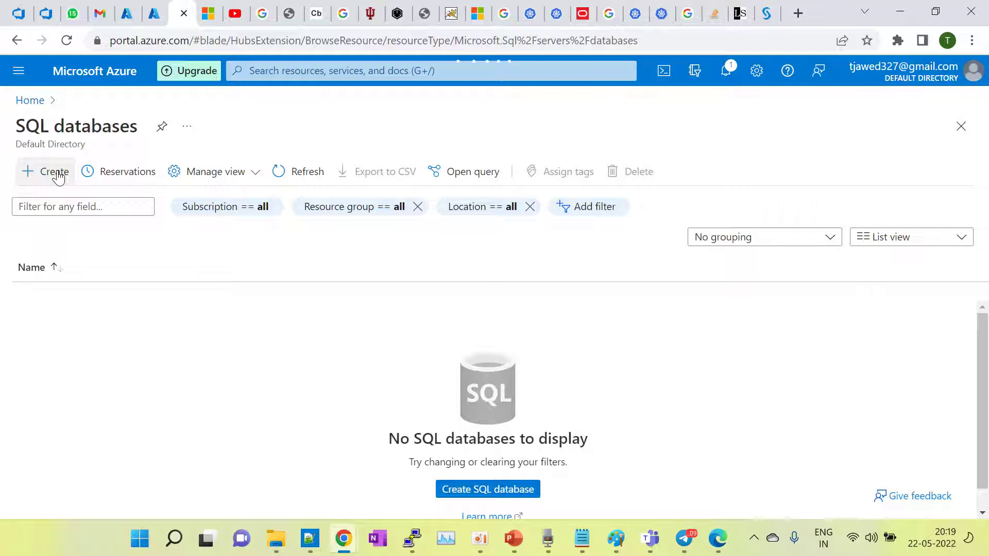
click(61, 174)
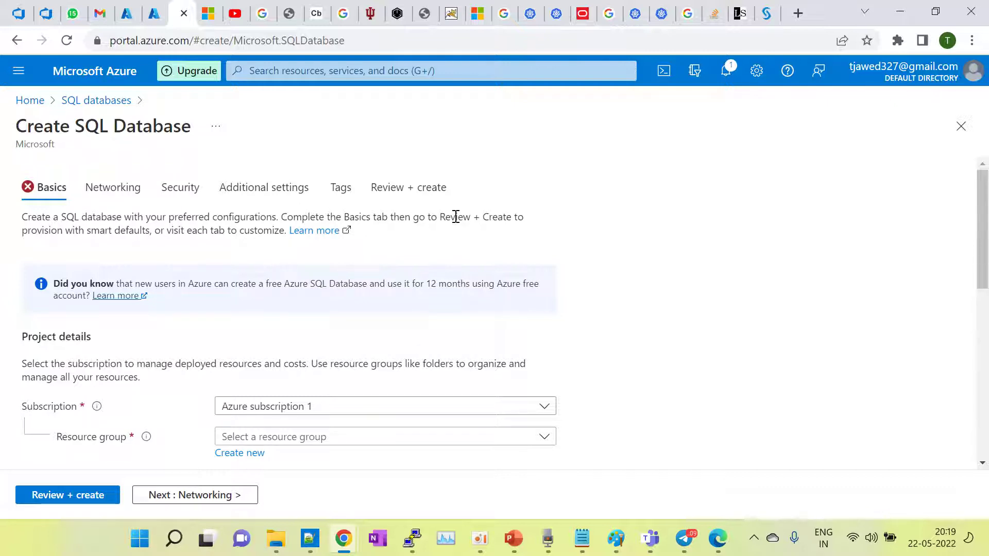
scroll(592, 211, down, 2)
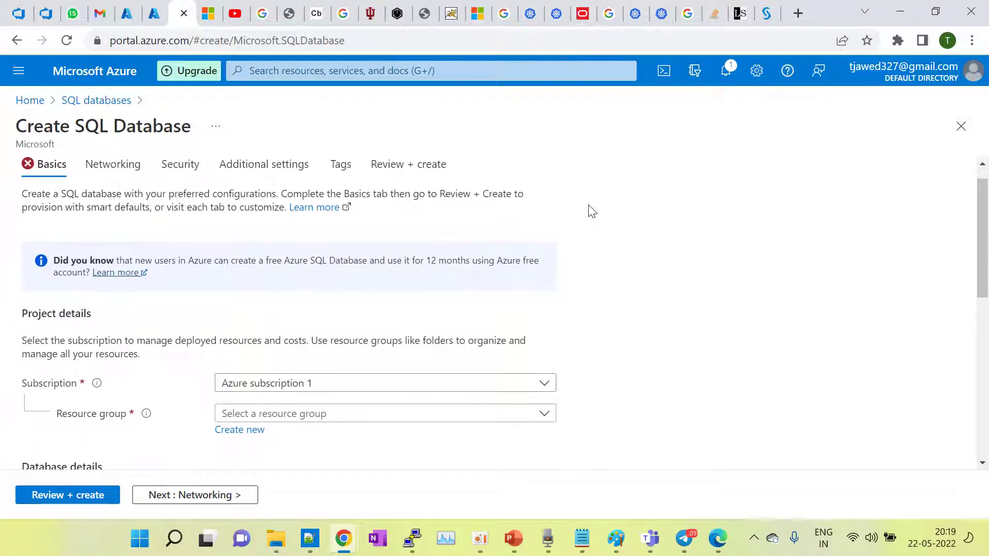
scroll(591, 211, down, 1)
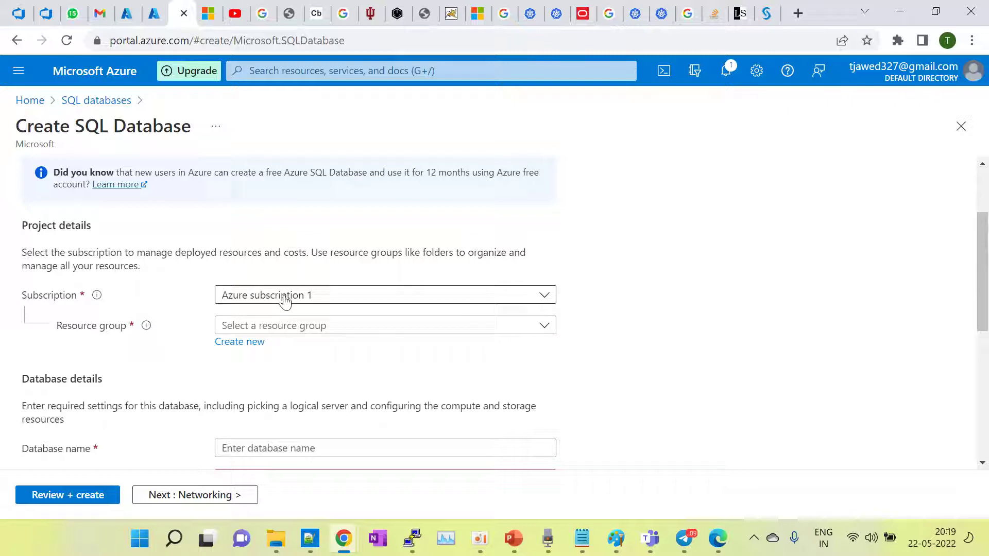
Step: Review existing resource groups, confirm Azure subscription 1, and go to Create a resource group
click(311, 327)
click(509, 383)
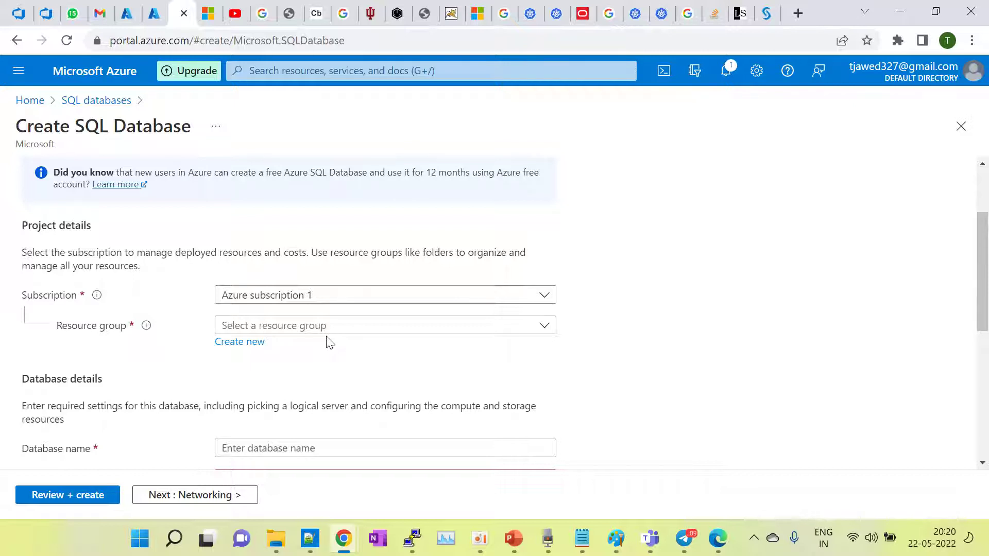
click(340, 299)
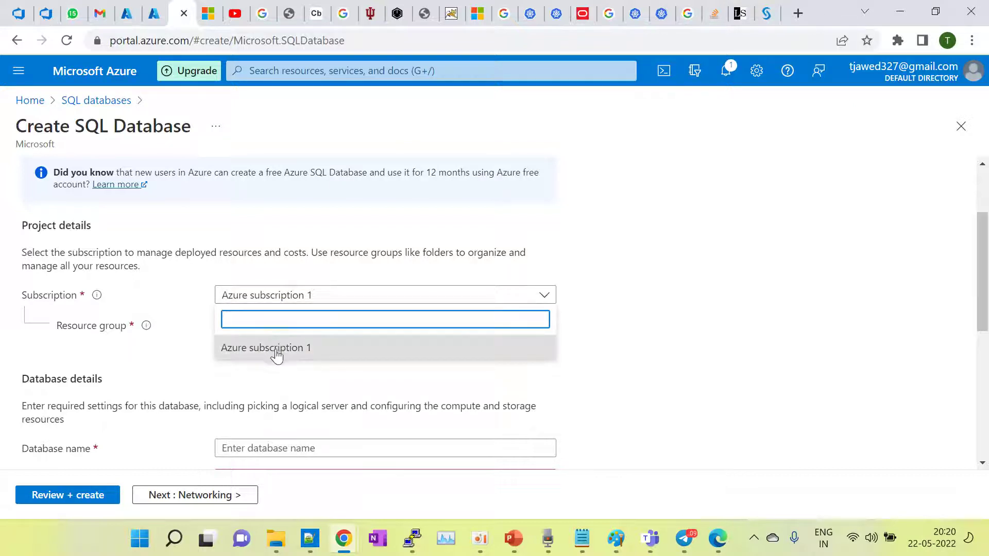
click(335, 386)
click(320, 294)
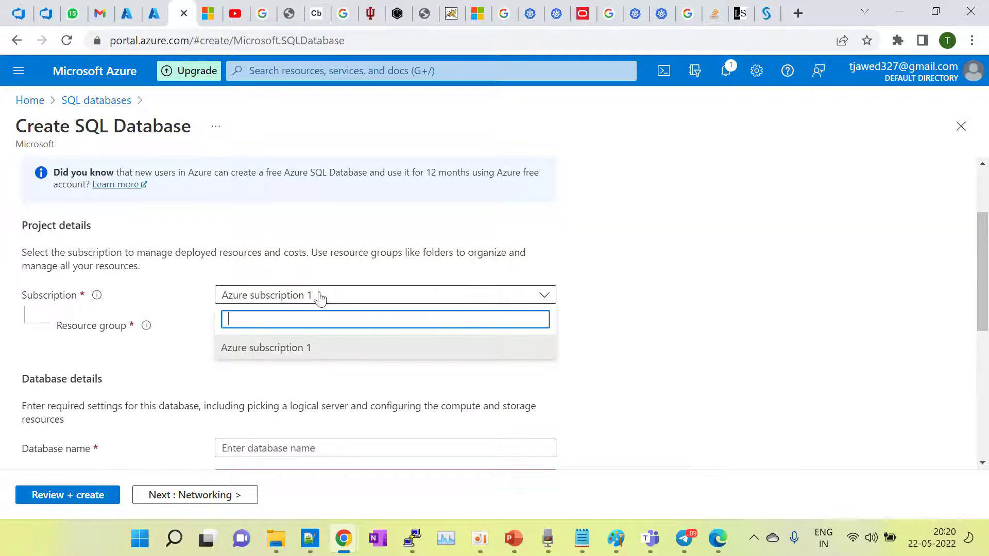
click(300, 356)
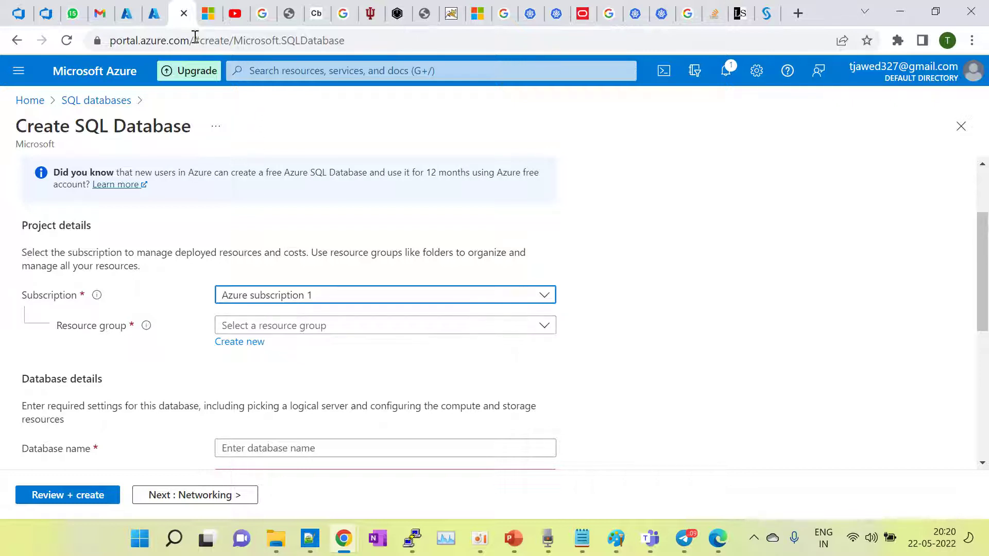
click(157, 14)
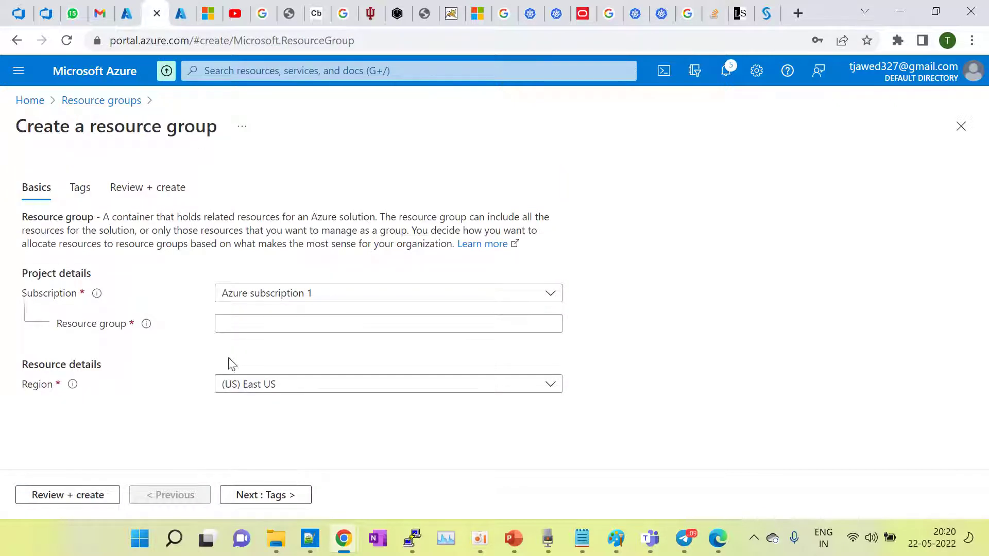
Step: Keep Azure subscription 1 and enter test-rg as the resource group name
click(257, 328)
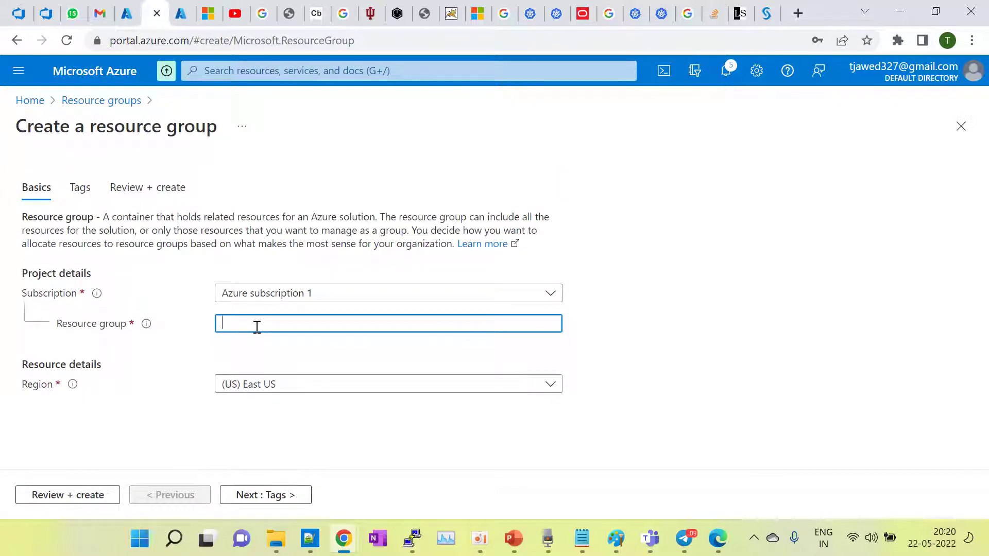
click(287, 295)
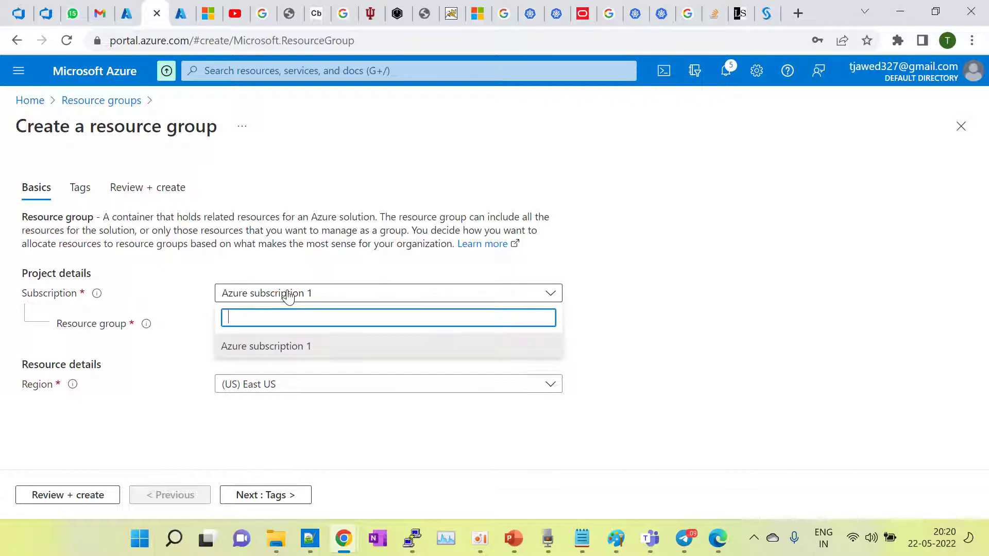
click(266, 346)
click(256, 327)
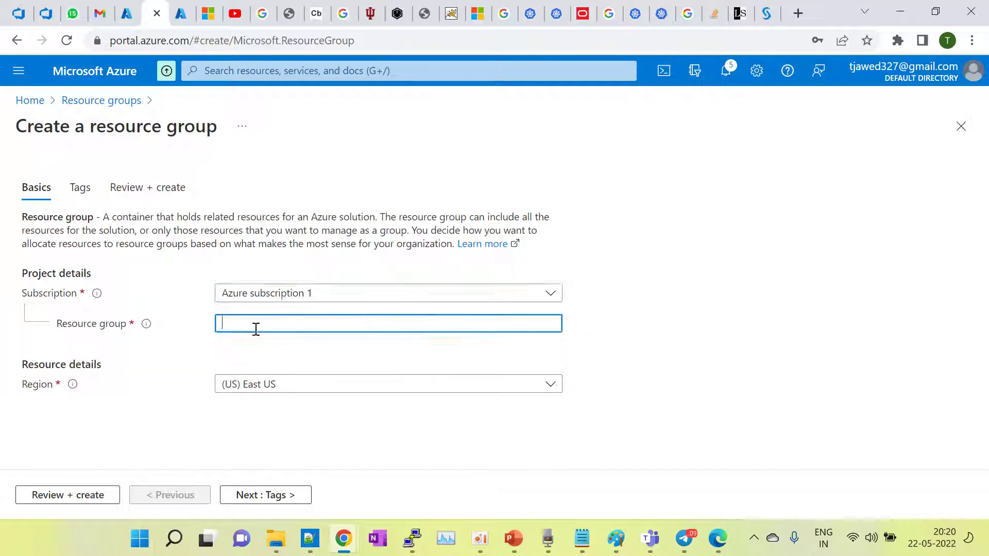
text(test0rg)
key(BackSpace)
key(BackSpace)
key(BackSpace)
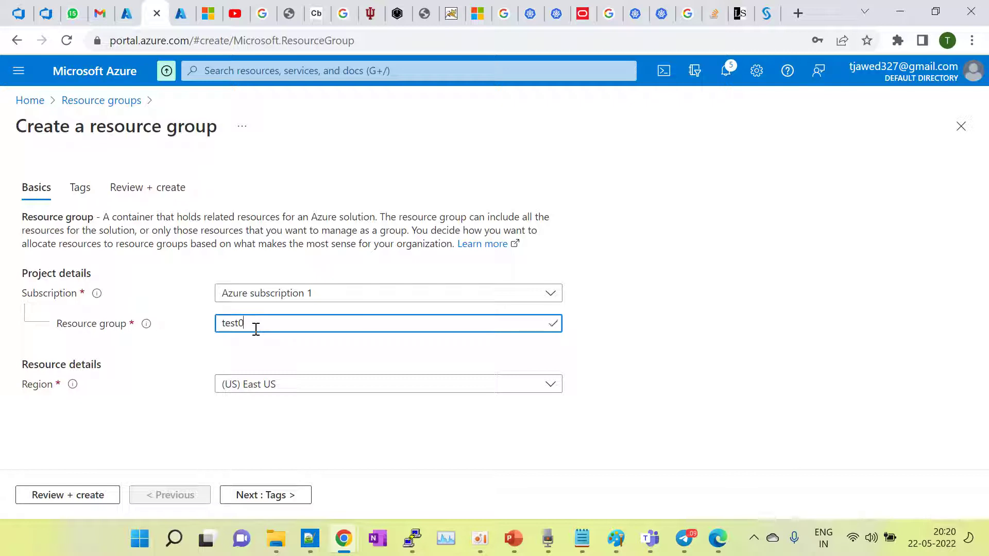
text(-rg)
click(397, 355)
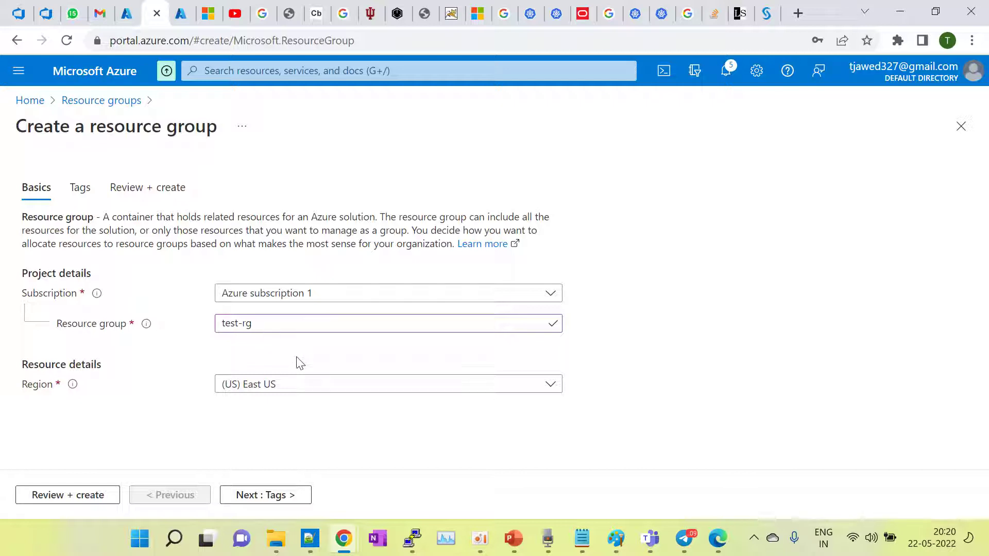
click(323, 386)
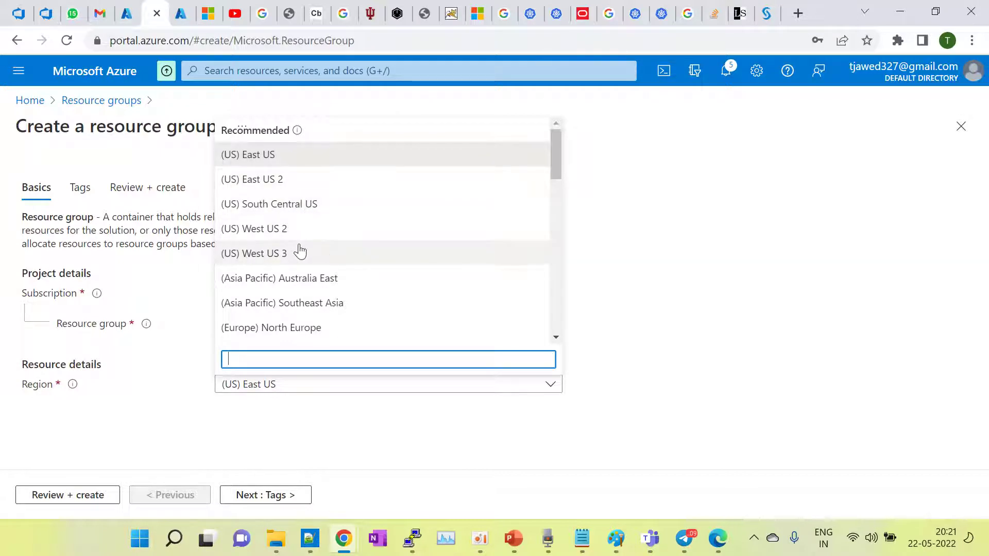
Step: Pick (Europe) West Europe as the region, keeping Azure subscription 1
drag(550, 154, 553, 190)
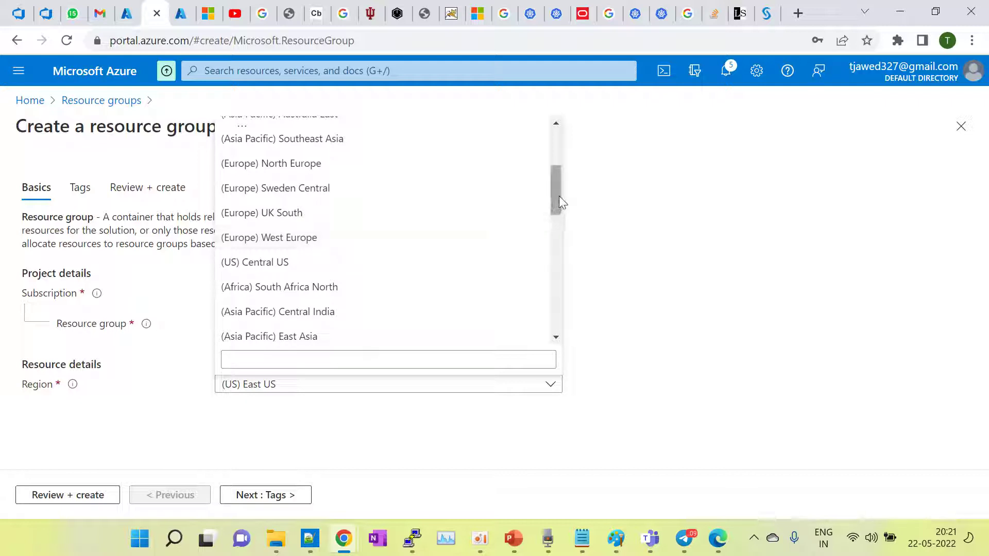
drag(559, 196, 558, 138)
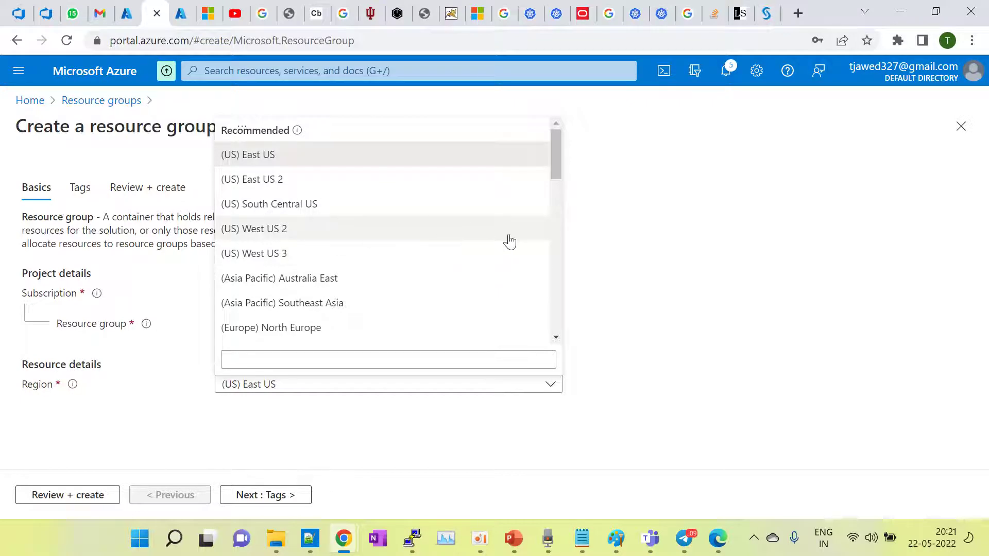
drag(554, 156, 541, 209)
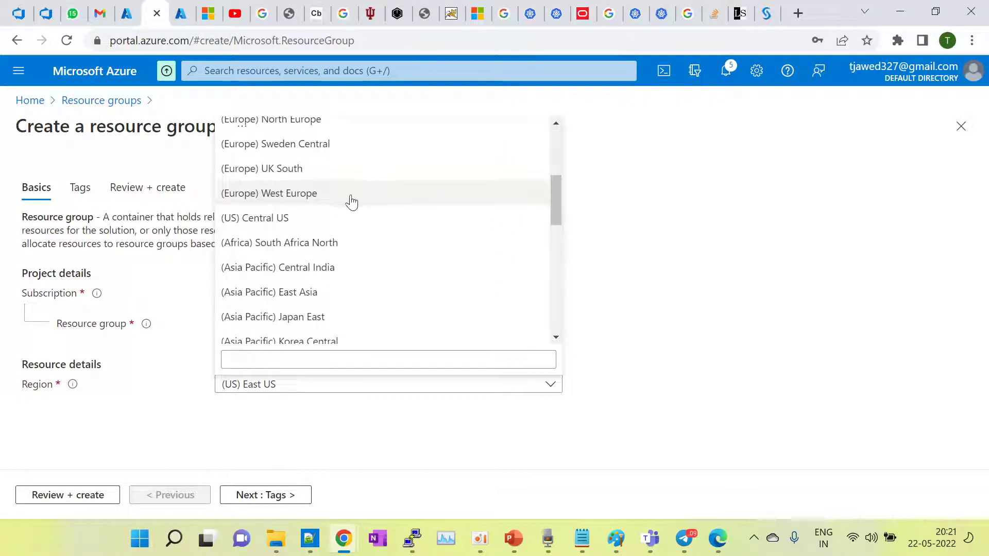
click(351, 200)
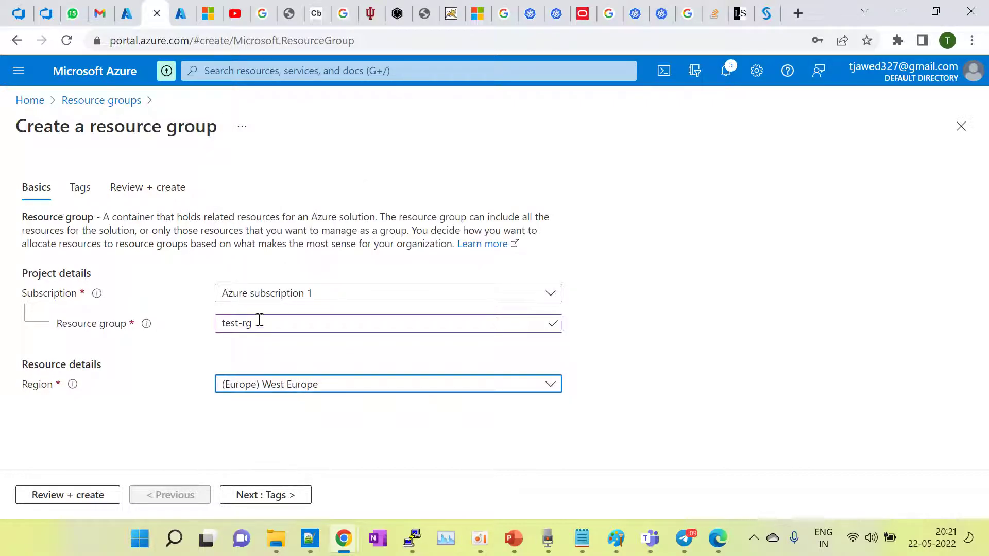
click(312, 298)
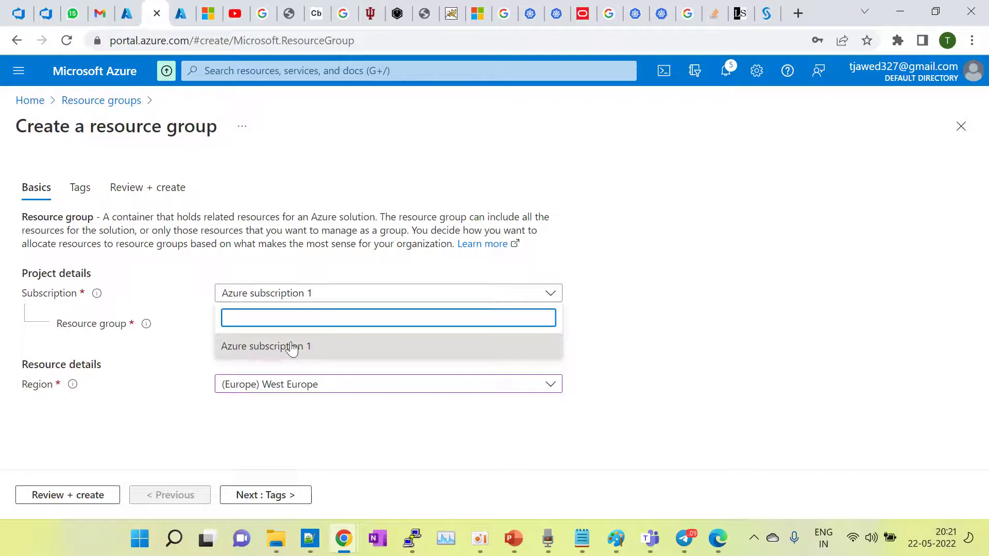
click(282, 355)
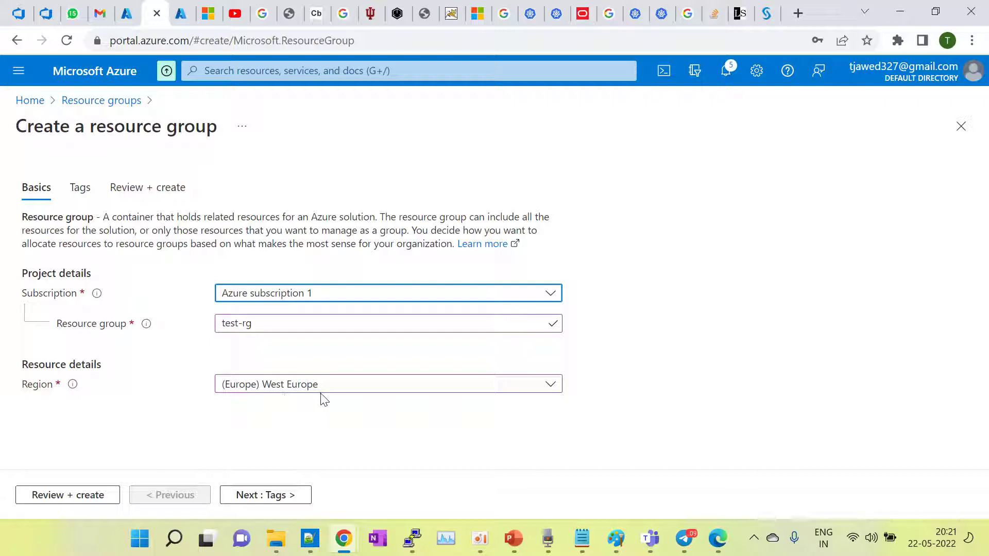
Step: Add a tag named dev with a person's name as value, then go to Review + create
click(266, 496)
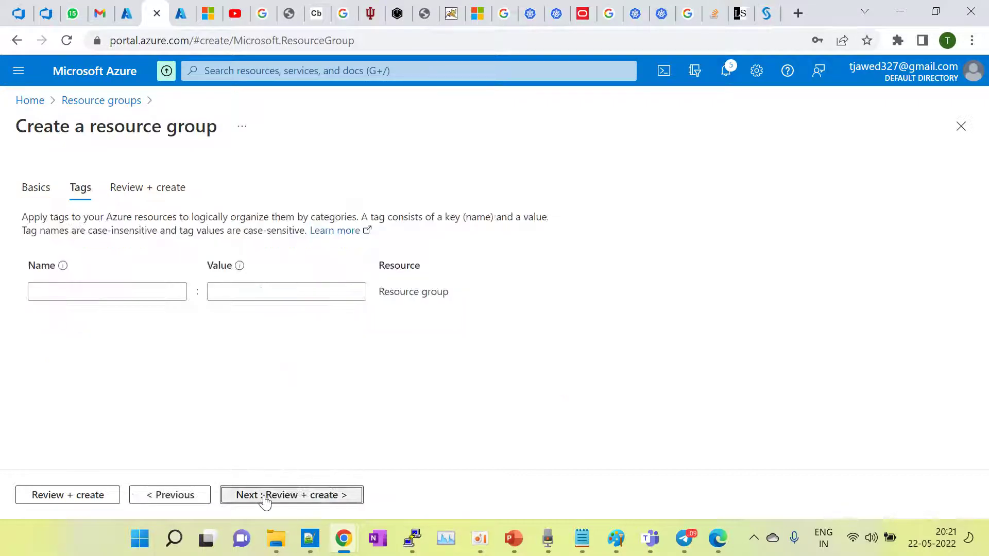
click(75, 299)
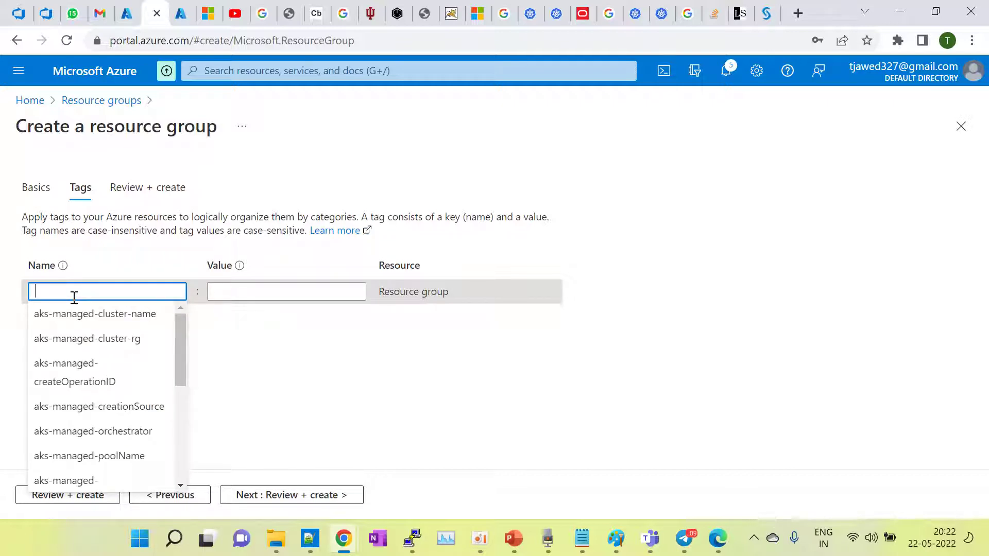
click(280, 376)
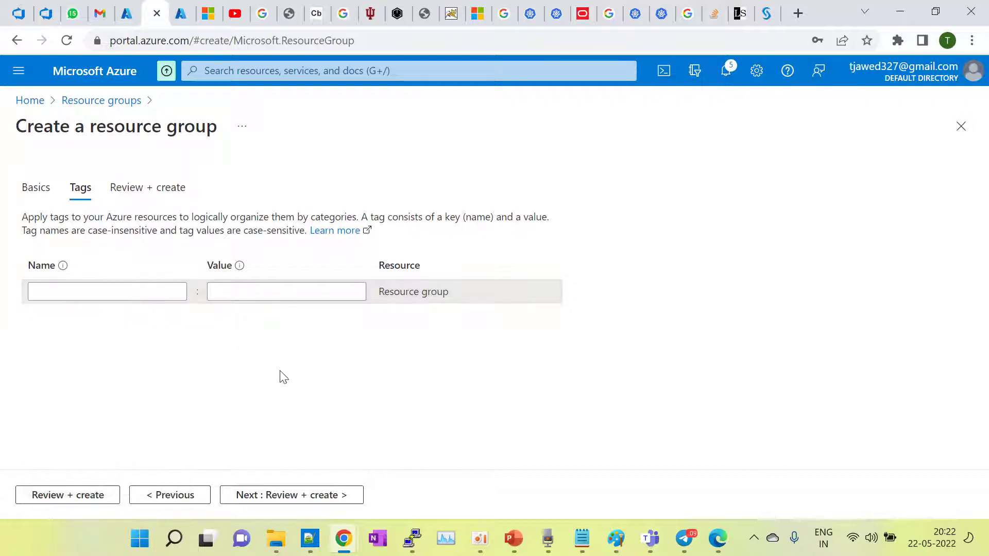
click(93, 289)
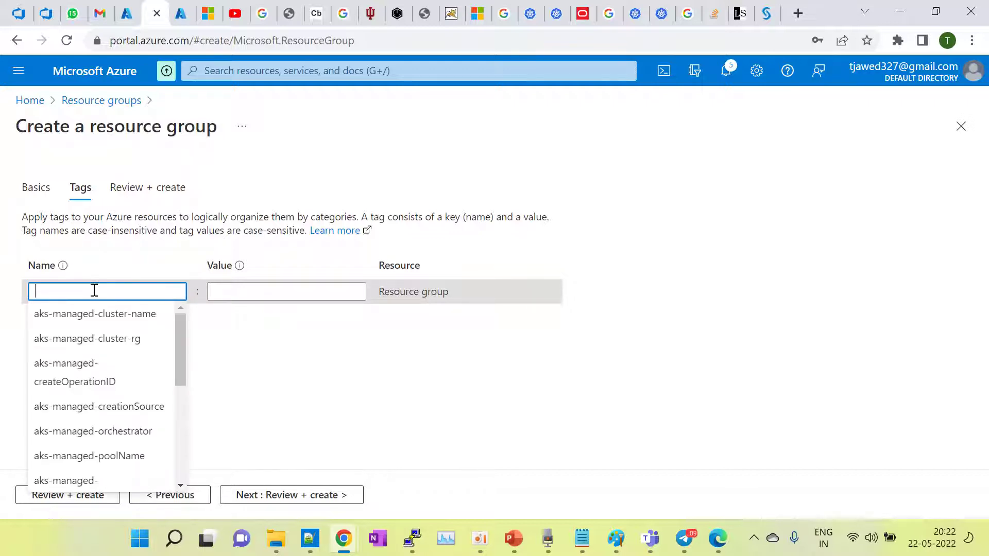
click(304, 402)
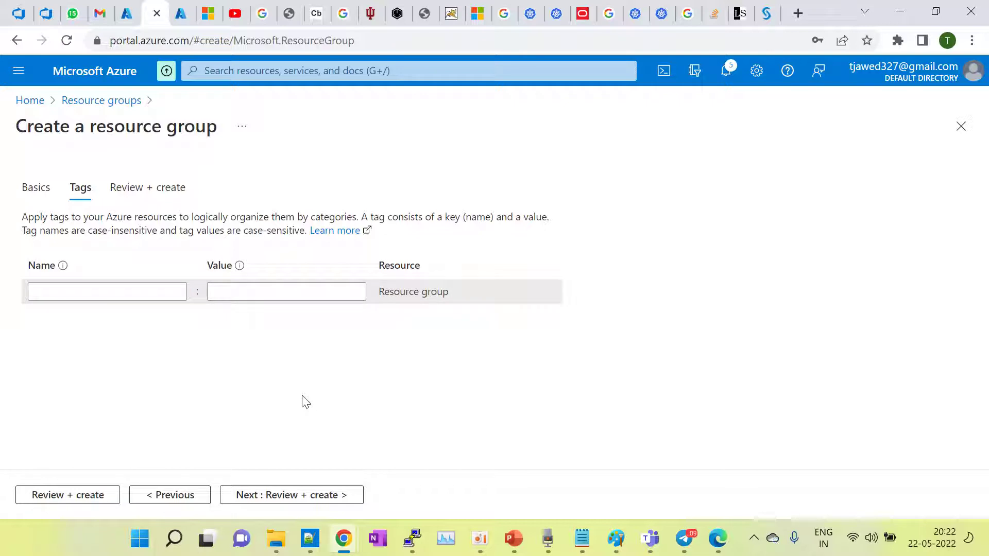
click(85, 296)
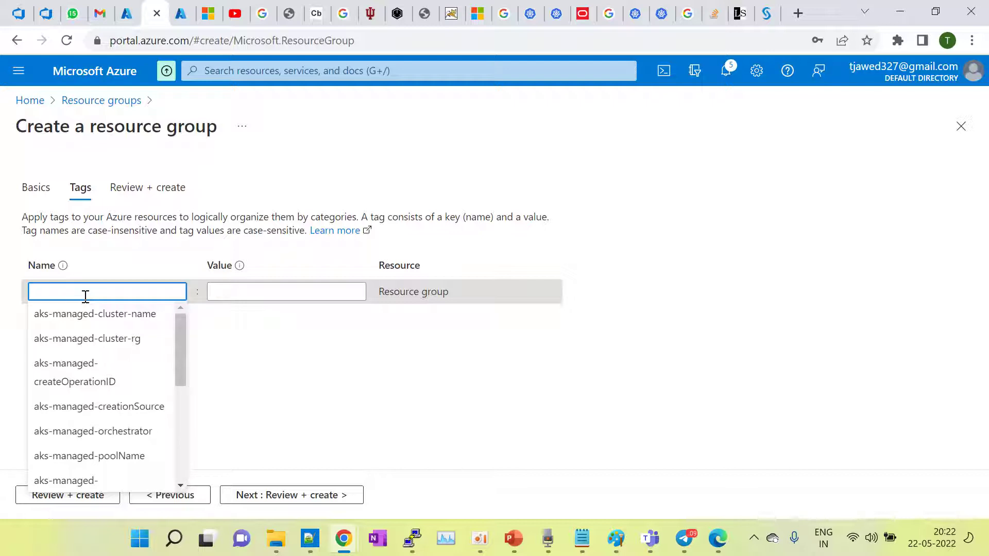
text(dev)
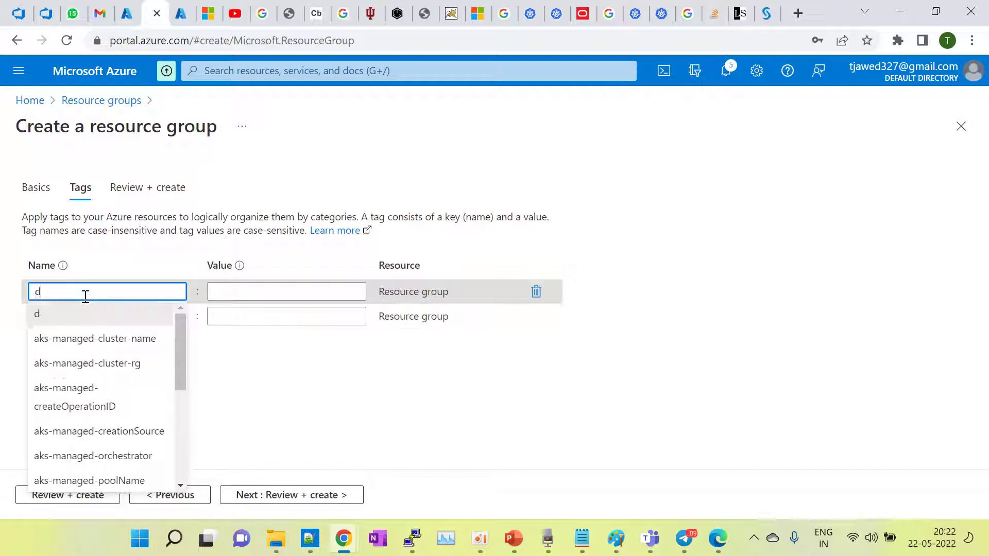
click(318, 295)
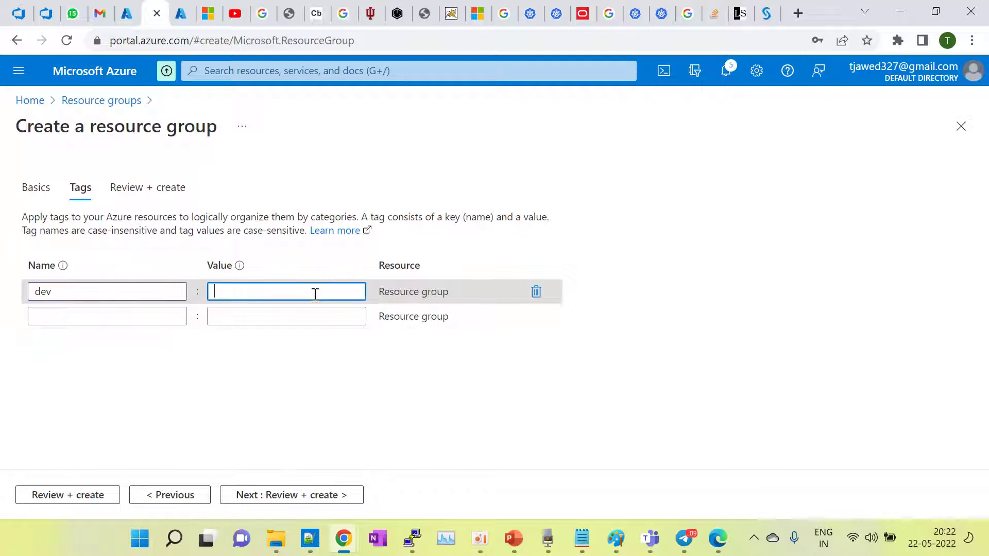
text(vikas)
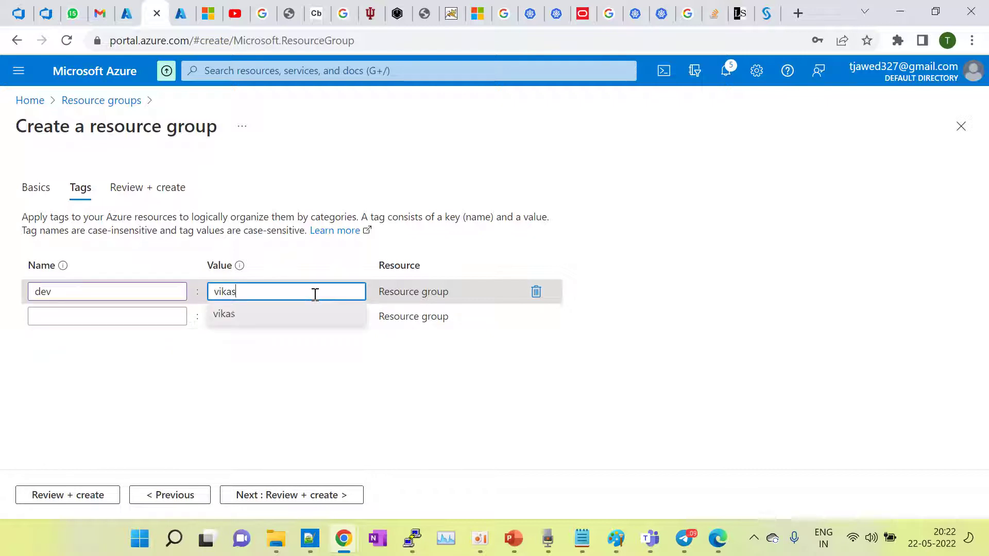
click(281, 385)
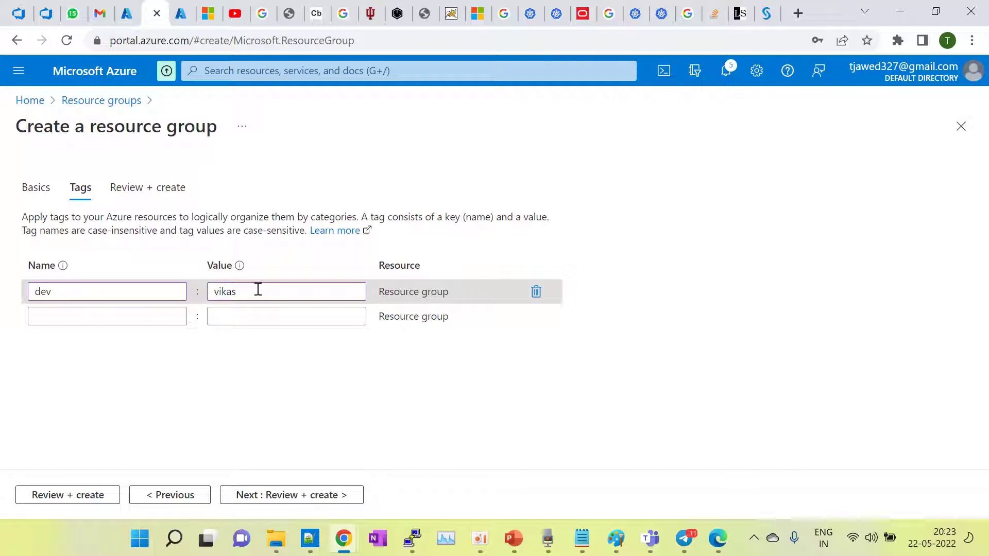
click(310, 499)
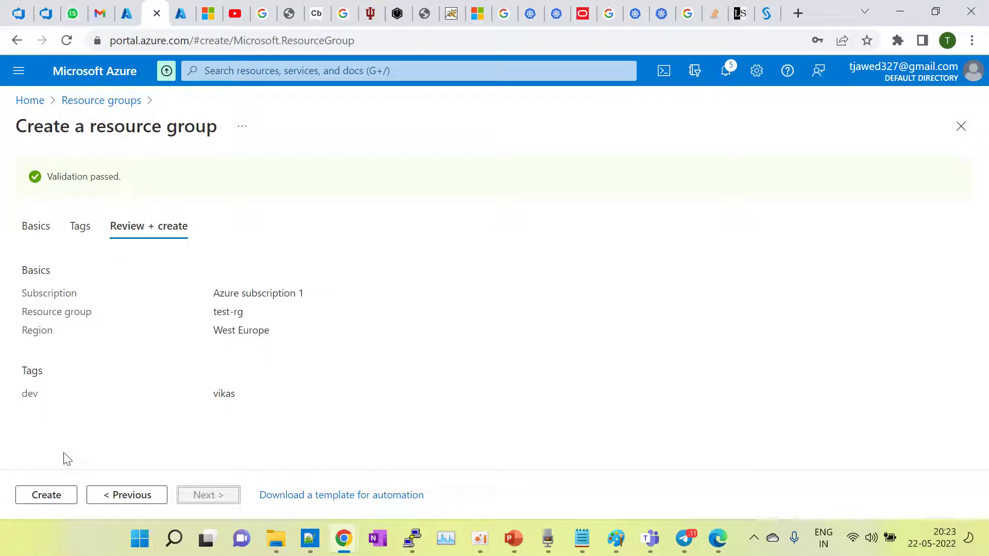
Step: Create test-rg and wait for it to show in the Resource groups list
click(36, 501)
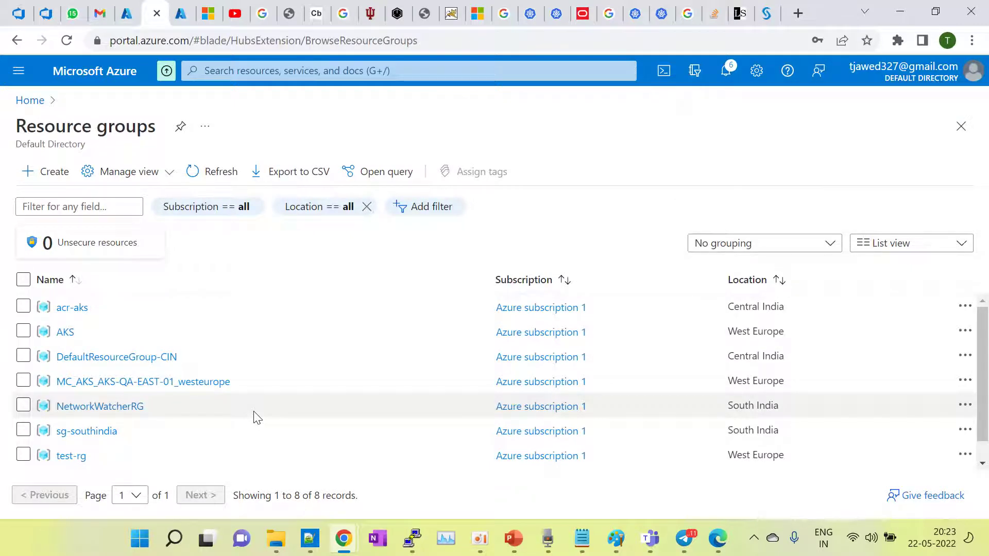
mouse_move(517, 551)
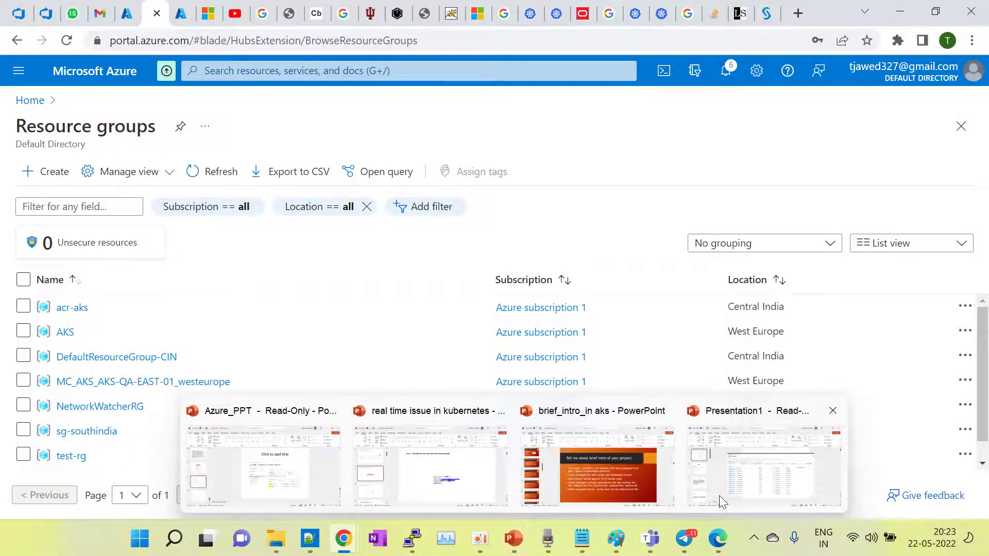
Step: Present the Presentation1 slides through the Backend pool slide, then minimize PowerPoint
click(734, 487)
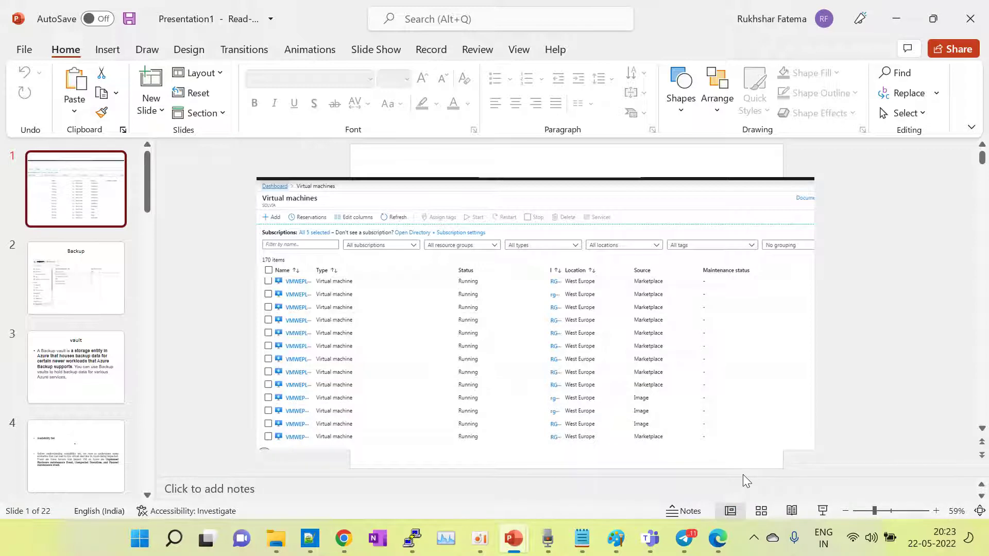
click(823, 510)
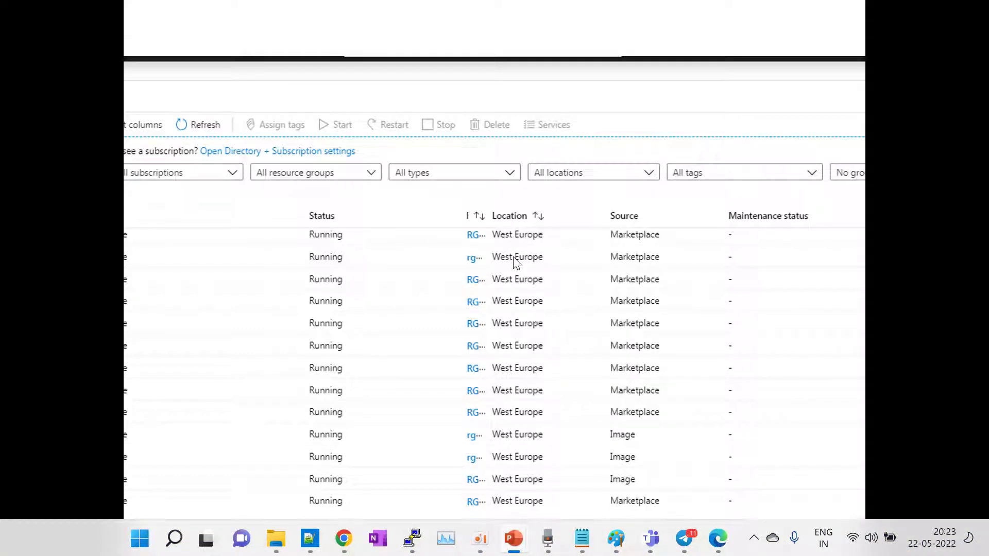
click(304, 369)
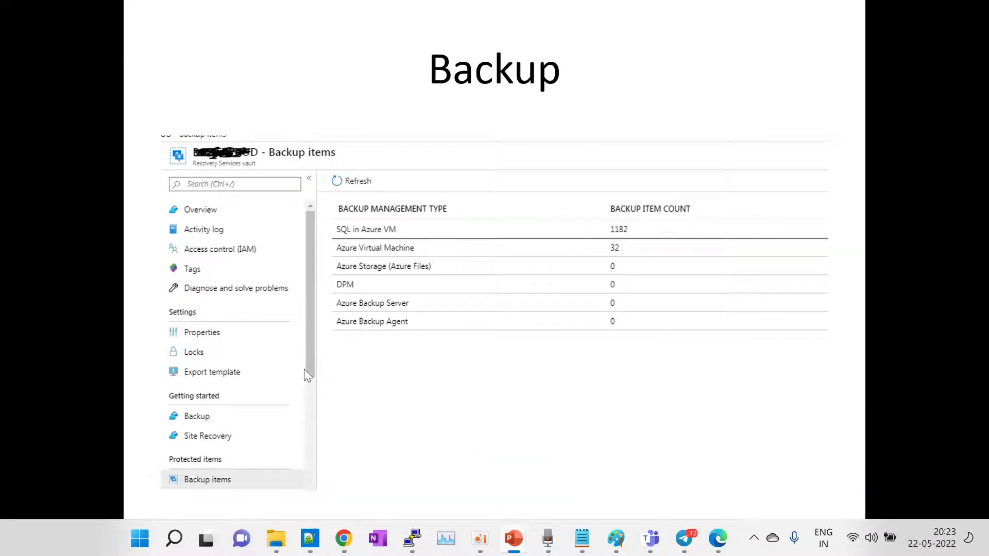
click(304, 369)
key(Left)
key(Left)
key(Right)
key(Right)
key(Right)
key(Right)
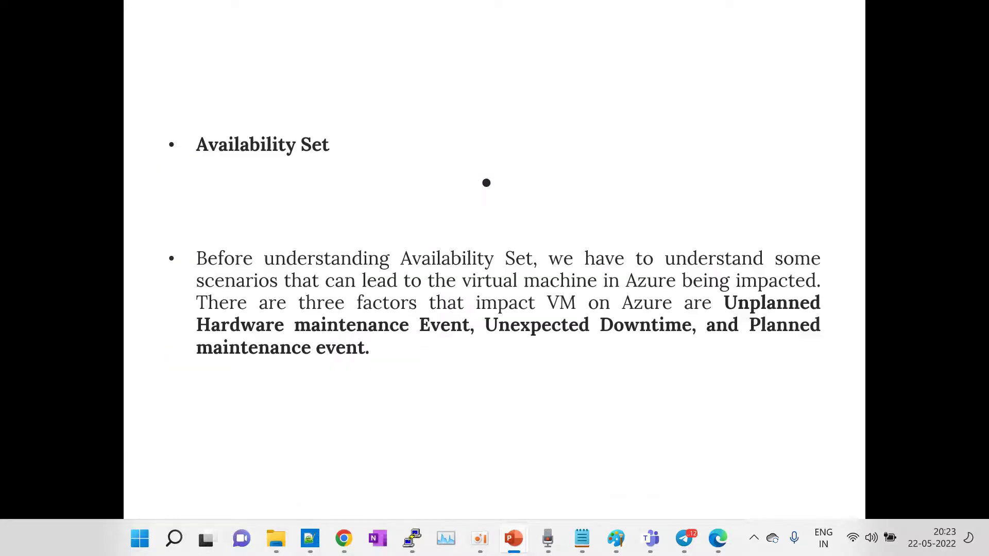
key(Right)
key(Right)
key(Right)
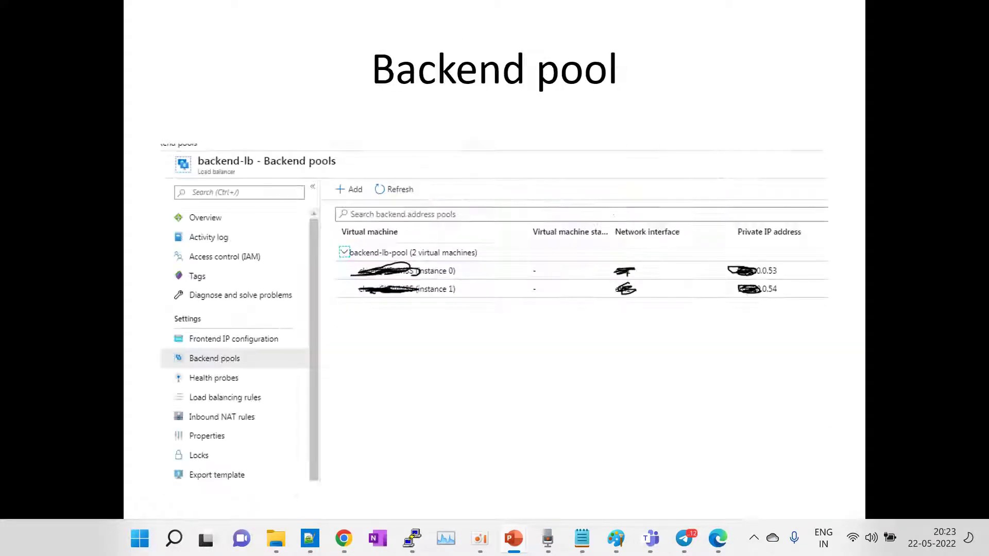
key(Left)
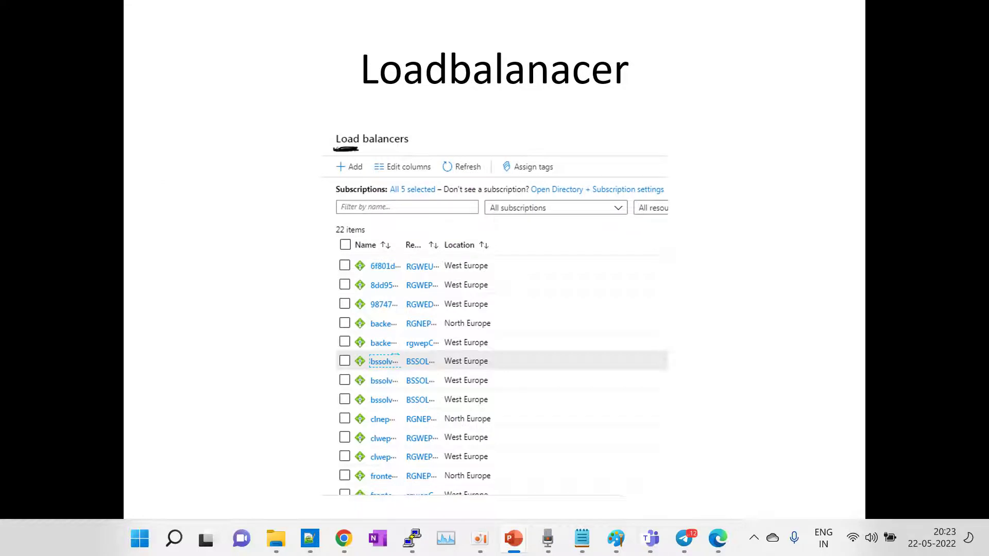
key(Right)
key(Escape)
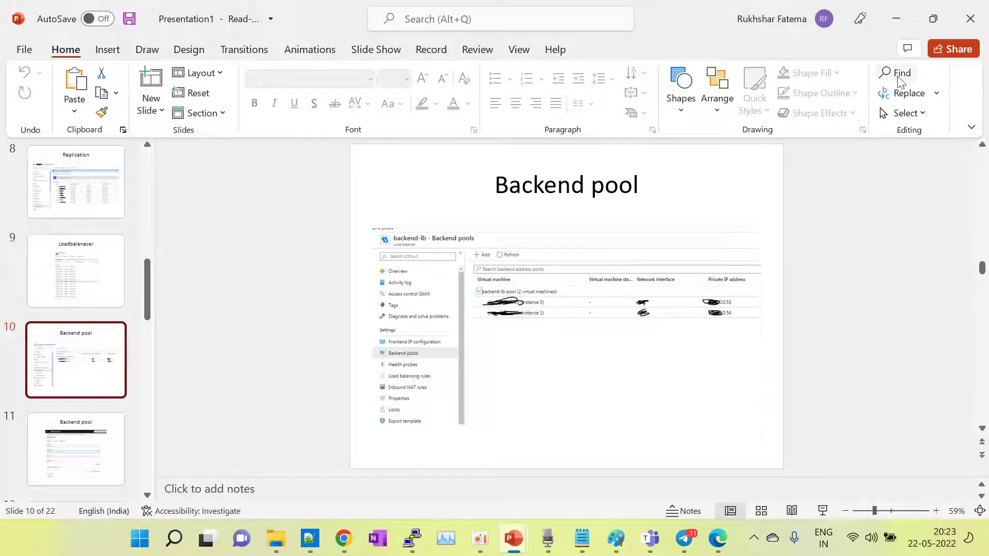
click(903, 15)
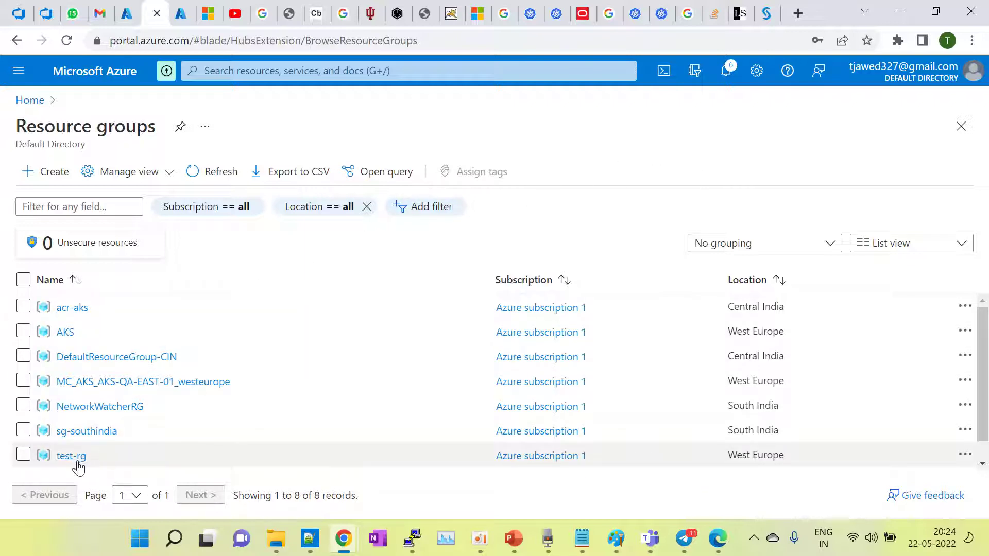
Step: Open test-rg and show hidden types to confirm its Resources list is empty
click(227, 69)
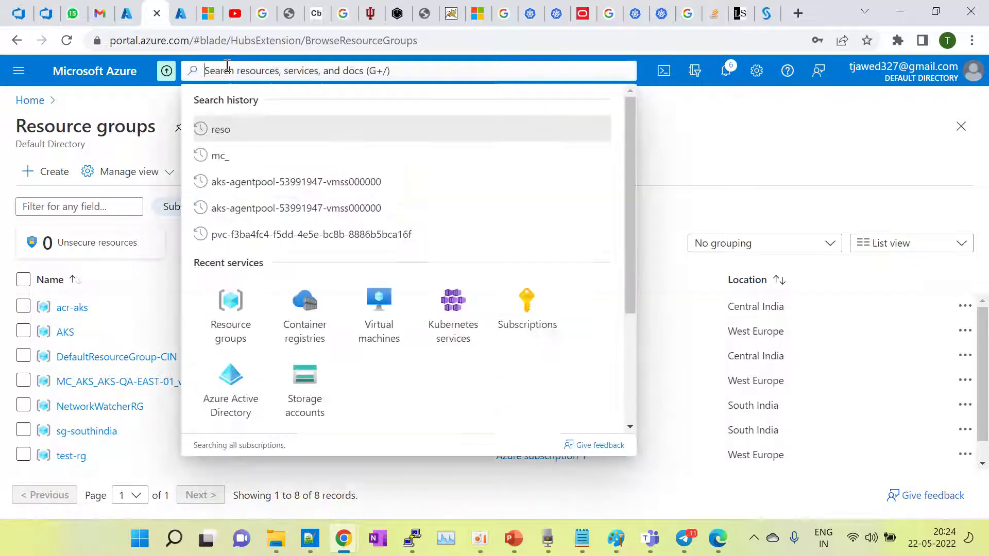
text(vir)
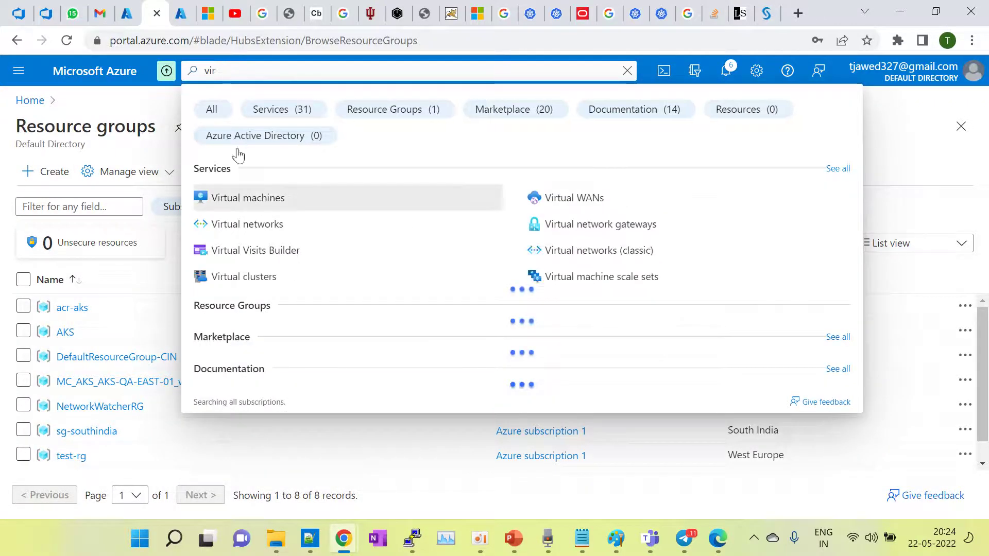
click(137, 451)
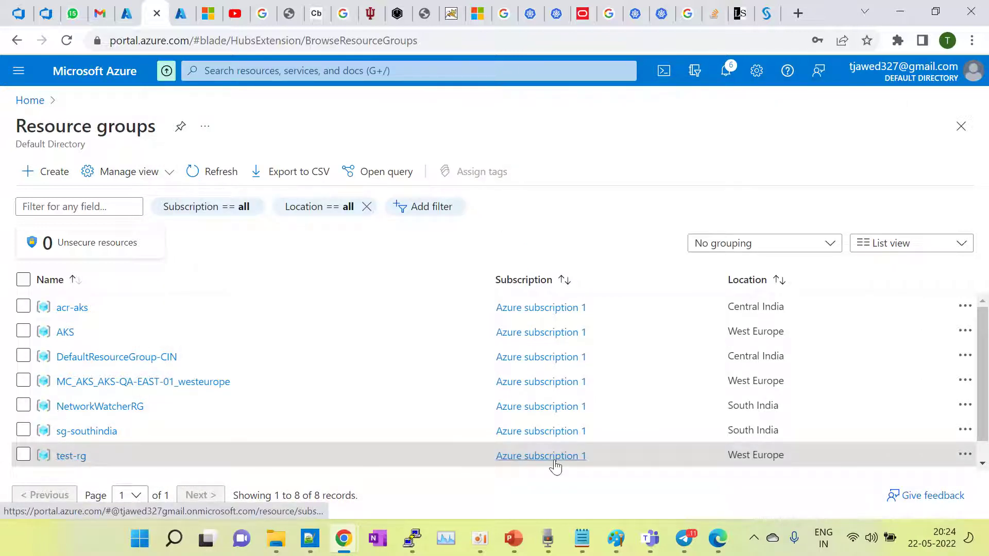
drag(799, 448, 723, 455)
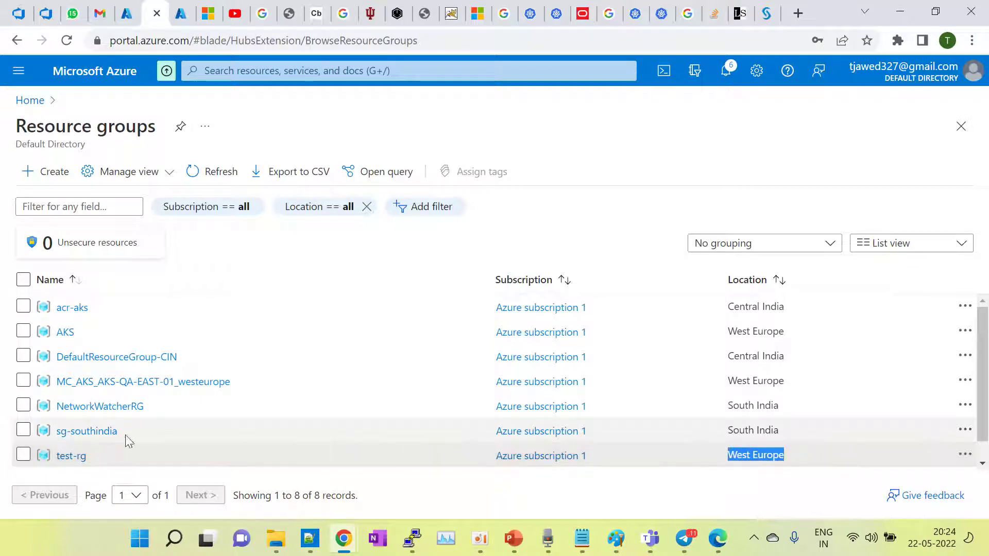
click(75, 456)
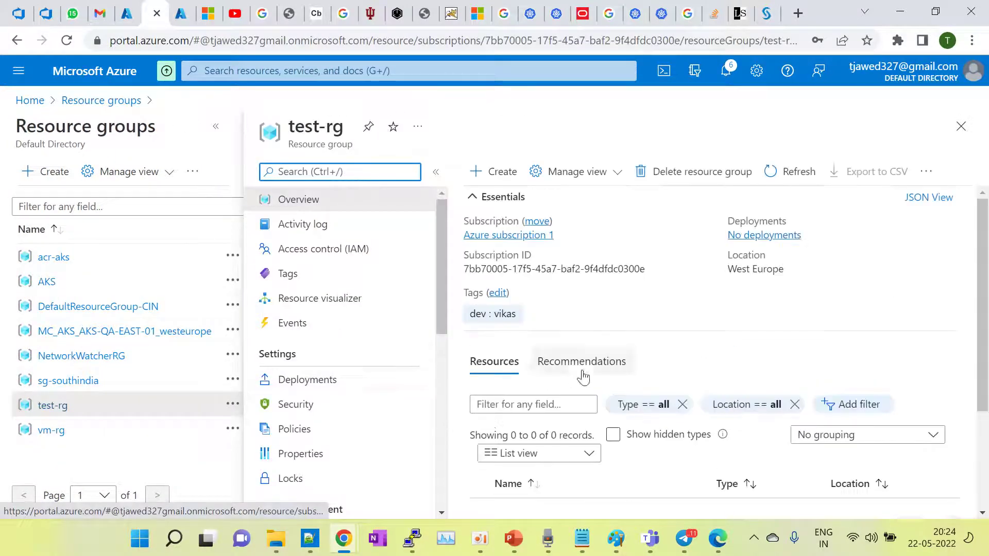
scroll(608, 435, down, 2)
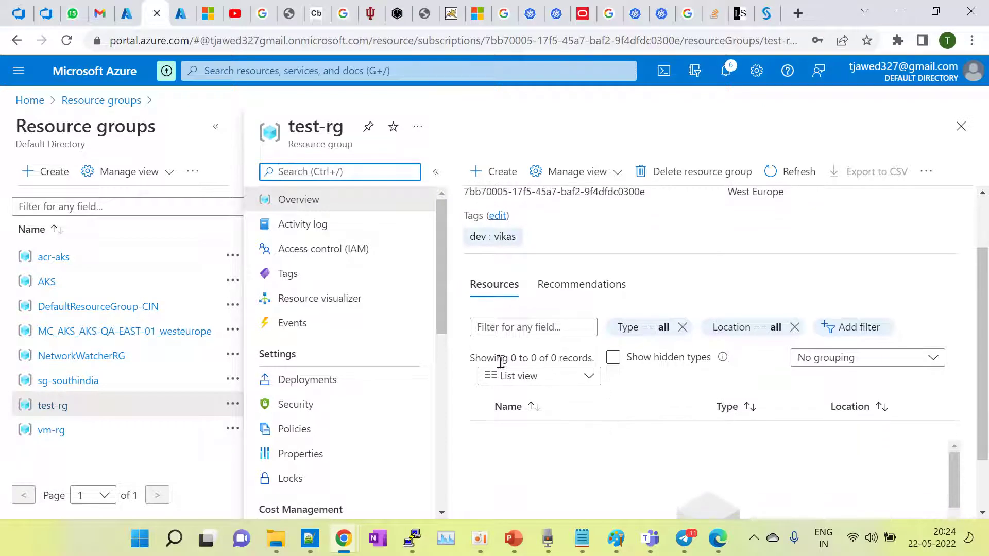
click(613, 357)
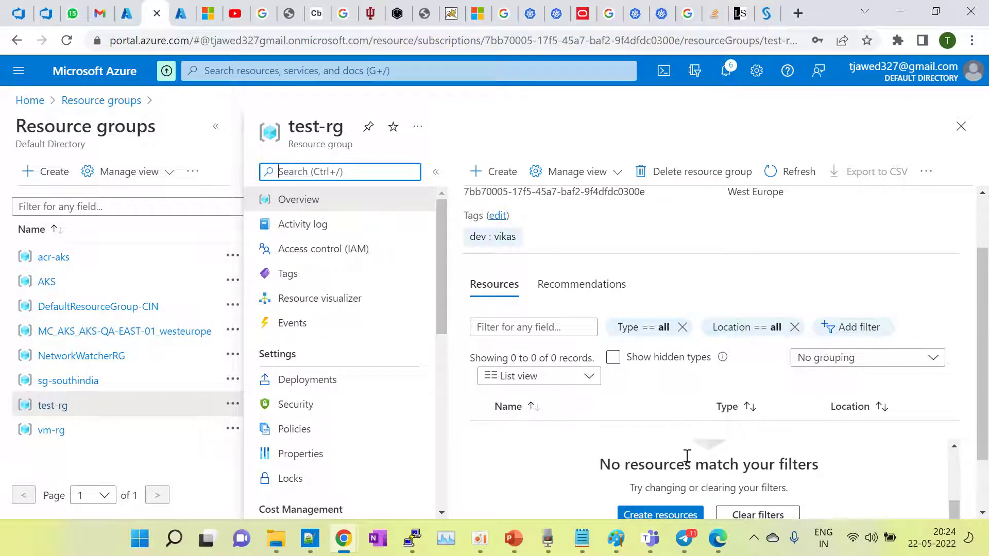
scroll(769, 466, up, 2)
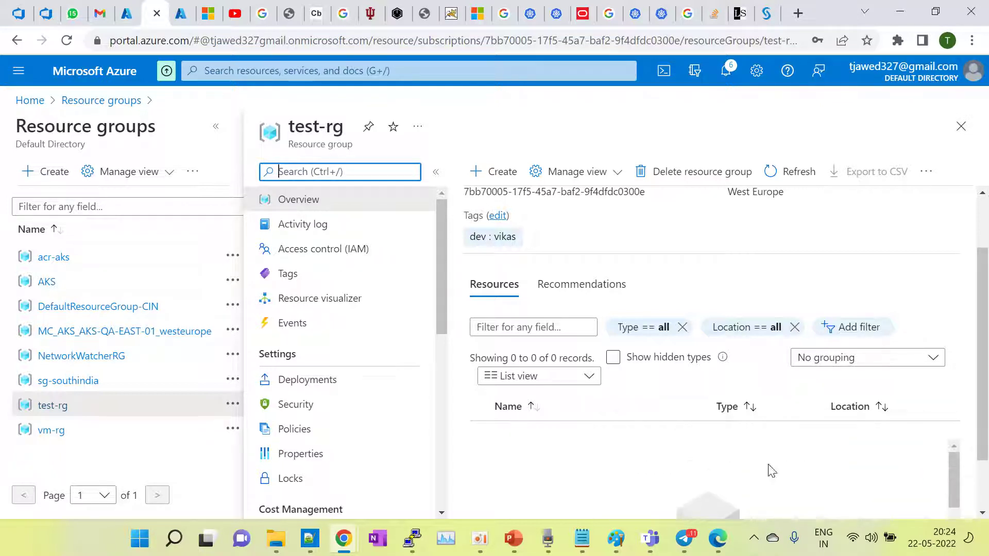
scroll(686, 400, up, 2)
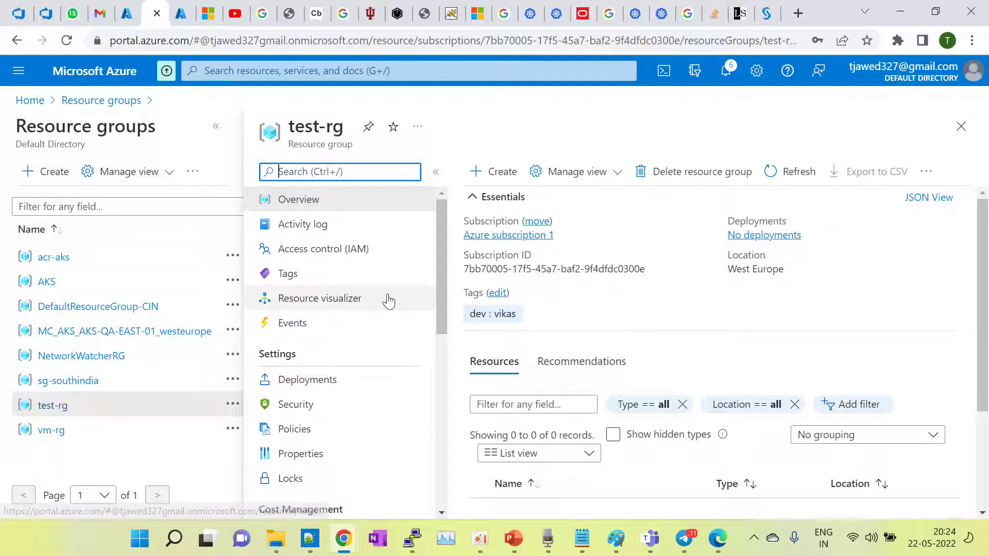
click(19, 71)
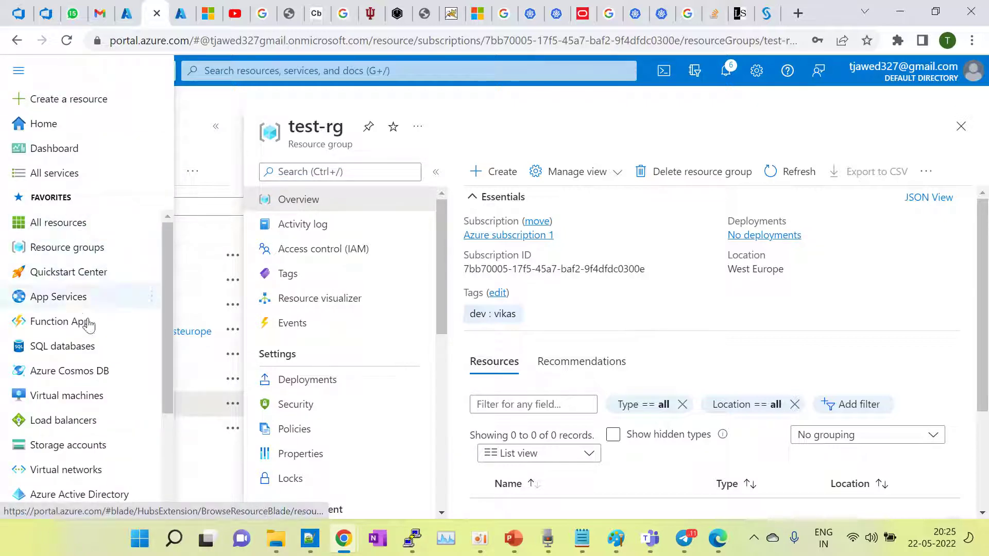
Step: Start creating an Azure virtual machine from the Virtual machines list
click(67, 395)
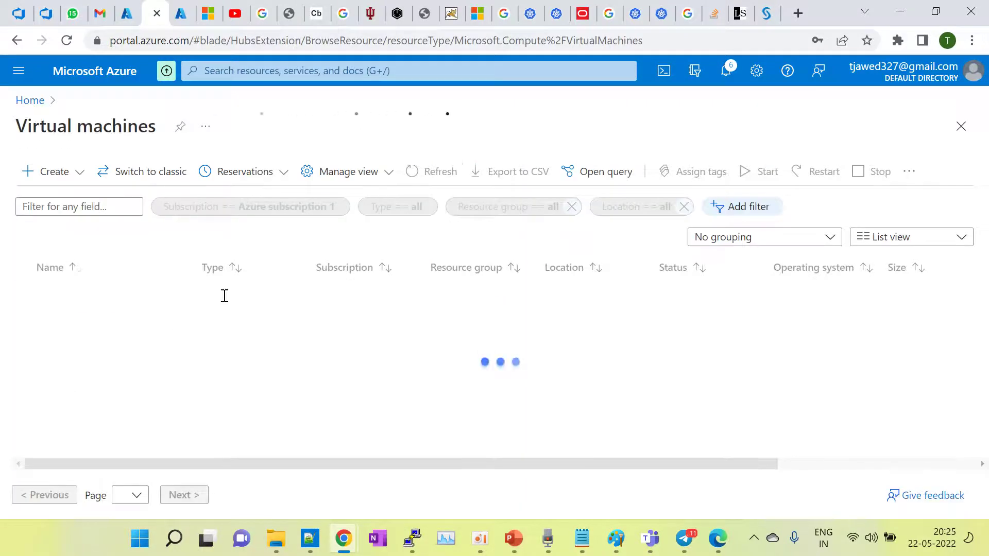
click(57, 173)
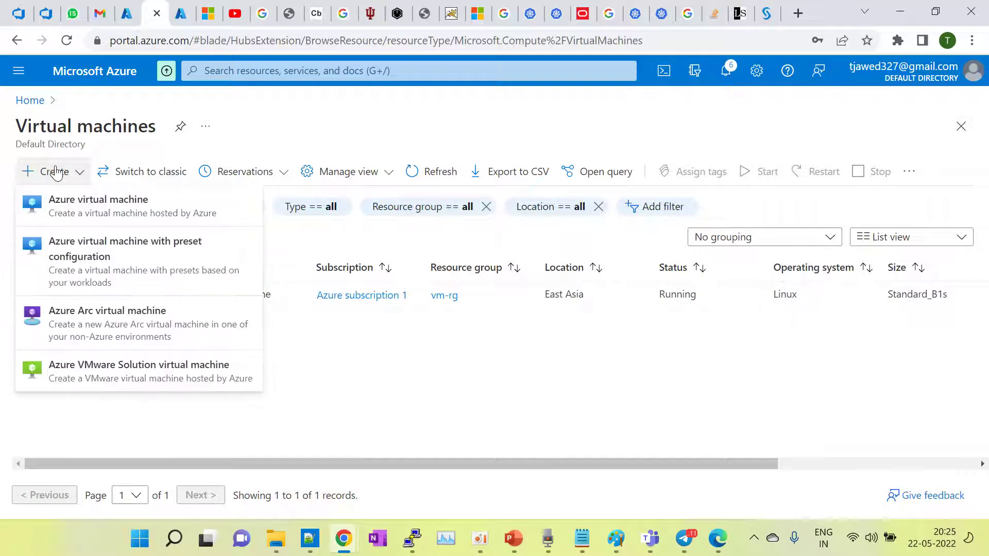
click(90, 210)
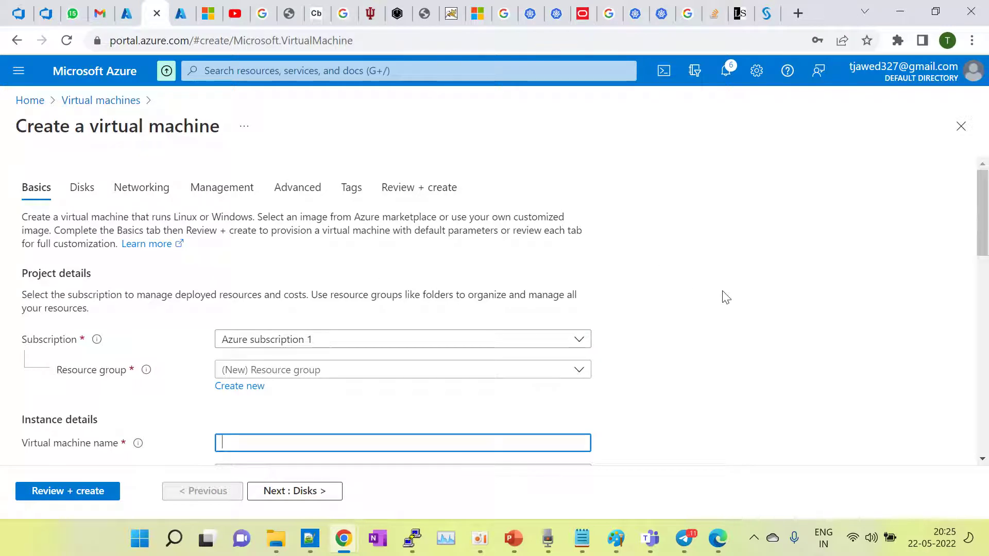
scroll(726, 298, down, 1)
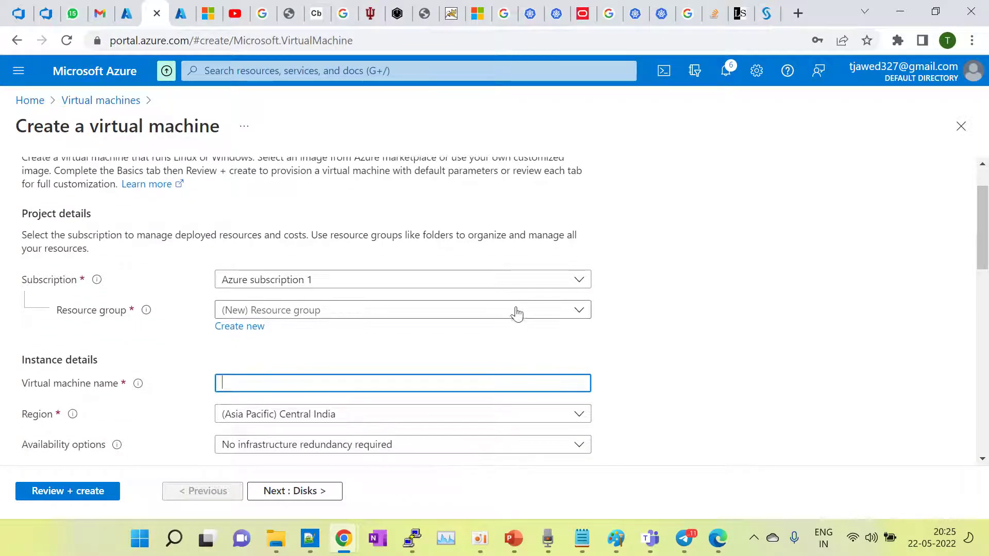
Step: Set the VM's subscription to Azure subscription 1 and resource group to test-rg
click(376, 286)
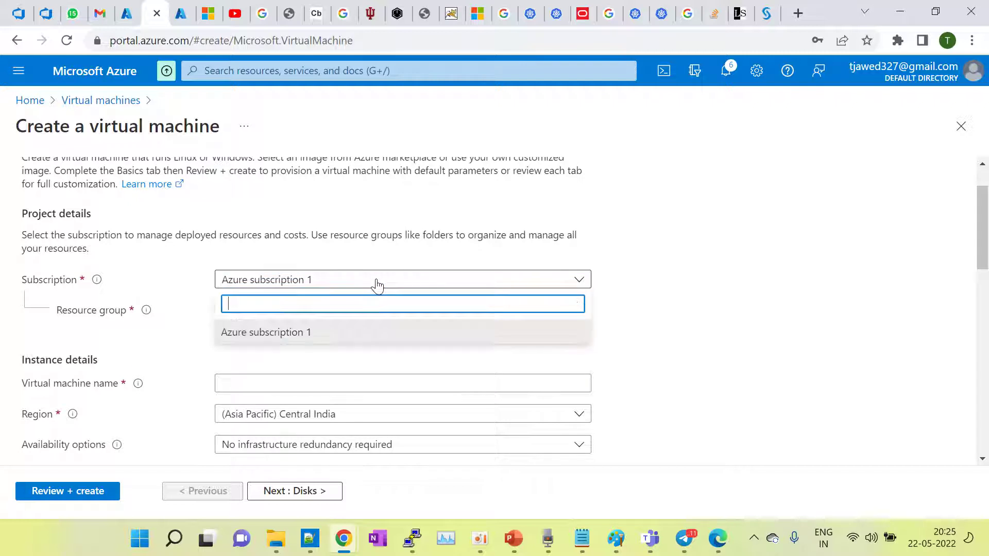
click(323, 330)
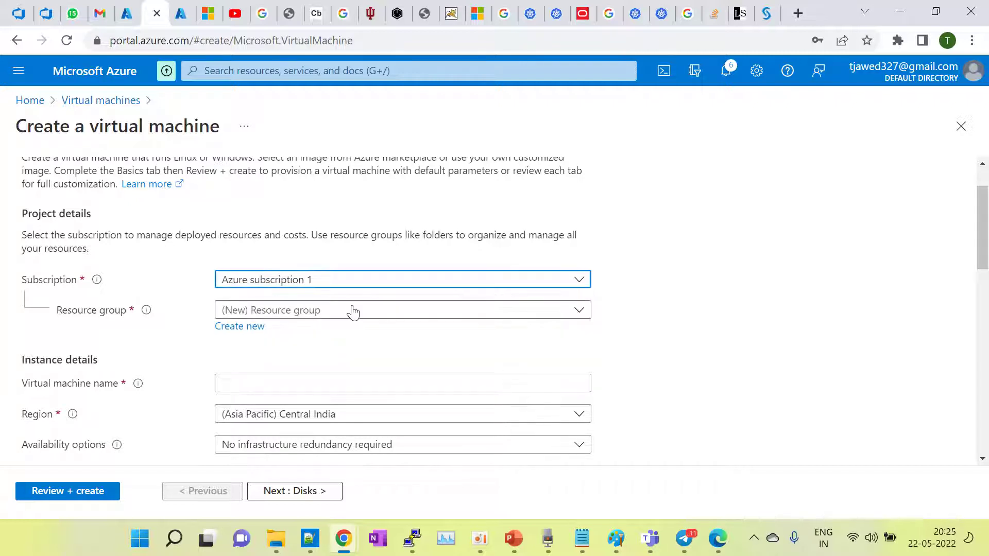
click(353, 311)
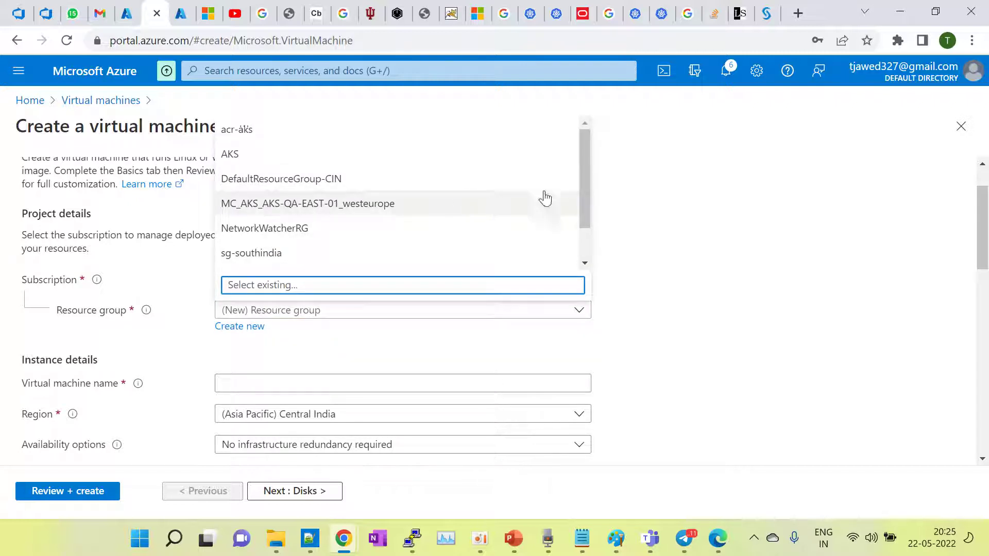
drag(581, 170, 587, 236)
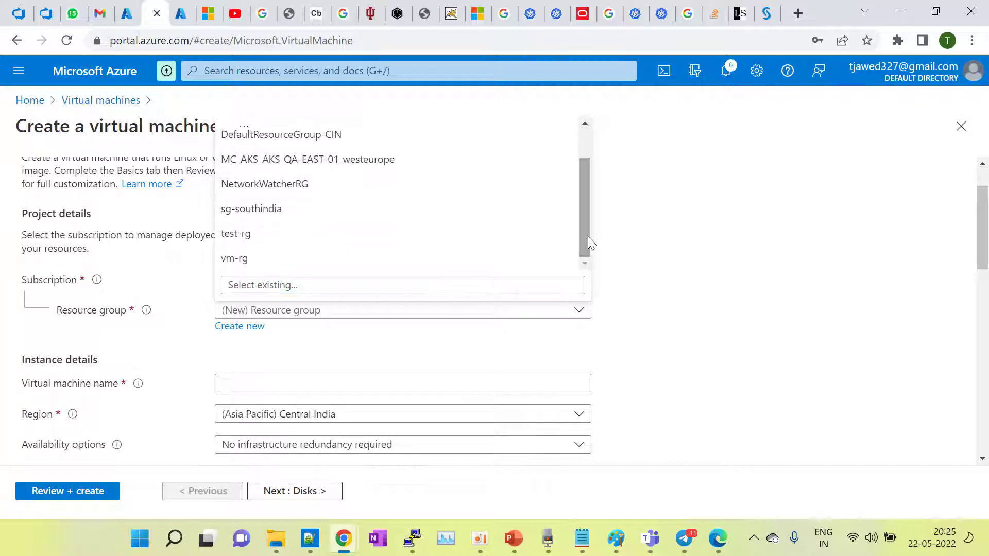
click(249, 235)
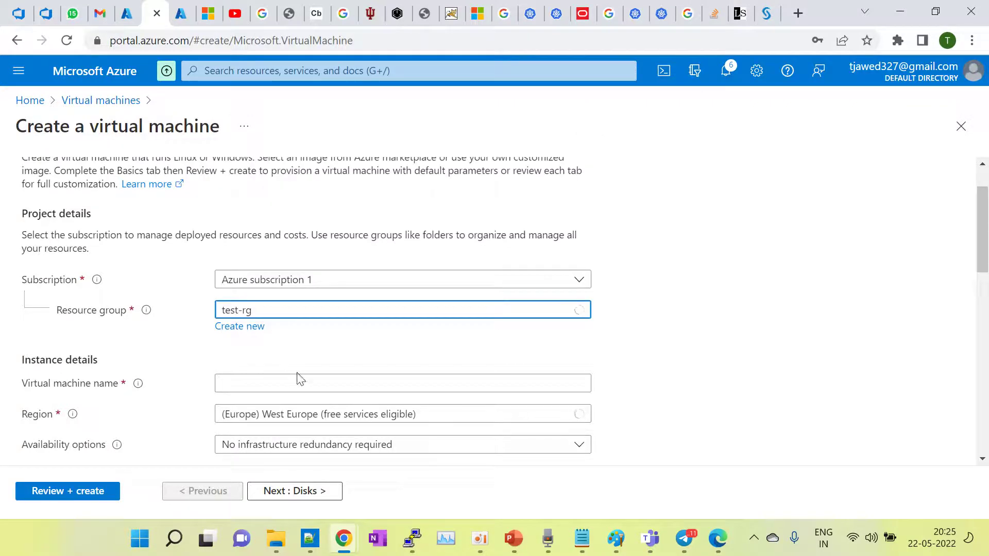
scroll(303, 331, down, 1)
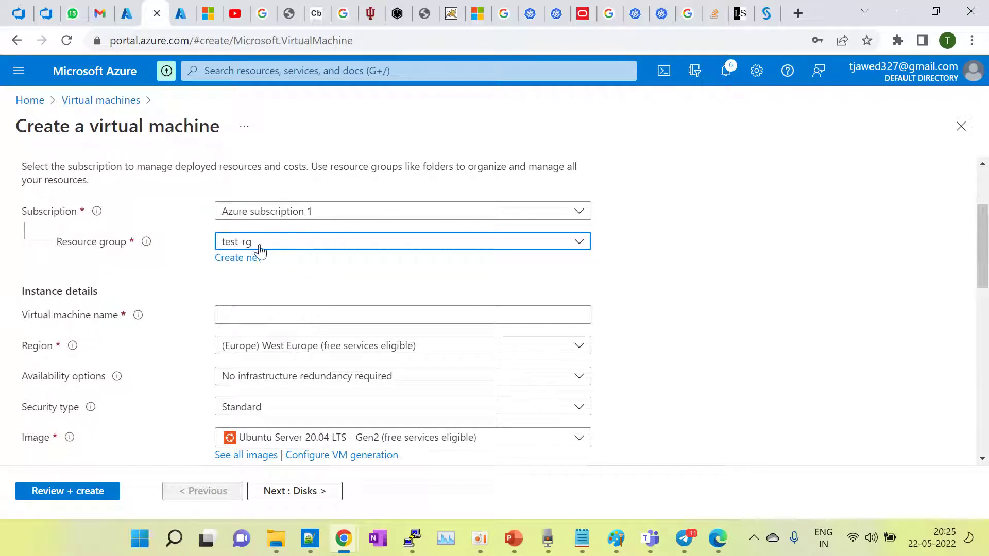
scroll(298, 263, down, 2)
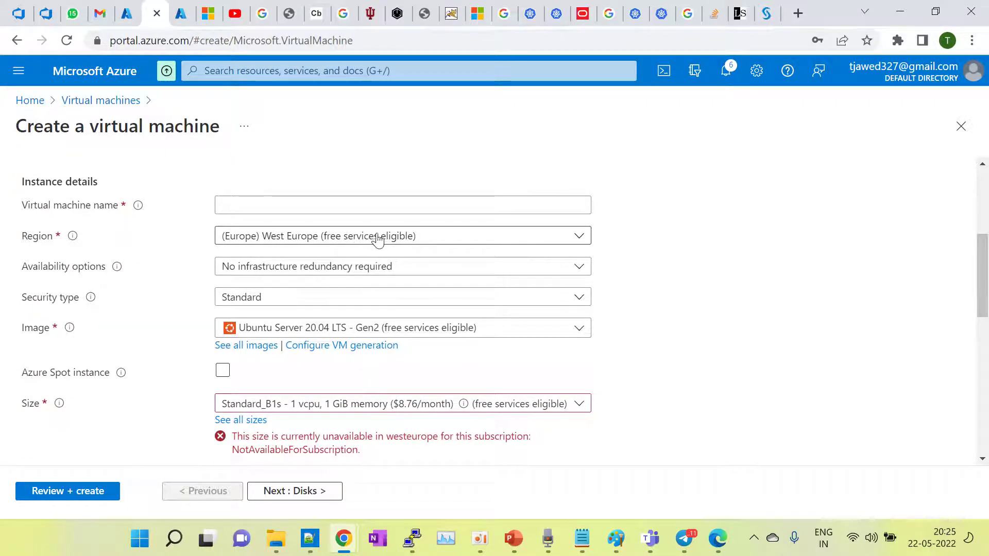
Step: Start the VM name with 'dem', leaving West Europe and no infrastructure redundancy unchanged
click(257, 207)
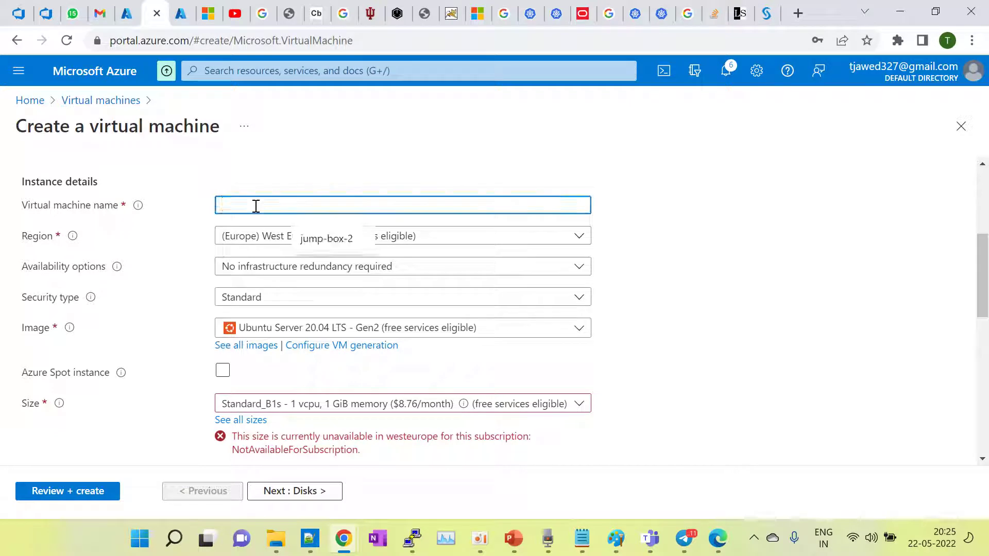
text(demo-vm)
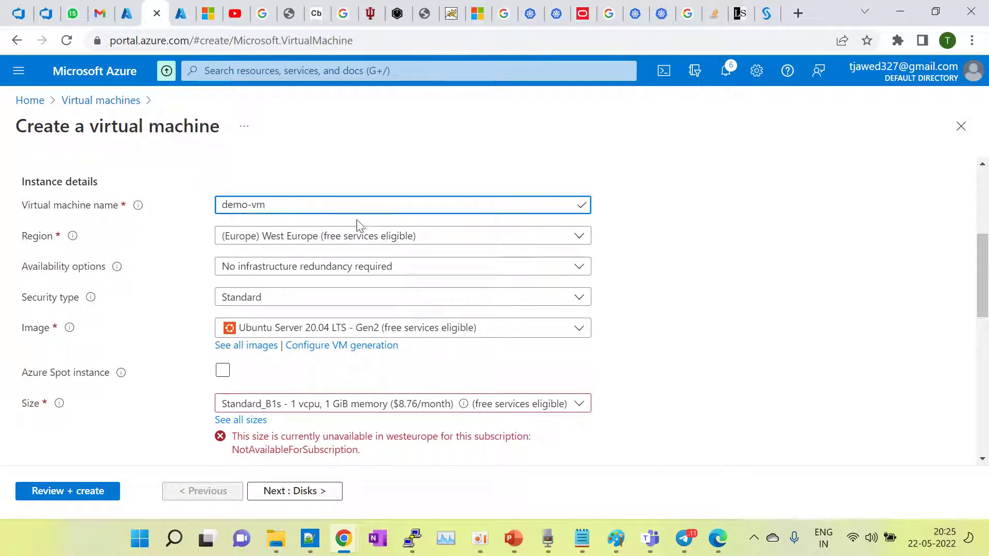
click(357, 238)
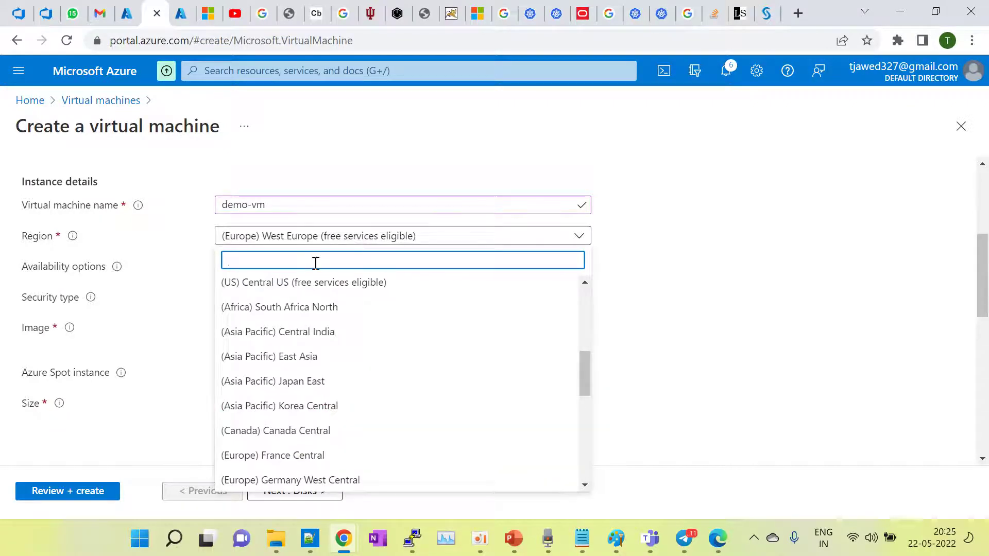
click(696, 299)
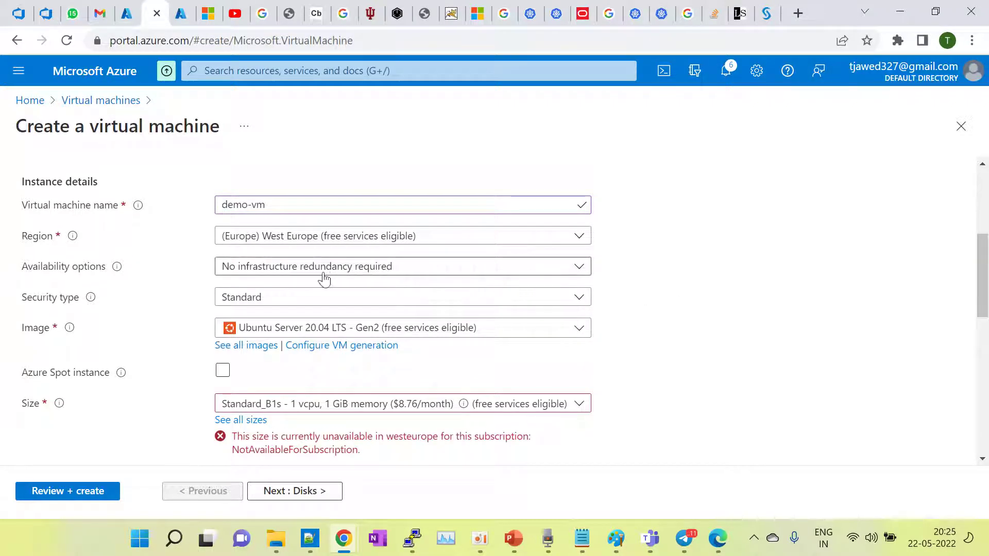
click(277, 274)
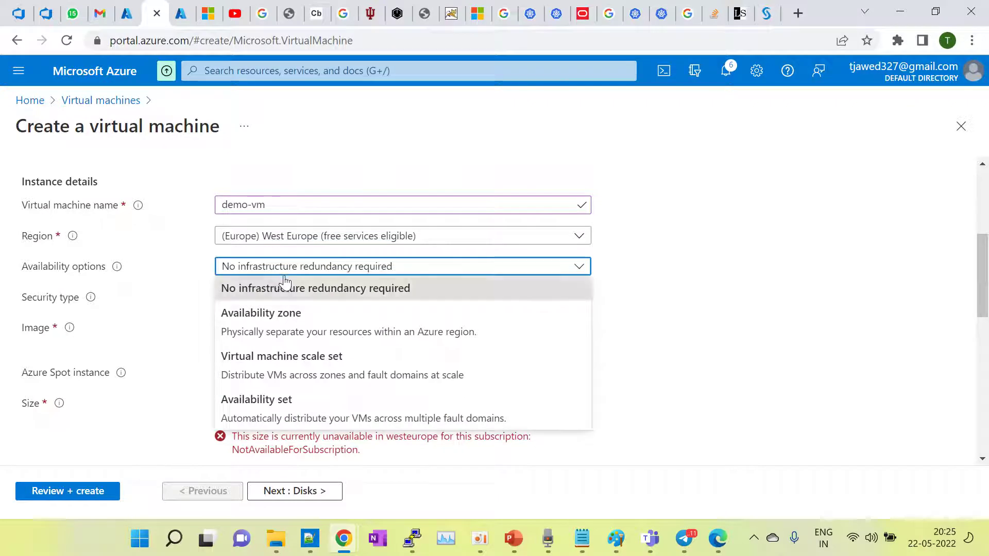
click(805, 318)
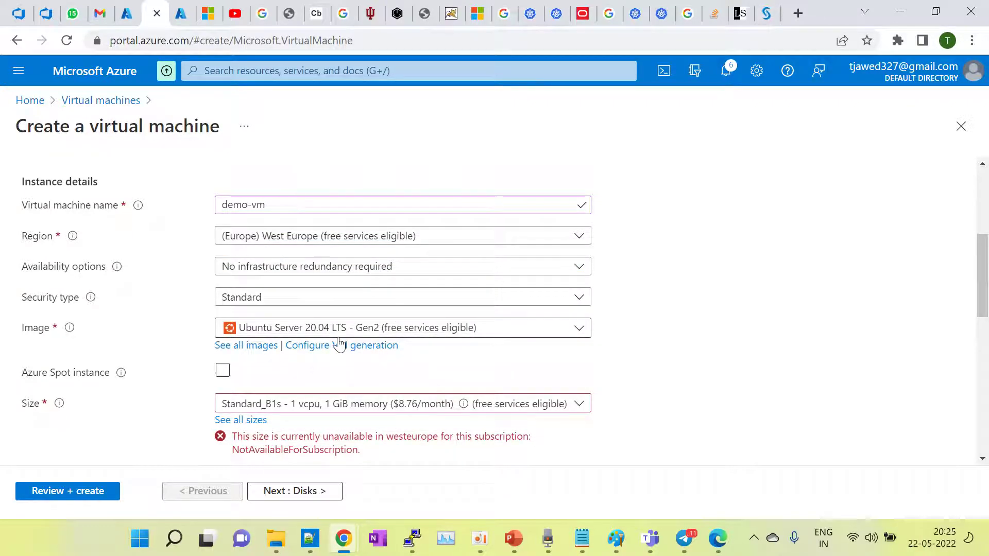
Step: Browse the OS image list, keeping Ubuntu Server 20.04 LTS - Gen2
click(515, 336)
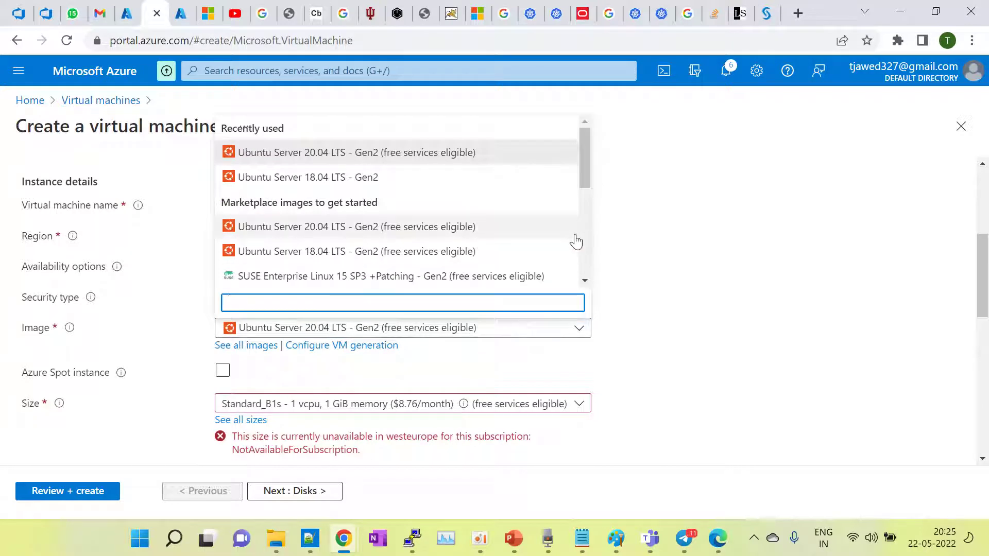
drag(586, 168, 577, 242)
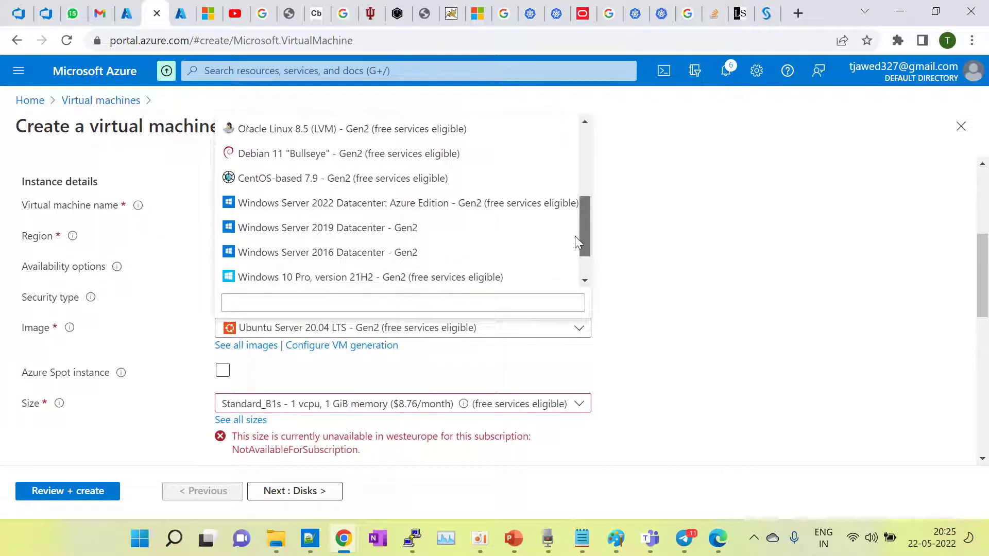
drag(575, 236, 585, 156)
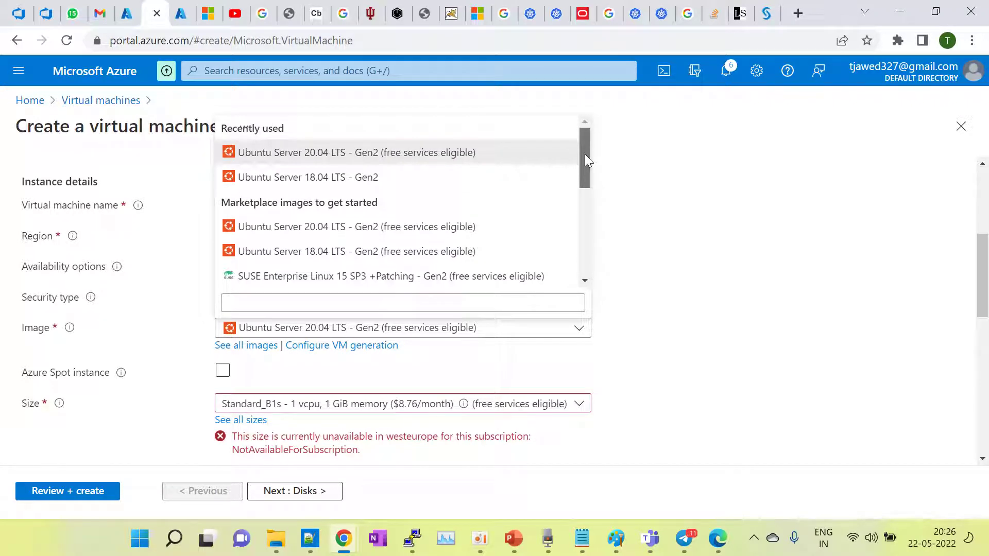
scroll(587, 181, down, 1)
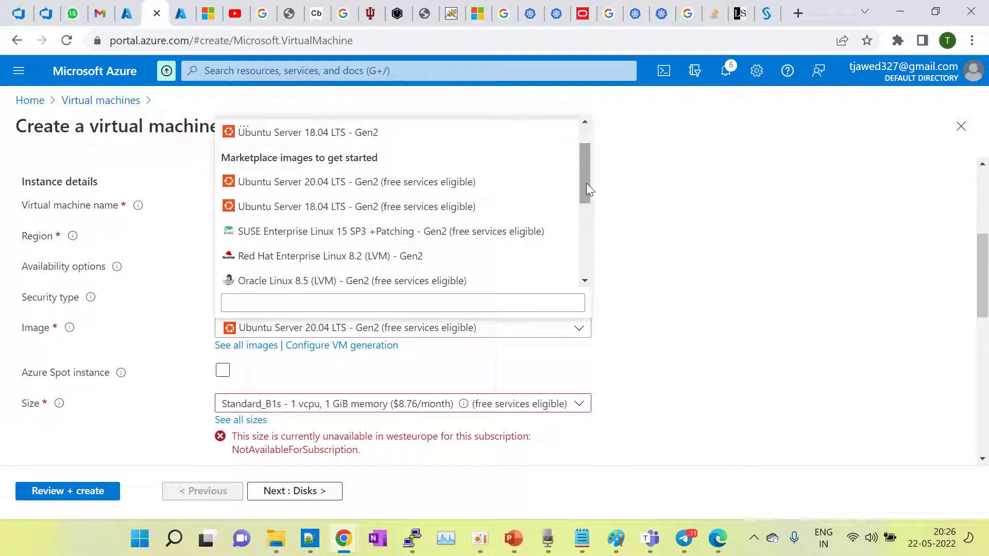
drag(586, 184, 588, 235)
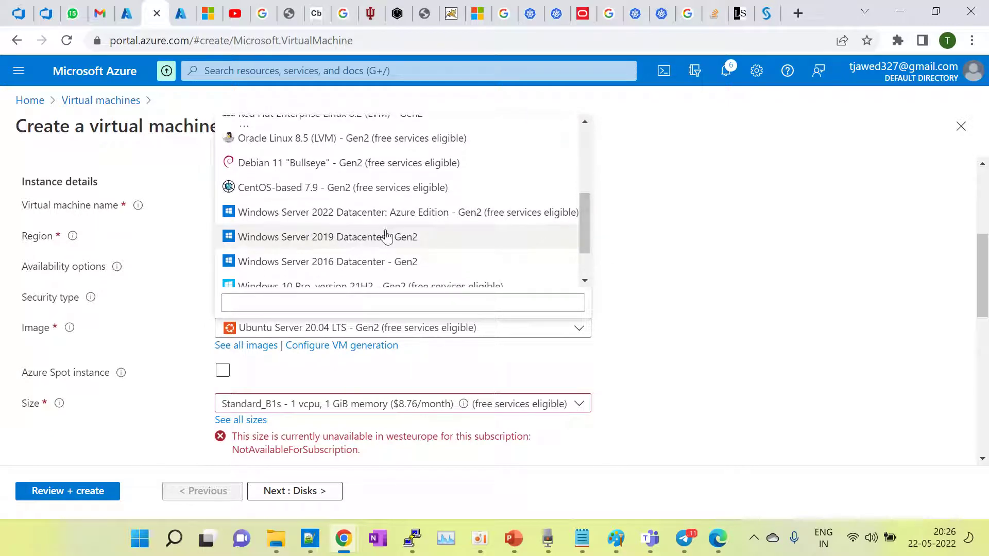
drag(589, 241, 580, 187)
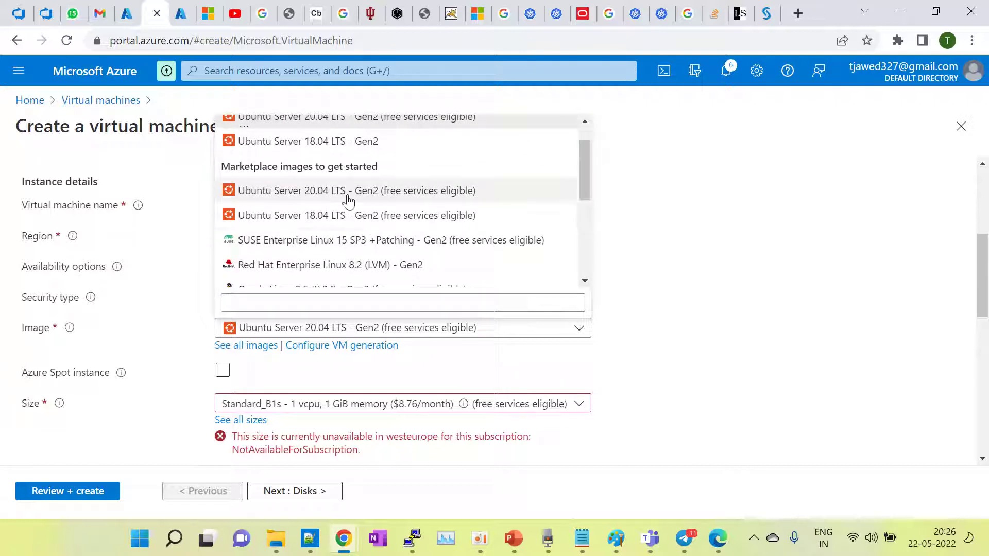
drag(587, 165, 590, 267)
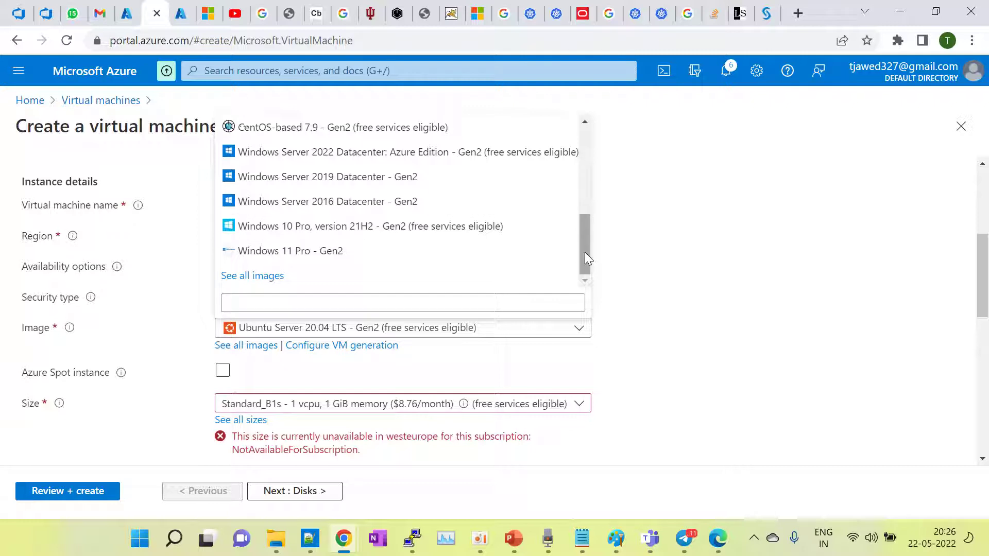
Step: Scroll through the full Marketplace image catalogue, then return to the Create a virtual machine form
click(265, 276)
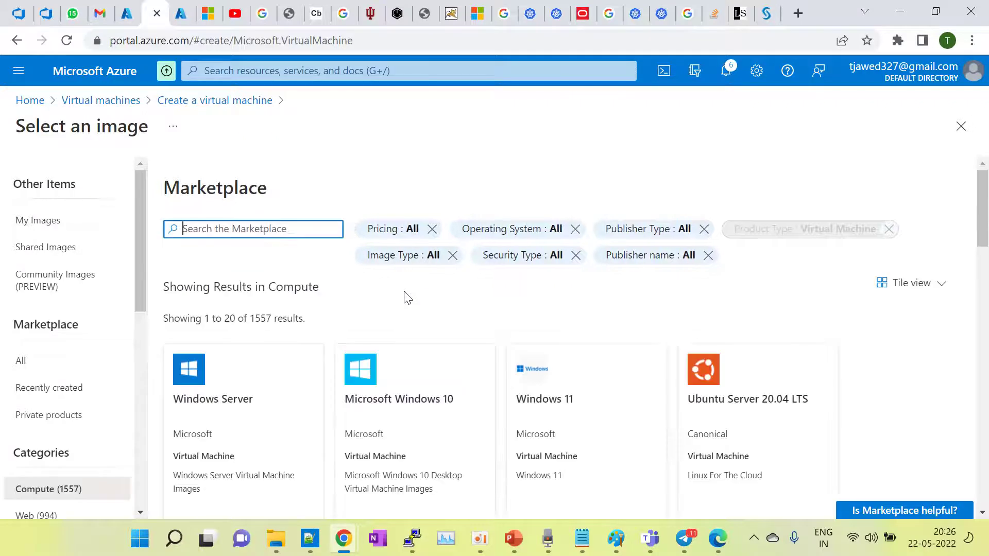
scroll(407, 297, down, 2)
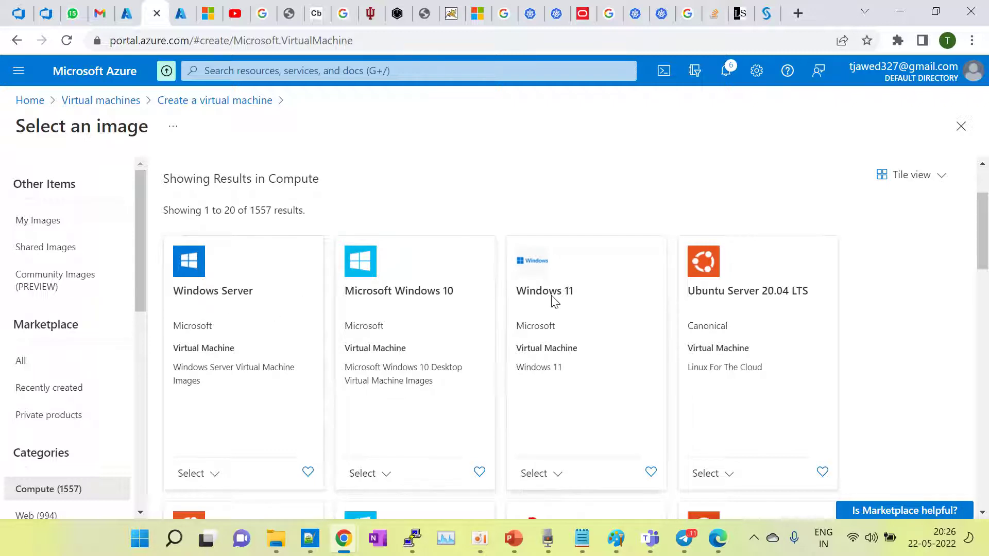
scroll(763, 304, down, 4)
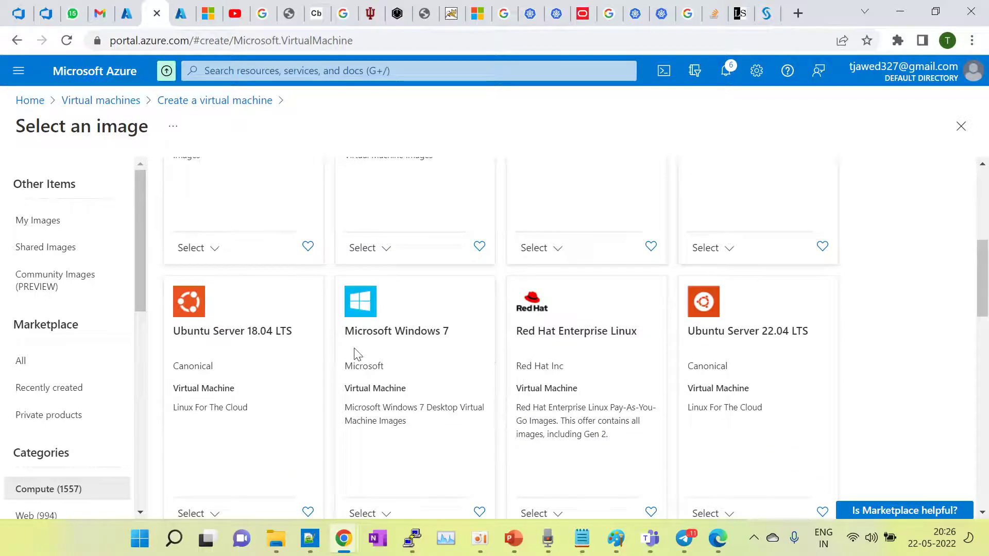
scroll(358, 354, down, 6)
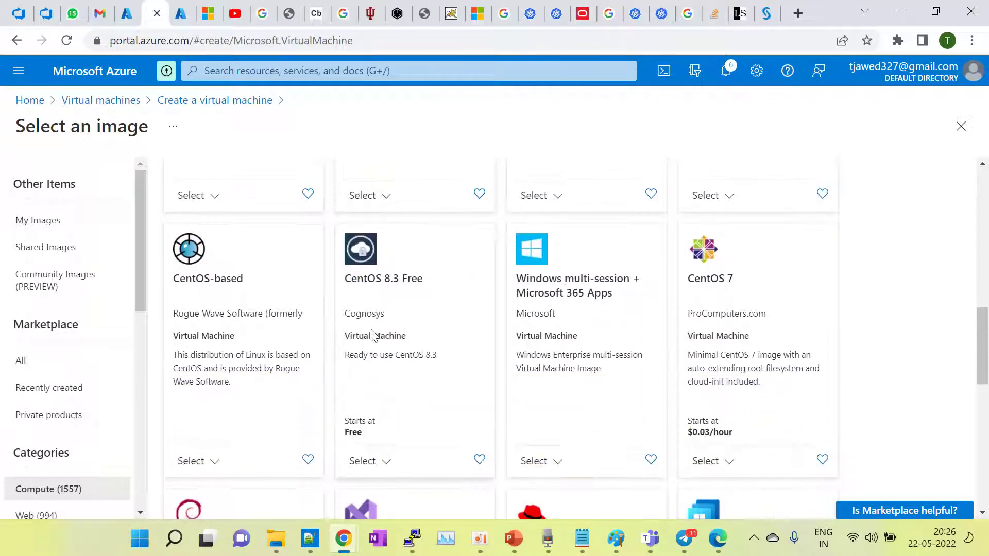
scroll(672, 356, down, 3)
scroll(671, 355, down, 3)
scroll(671, 355, down, 3)
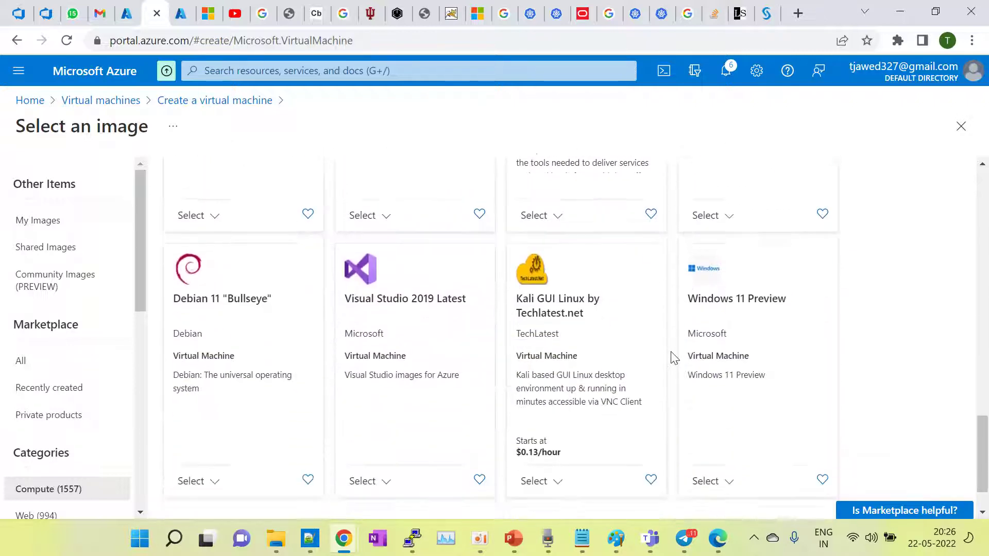
scroll(672, 355, up, 15)
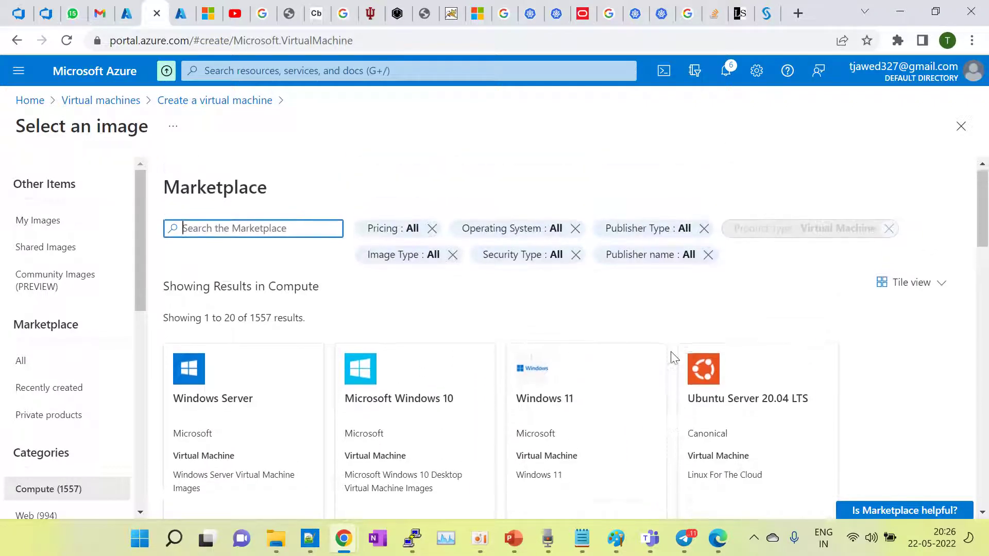
click(203, 101)
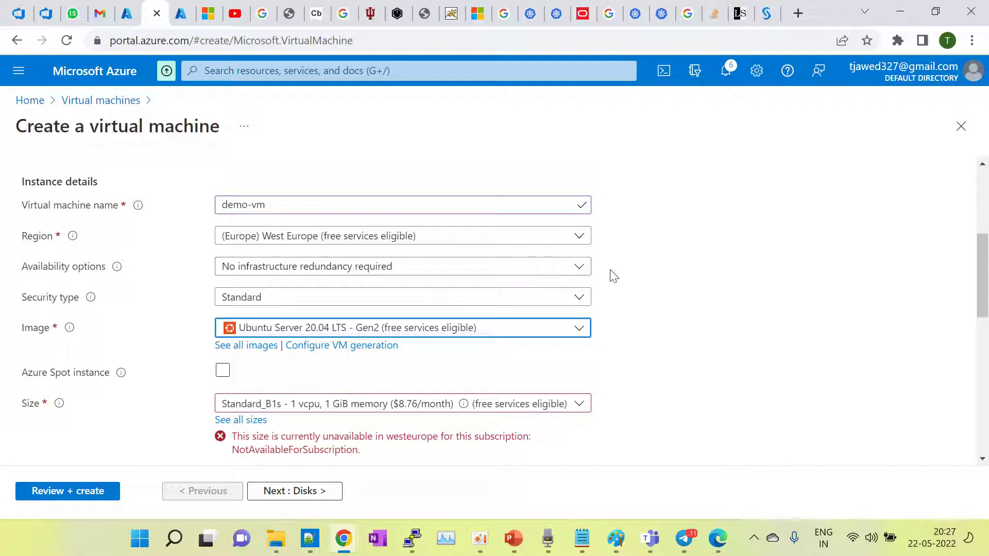
click(305, 70)
key(ctrl+Tab)
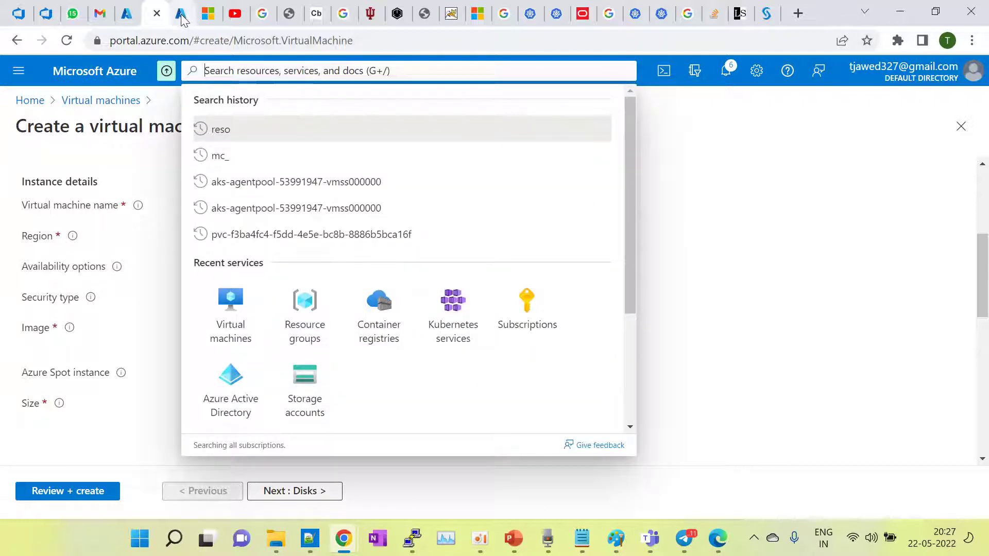
click(281, 71)
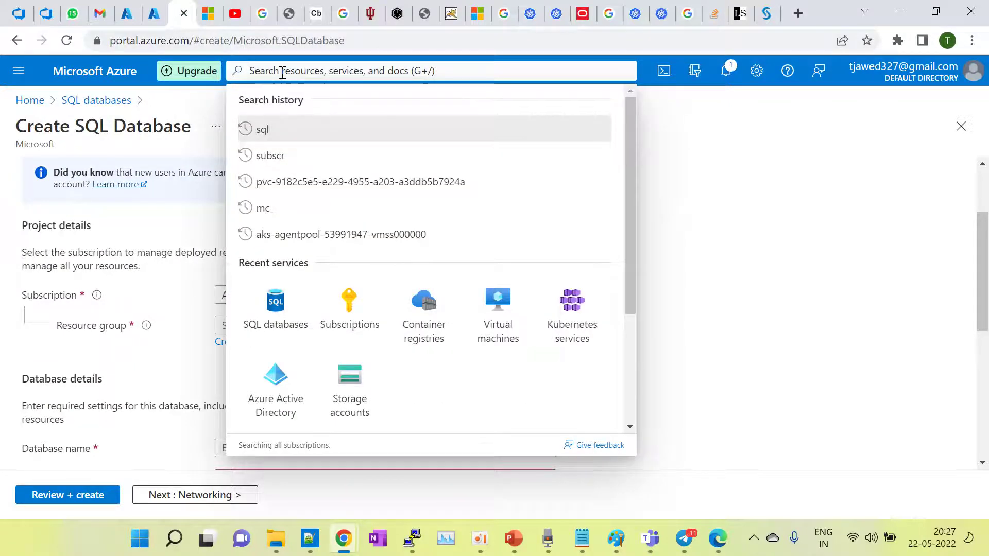
text(marke)
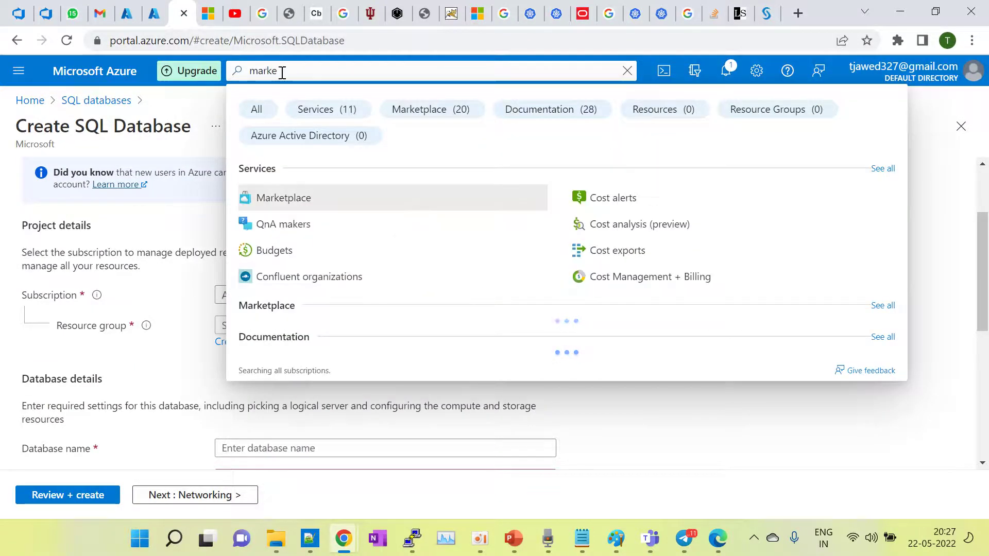
click(302, 196)
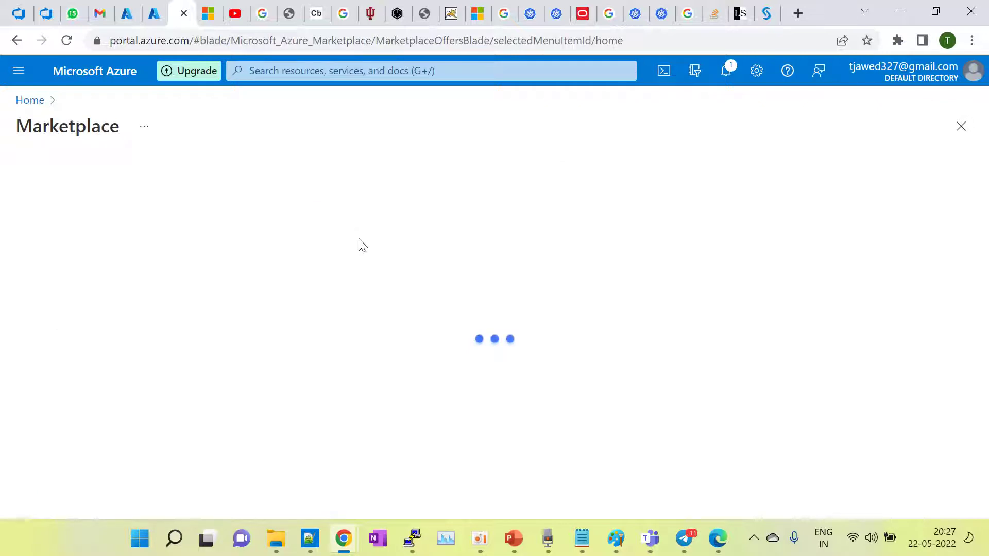
scroll(363, 258, down, 5)
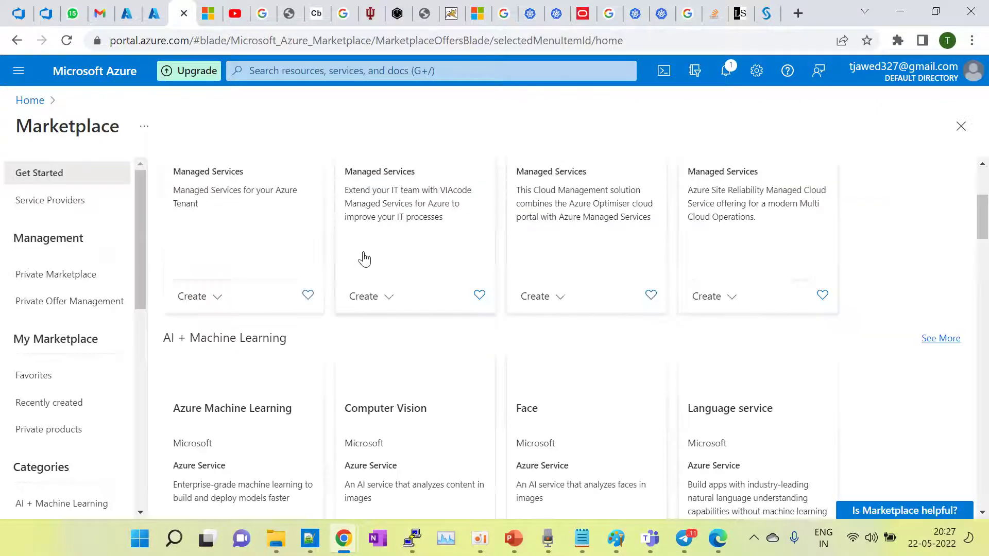
scroll(408, 344, down, 8)
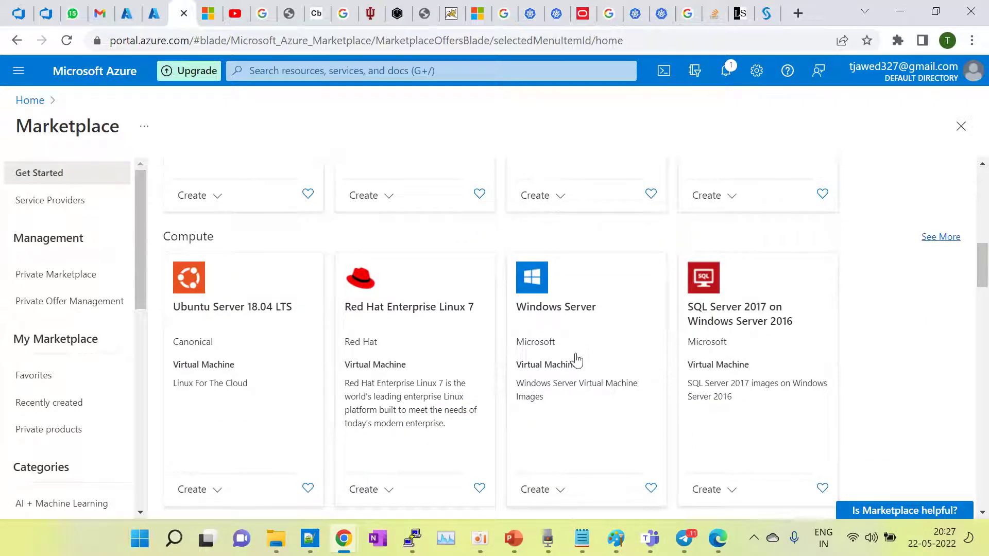
scroll(673, 335, down, 10)
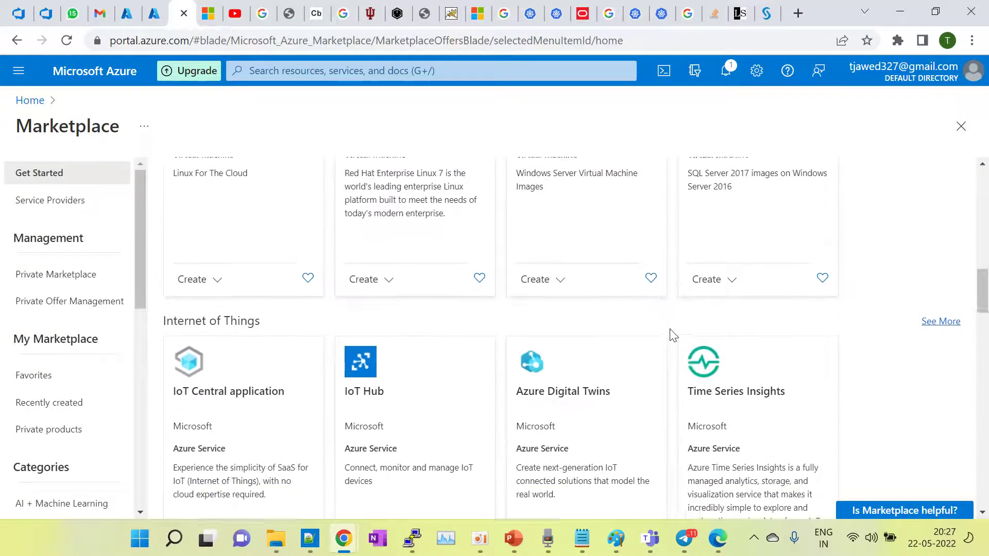
scroll(672, 335, down, 8)
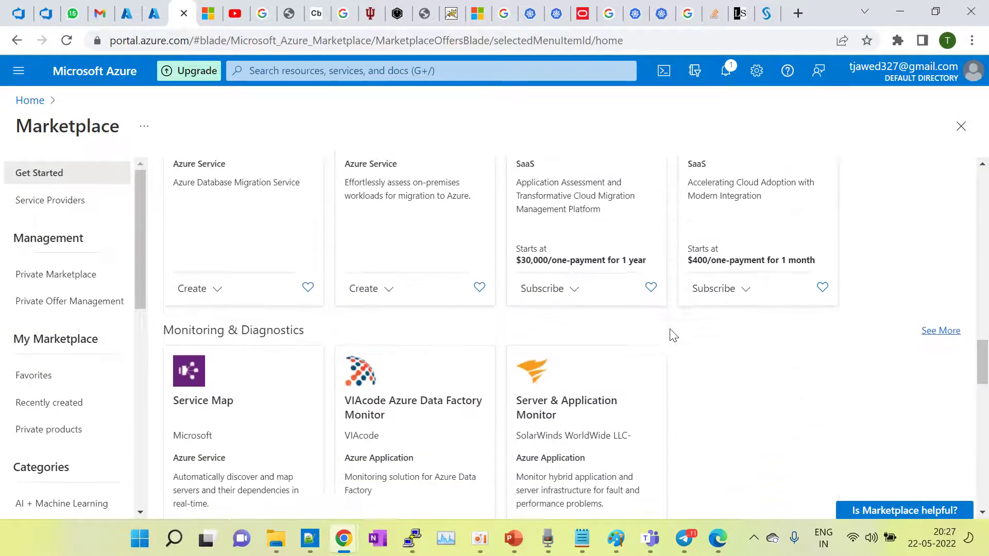
scroll(672, 335, up, 15)
scroll(672, 335, up, 10)
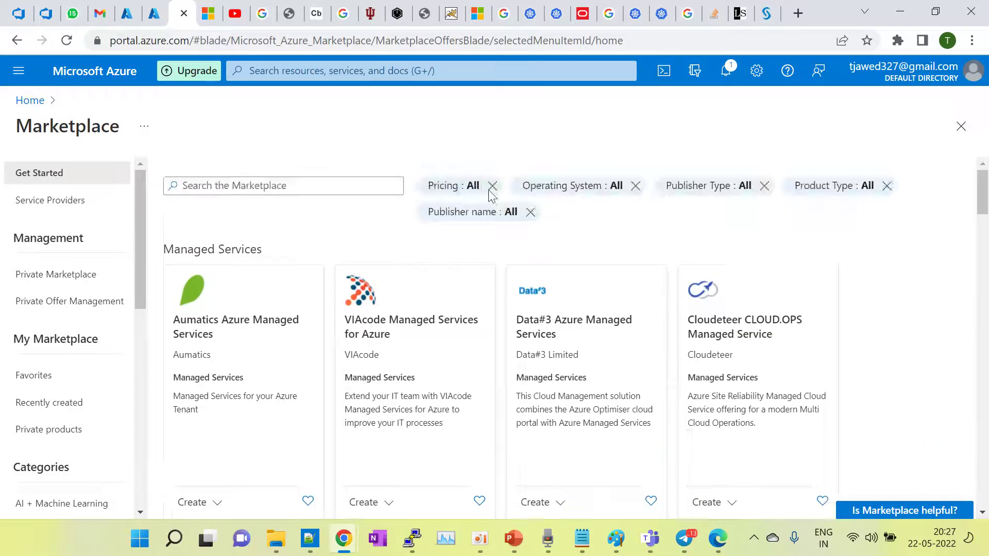
click(158, 22)
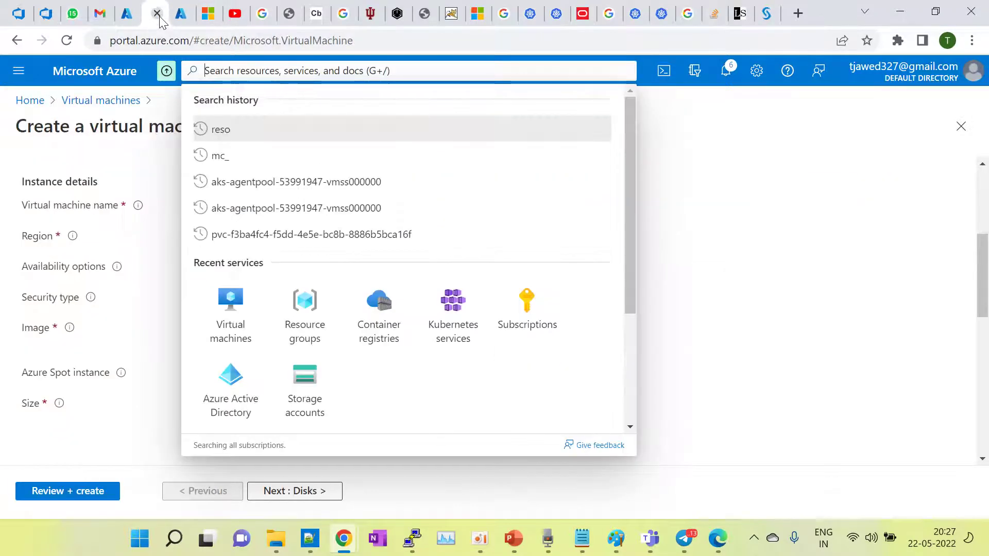
click(133, 20)
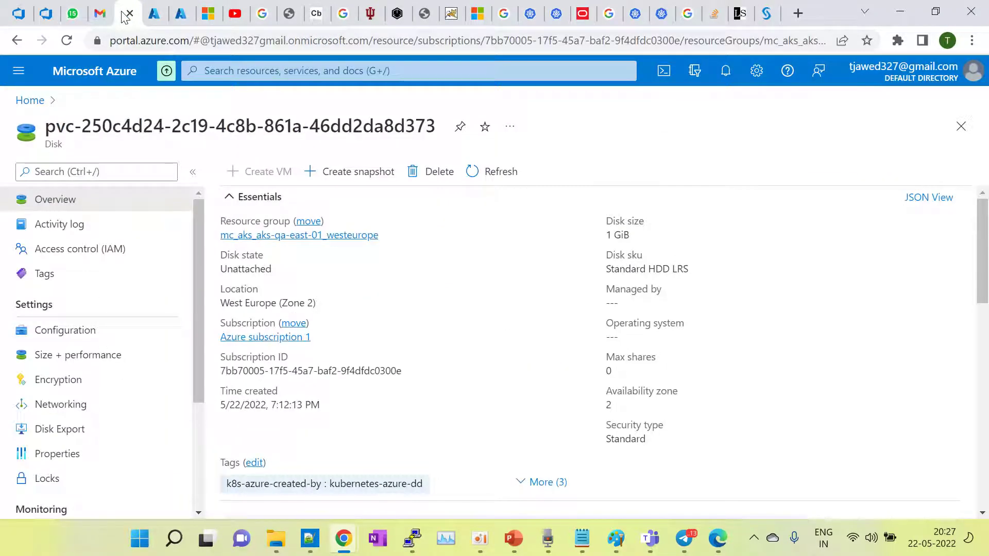
click(154, 15)
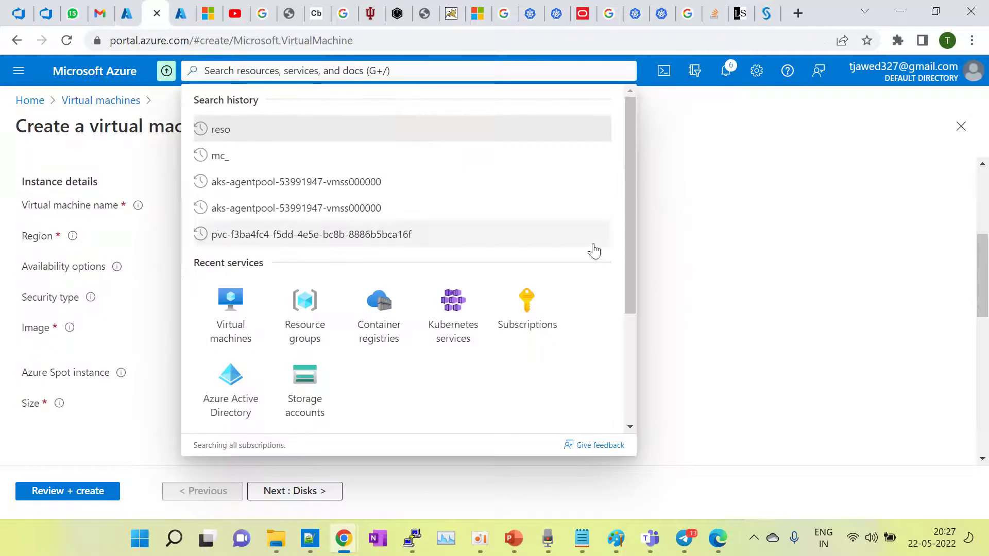
click(746, 249)
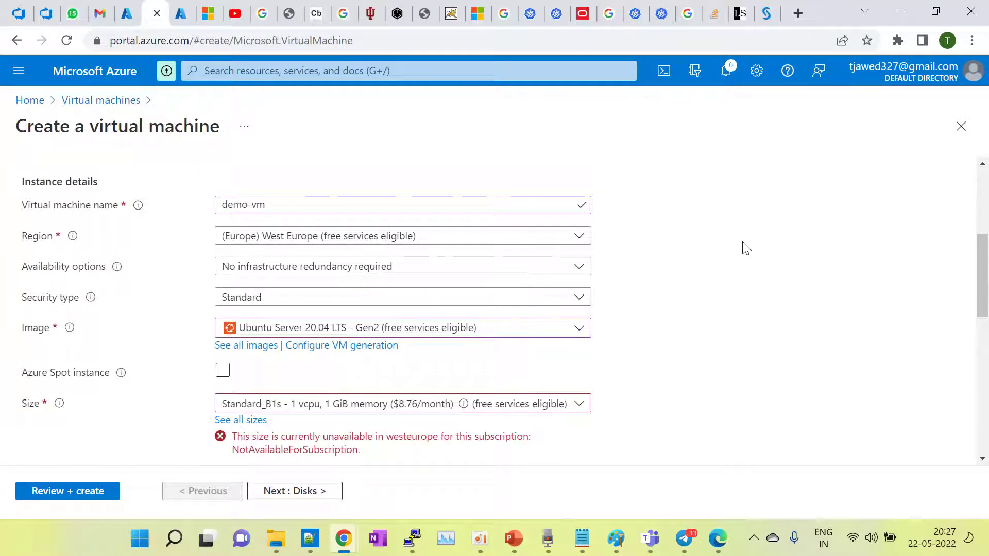
scroll(747, 249, down, 1)
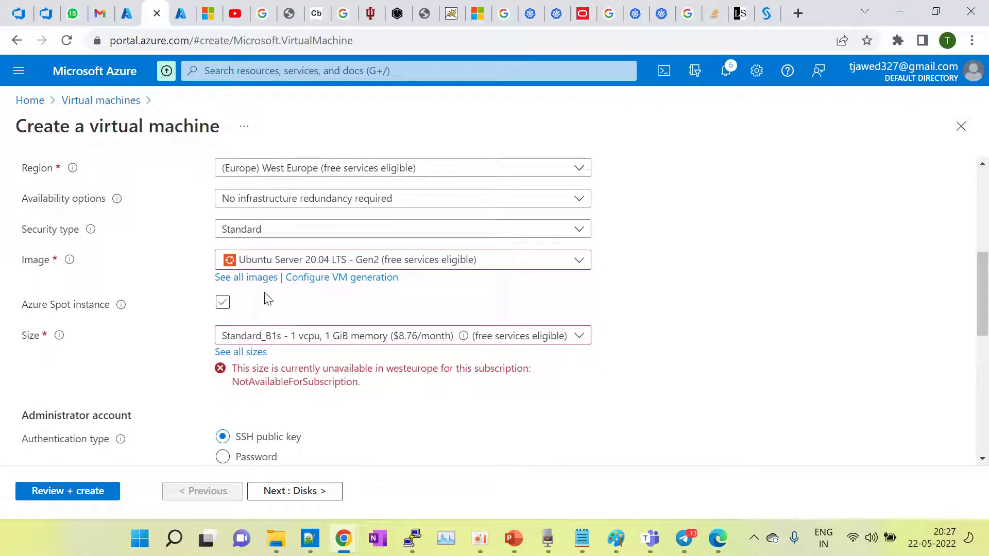
click(308, 341)
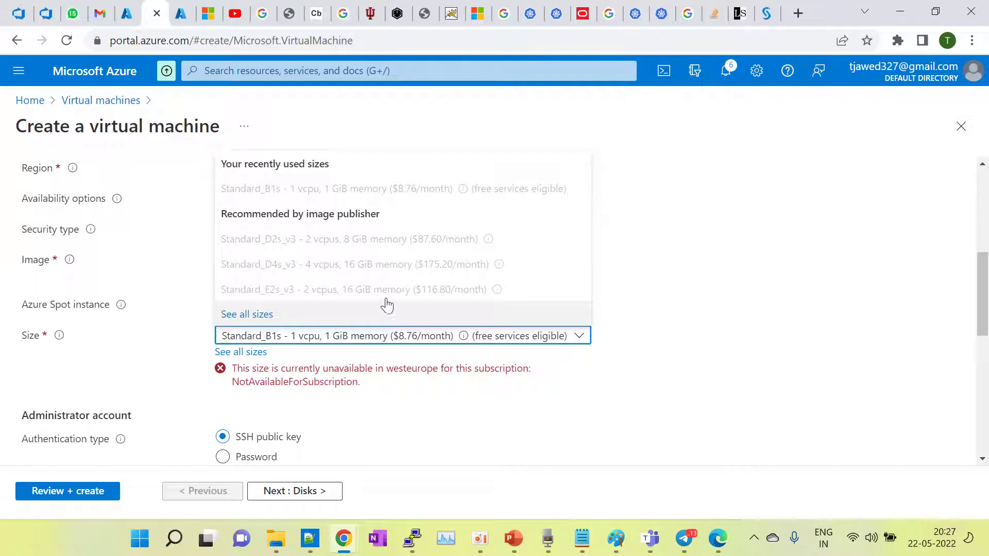
click(704, 356)
scroll(522, 263, up, 5)
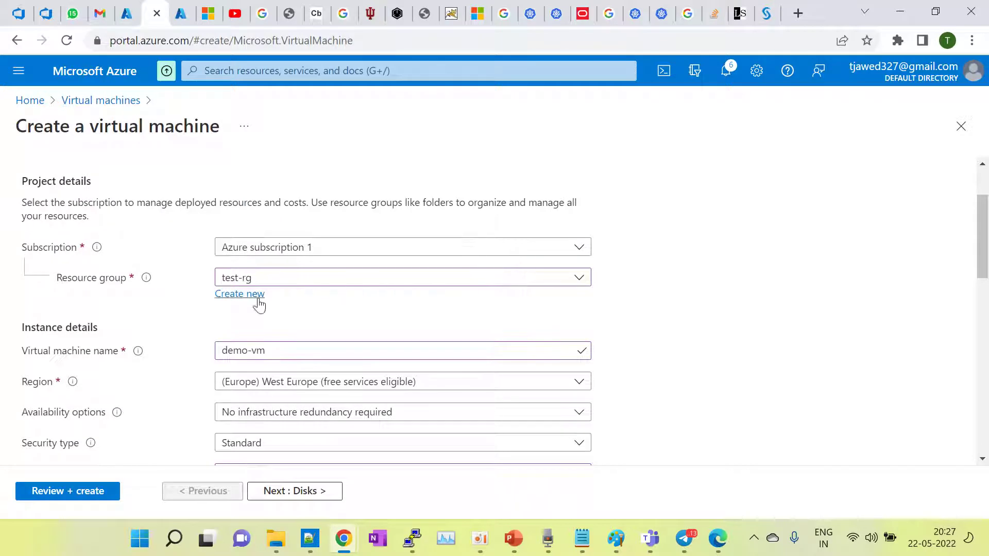
Step: Create a new resource group named demo-rg to replace test-rg
click(232, 298)
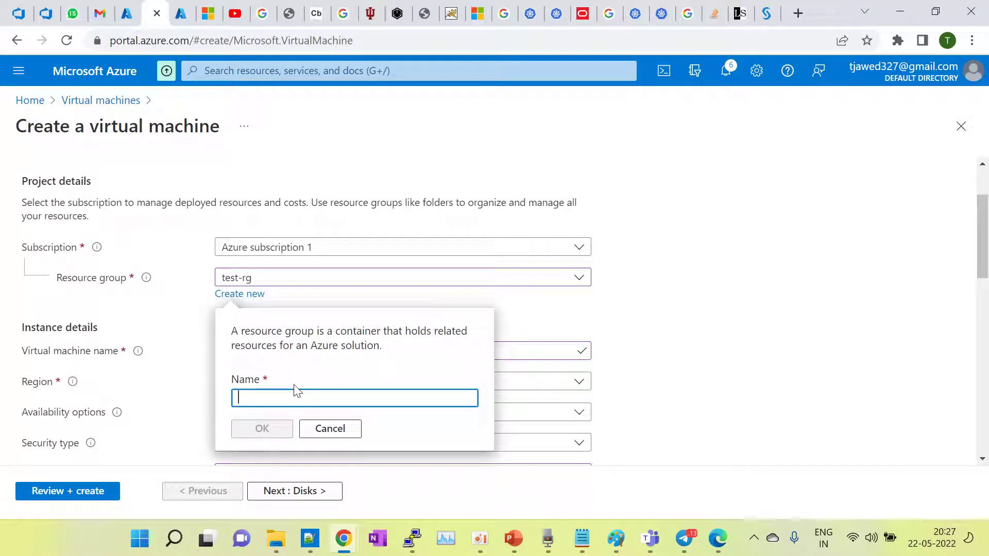
text(demo-rg)
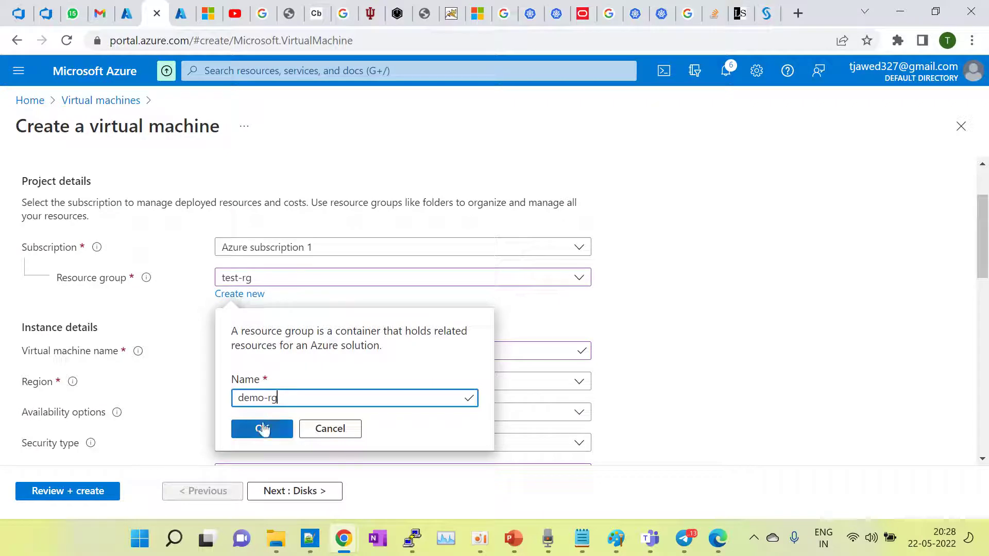
click(261, 429)
scroll(397, 372, down, 2)
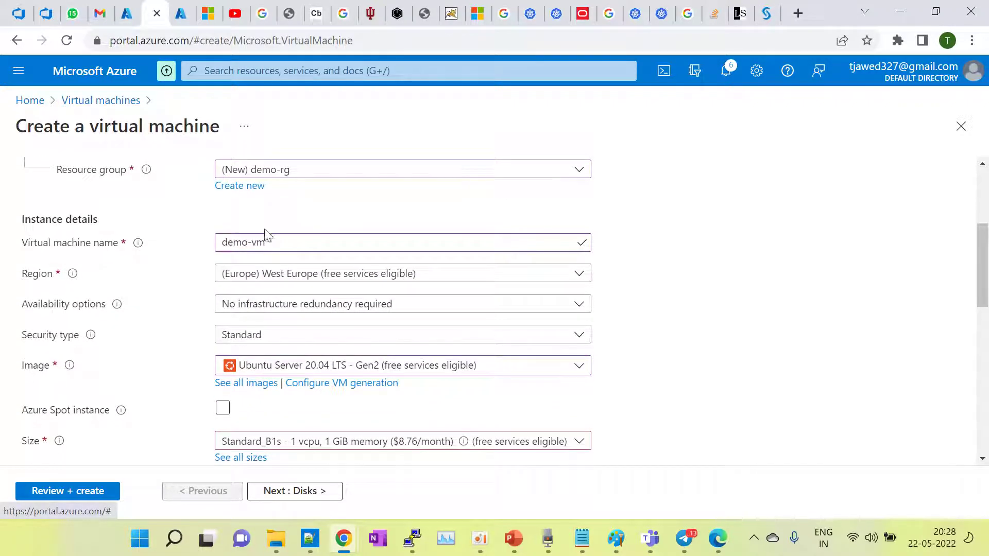
Step: Try UAE North, Japan West, Switzerland North and West Central US as the region, checking VM size availability
click(432, 278)
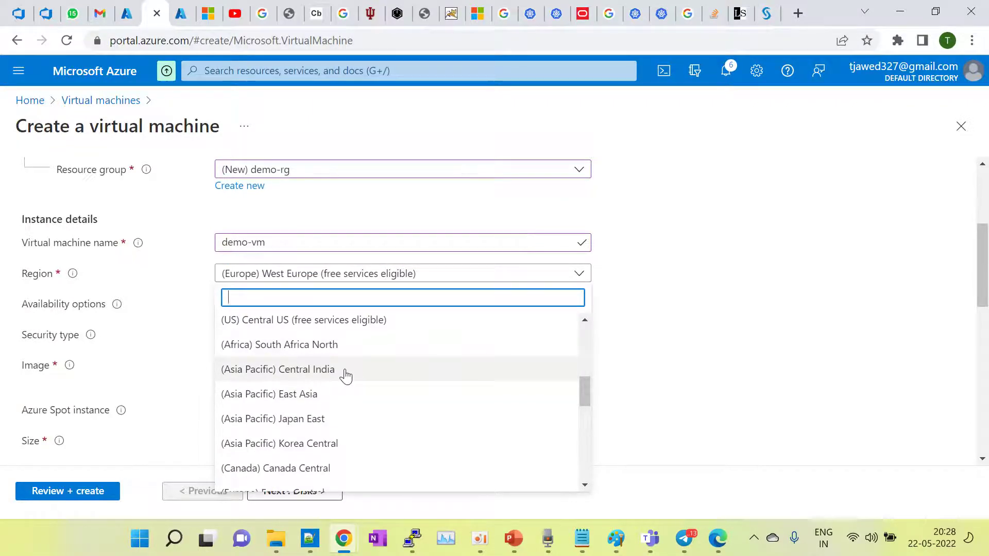
scroll(346, 377, down, 4)
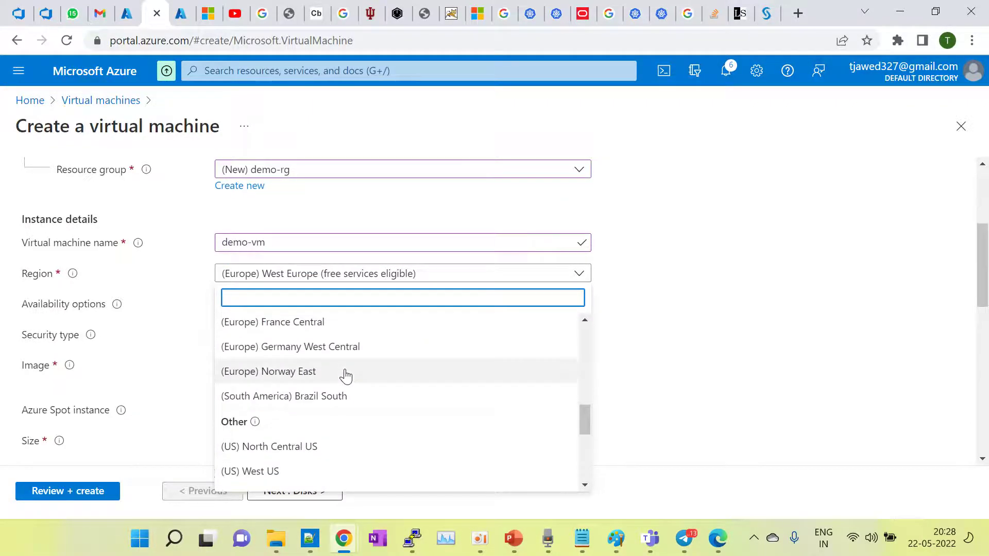
scroll(345, 376, down, 4)
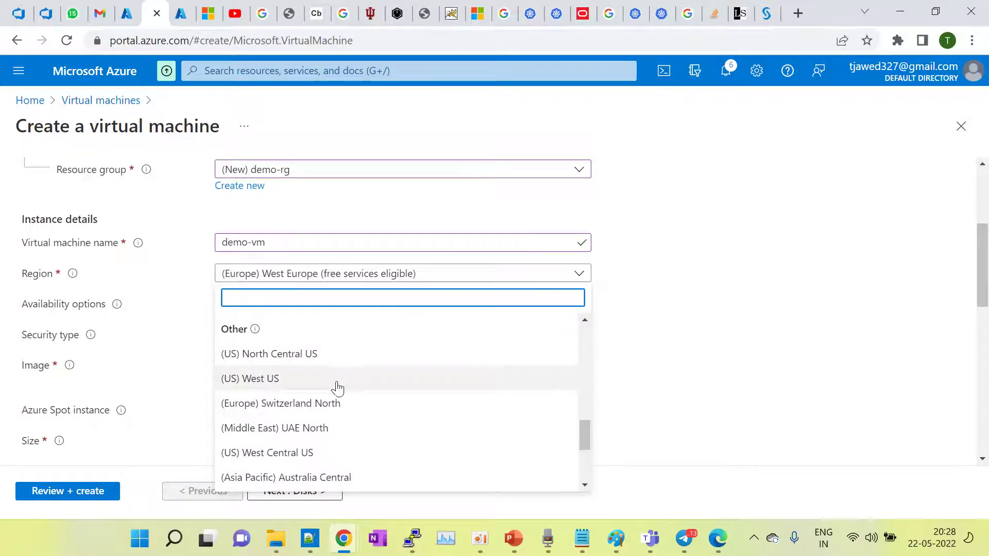
click(294, 431)
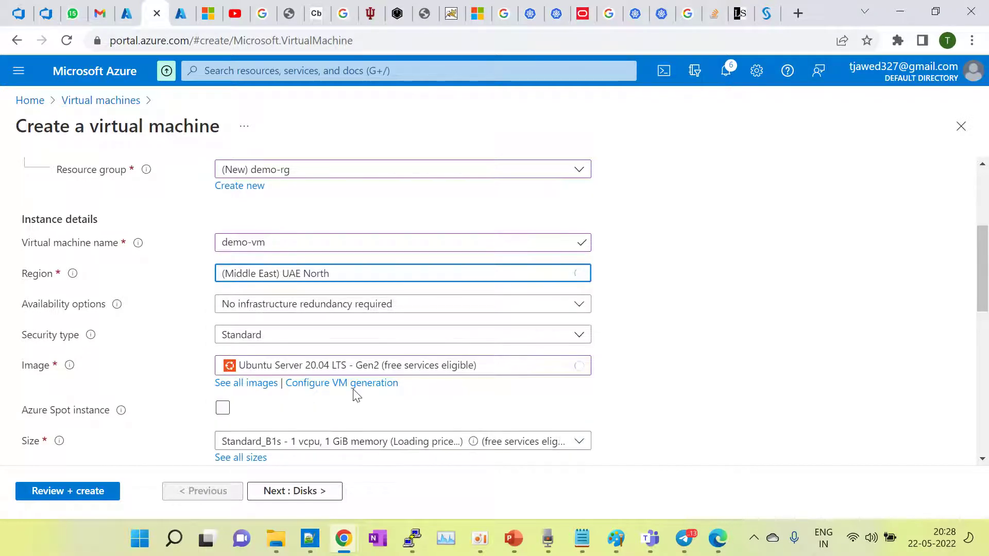
scroll(355, 396, down, 2)
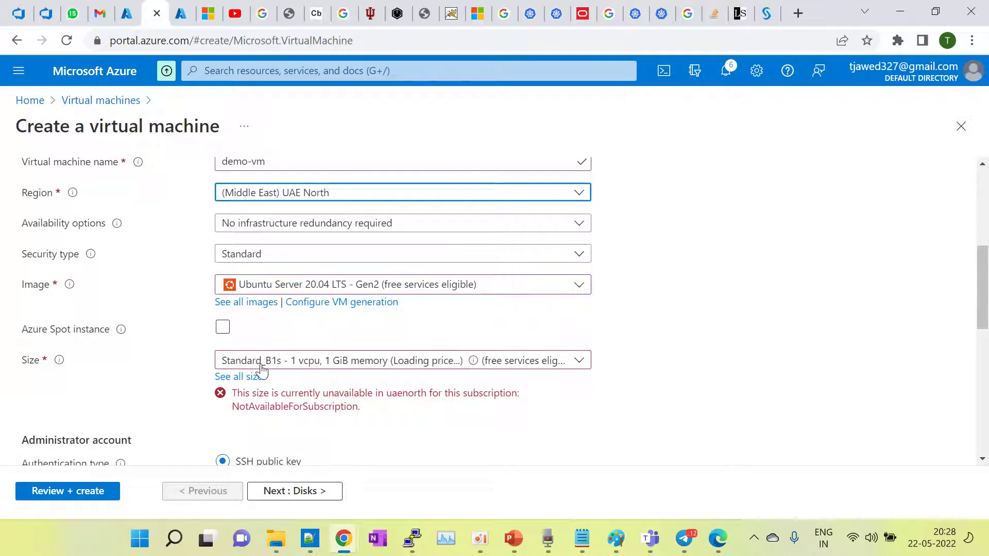
click(241, 378)
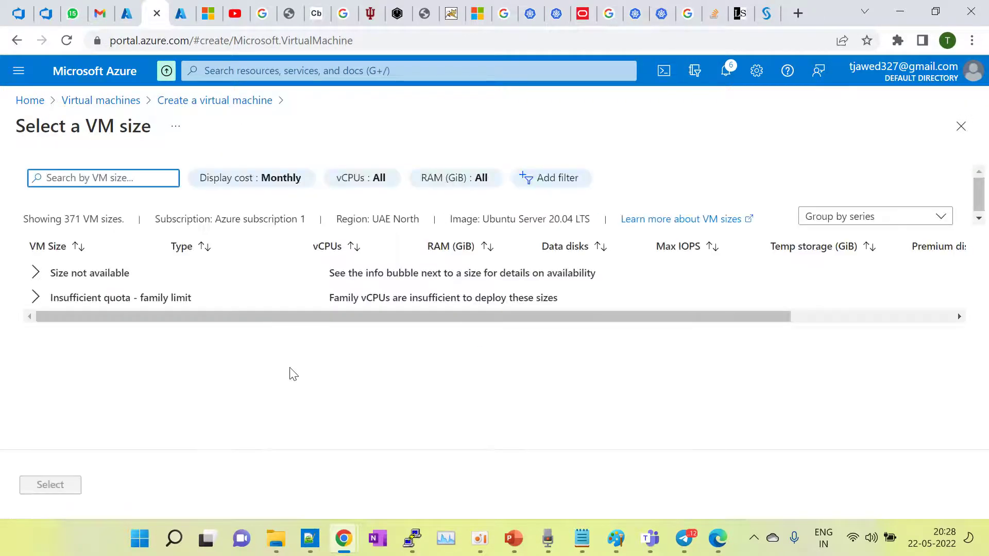
click(187, 107)
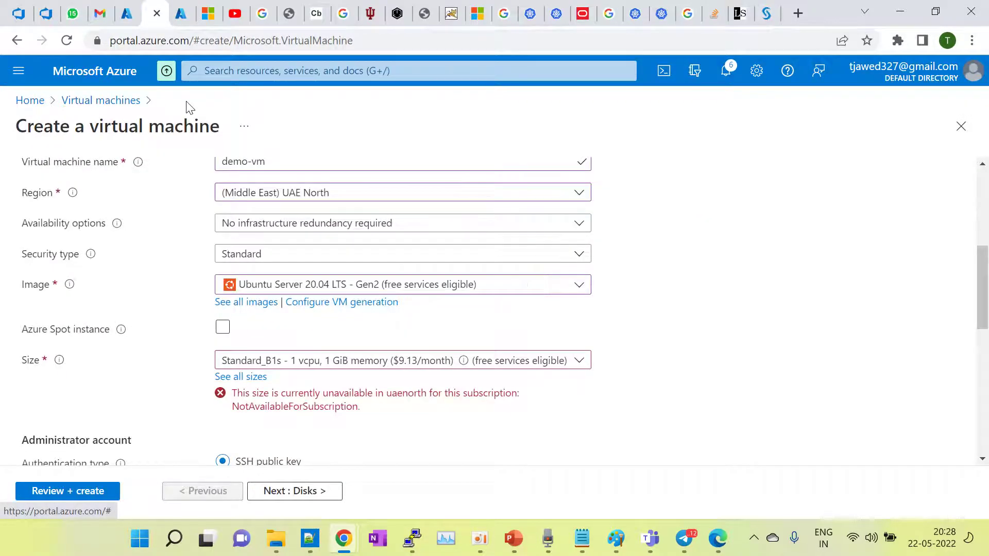
click(344, 190)
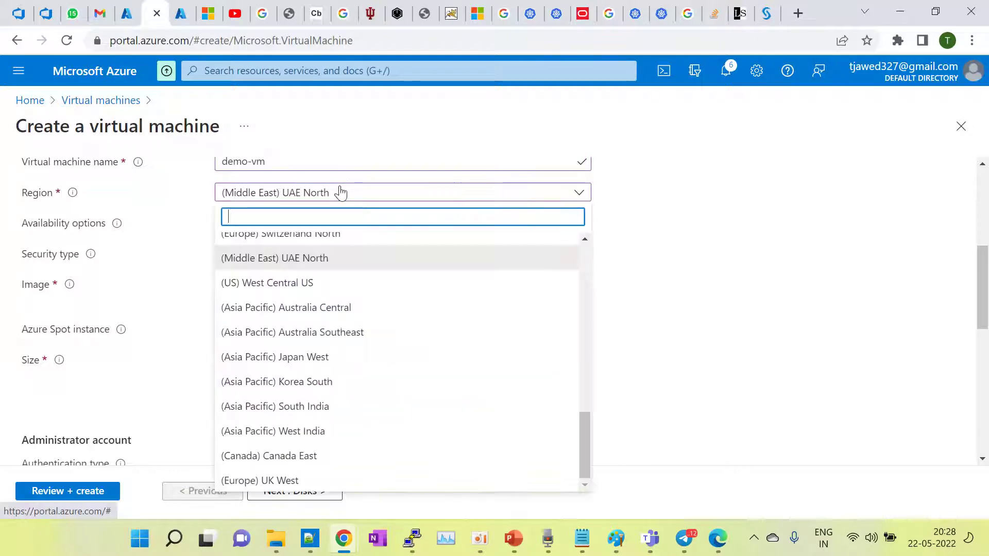
click(285, 358)
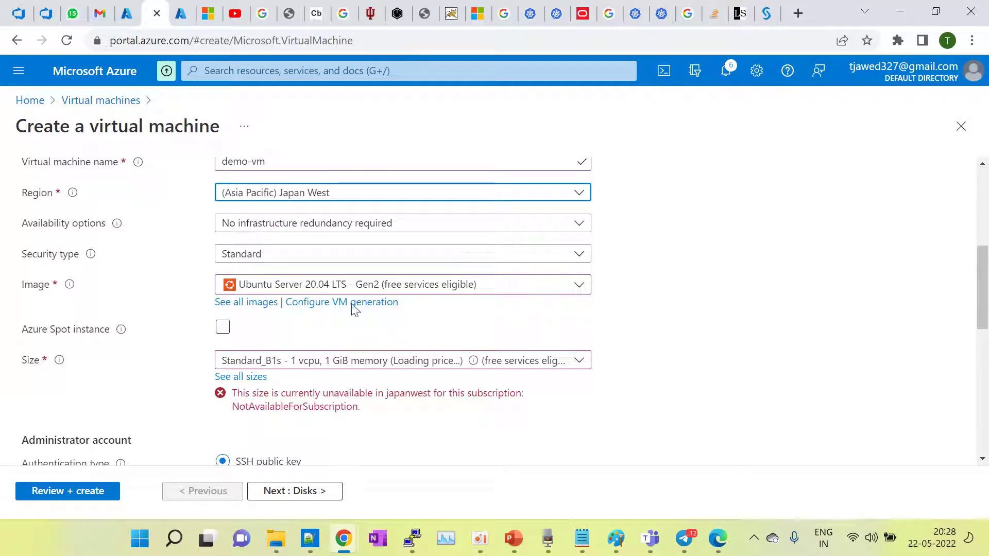
click(306, 206)
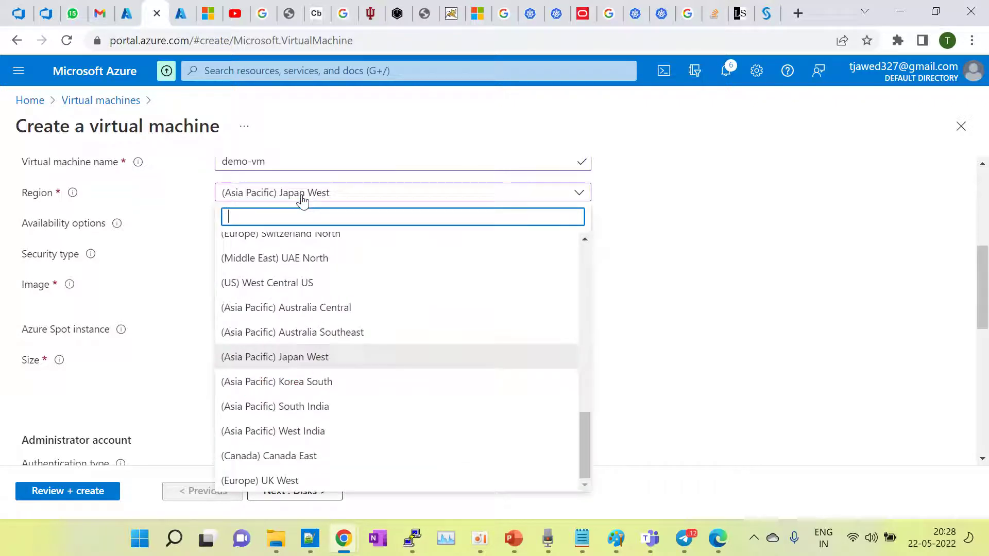
scroll(303, 267, up, 2)
scroll(304, 270, up, 1)
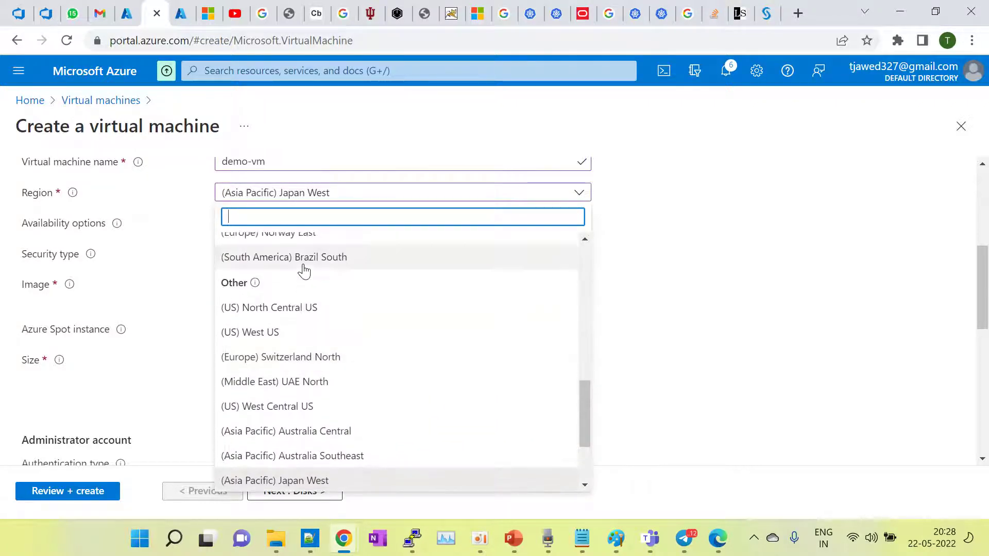
click(283, 359)
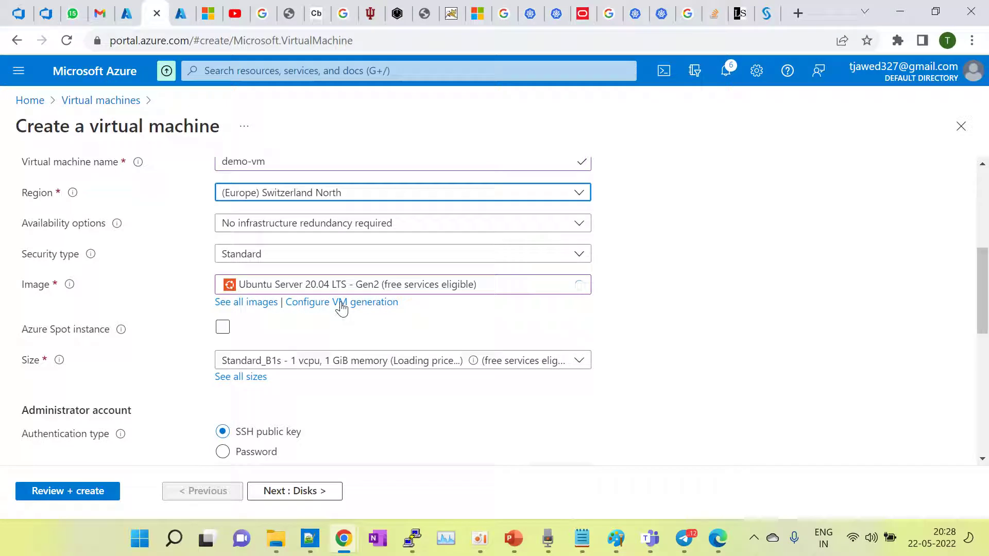
click(346, 197)
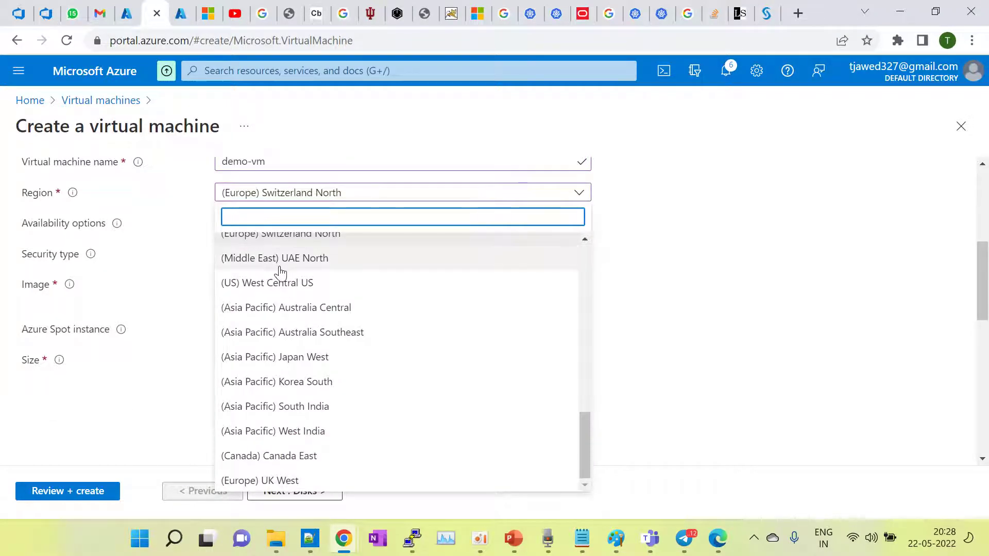
click(303, 292)
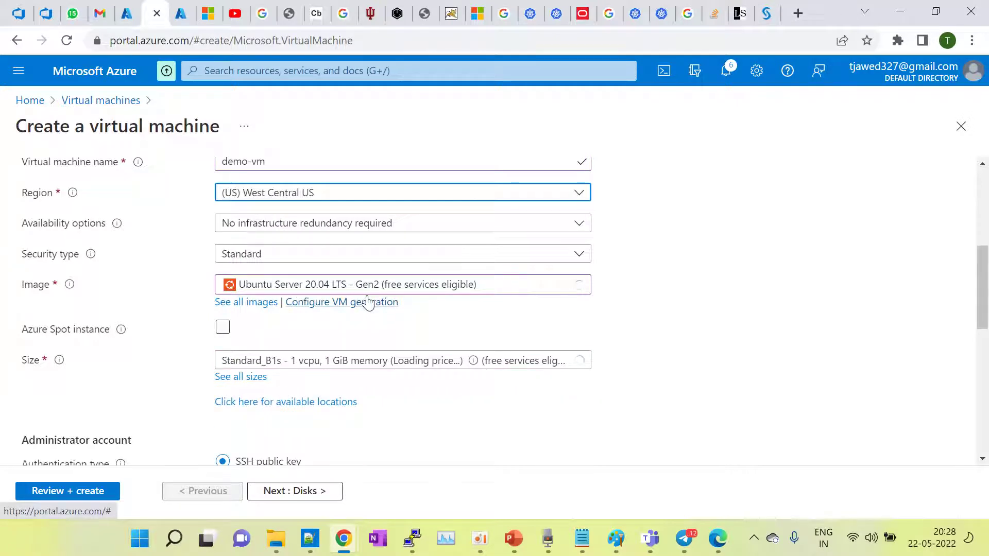
Step: Try East US, East US 2, South Central US, West US 2, Southeast Asia, then West Europe
click(317, 192)
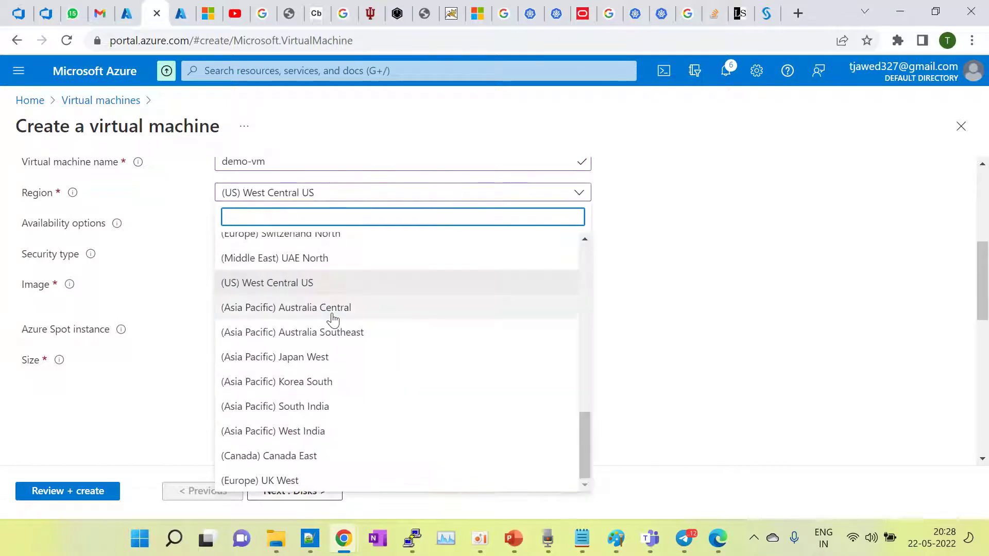
scroll(332, 319, up, 3)
scroll(334, 320, up, 9)
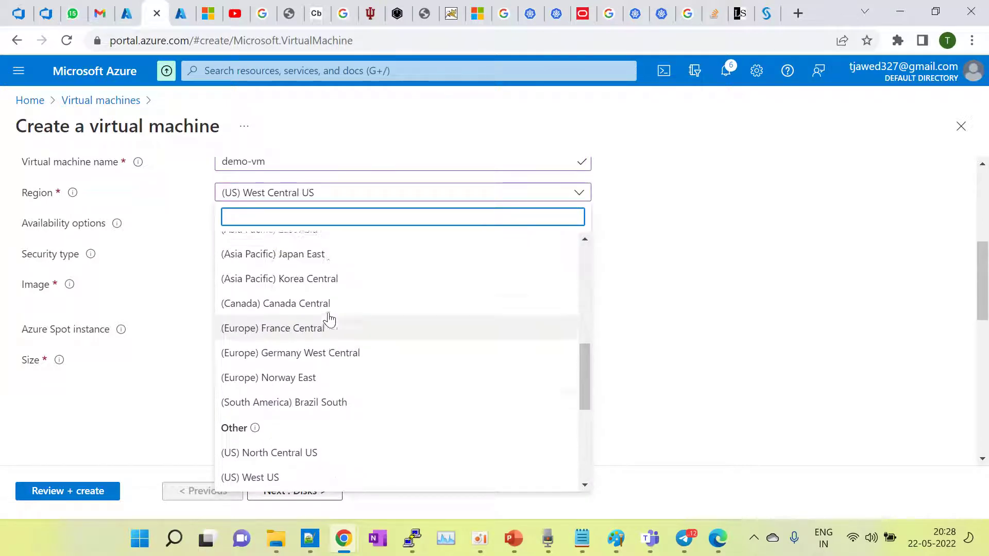
scroll(328, 320, up, 2)
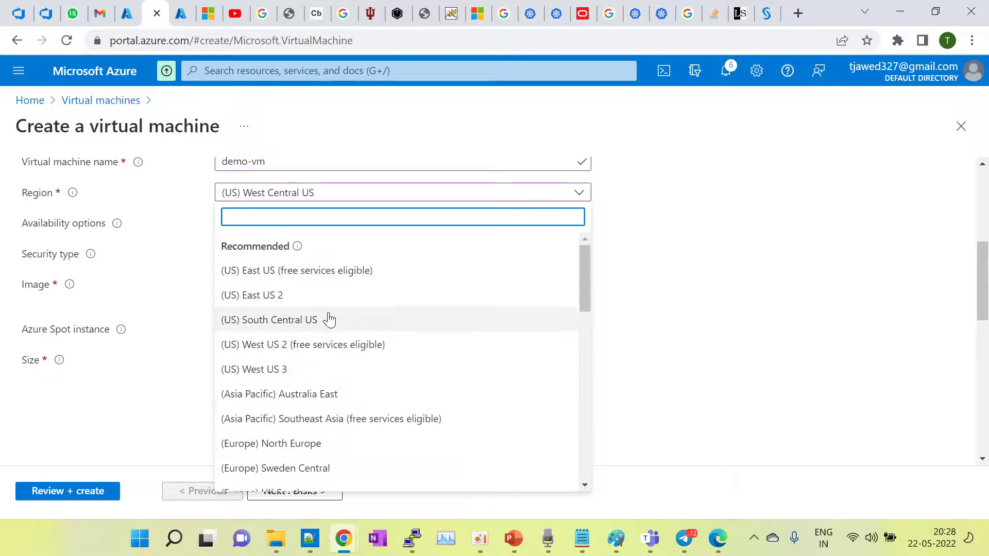
click(283, 272)
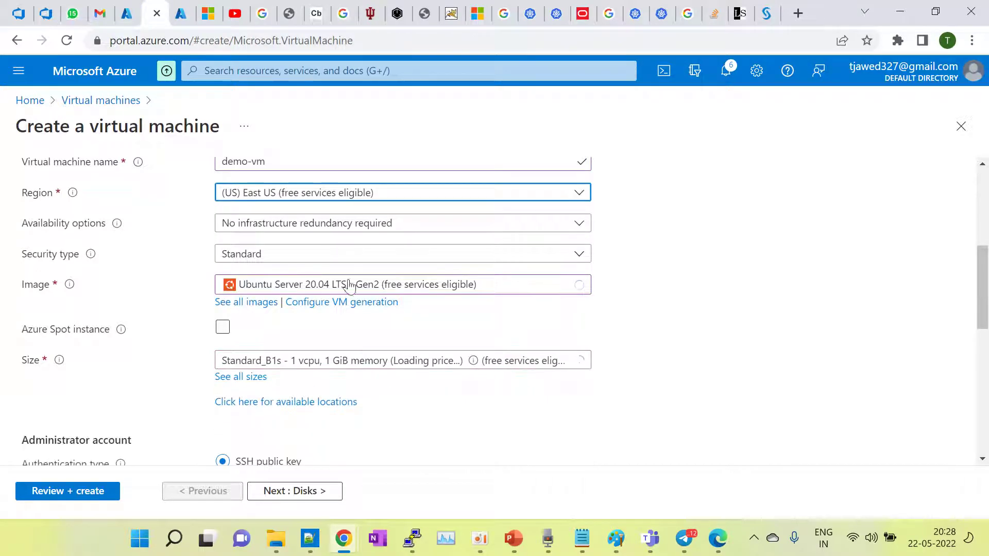
click(311, 194)
click(252, 296)
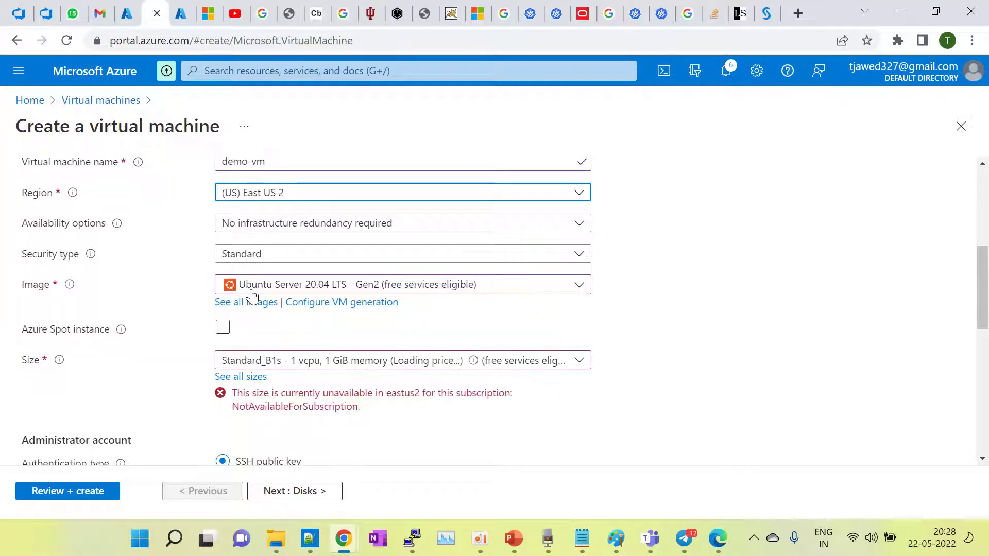
click(291, 201)
click(269, 322)
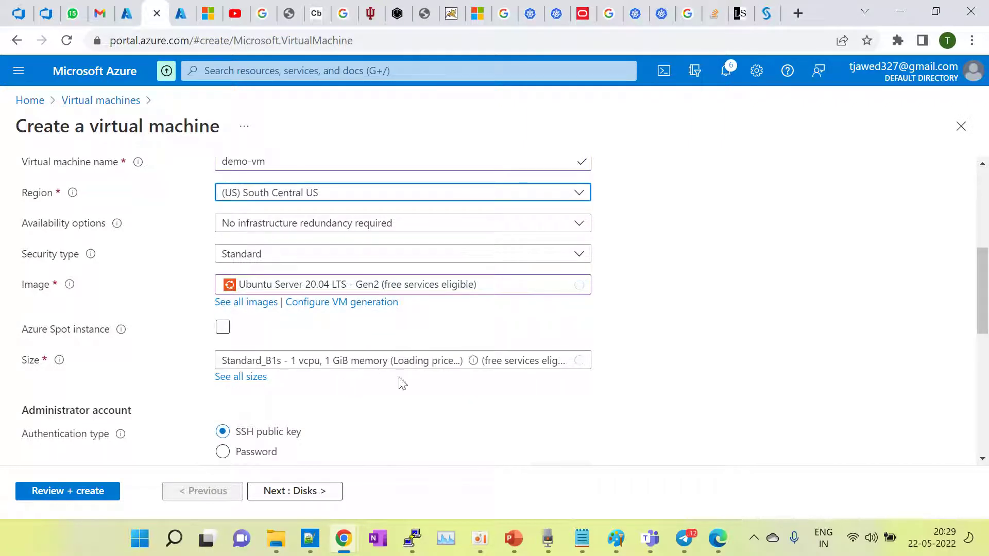
click(328, 195)
click(277, 353)
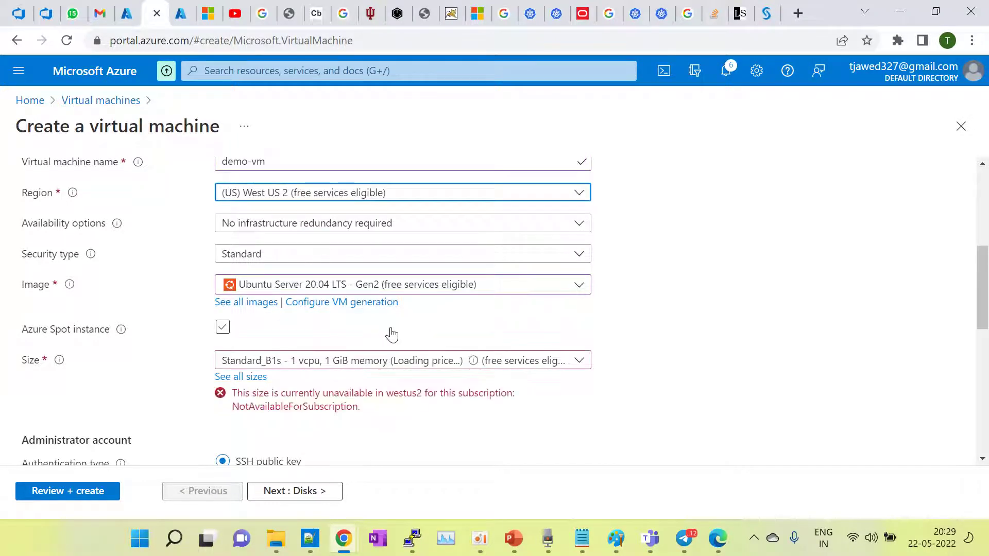
click(324, 192)
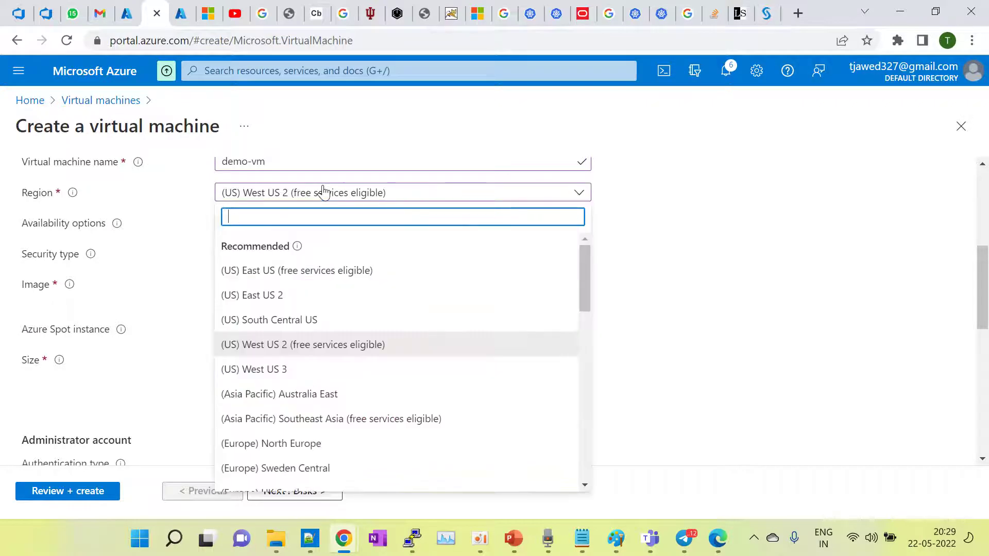
click(287, 419)
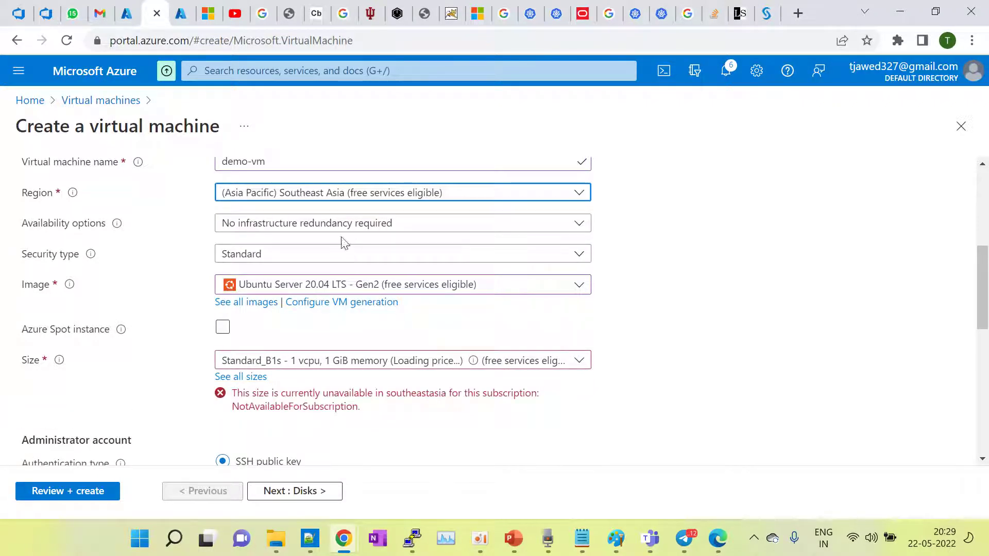
click(297, 195)
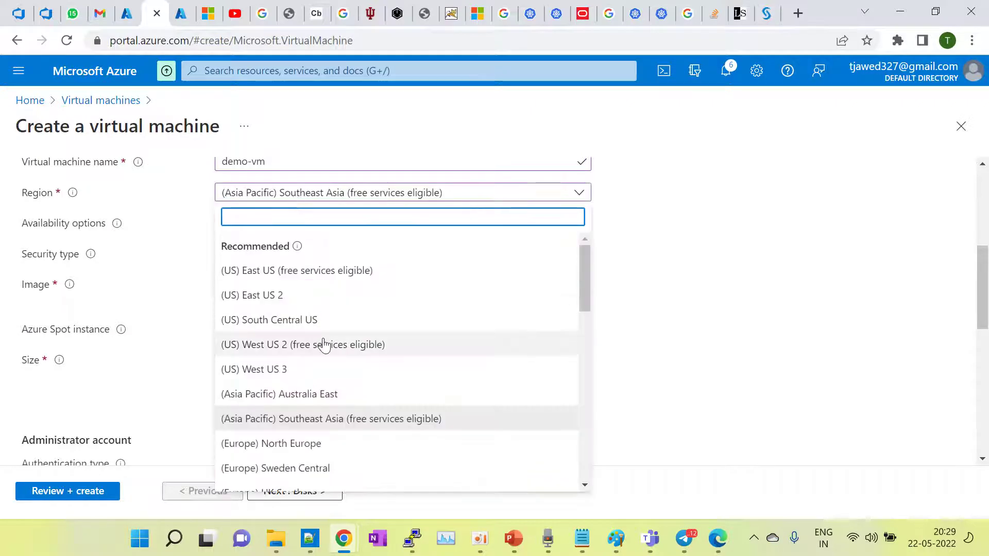
scroll(331, 369, down, 3)
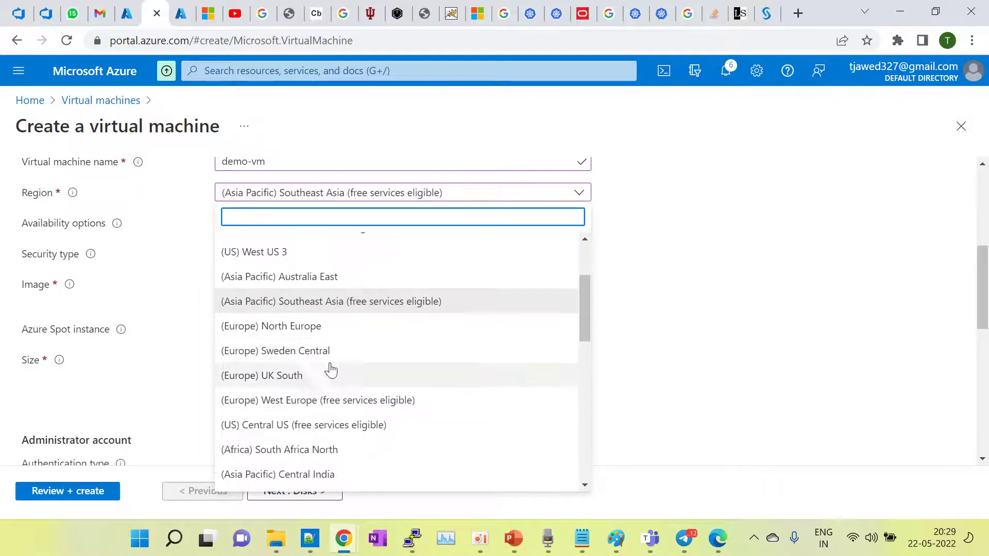
click(313, 401)
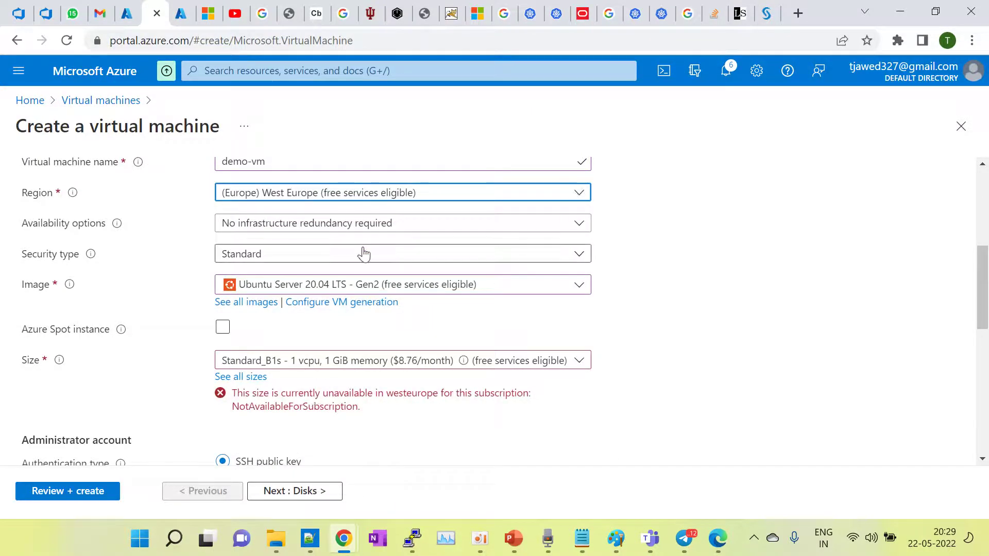
Step: Try UK West, South India, West India and Canada East, then settle on (Asia Pacific) Australia East
click(341, 194)
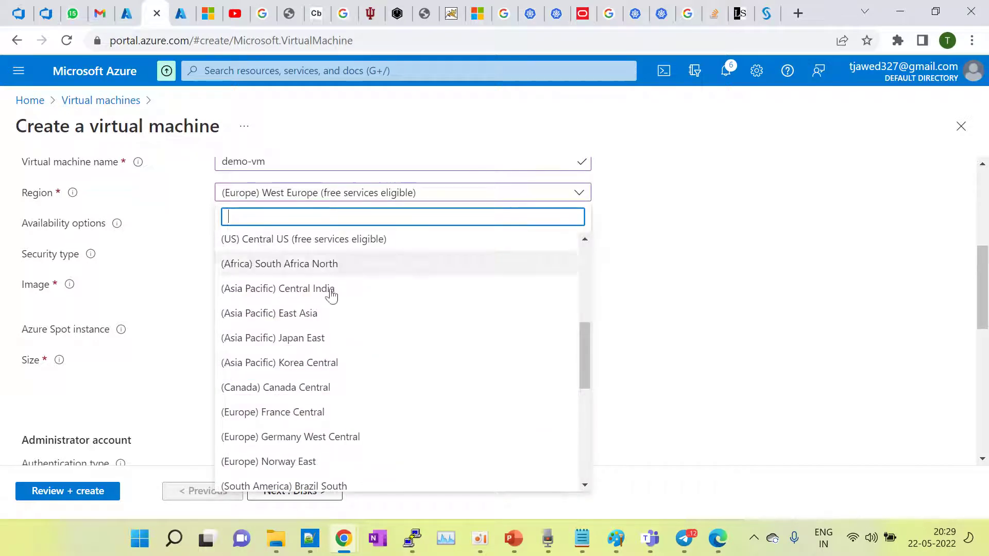
scroll(328, 366, down, 6)
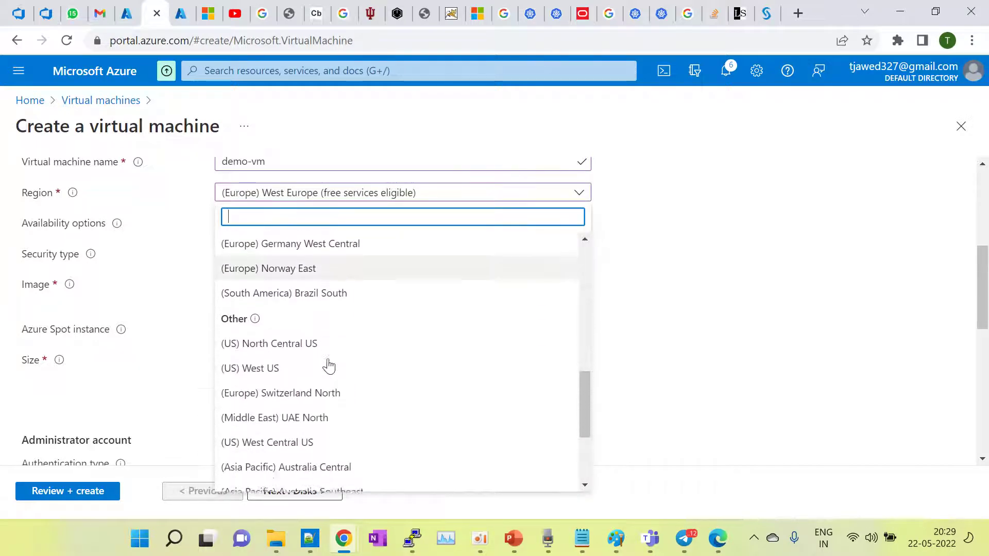
scroll(329, 366, down, 1)
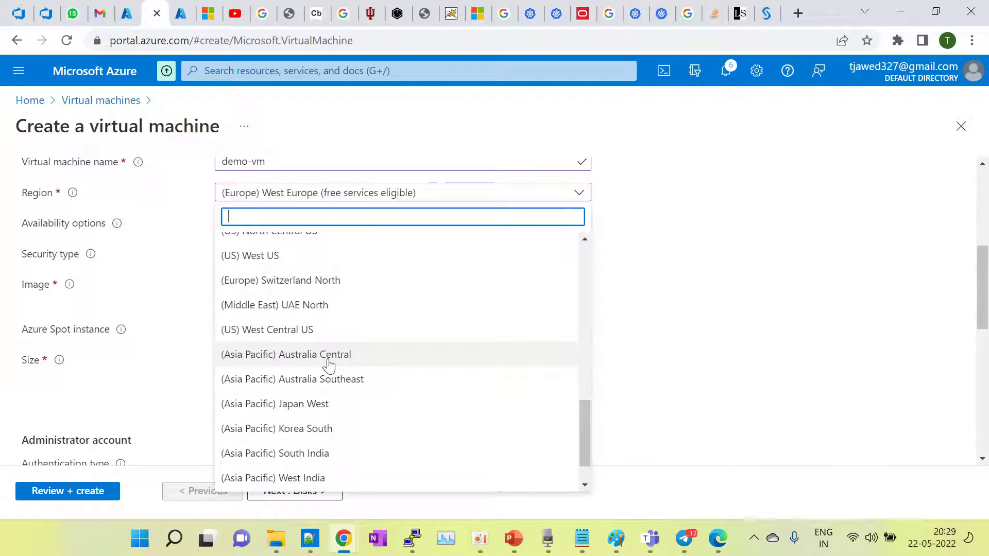
scroll(330, 361, down, 1)
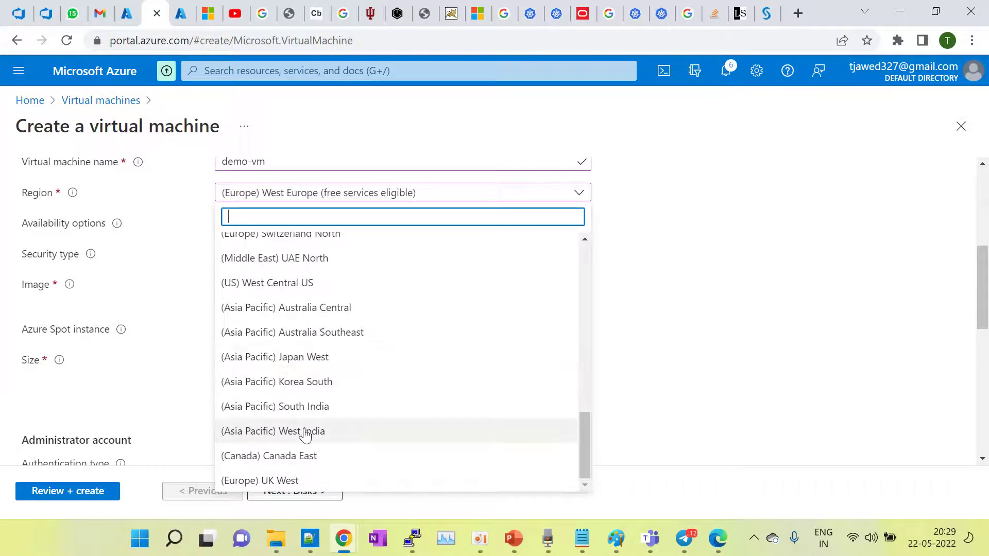
click(297, 481)
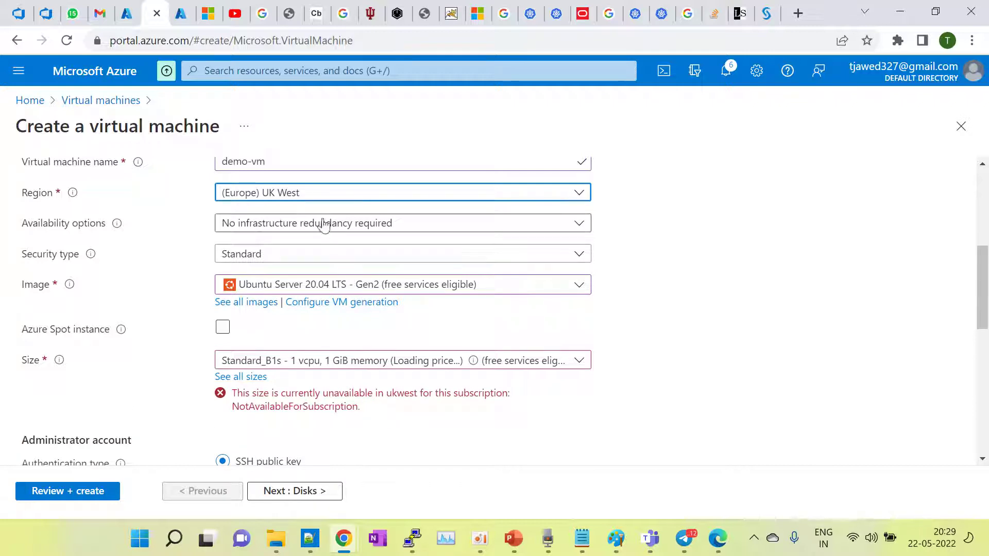
click(309, 199)
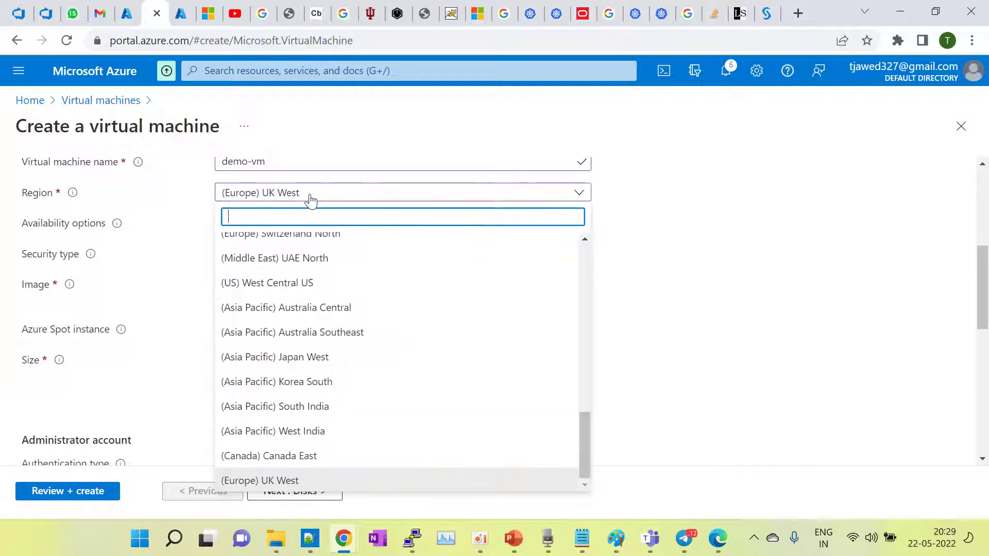
click(288, 407)
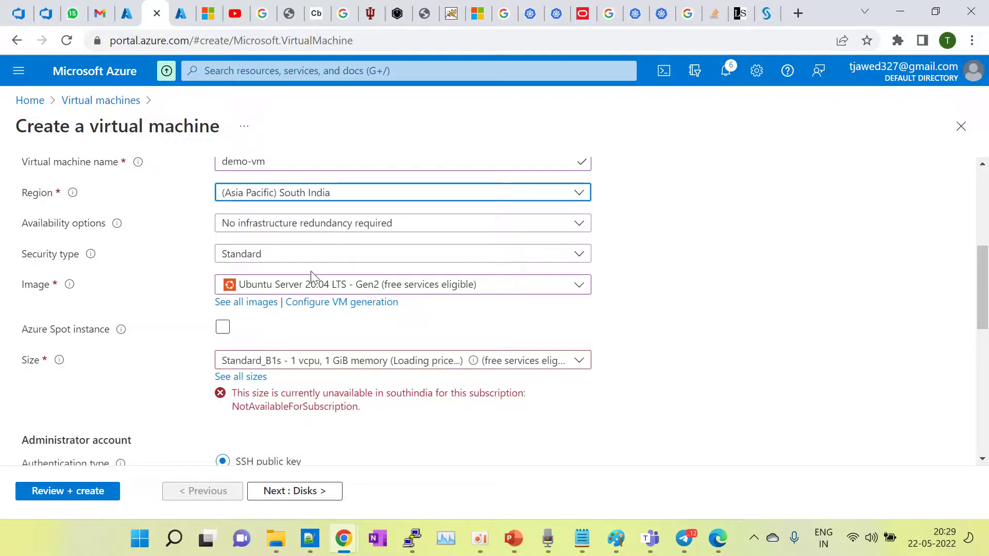
click(328, 195)
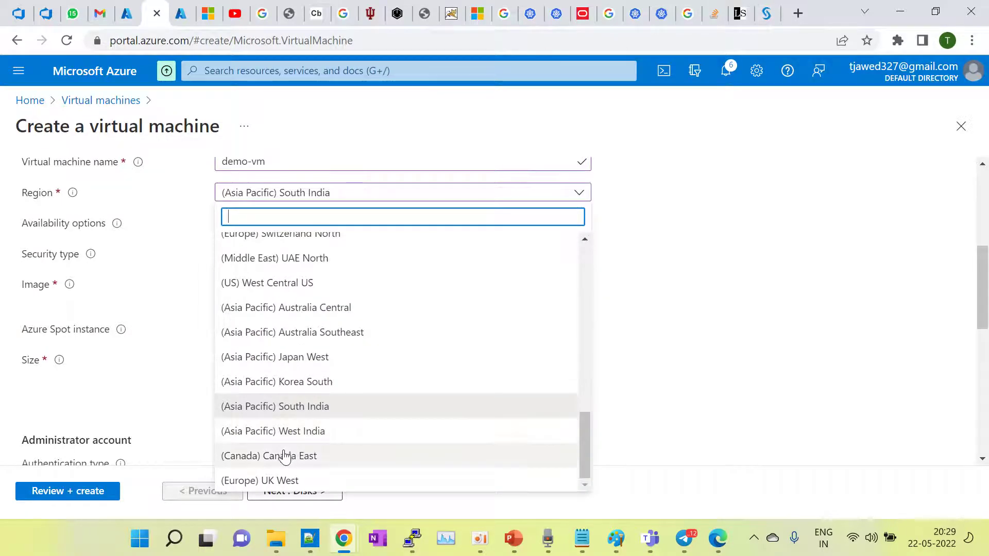
click(295, 435)
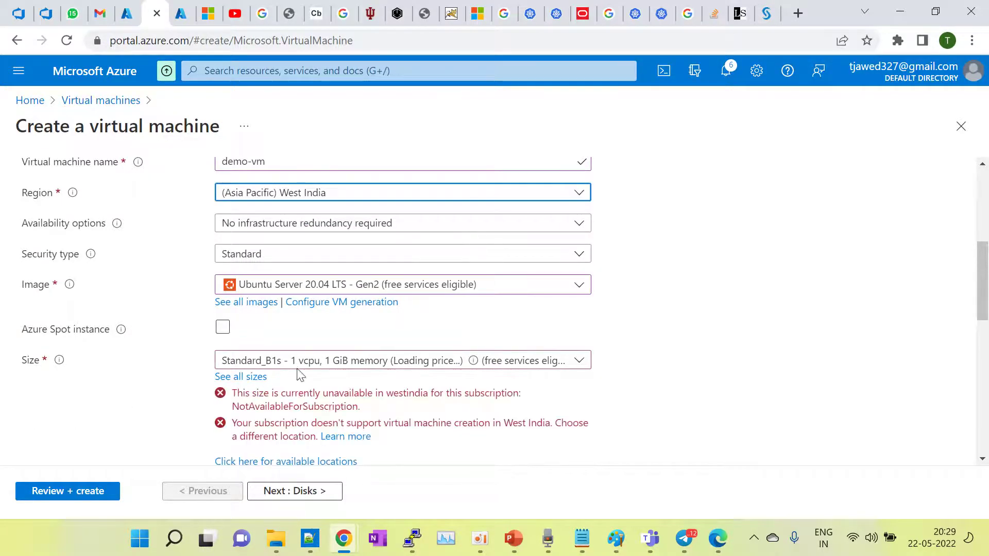
click(326, 199)
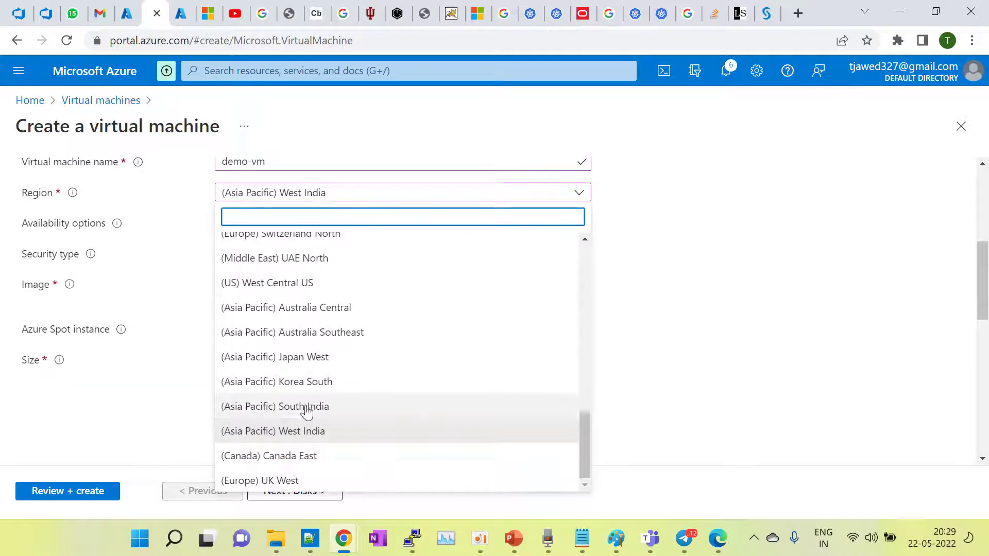
click(304, 456)
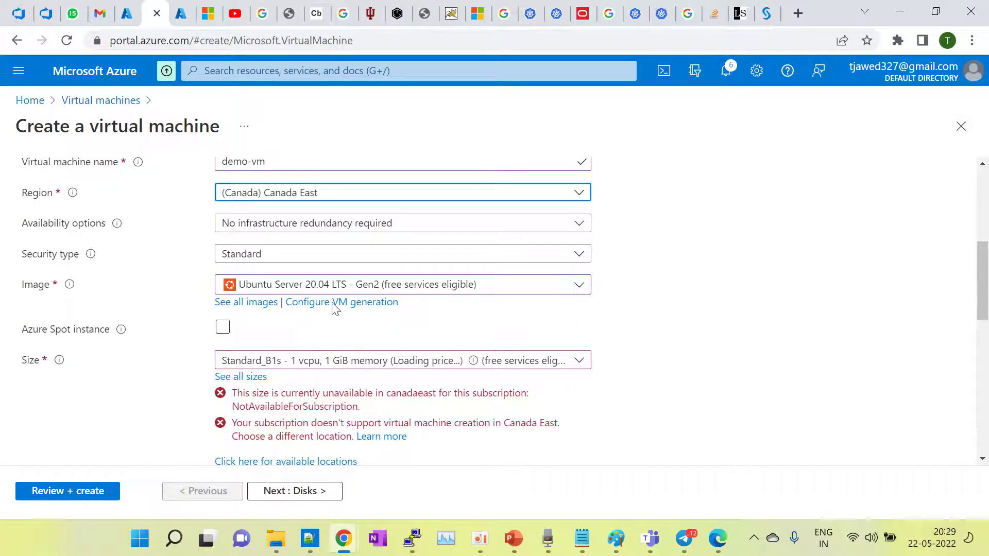
click(325, 195)
scroll(340, 322, up, 15)
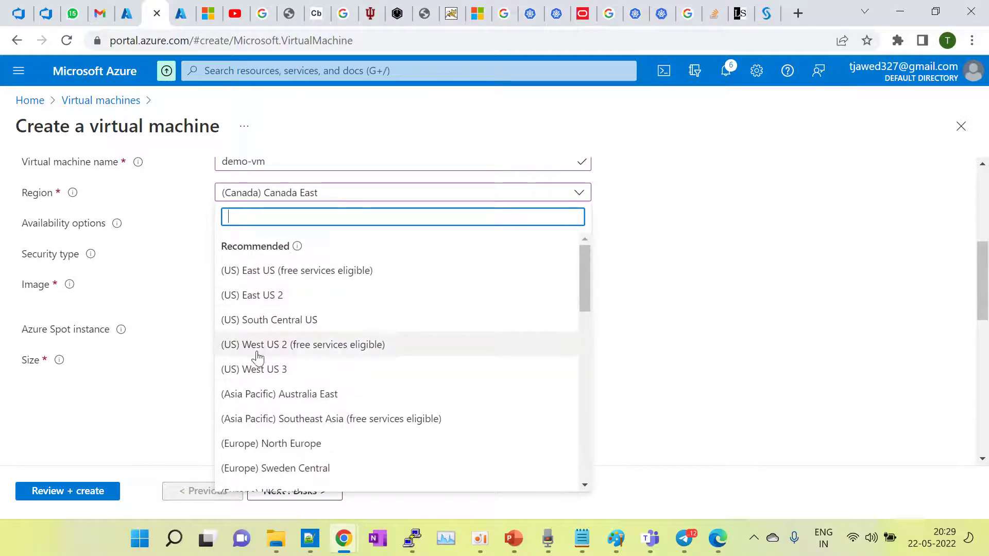
click(277, 398)
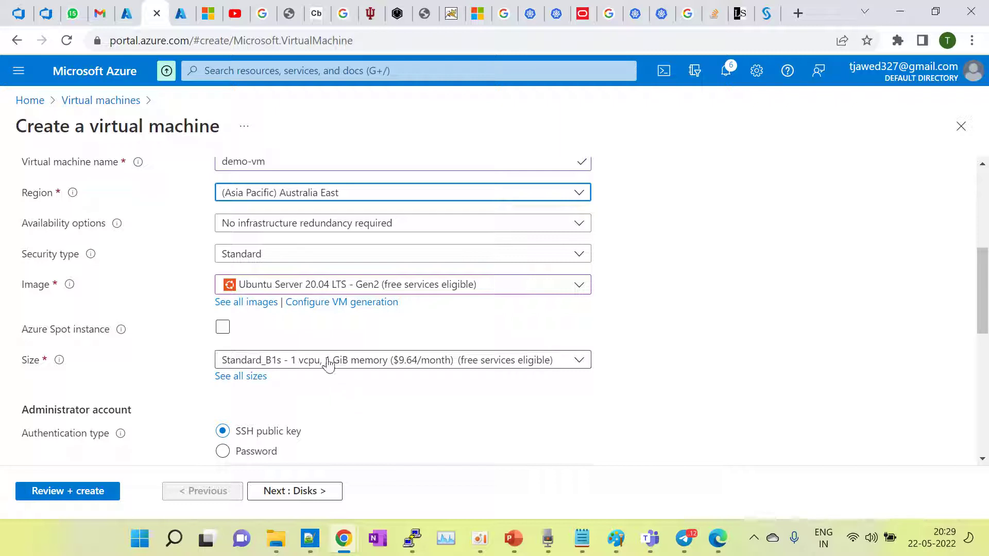
Step: Switch the VM image to Windows Server 2019 Datacenter - Gen2
scroll(351, 412, down, 2)
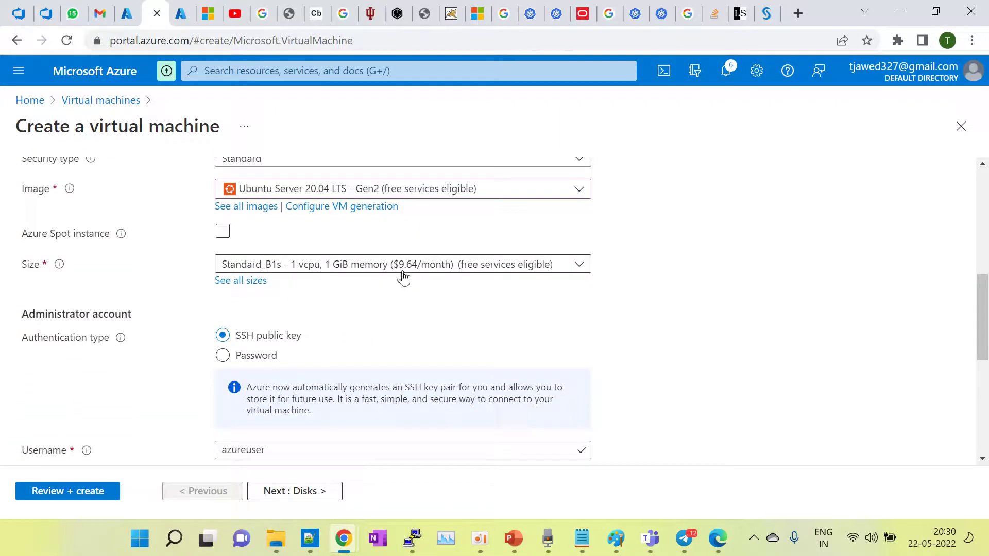
scroll(365, 312, down, 1)
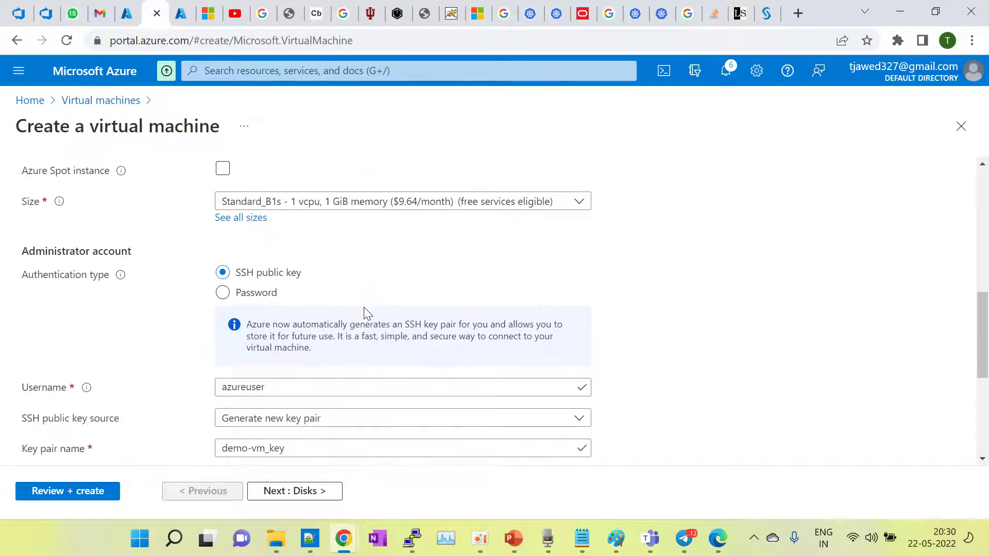
scroll(360, 291, up, 2)
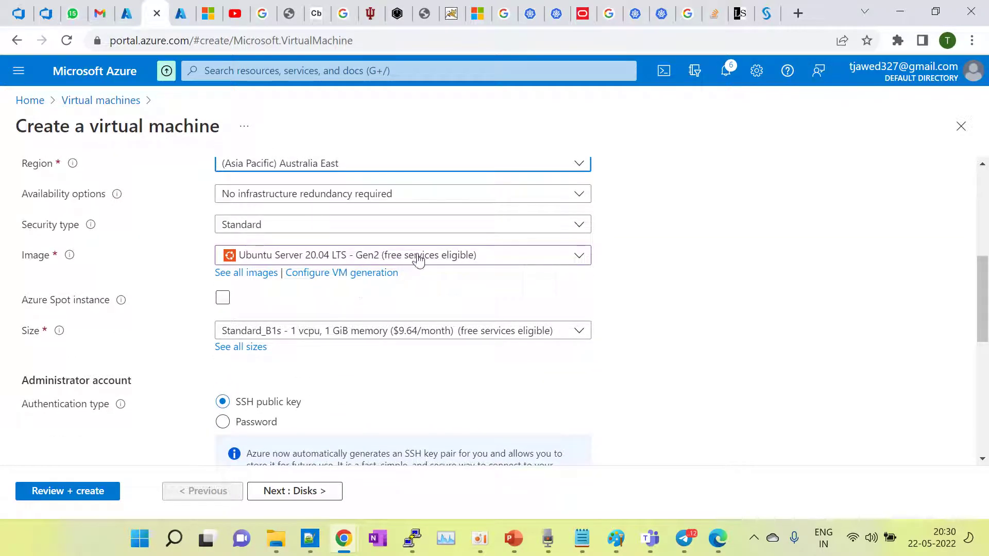
click(418, 258)
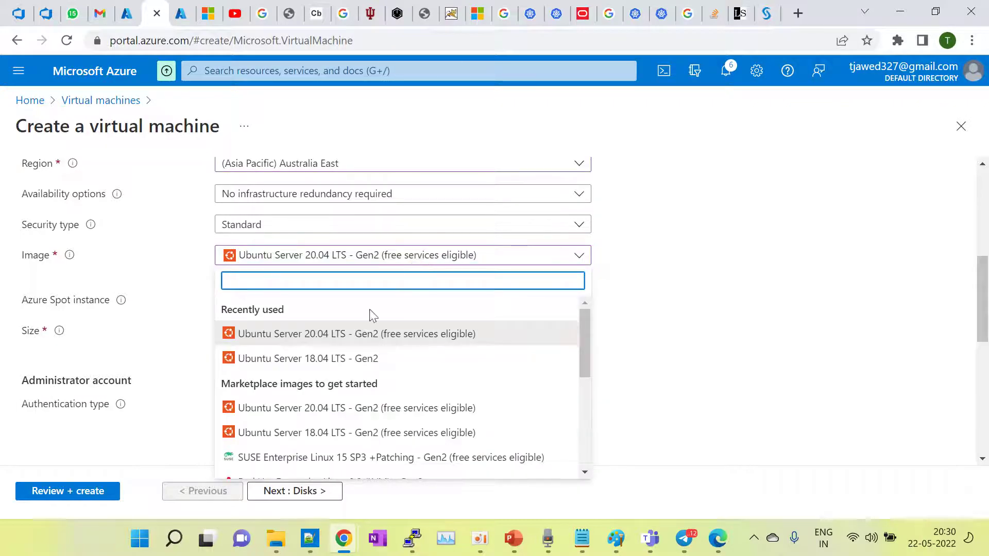
scroll(352, 408, down, 2)
scroll(353, 409, down, 2)
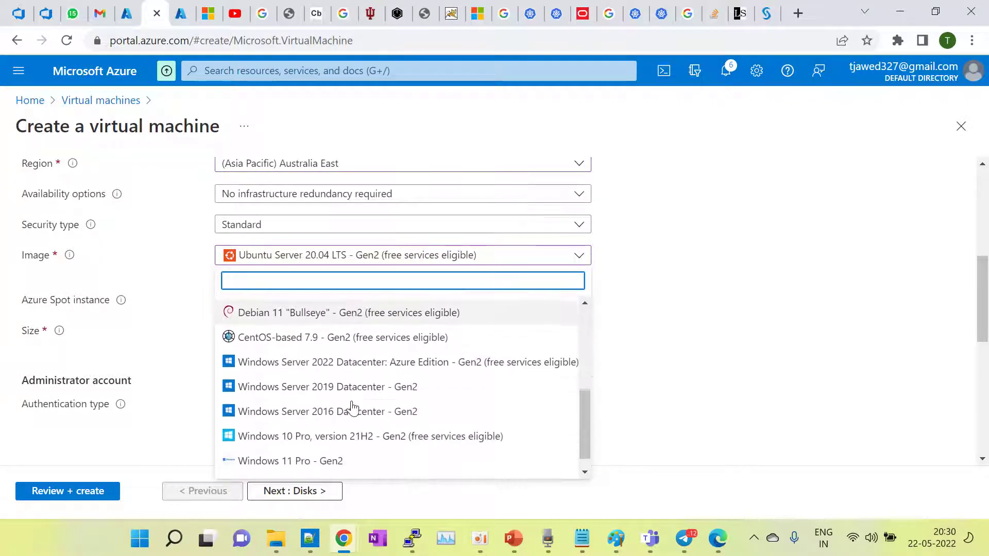
click(326, 384)
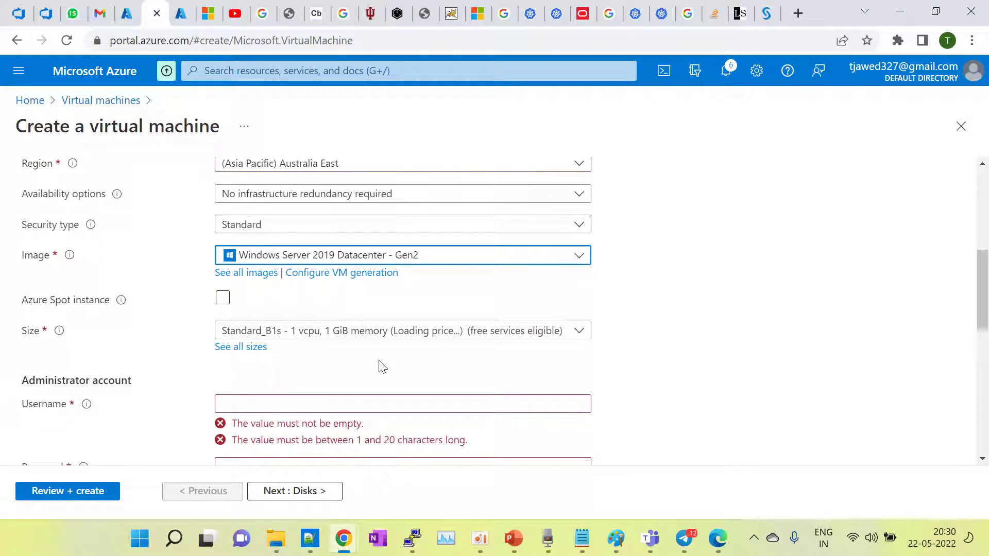
scroll(380, 366, down, 1)
Step: Enter the administrator username, correcting a mistyped letter
click(250, 336)
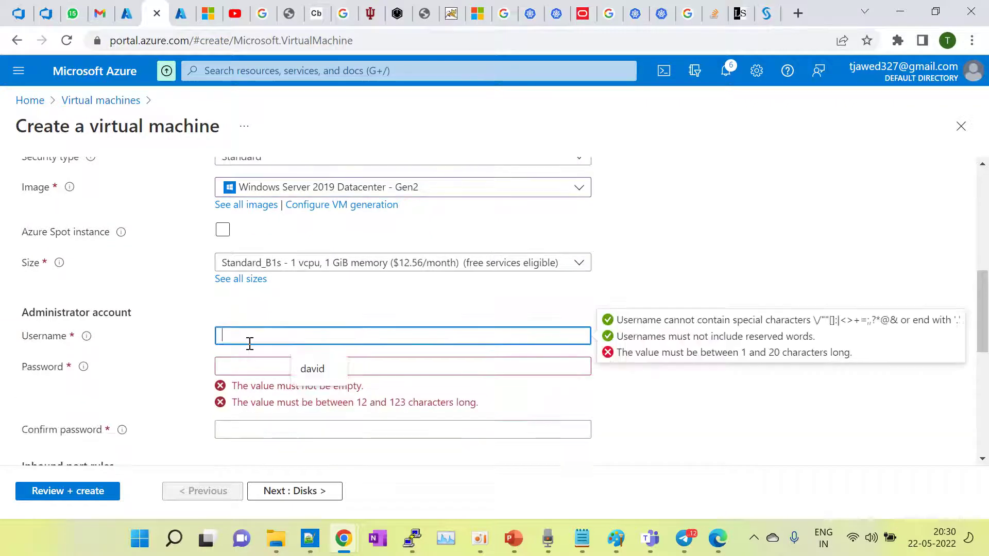
text(admin)
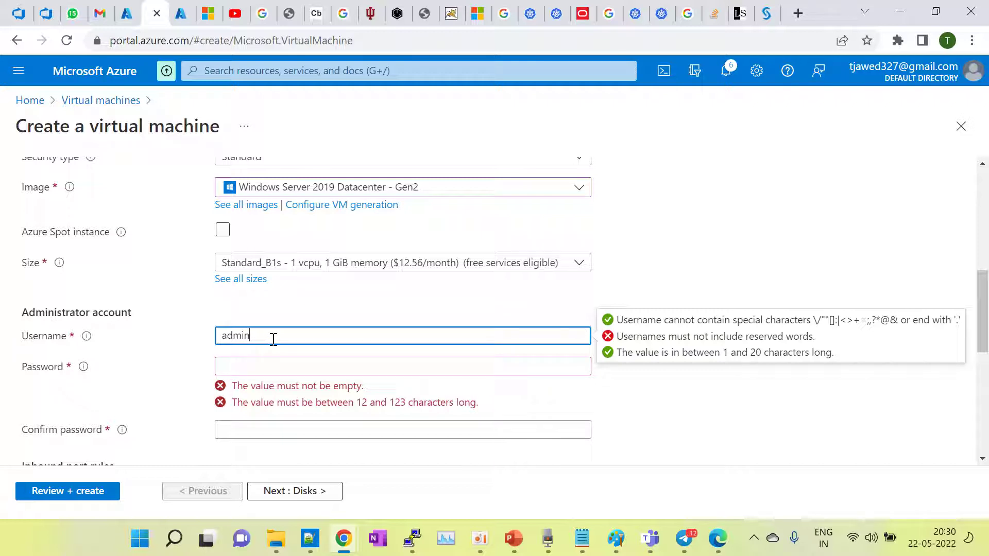
text(tejas)
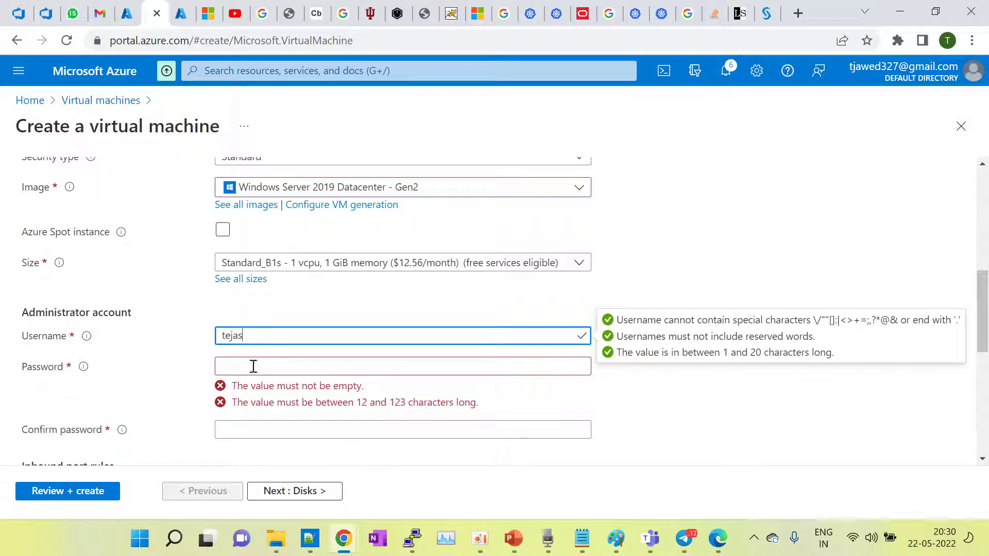
Step: Type the account password and its matching confirmation
click(248, 368)
text(••••••)
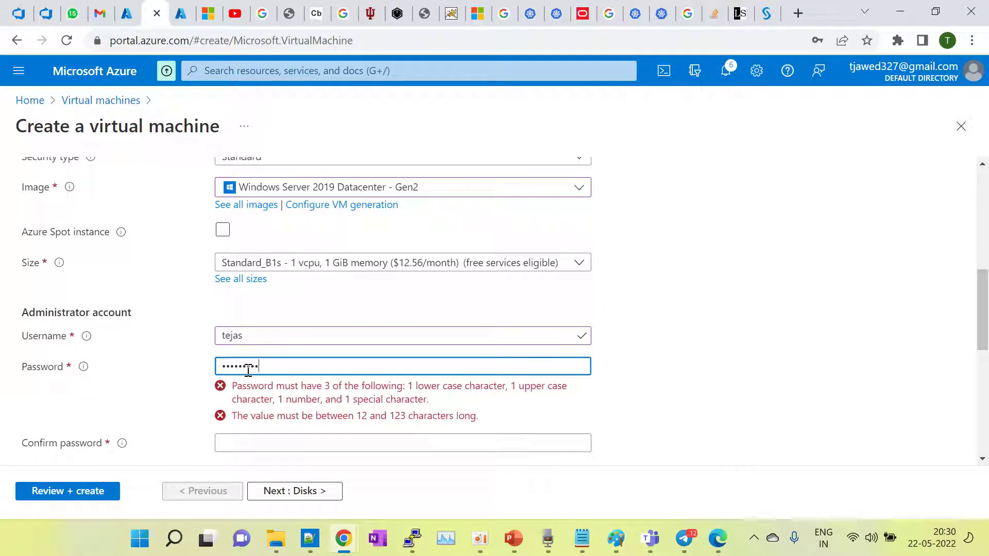
text(••••••••)
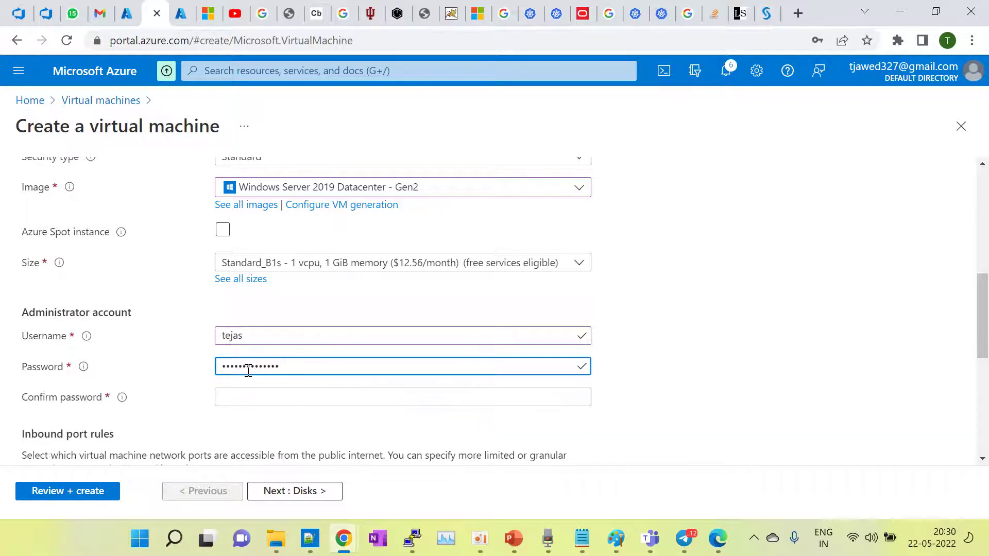
scroll(250, 374, down, 1)
click(235, 344)
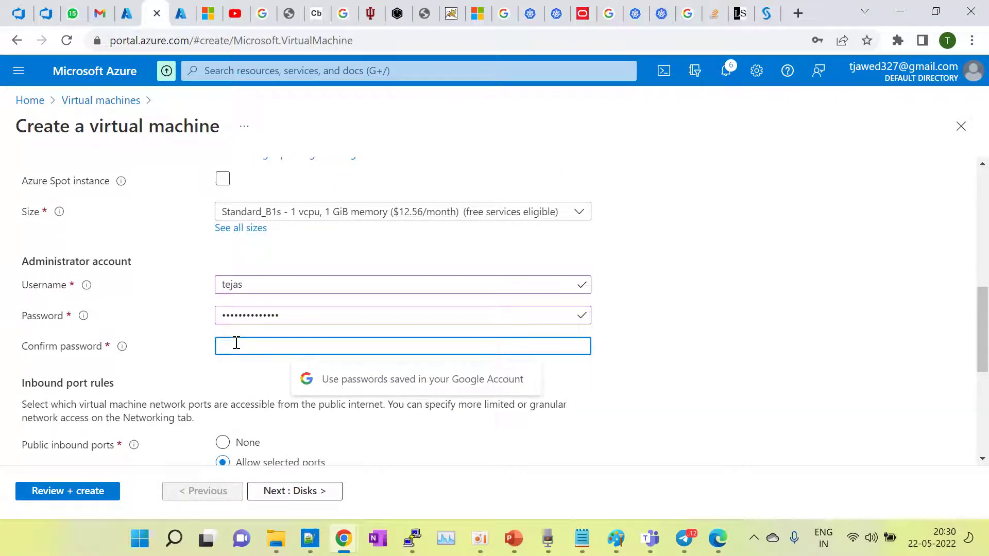
text(•••)
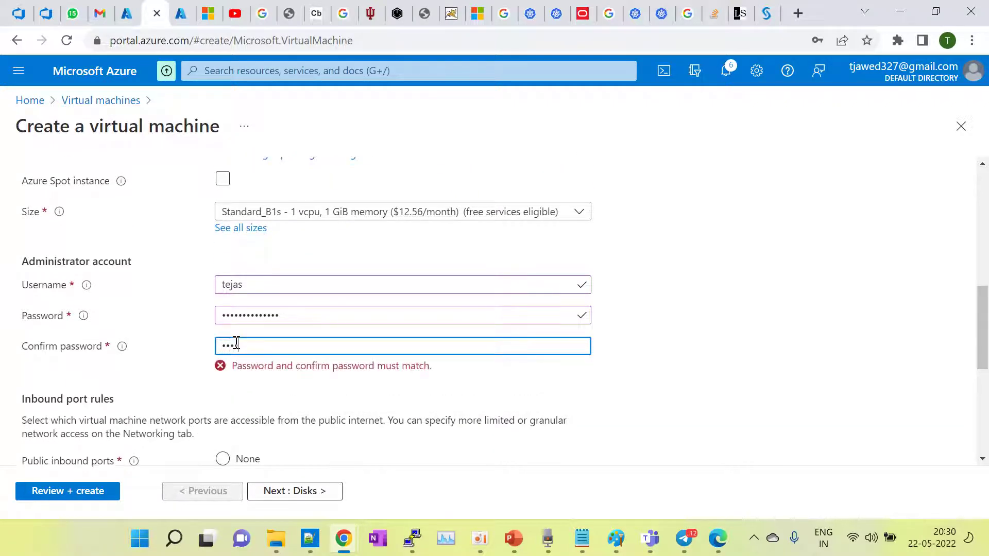
text(••••••••••)
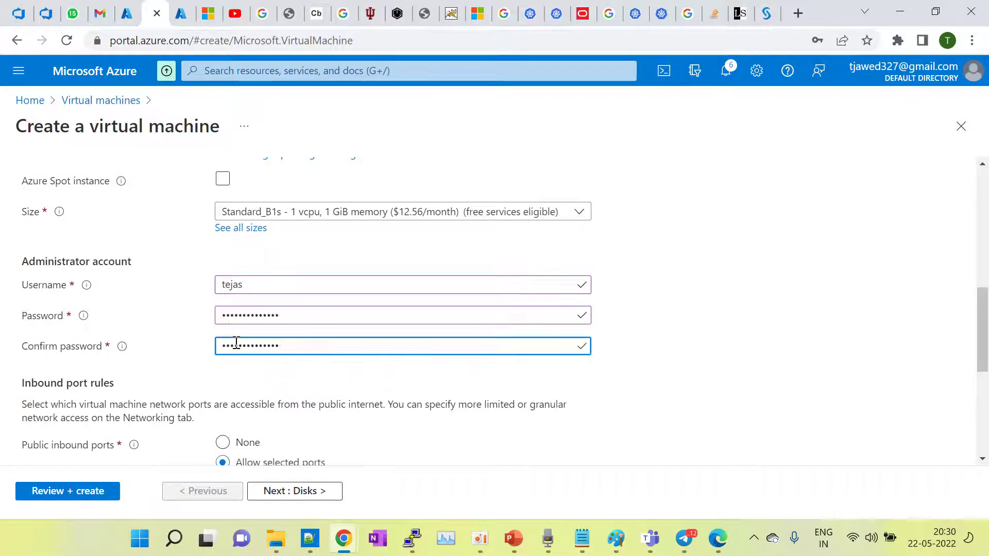
scroll(236, 343, down, 3)
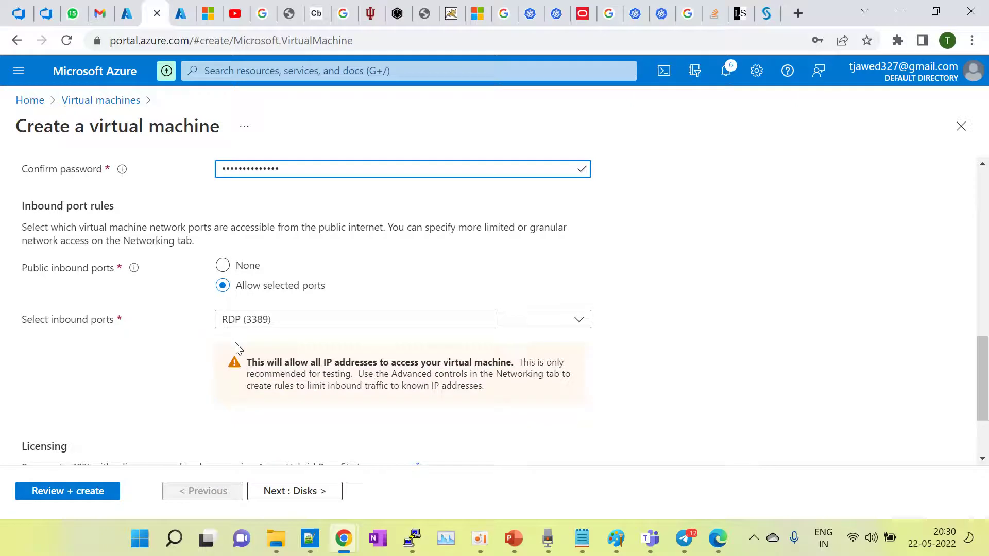
scroll(235, 343, down, 1)
Step: Scroll through the Basics tab to review the administrator account and RDP (3389) inbound port settings
scroll(235, 343, up, 2)
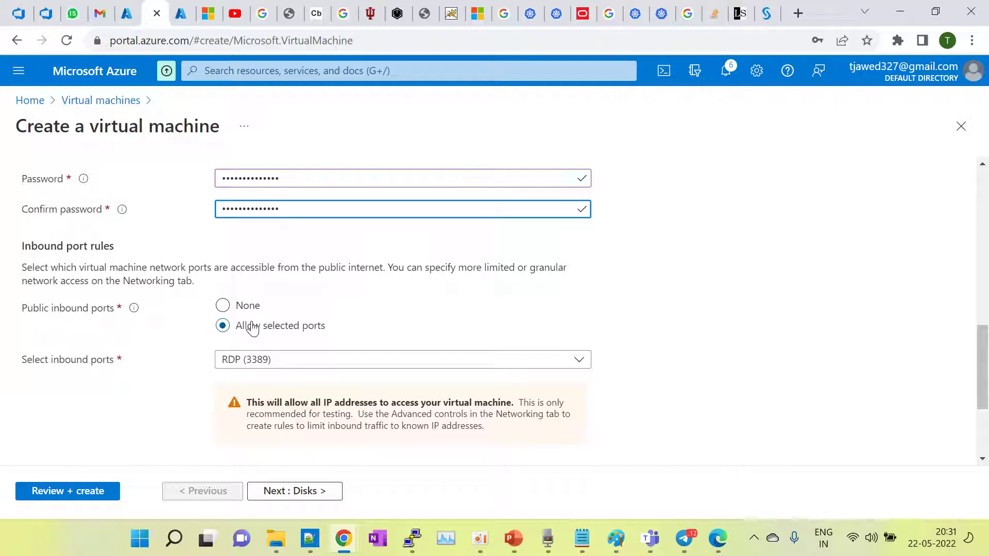
scroll(396, 305, up, 2)
scroll(399, 306, up, 1)
scroll(398, 306, down, 2)
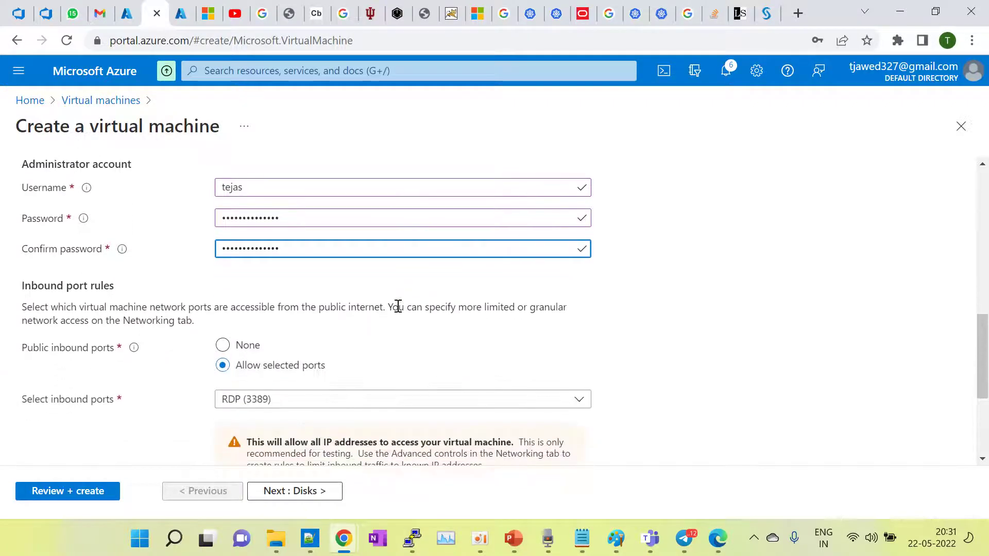
scroll(398, 306, up, 2)
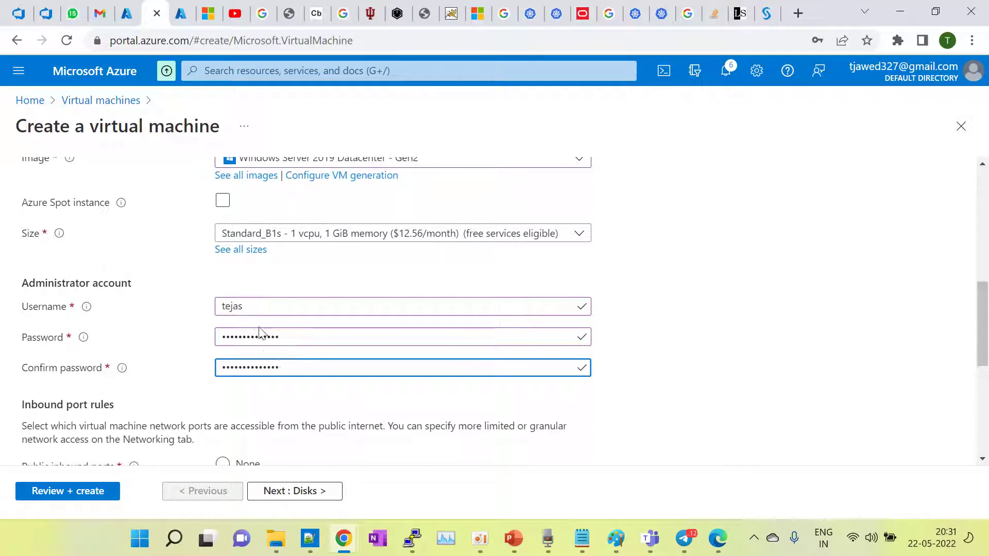
scroll(291, 349, down, 2)
scroll(291, 349, up, 2)
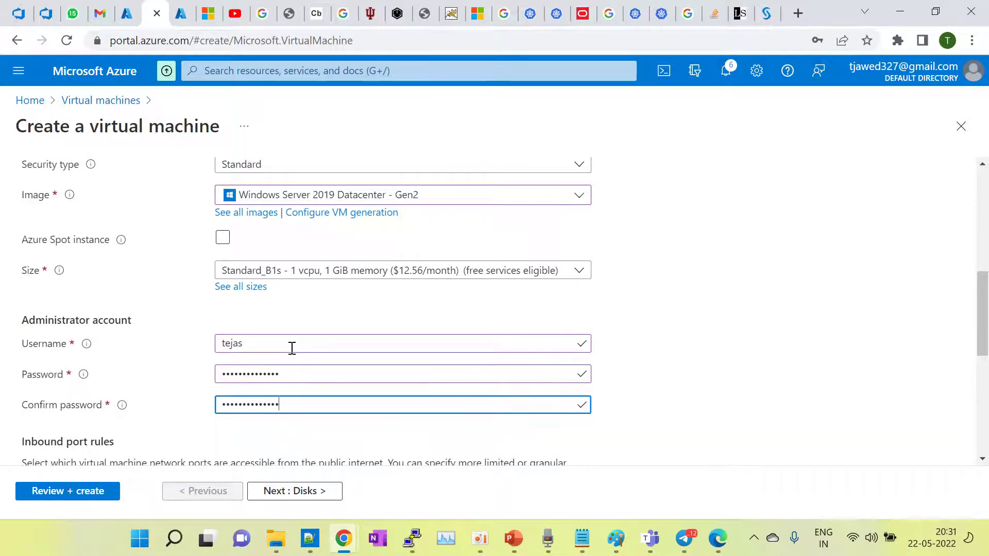
scroll(292, 349, down, 3)
scroll(292, 354, down, 1)
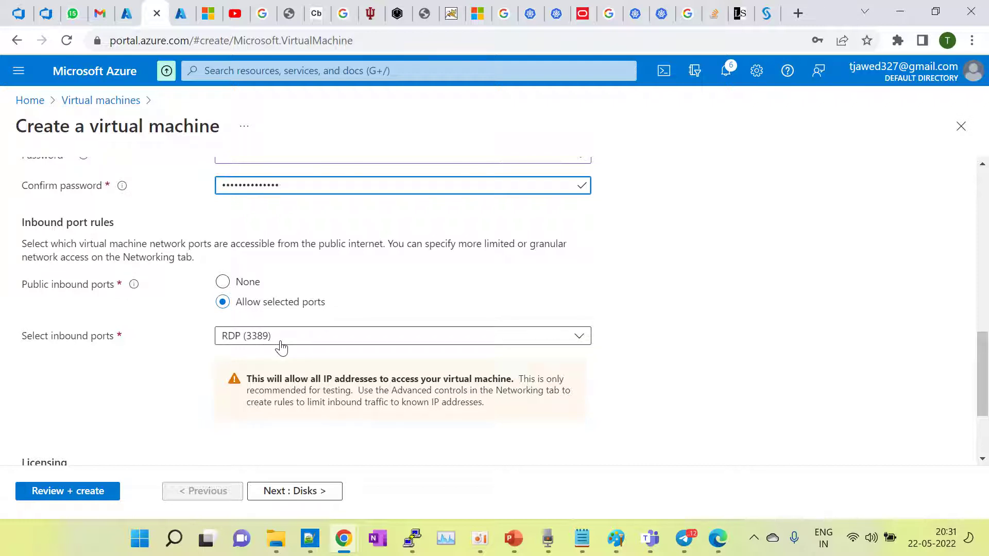
scroll(280, 345, down, 3)
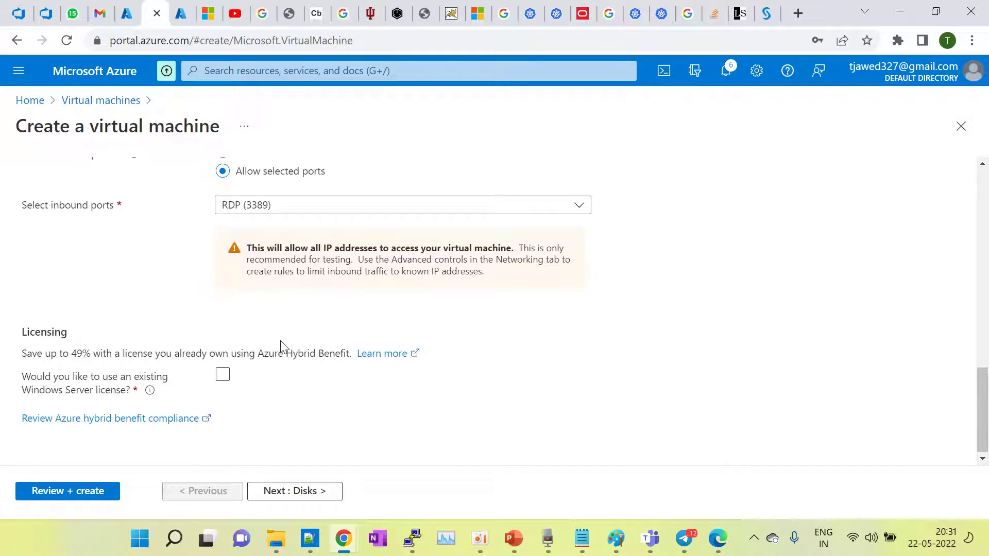
Step: Go to the Disks step and set the OS disk type to Standard SSD
click(310, 498)
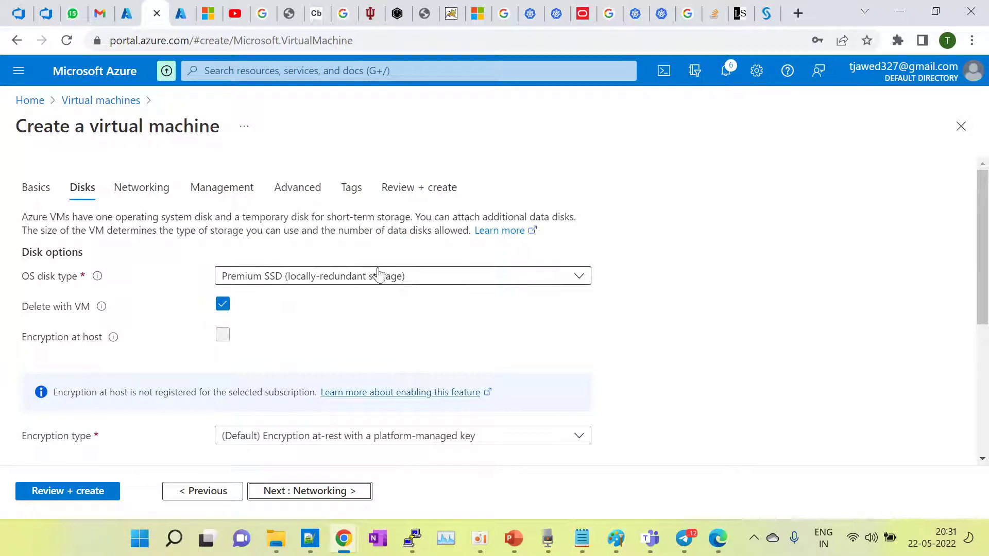
click(421, 277)
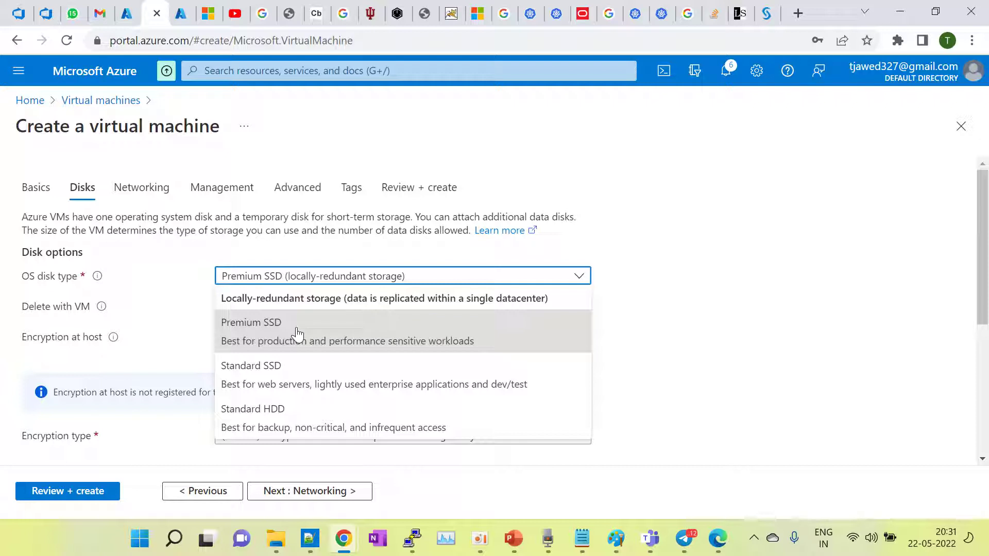
click(277, 394)
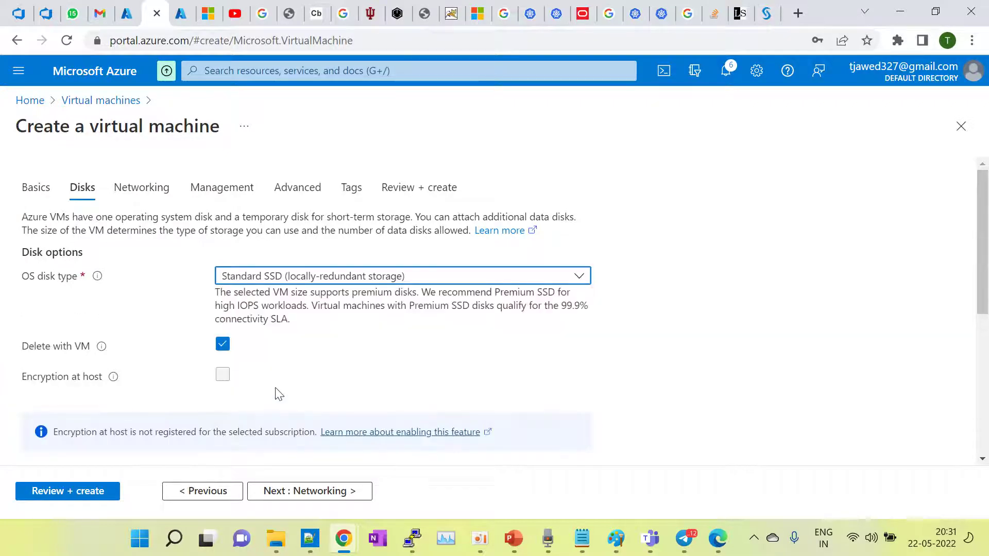
click(315, 279)
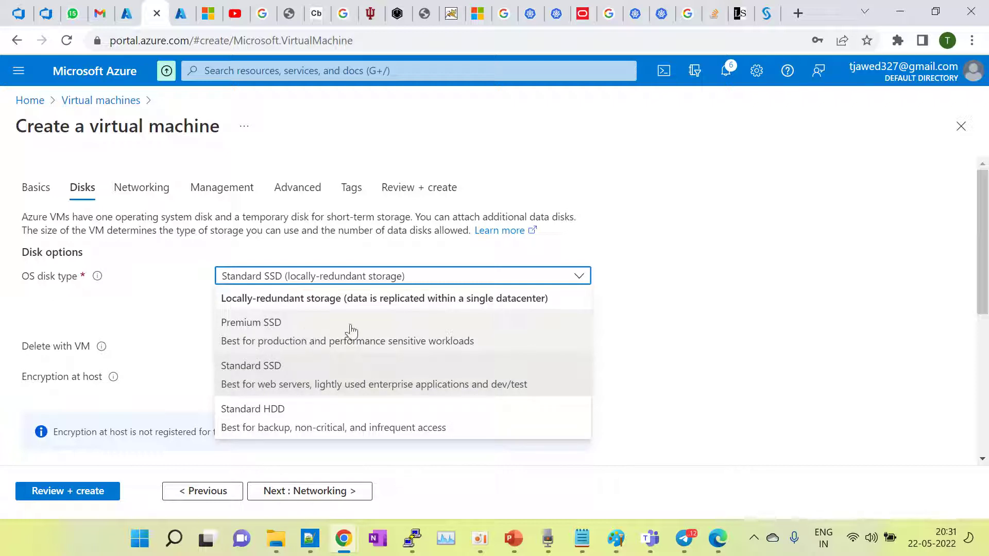
click(329, 334)
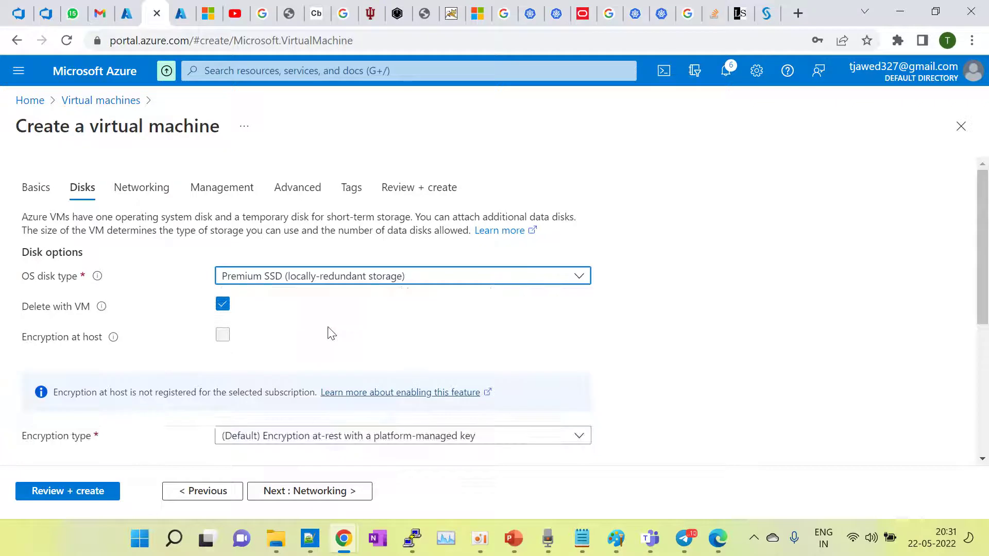
click(322, 284)
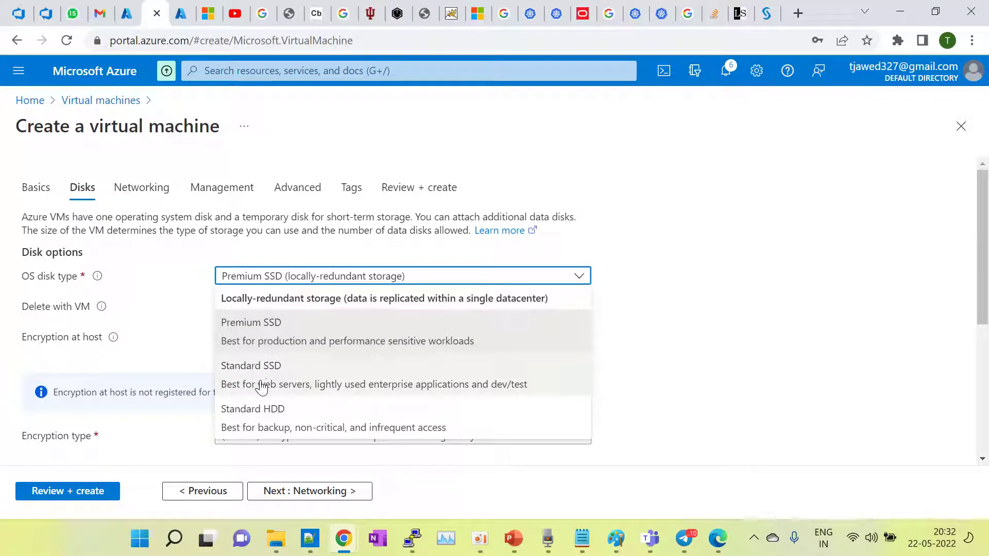
click(256, 388)
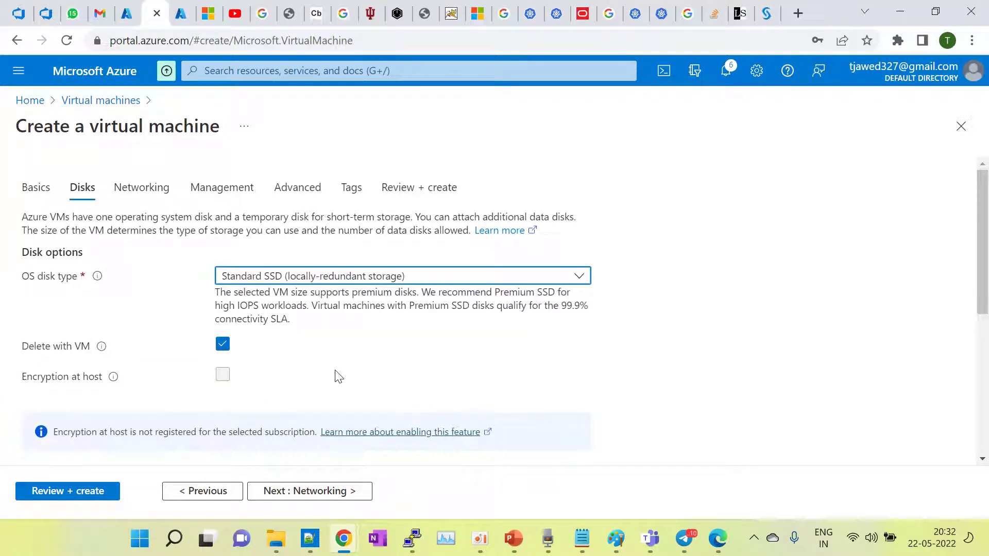
Step: Turn off Delete with VM for the OS disk
scroll(338, 373, down, 2)
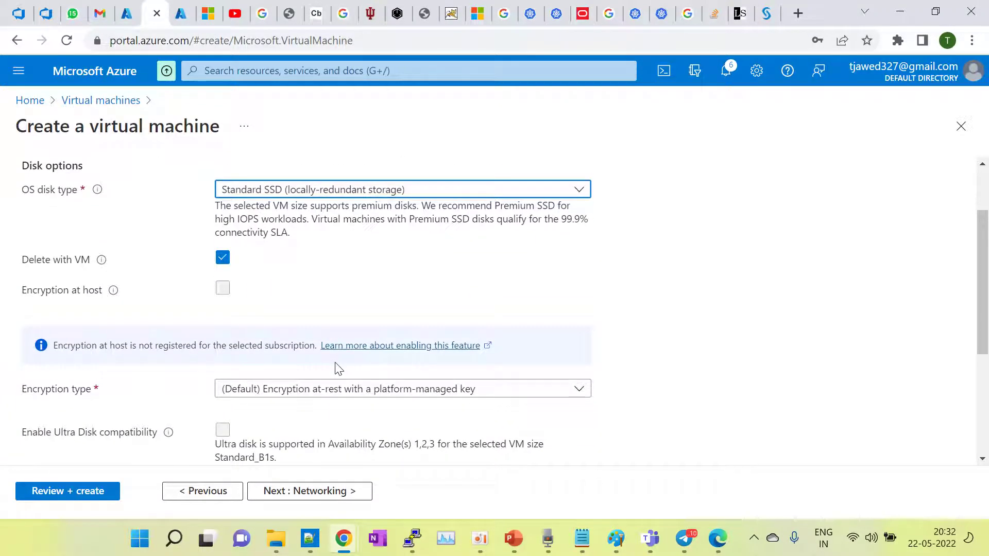
scroll(338, 369, down, 3)
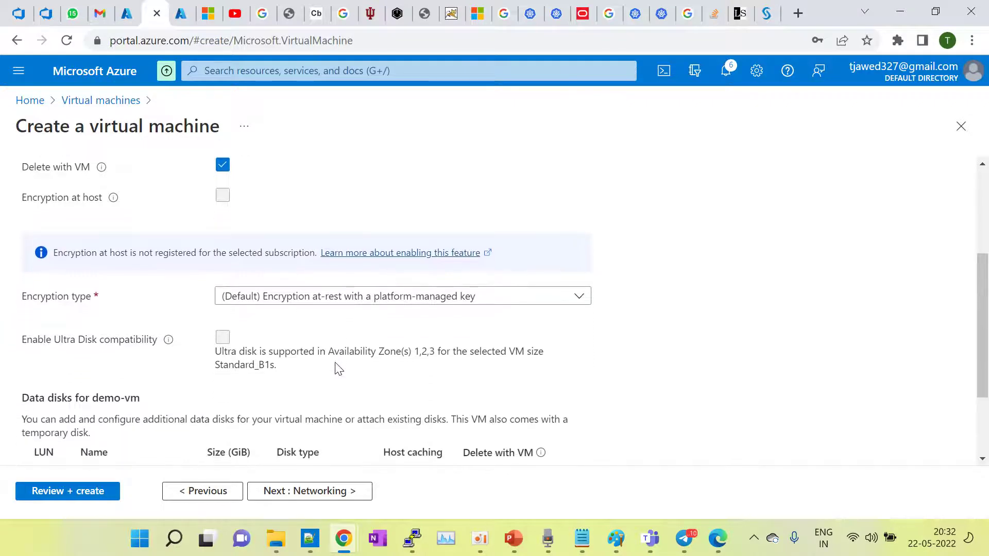
scroll(337, 370, up, 5)
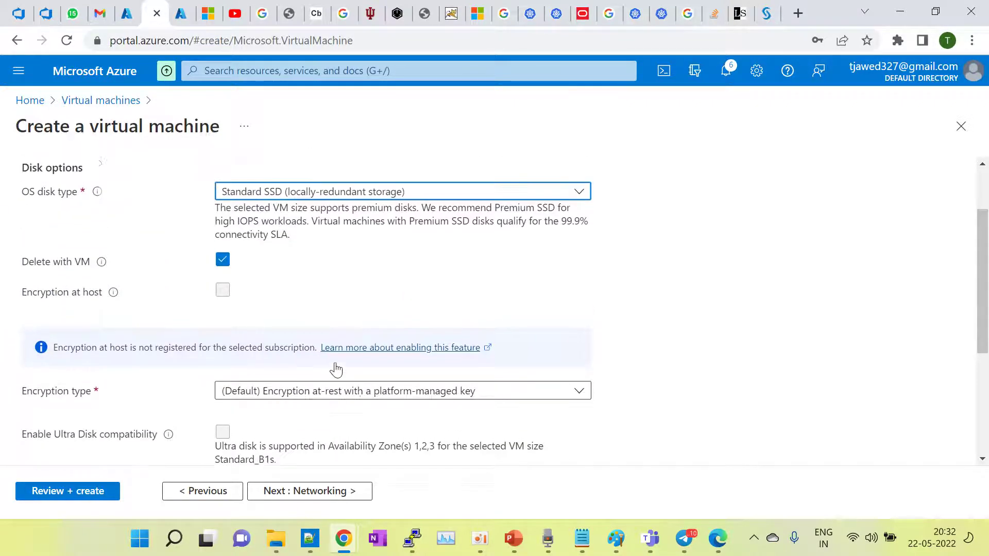
scroll(336, 370, down, 4)
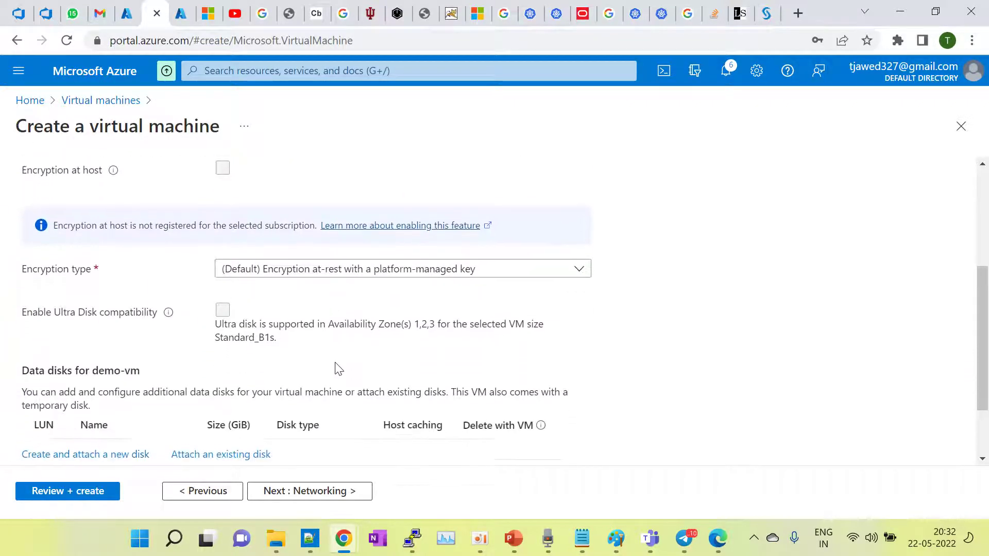
scroll(336, 370, down, 1)
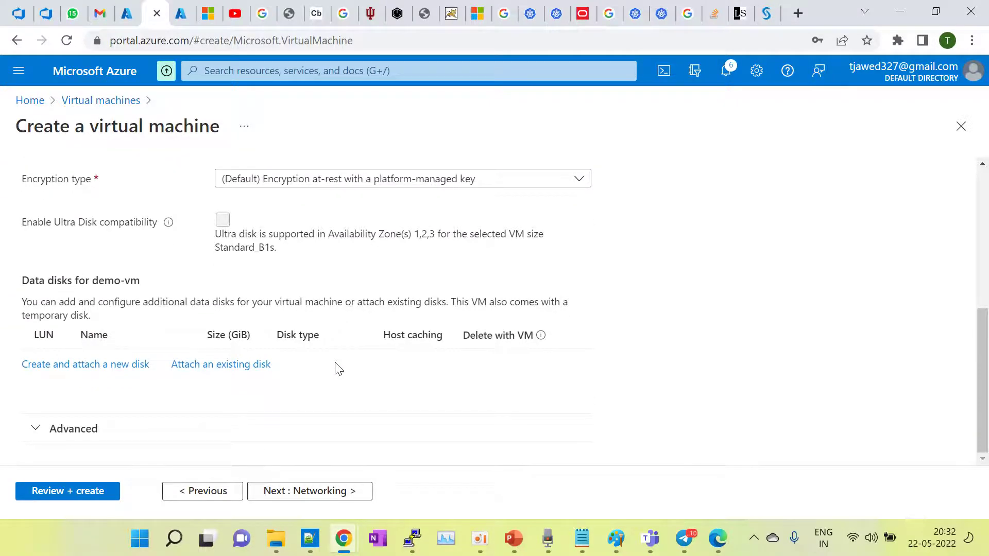
scroll(337, 369, up, 5)
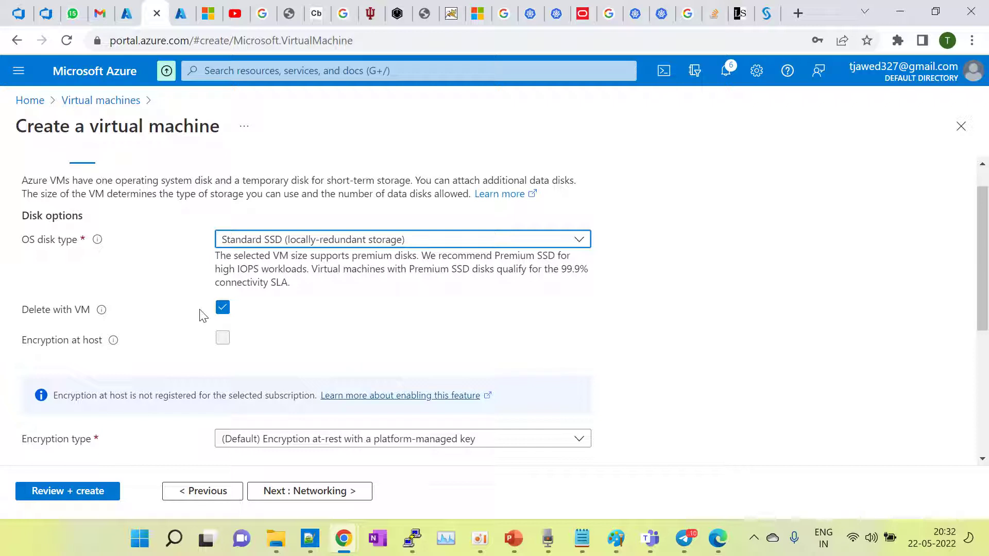
click(223, 309)
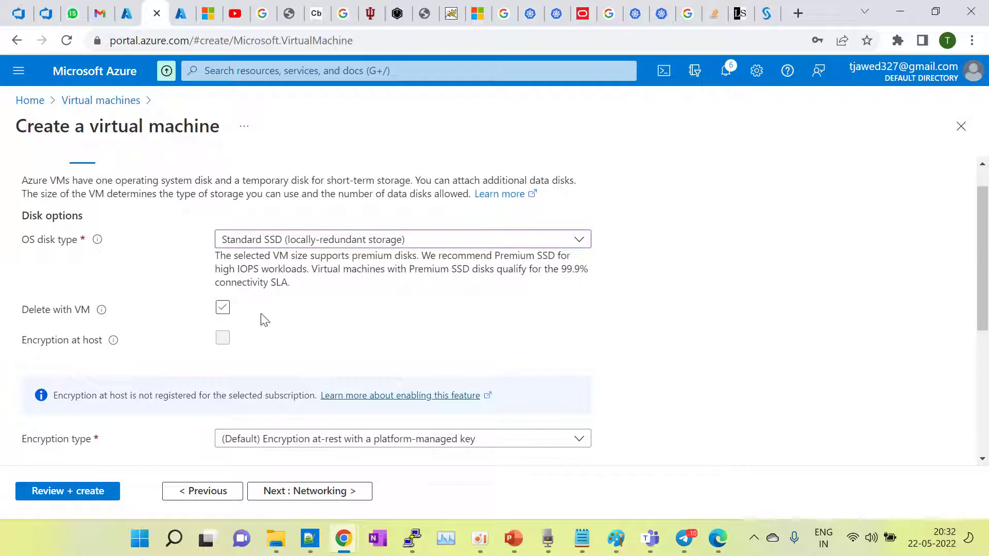
click(223, 309)
scroll(375, 293, down, 1)
click(225, 295)
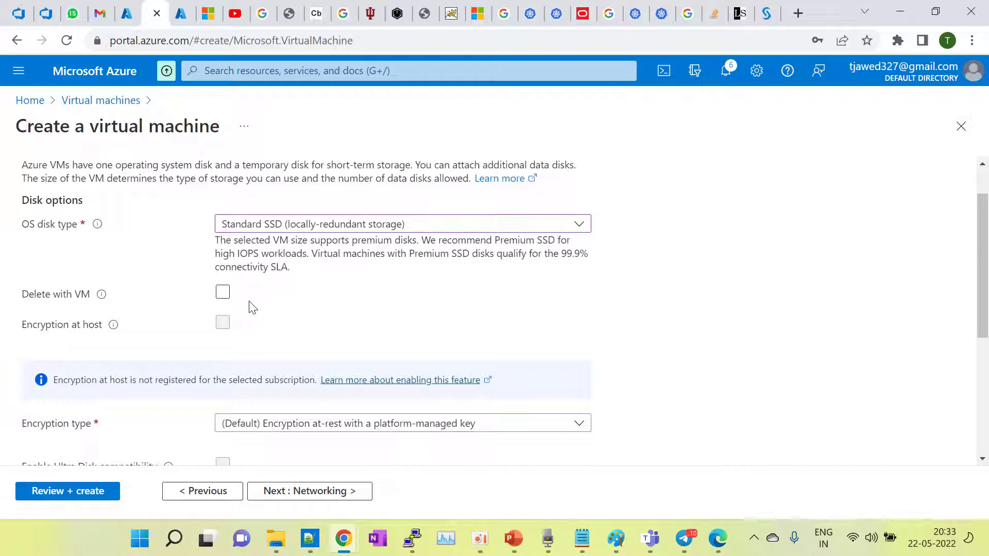
Step: Review the encryption settings, keeping the default platform-managed key
scroll(297, 314, down, 4)
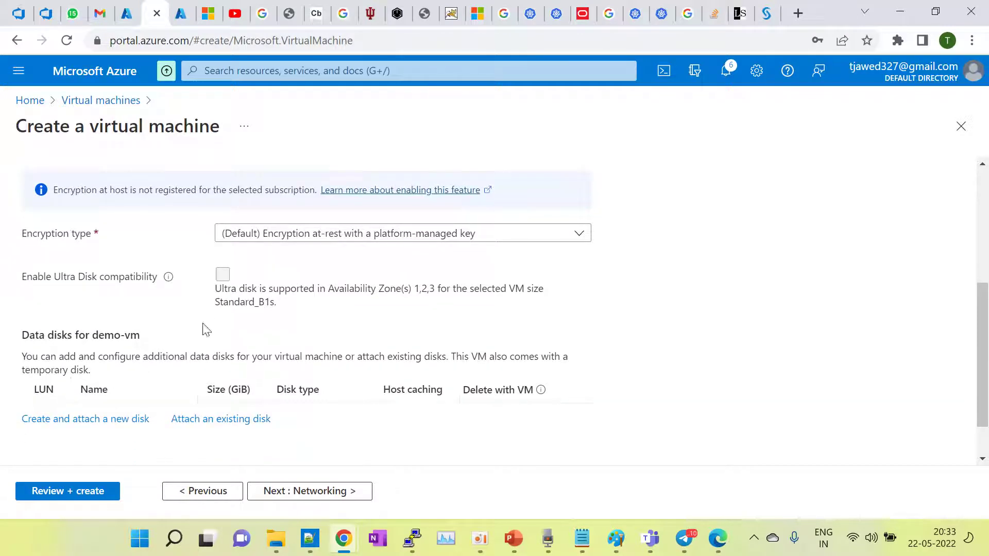
scroll(231, 315, up, 3)
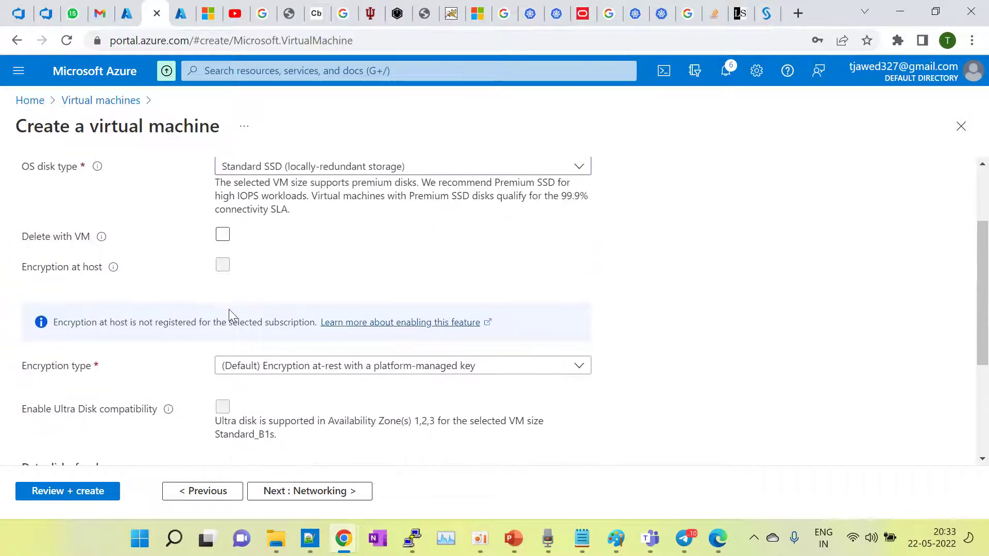
mouse_move(110, 273)
click(348, 234)
scroll(351, 243, down, 1)
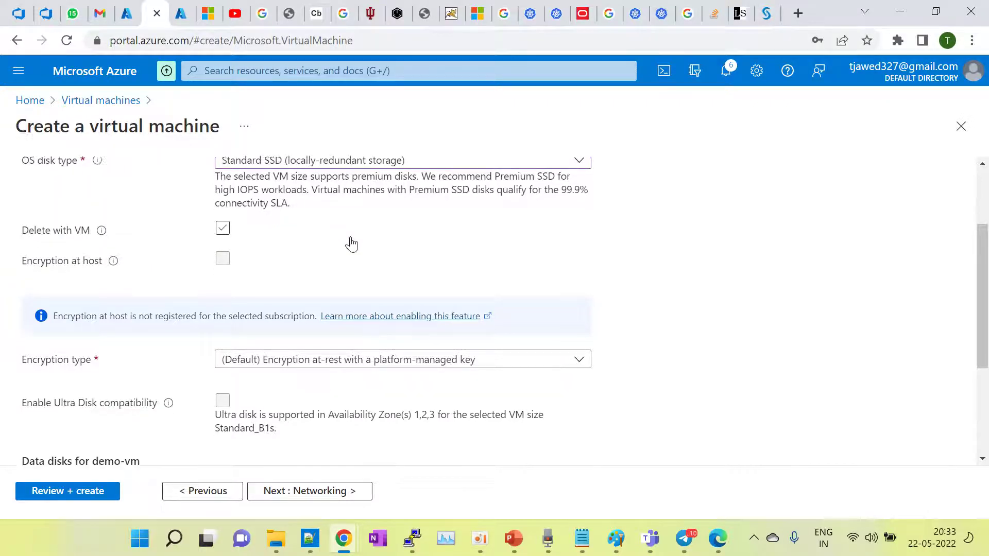
scroll(352, 243, down, 1)
scroll(355, 243, down, 2)
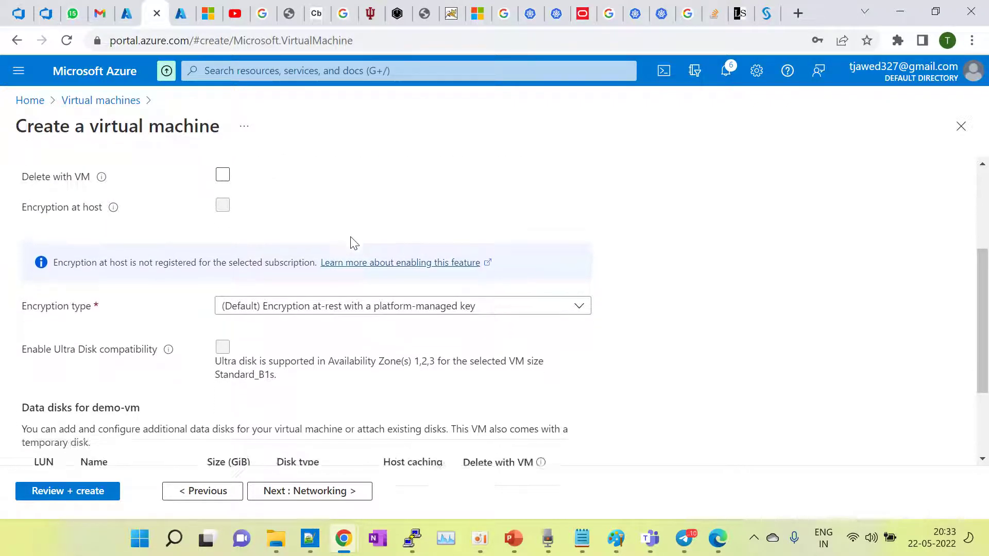
click(352, 241)
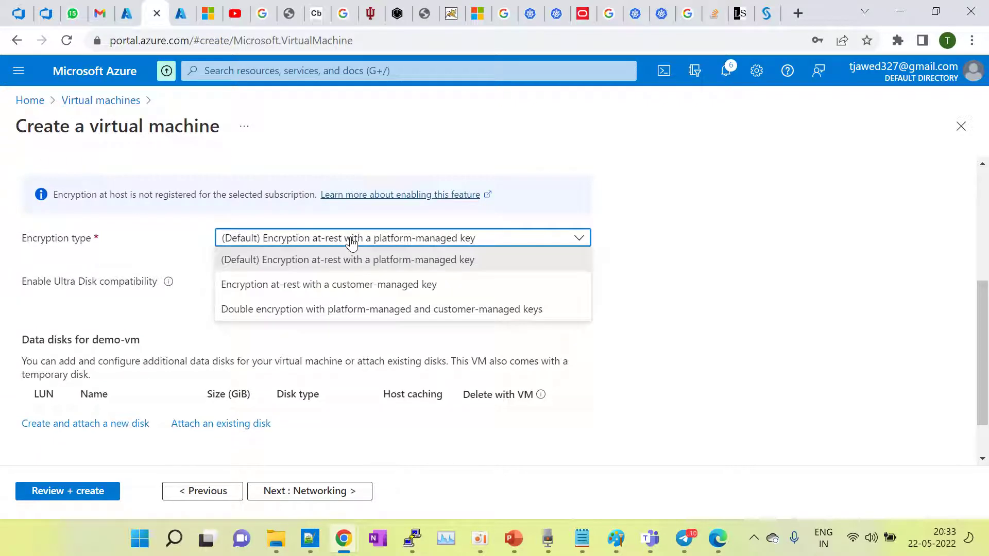
click(757, 345)
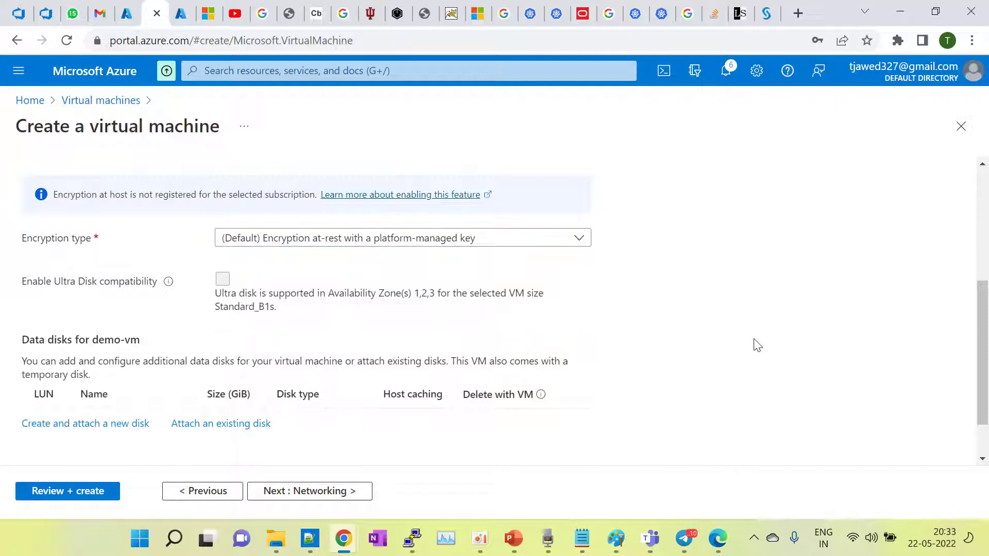
click(354, 244)
click(304, 287)
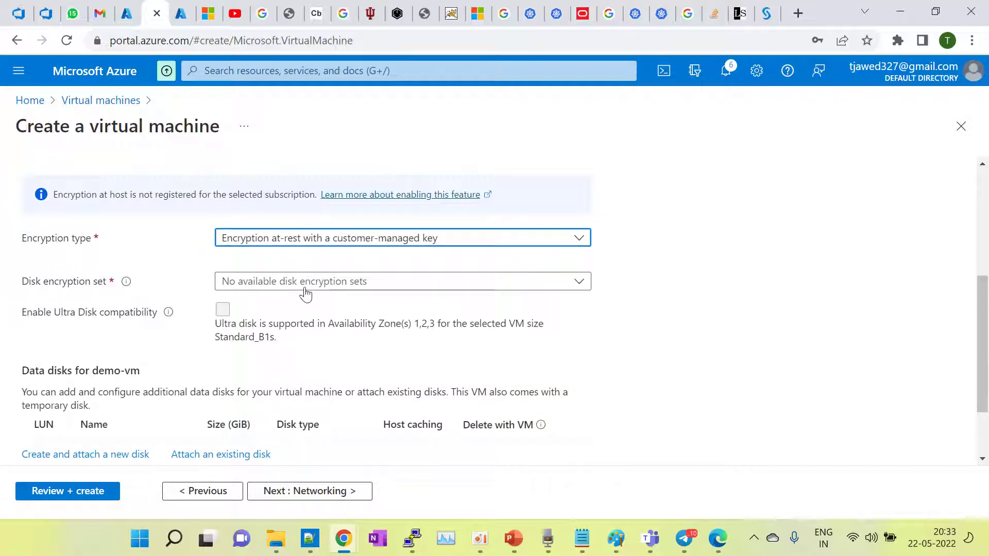
click(268, 289)
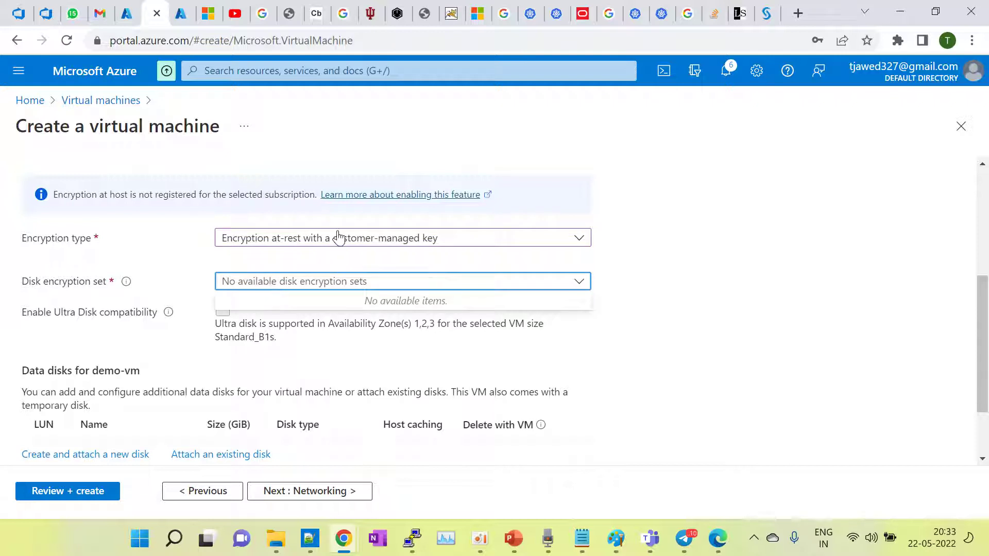
click(338, 238)
click(287, 268)
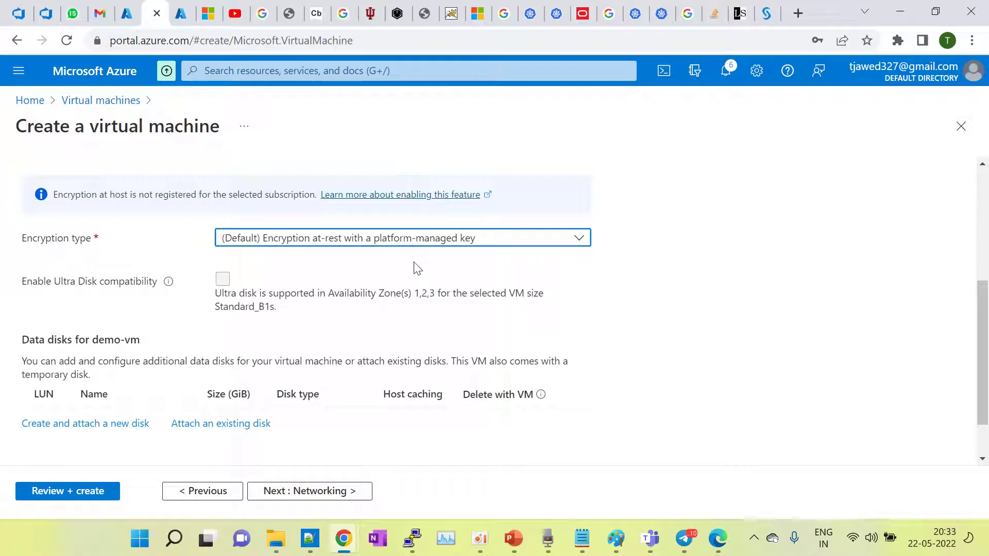
scroll(417, 269, down, 1)
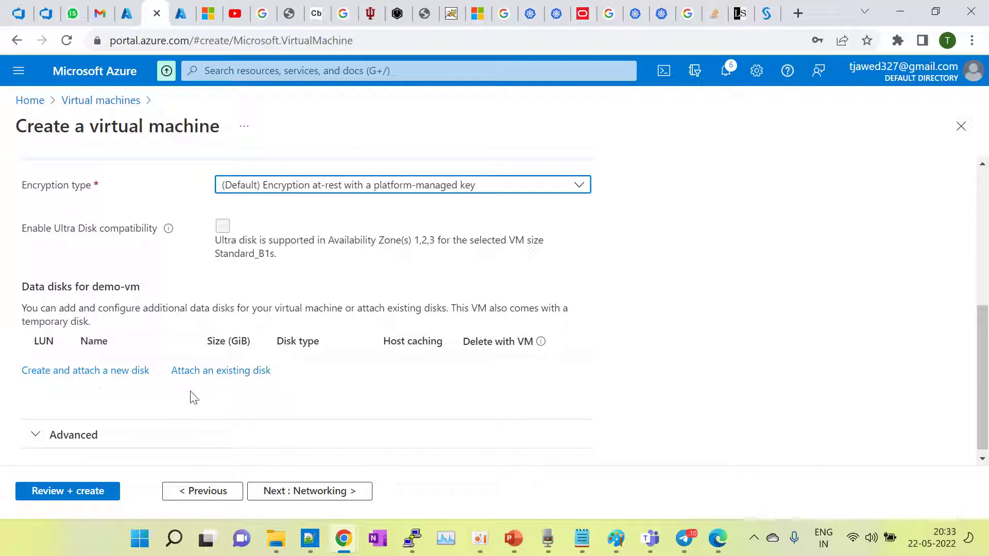
Step: Keep the Standard SSD disk with Delete with VM off and continue to Networking
scroll(451, 373, up, 5)
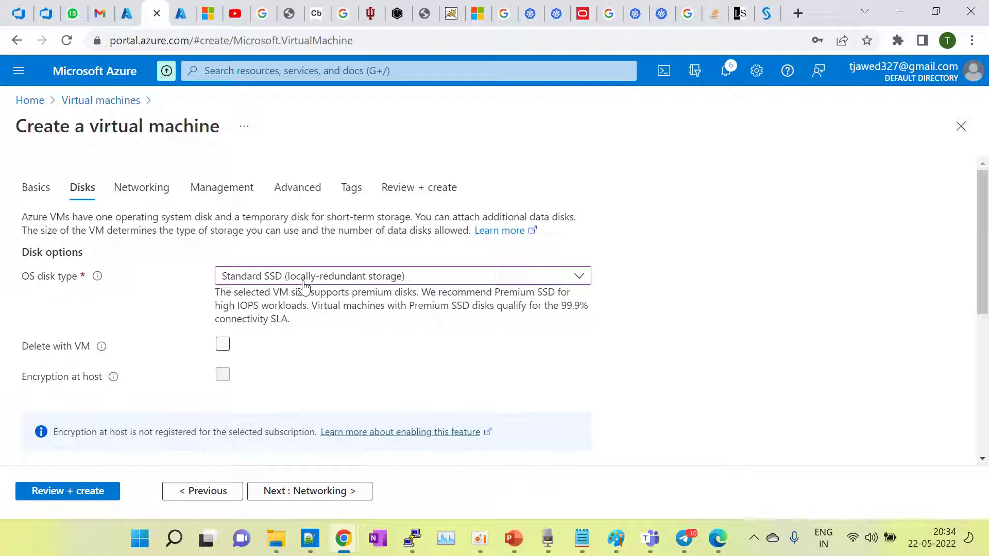
scroll(356, 359, down, 3)
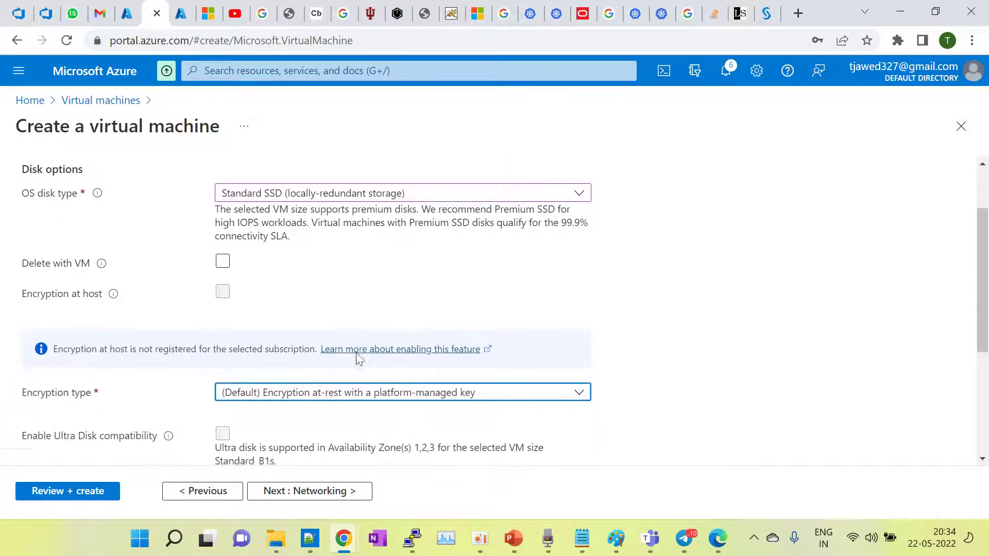
scroll(359, 360, down, 2)
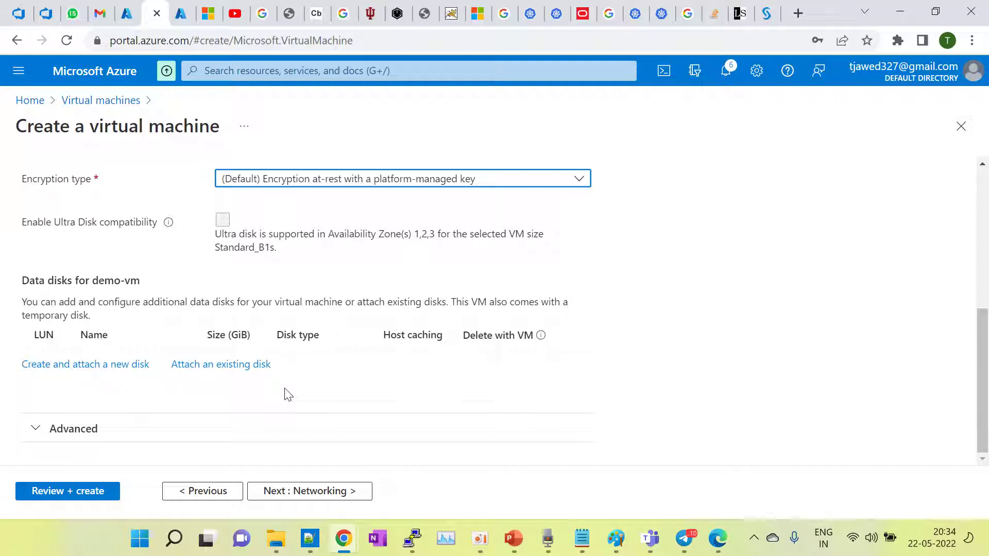
scroll(416, 399, up, 3)
scroll(416, 399, up, 3)
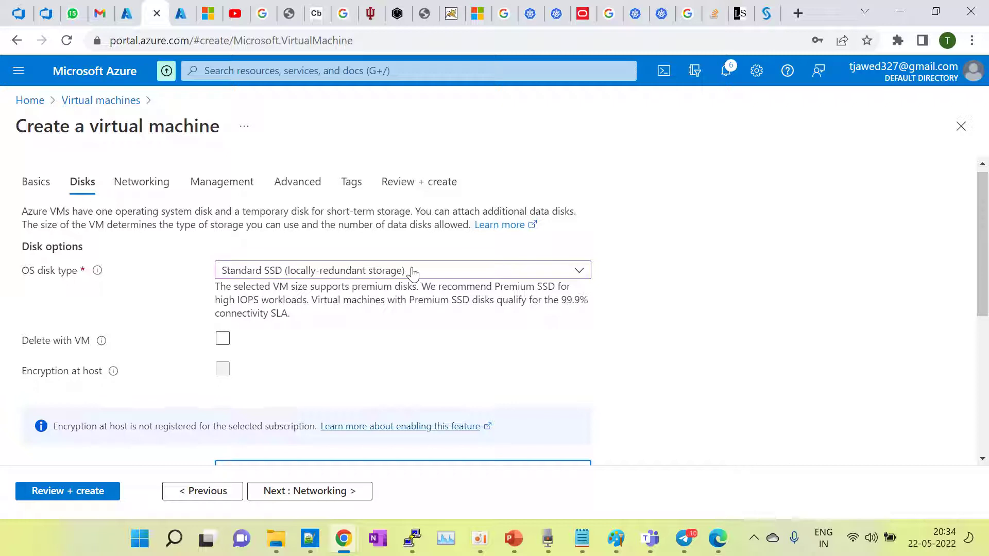
click(390, 341)
scroll(390, 346, down, 1)
click(390, 345)
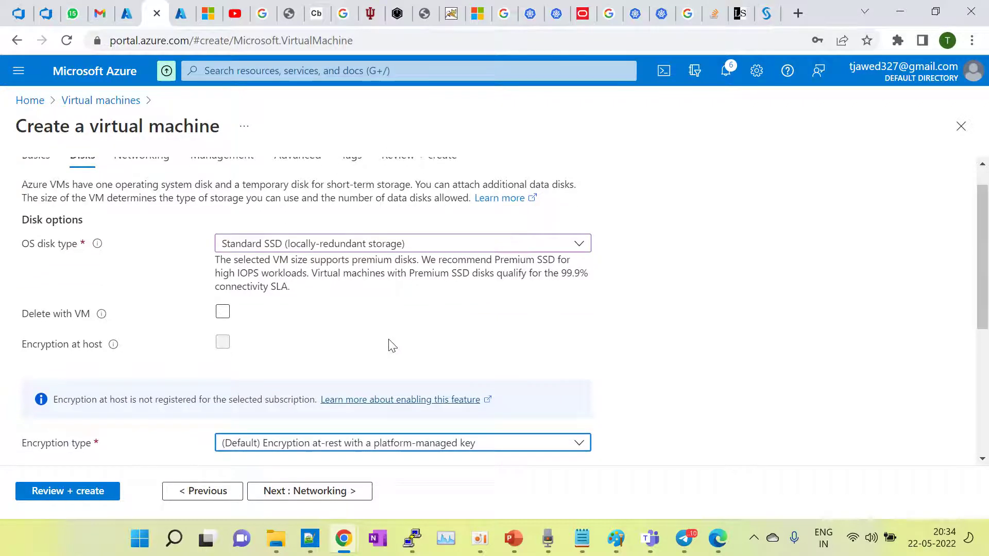
scroll(390, 346, down, 2)
scroll(390, 346, down, 5)
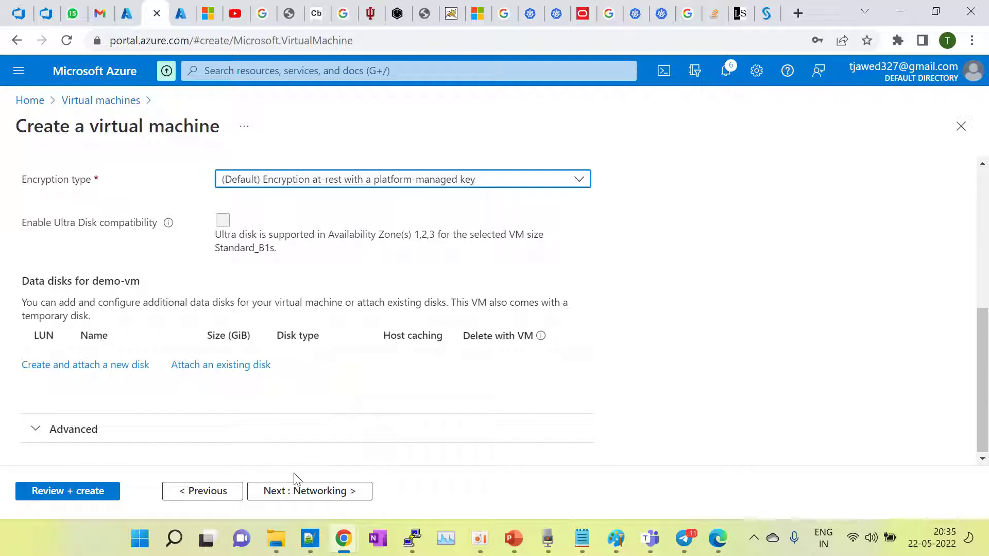
click(296, 495)
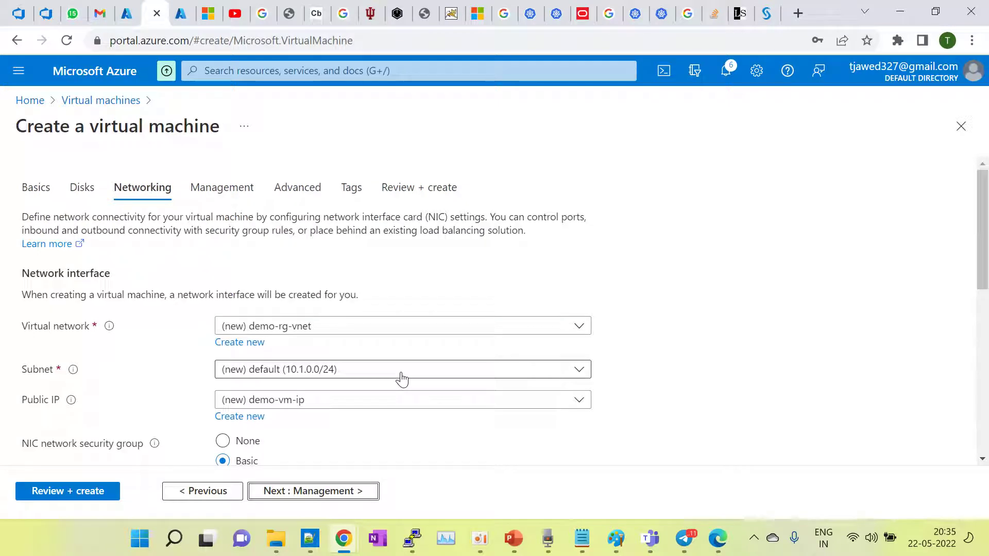
Step: Return to Disks and expand, then collapse, the Advanced managed and ephemeral disk options
click(201, 492)
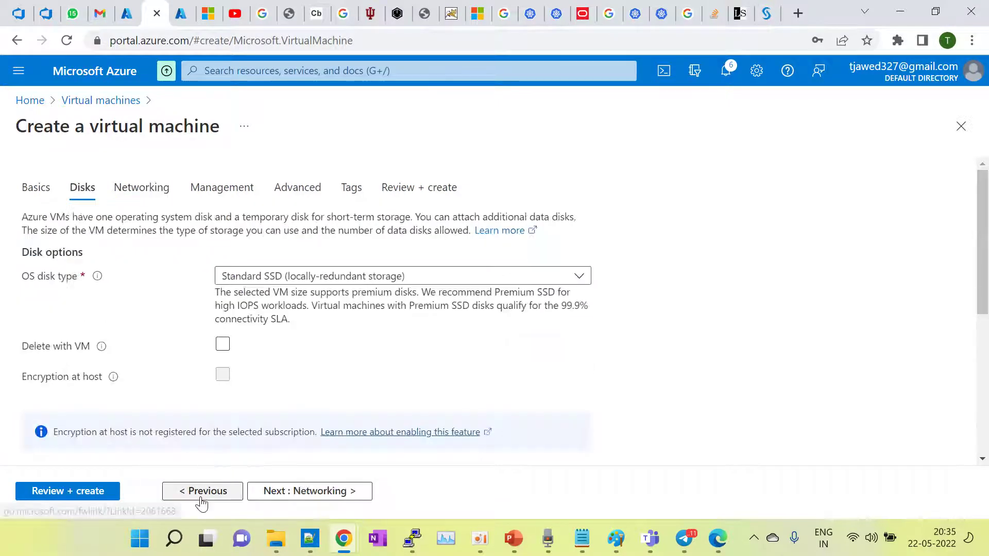
scroll(407, 389, down, 3)
scroll(410, 389, down, 3)
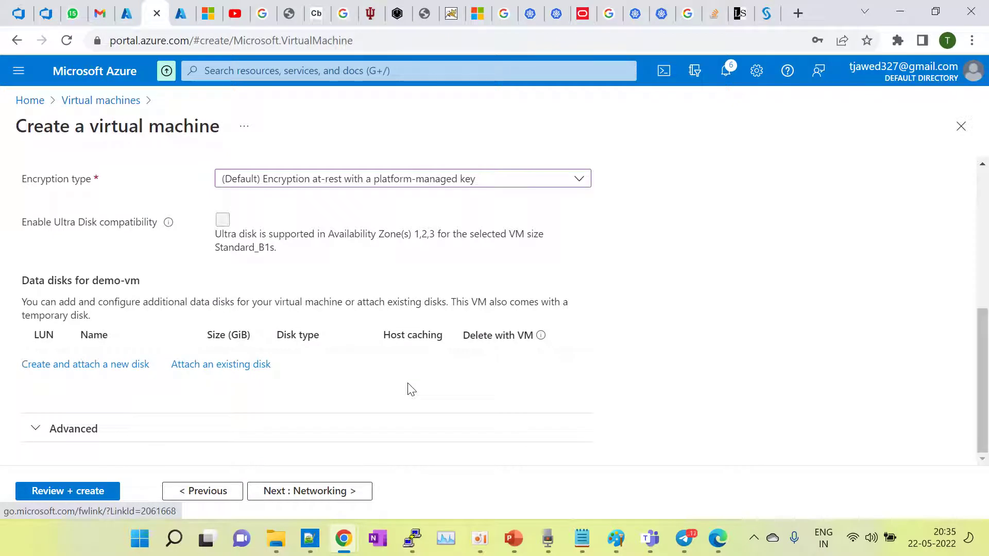
click(32, 429)
scroll(155, 392, down, 1)
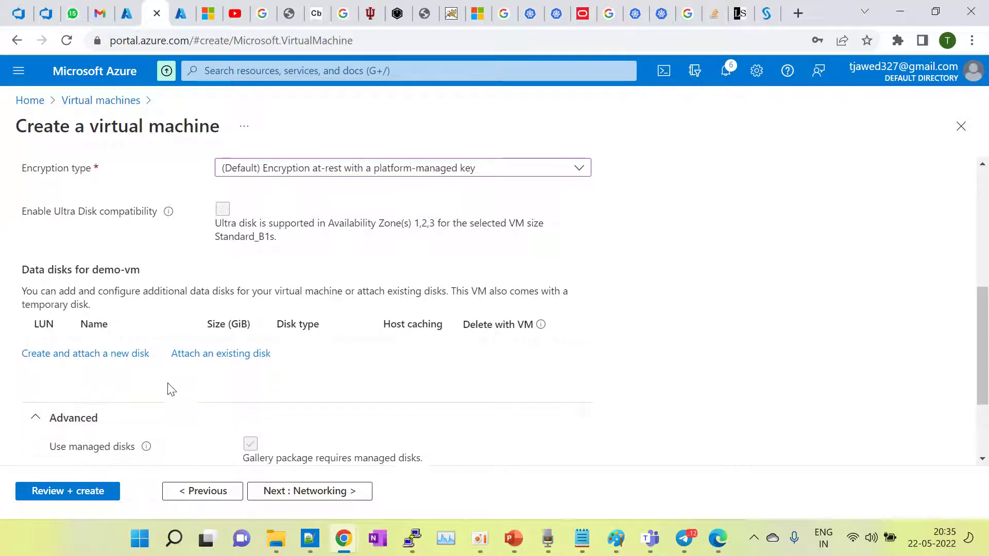
scroll(172, 390, down, 2)
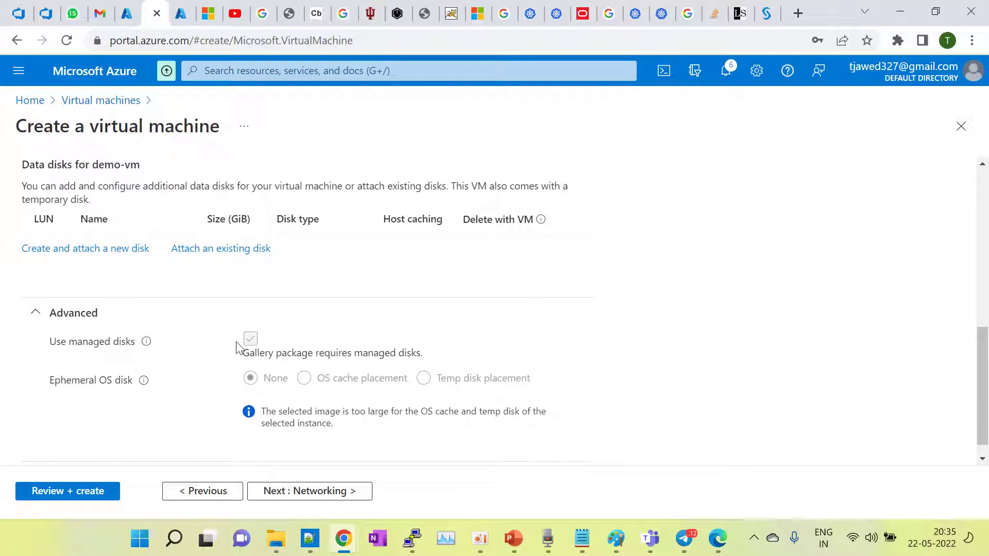
mouse_move(155, 352)
click(35, 317)
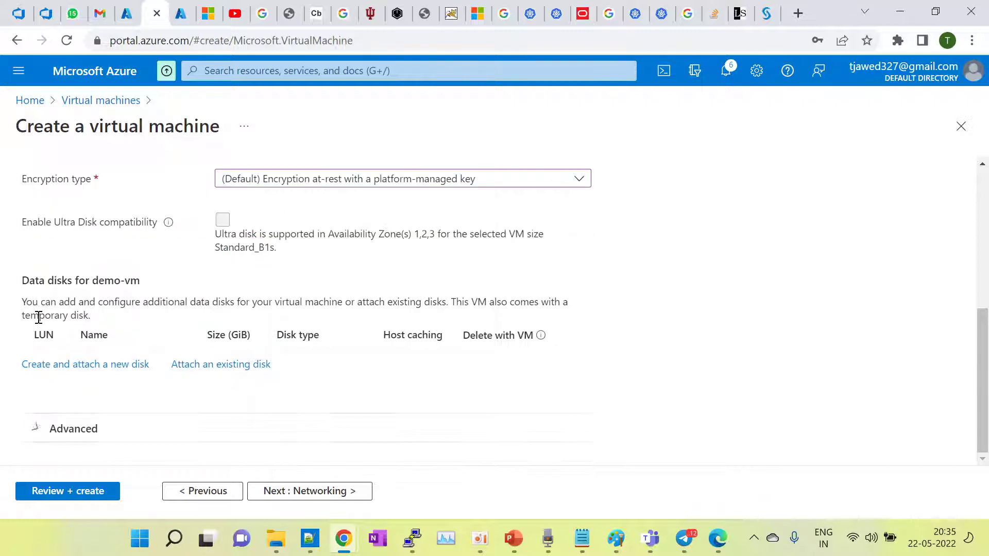
Step: On Networking, keep the (new) demo-rg-vnet network and confirm RDP (3389) is allowed
click(320, 490)
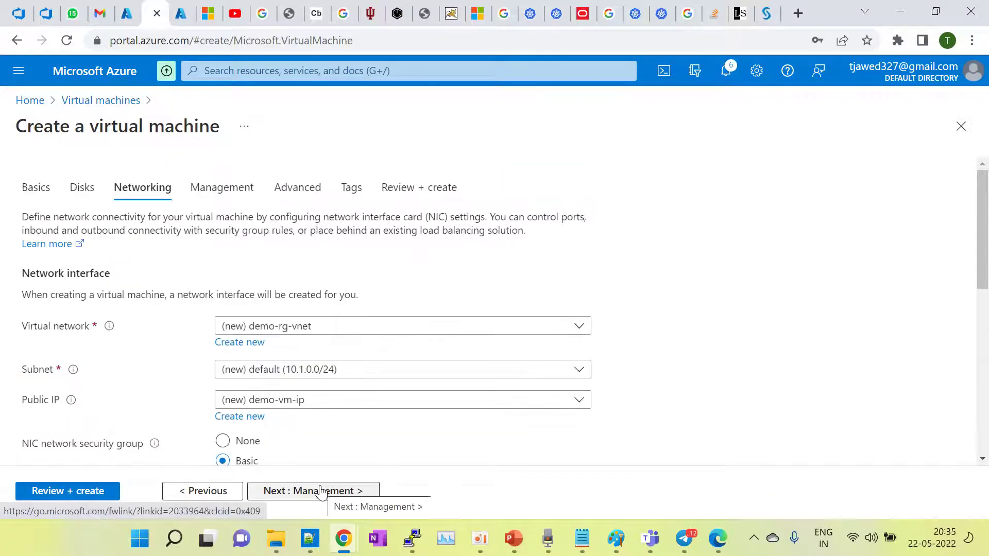
scroll(338, 330, down, 2)
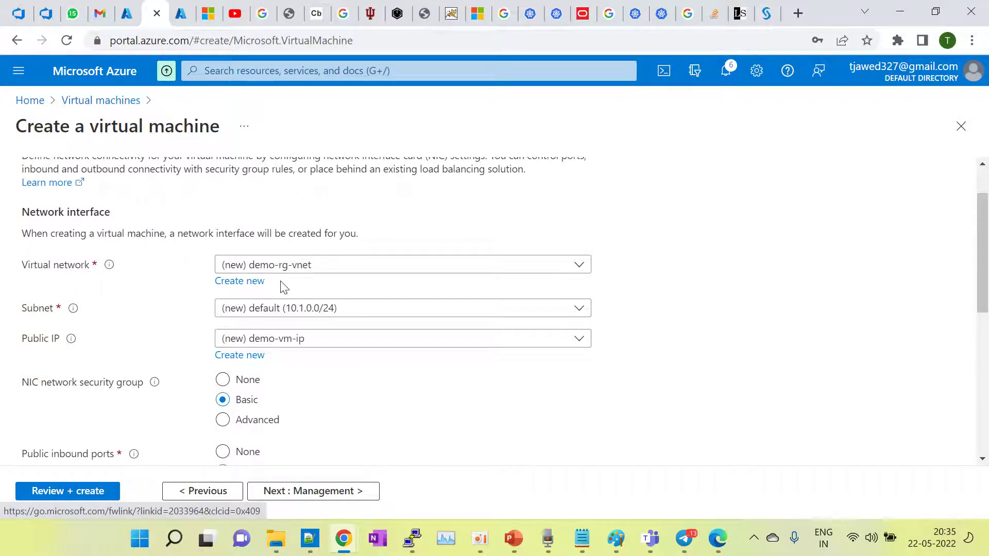
click(327, 269)
click(289, 324)
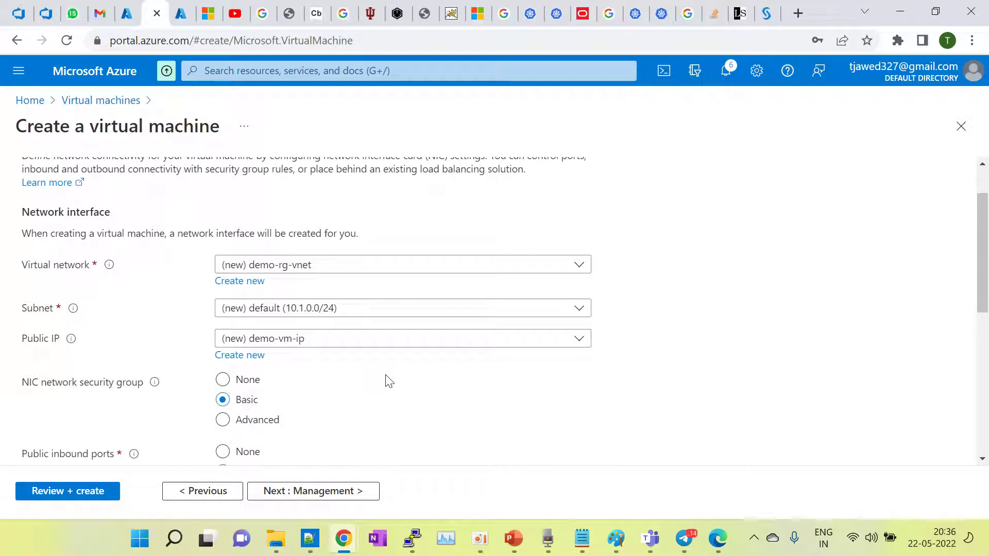
scroll(389, 381, down, 1)
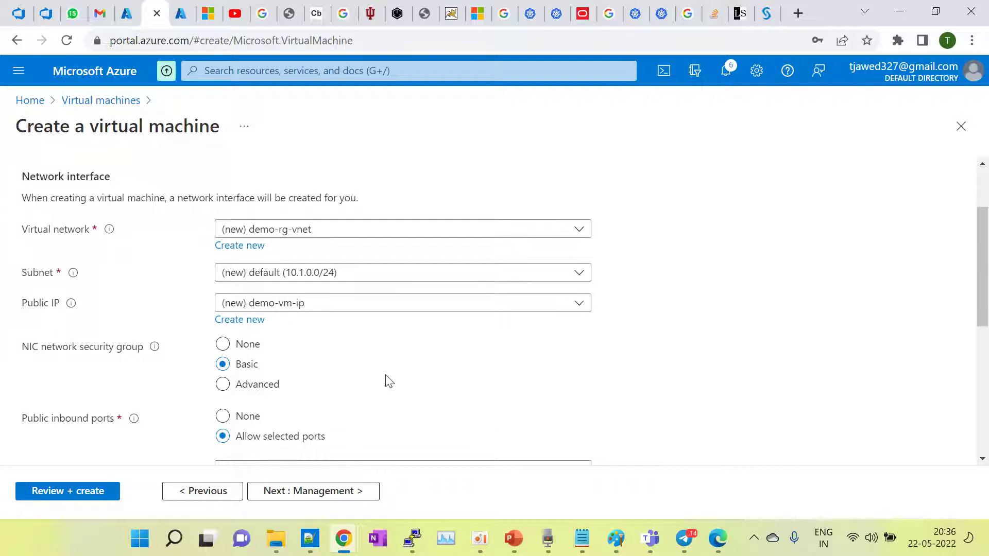
scroll(389, 381, down, 2)
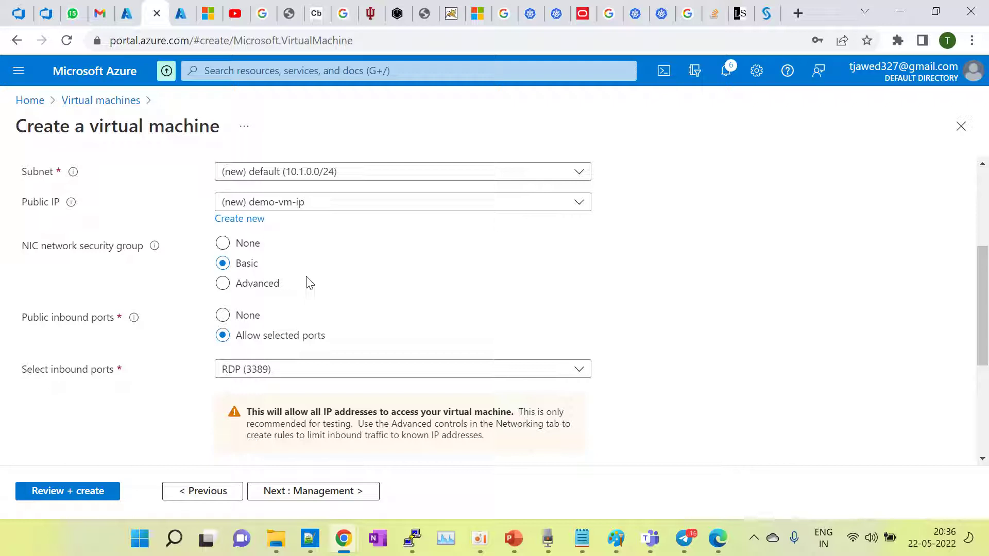
scroll(306, 278, down, 2)
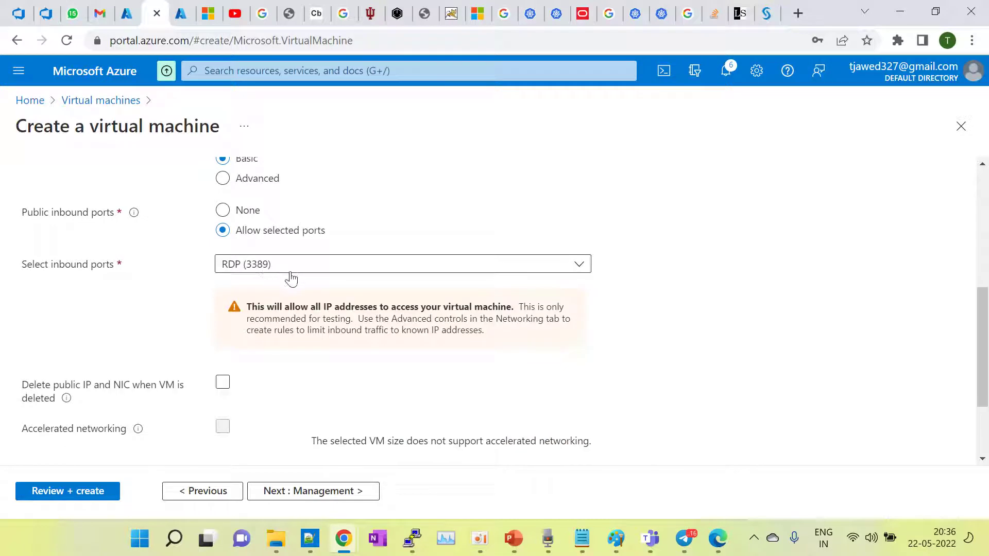
scroll(276, 346, down, 1)
scroll(276, 347, down, 1)
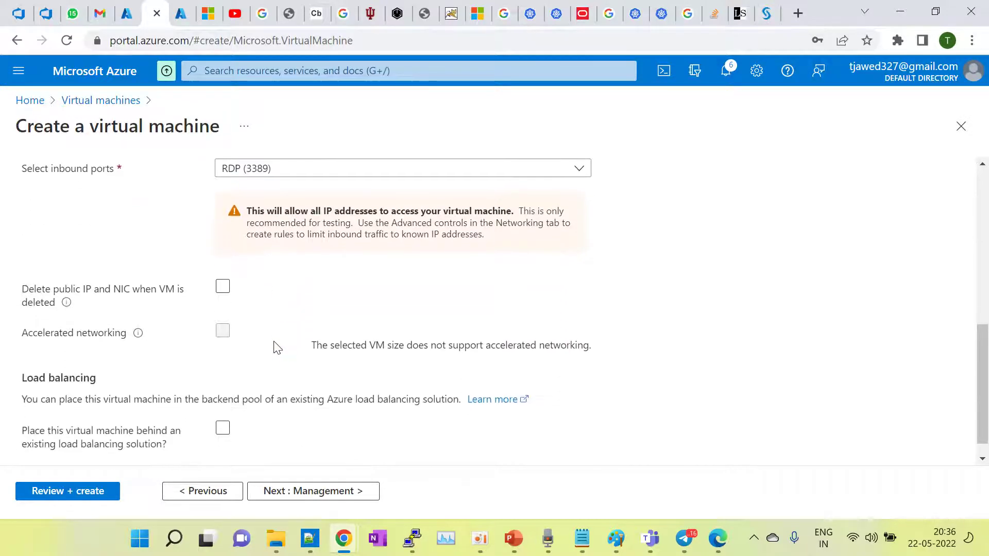
scroll(276, 346, down, 1)
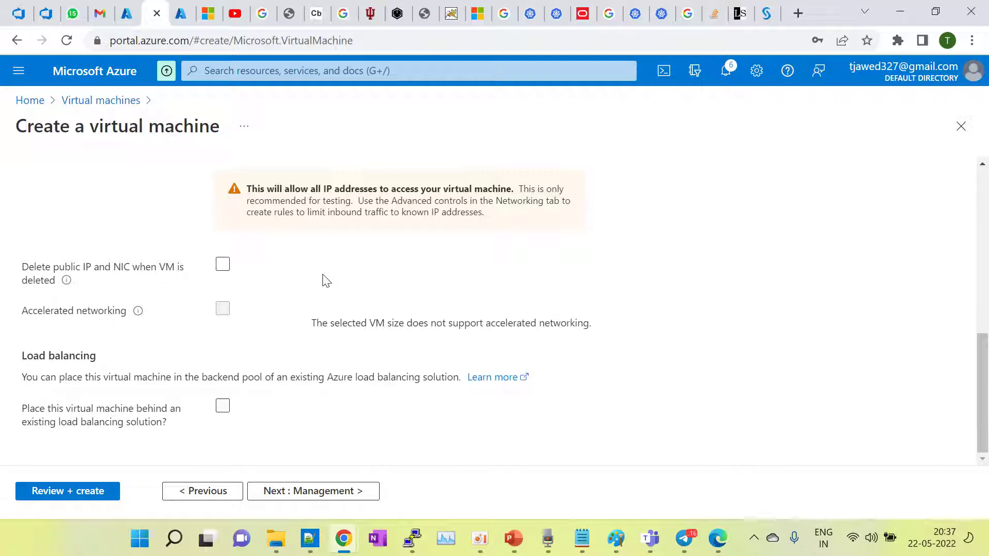
click(222, 264)
click(225, 267)
scroll(346, 287, up, 3)
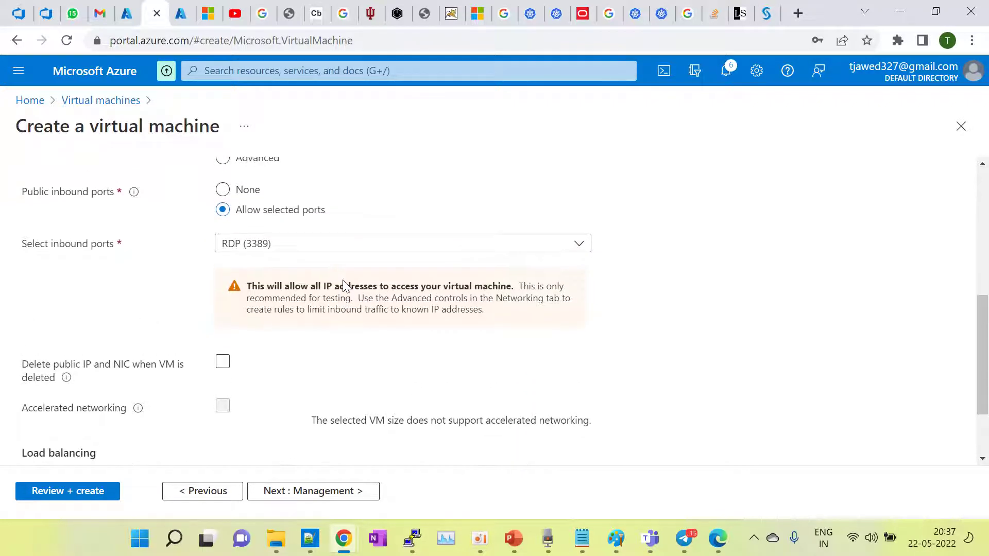
scroll(346, 287, down, 2)
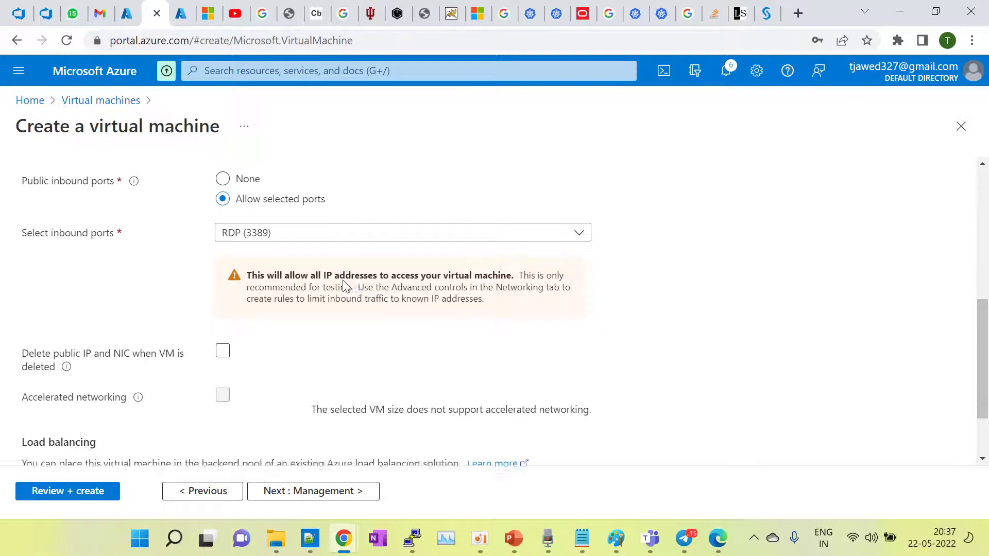
scroll(346, 286, down, 1)
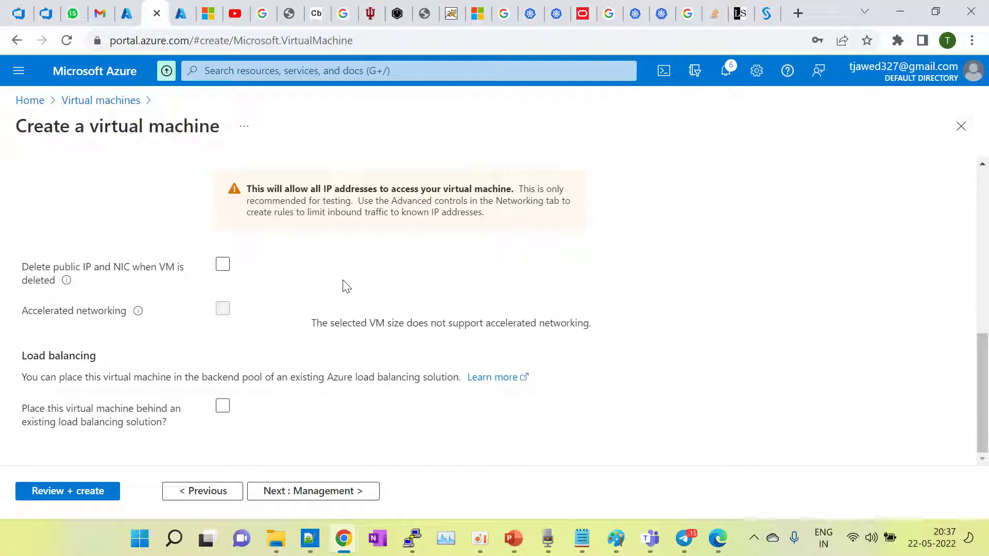
Step: Review Monitoring, Identity and Auto-shutdown, leaving boot diagnostics on the managed storage account
click(311, 498)
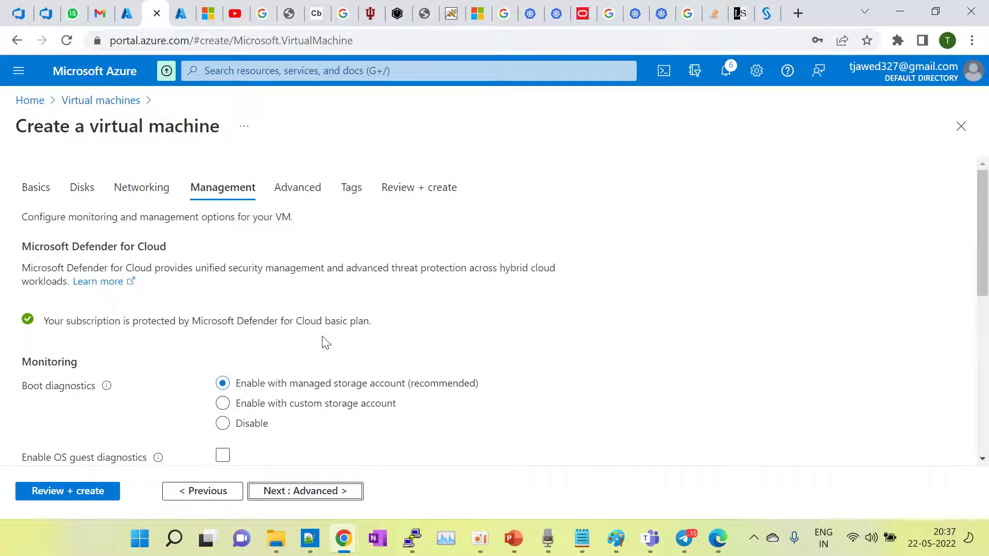
scroll(325, 342, down, 2)
click(324, 343)
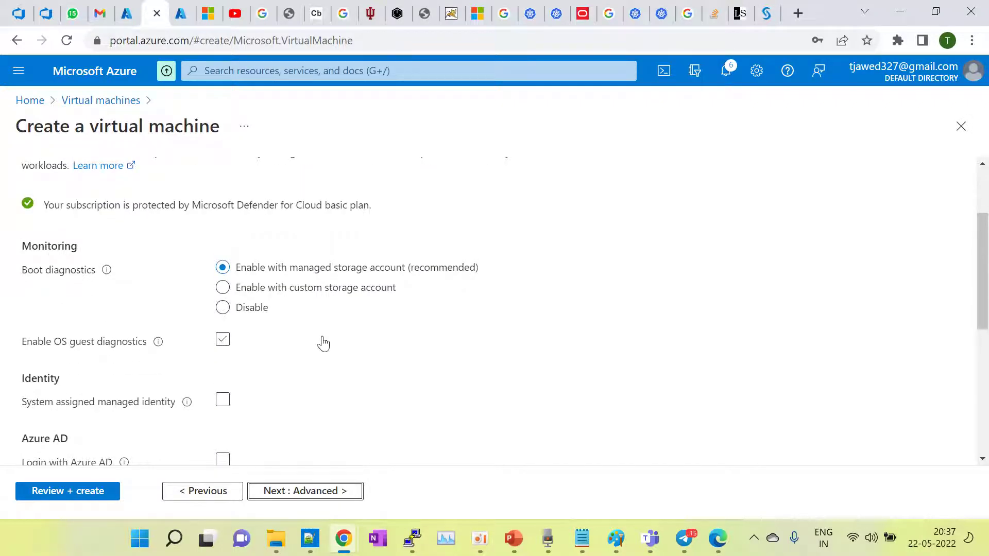
scroll(323, 343, down, 1)
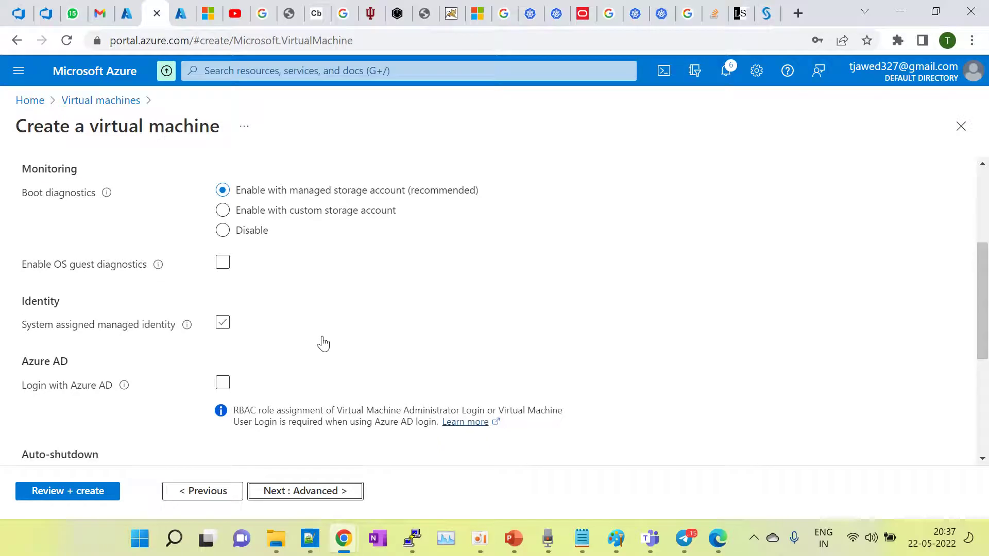
scroll(323, 343, down, 3)
scroll(325, 343, down, 2)
scroll(325, 343, up, 8)
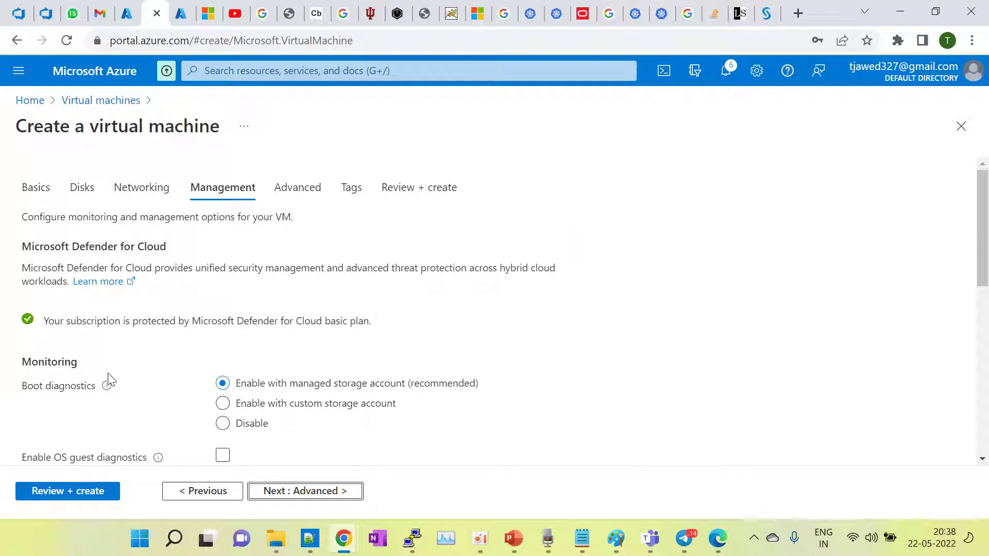
scroll(203, 407, down, 1)
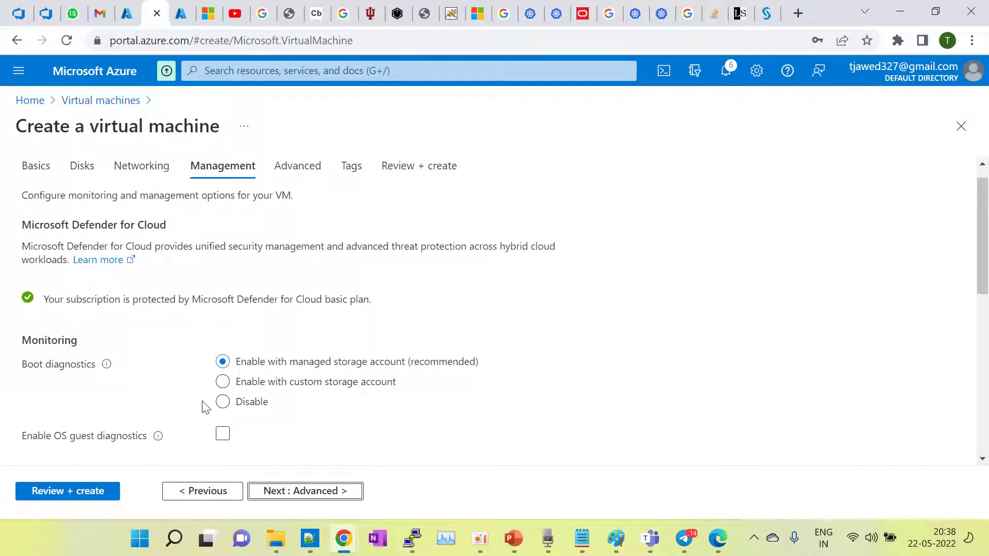
scroll(206, 407, down, 1)
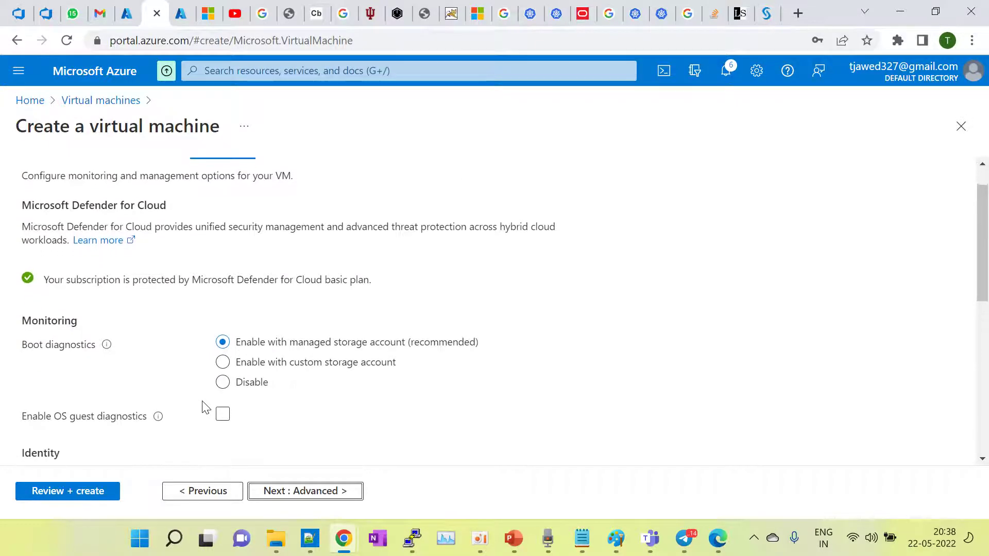
scroll(206, 408, up, 2)
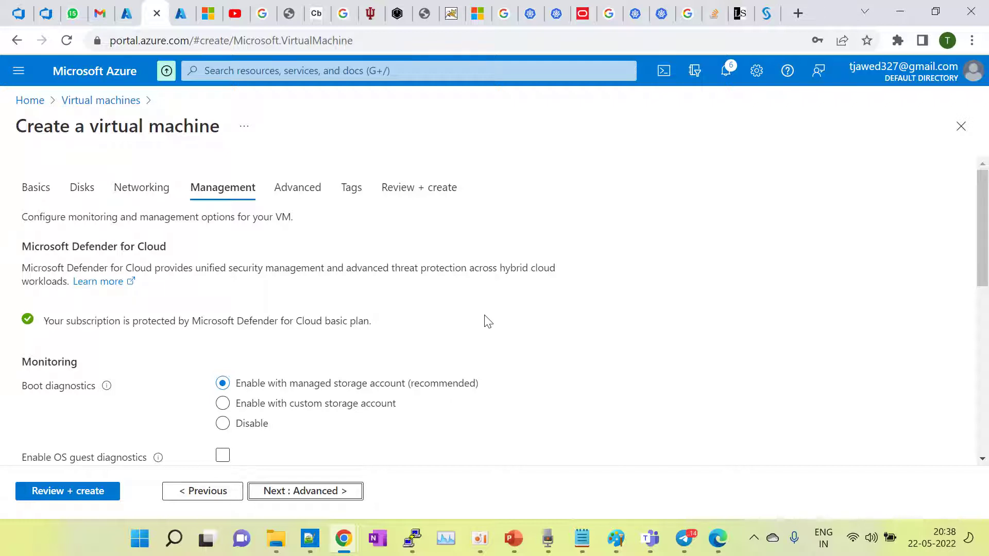
Step: Try the system-assigned managed identity, turning it back off, and the Azure AD sign-in option
scroll(488, 321, down, 1)
scroll(488, 321, down, 1)
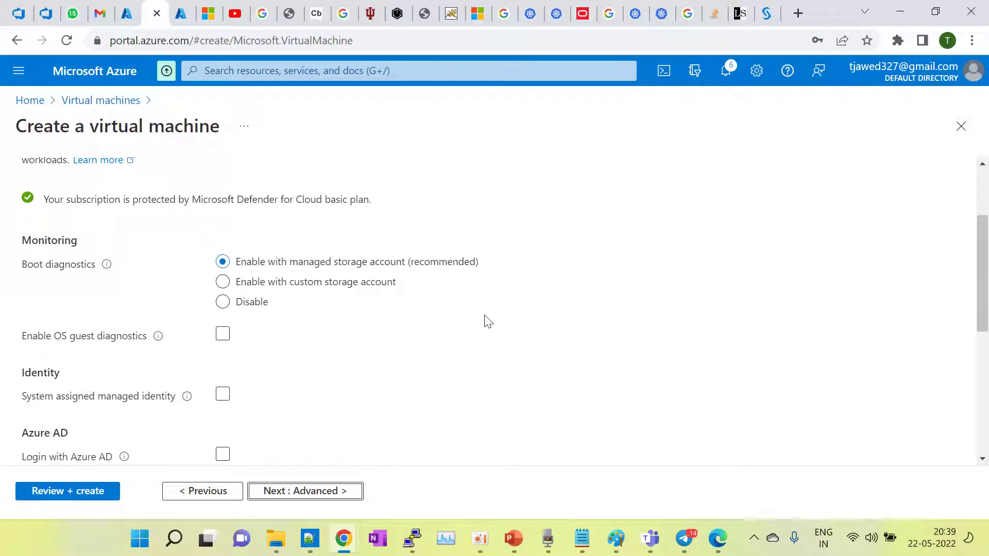
scroll(487, 312, down, 3)
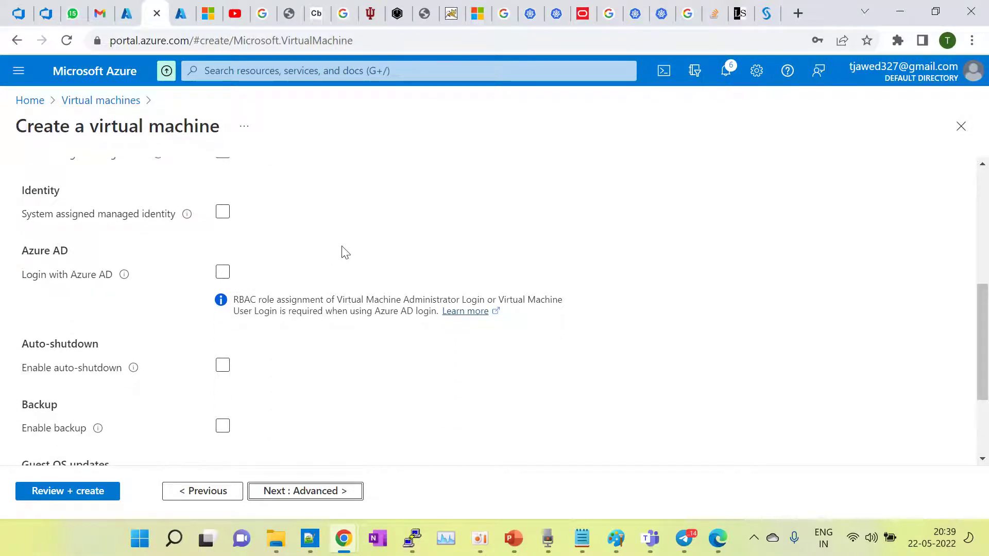
scroll(343, 250, up, 1)
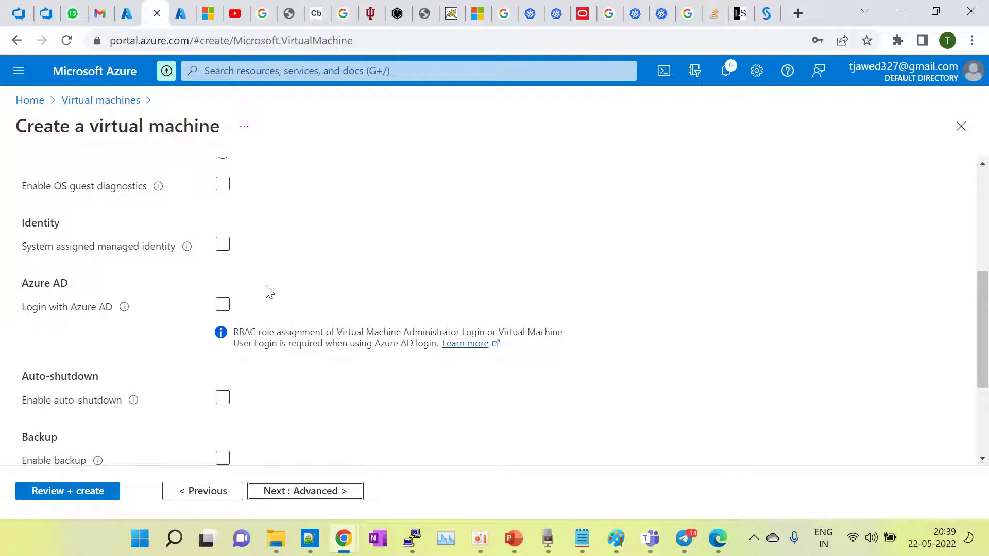
click(398, 249)
click(297, 252)
click(222, 306)
scroll(274, 293, up, 1)
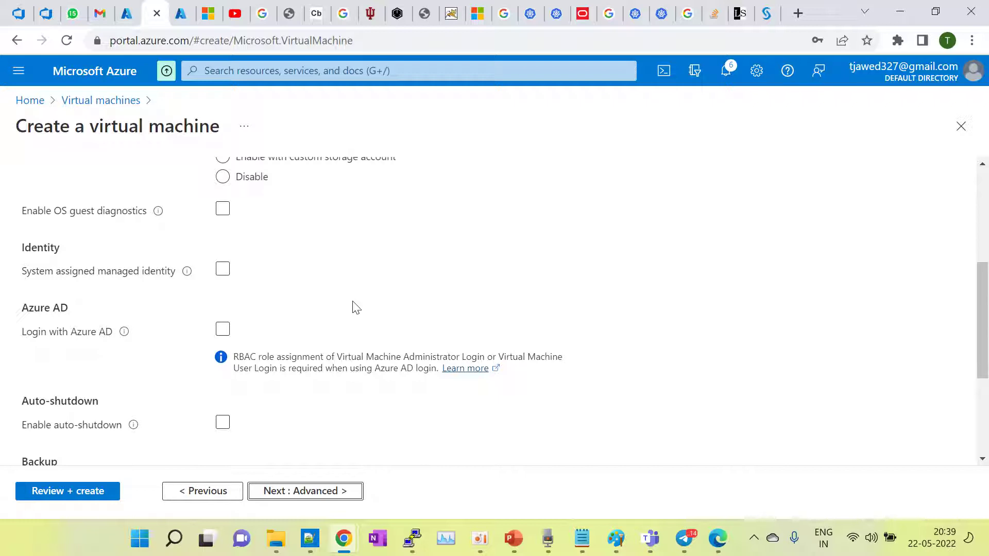
Step: Try the auto-shutdown and backup options, switching auto-shutdown back off
scroll(353, 307, down, 1)
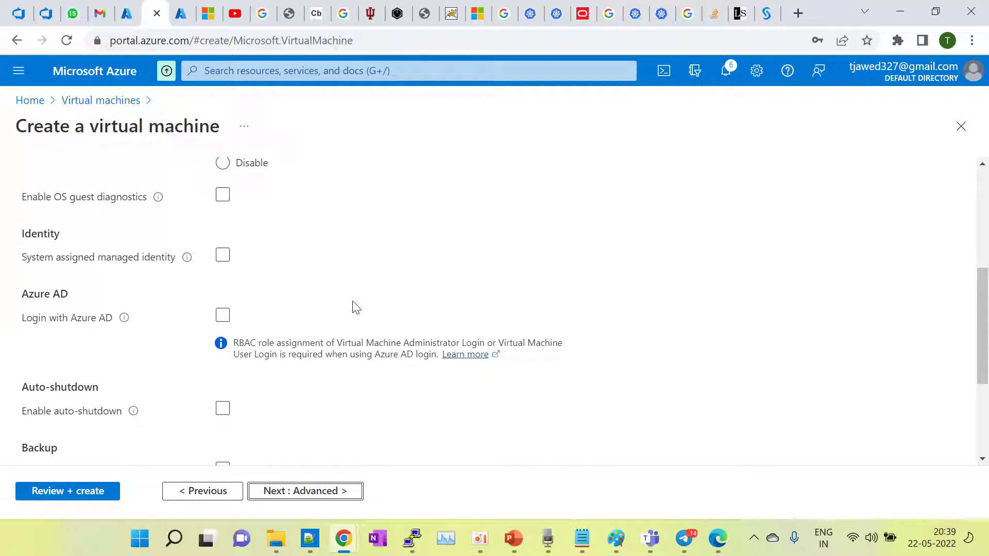
scroll(354, 307, down, 3)
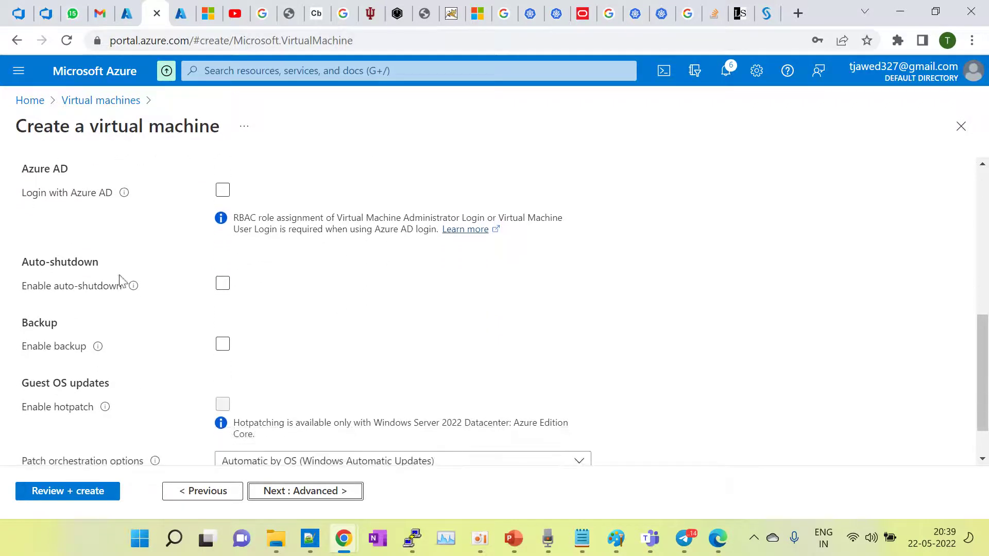
click(225, 284)
click(225, 284)
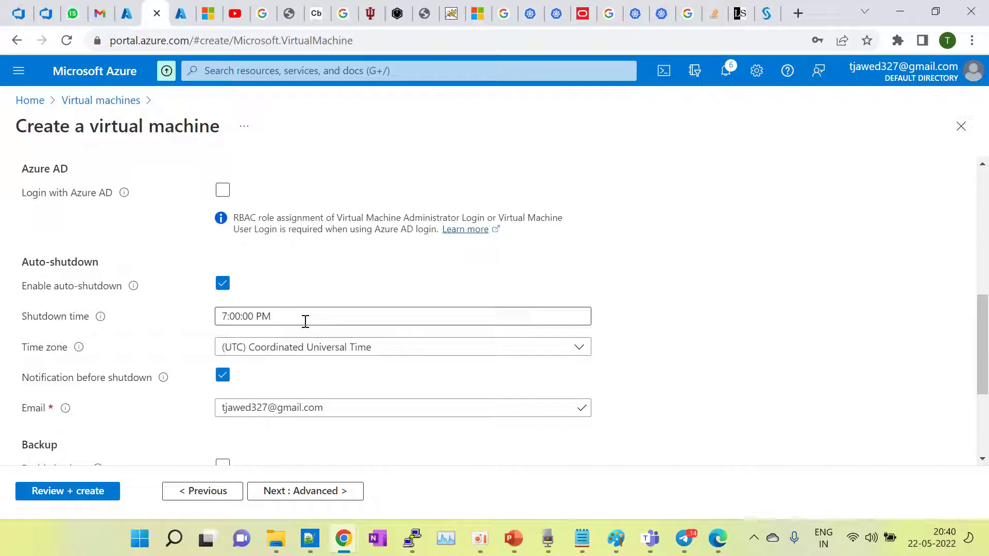
click(222, 290)
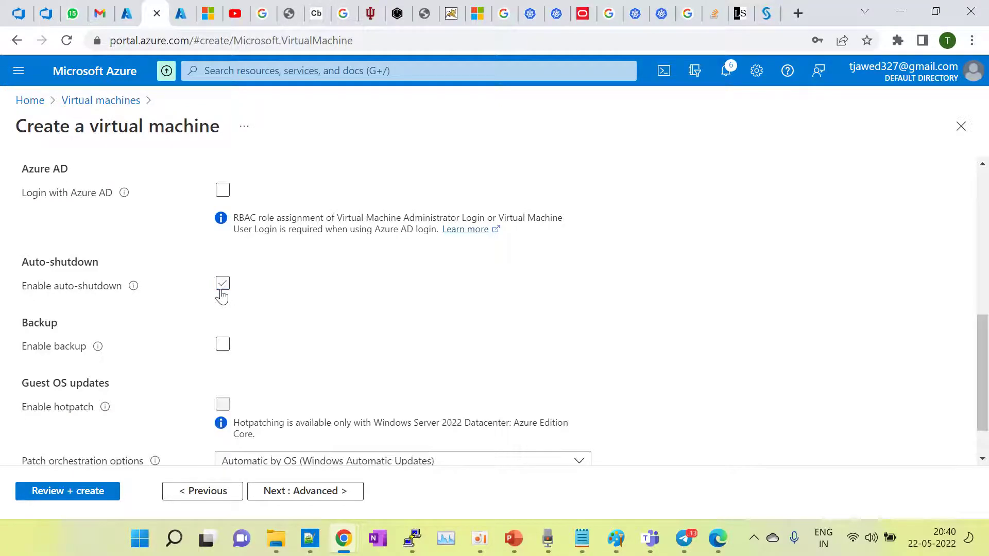
click(224, 350)
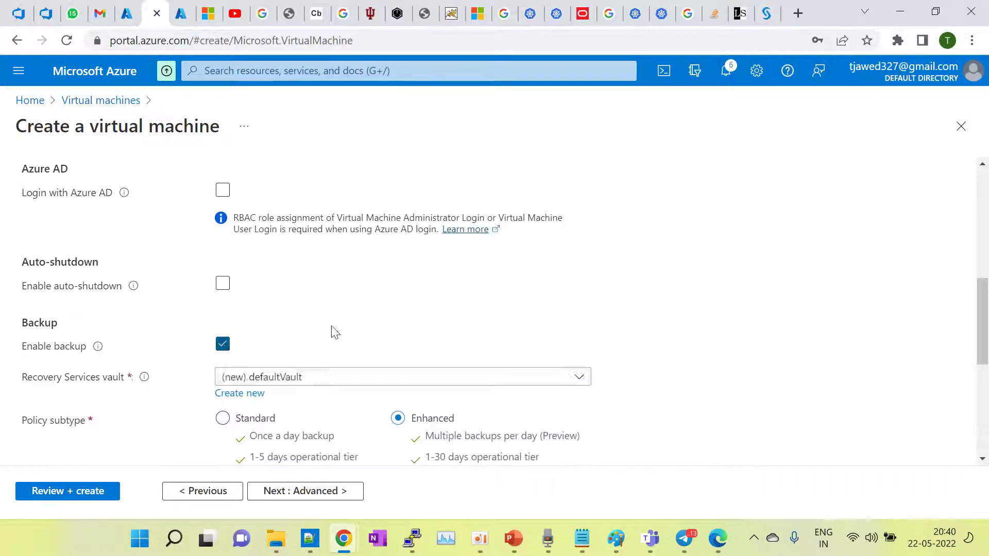
scroll(429, 328, down, 1)
scroll(428, 326, down, 2)
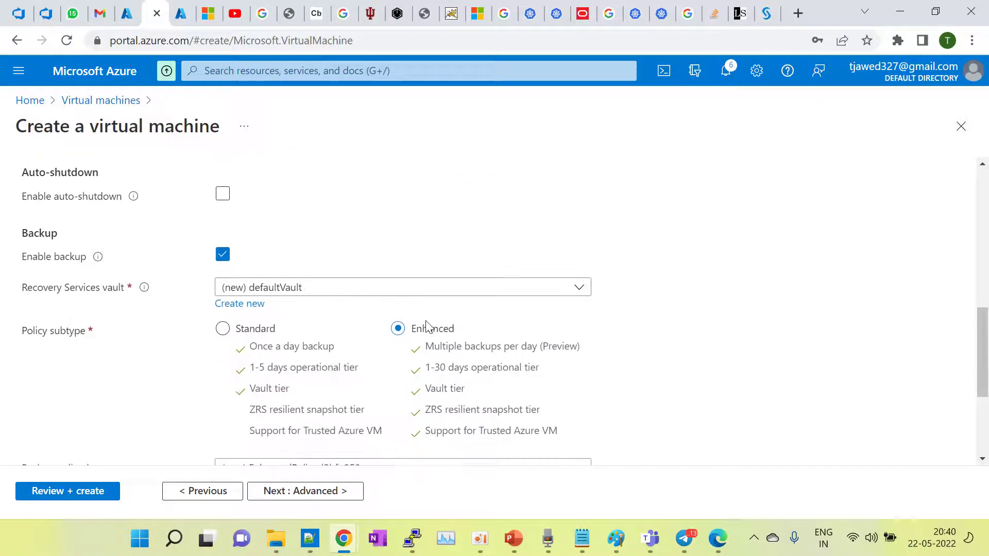
click(223, 211)
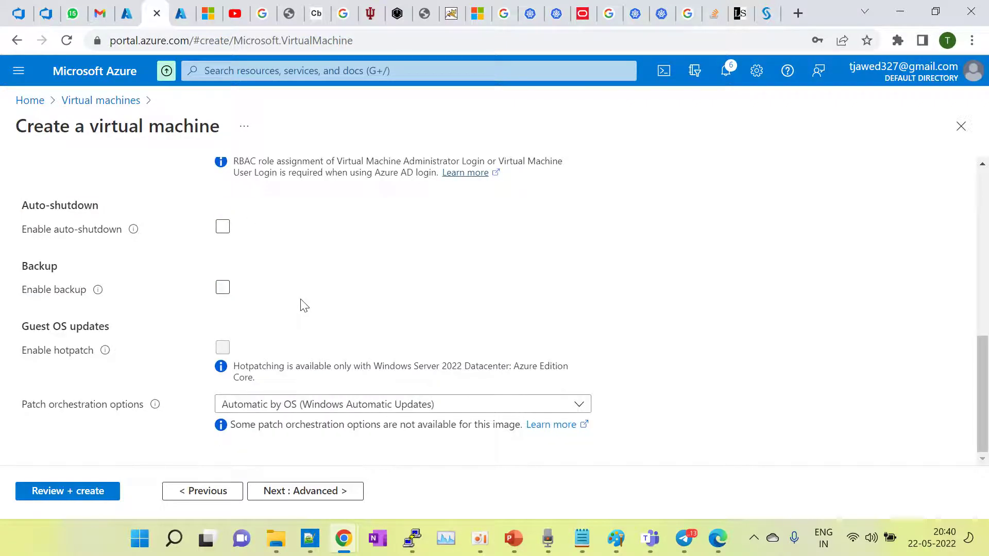
click(223, 287)
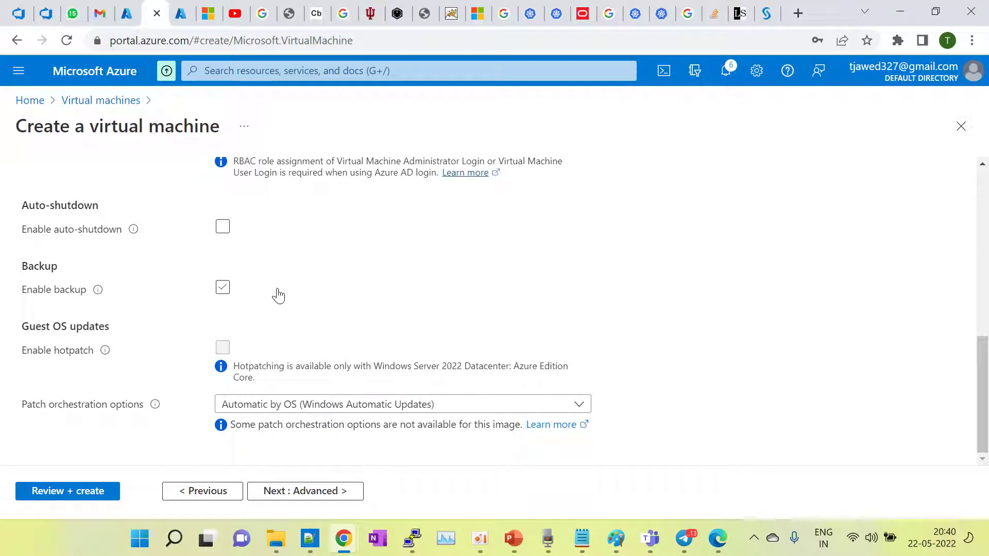
Step: Review the Advanced tab, leaving its defaults, and continue to Tags
click(320, 502)
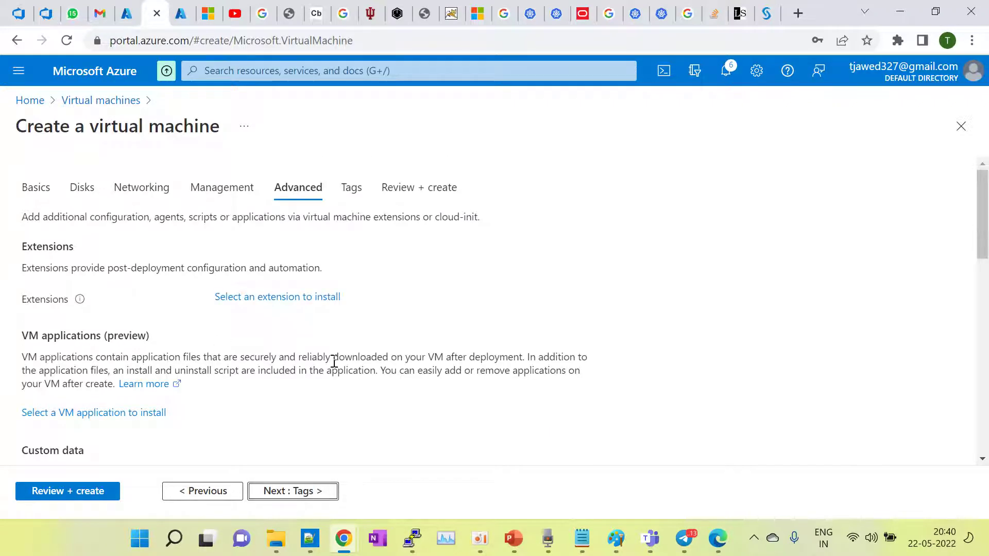
scroll(334, 362, down, 5)
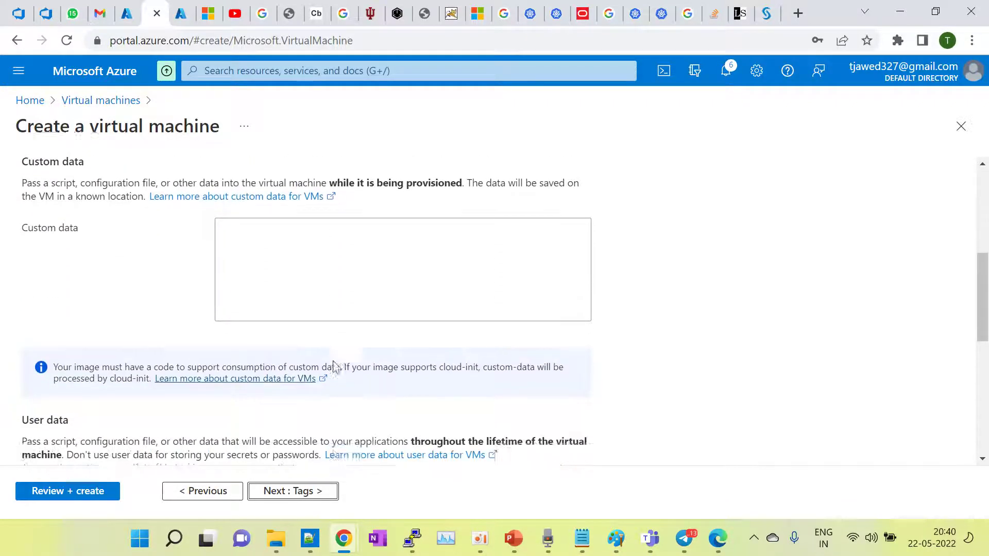
scroll(335, 363, down, 5)
scroll(334, 362, down, 2)
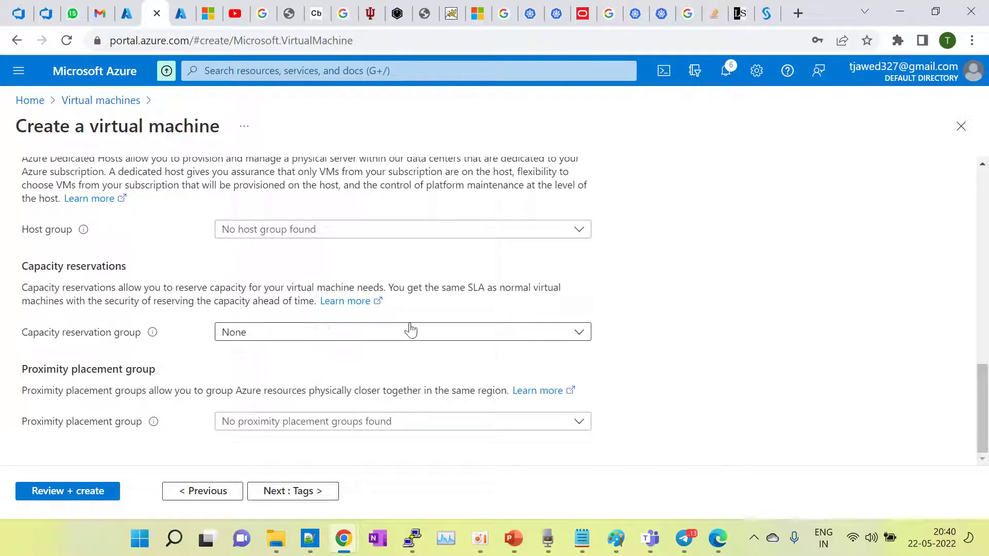
scroll(410, 329, up, 10)
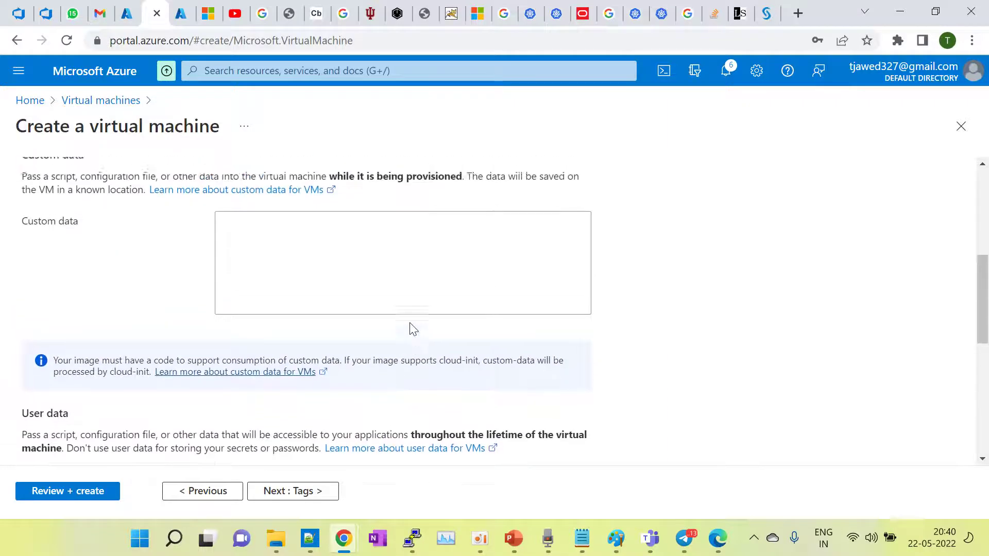
scroll(414, 330, up, 2)
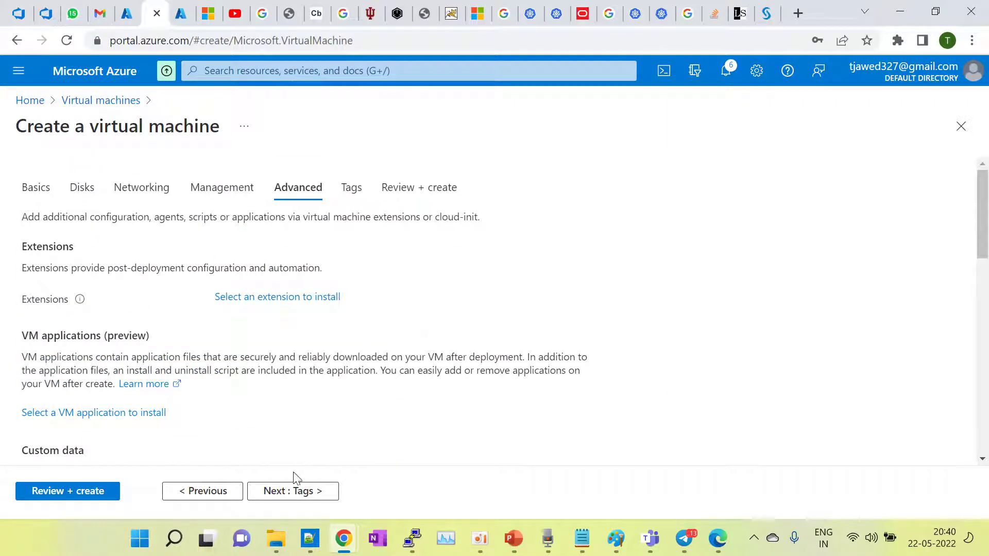
click(293, 491)
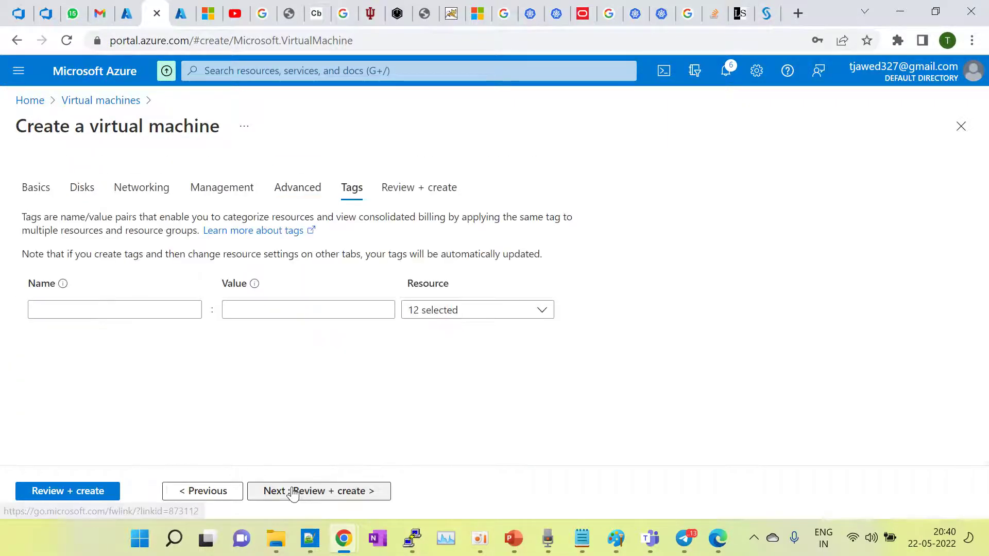
Step: Add a tag named prod with value monitoring, then go to Review + create
click(111, 308)
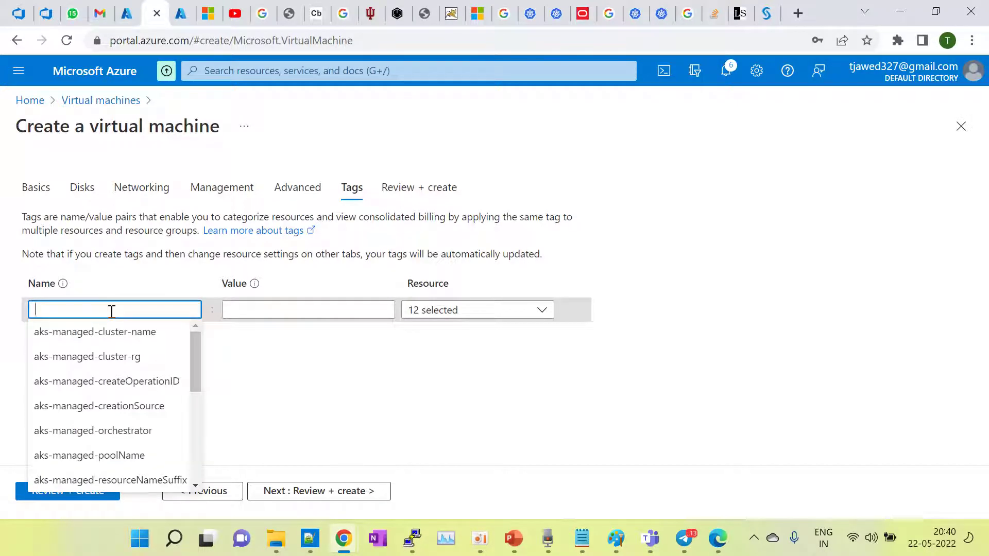
text(prod)
click(256, 312)
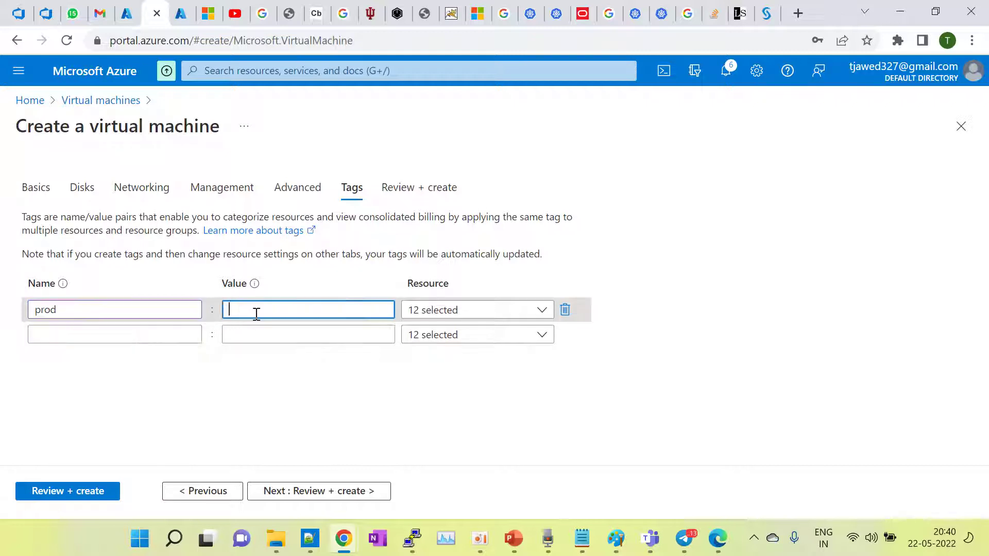
text(mont)
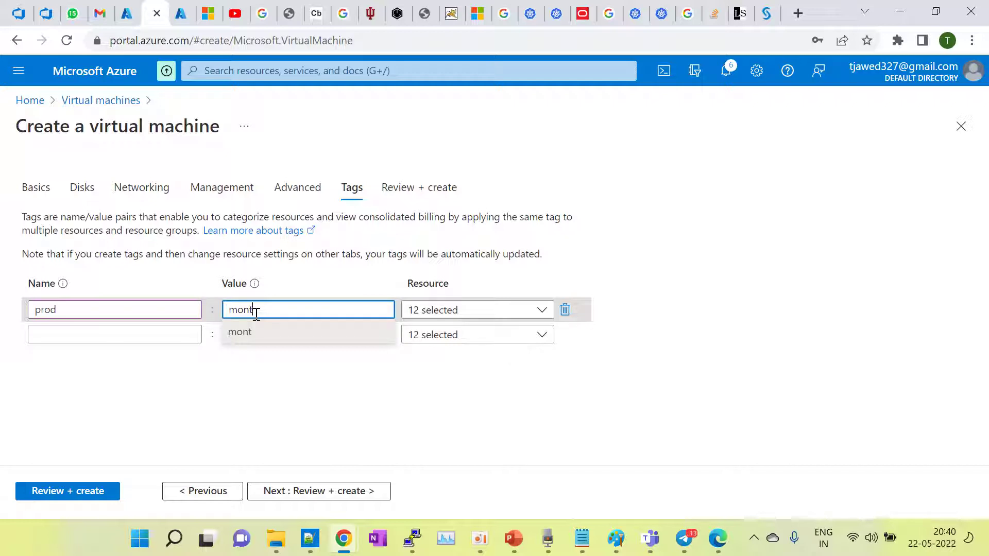
text(ooring)
click(278, 422)
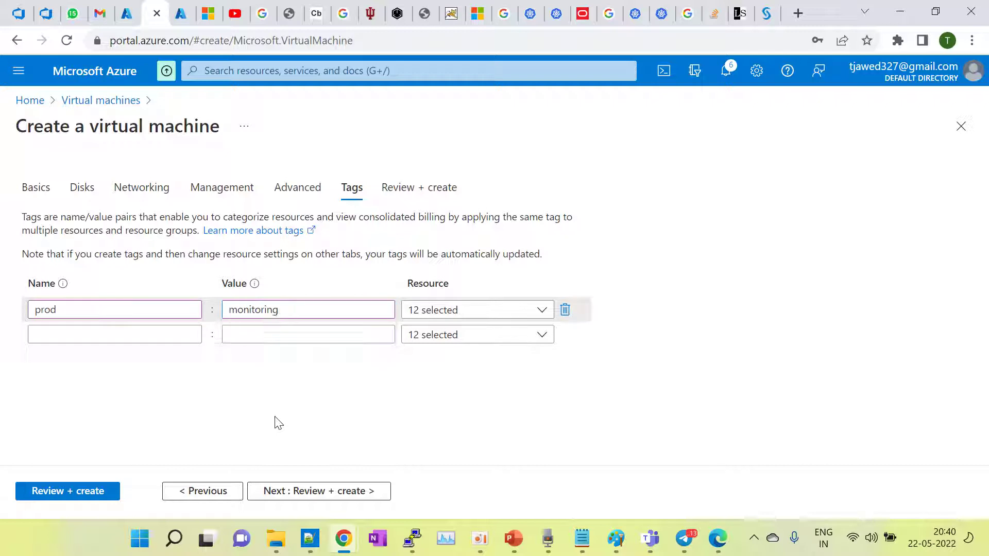
click(309, 491)
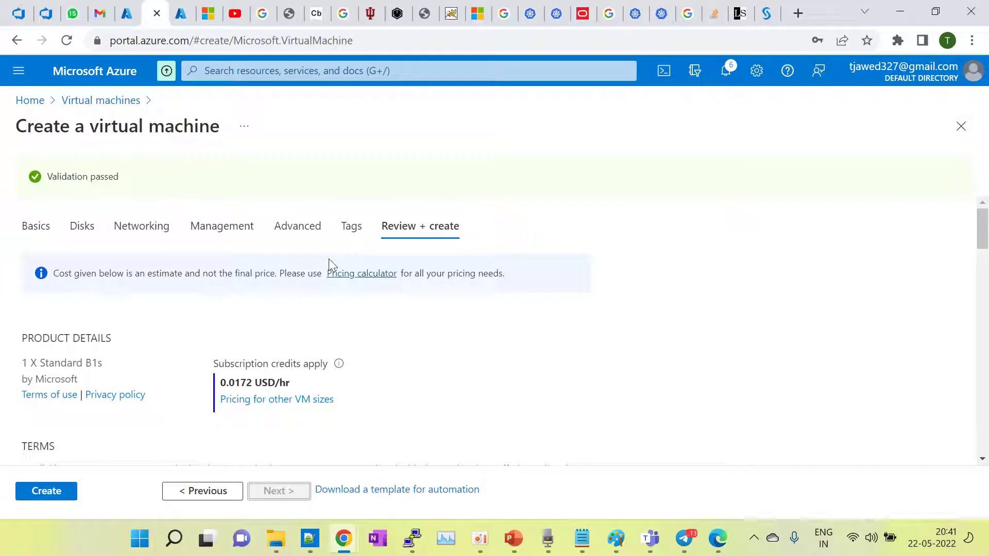
Step: Go back to Tags and inspect which resources the prod tag applies to
click(352, 232)
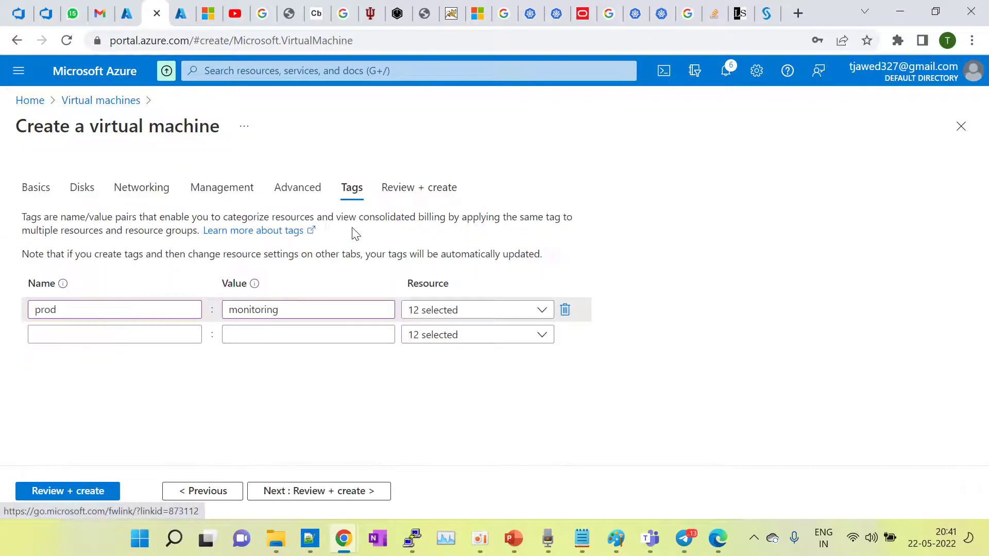
click(497, 312)
scroll(517, 452, down, 3)
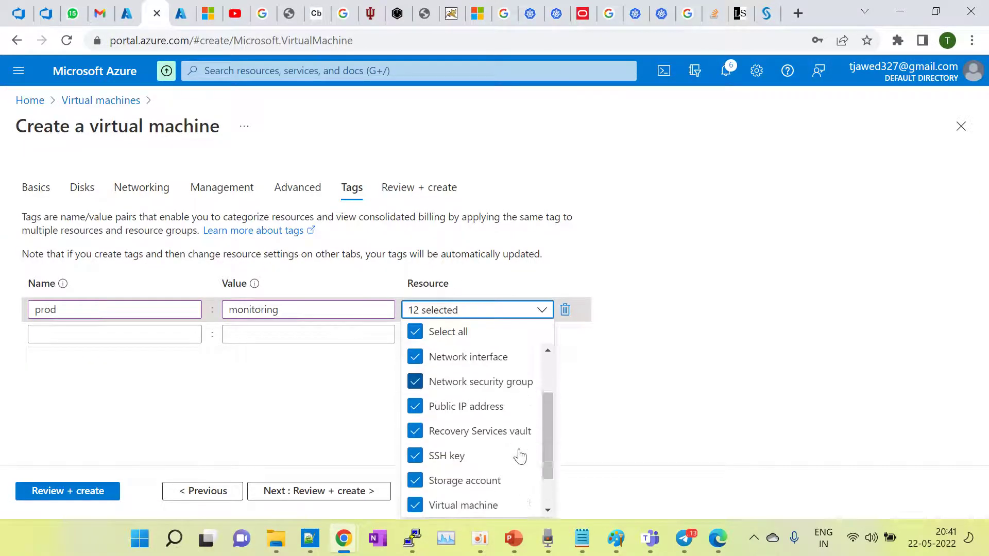
scroll(520, 456, up, 3)
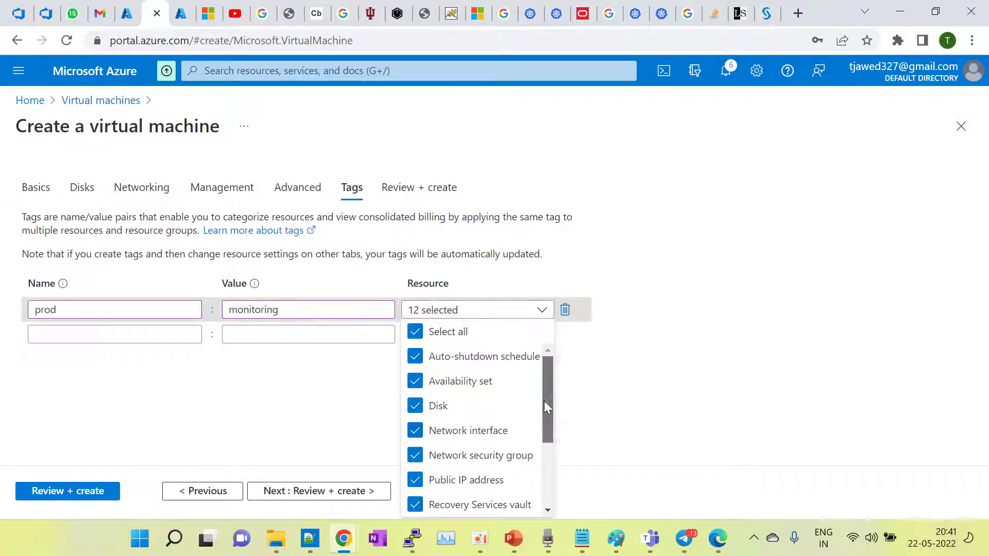
drag(544, 401, 545, 466)
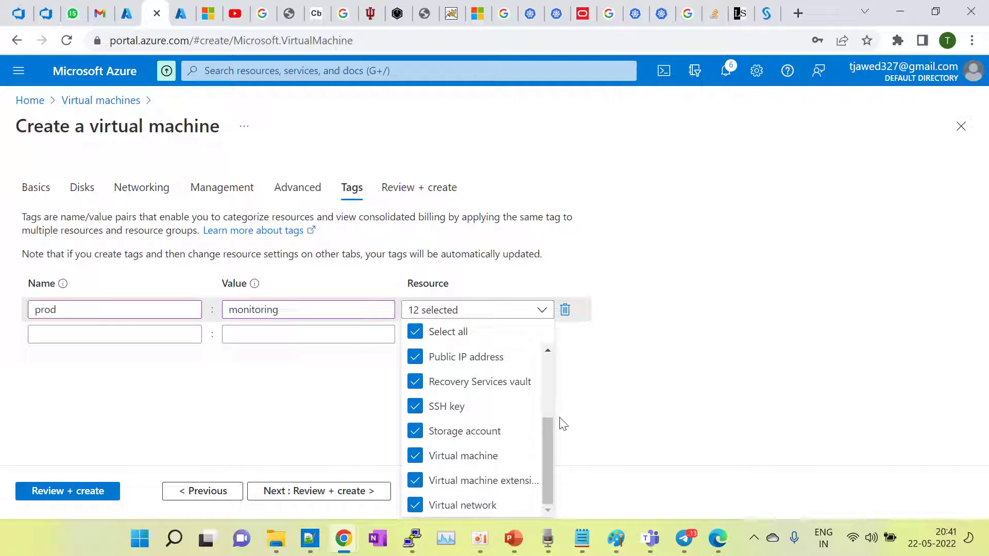
drag(549, 433, 559, 368)
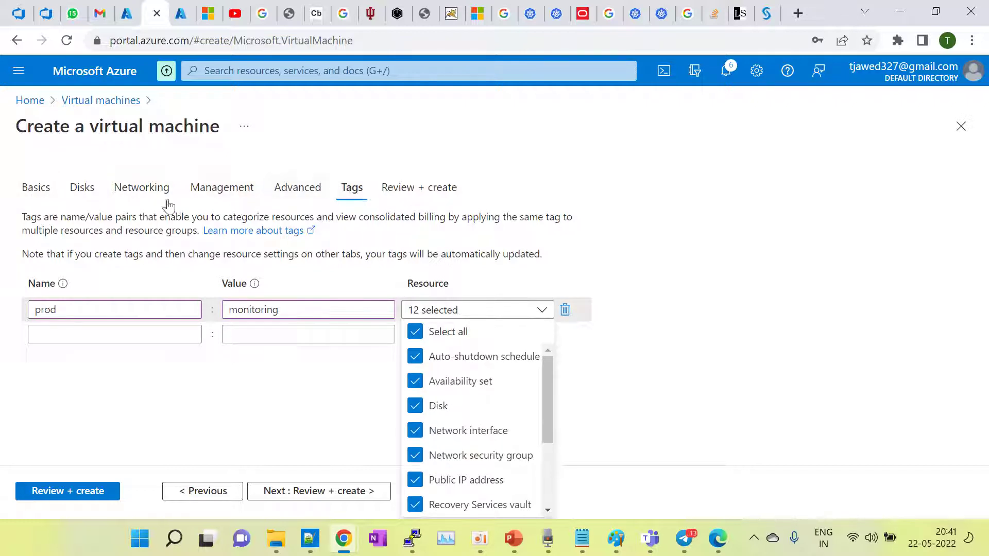
Step: Step through Disks, Networking and Advanced back to Review + create, where validation passes
click(90, 197)
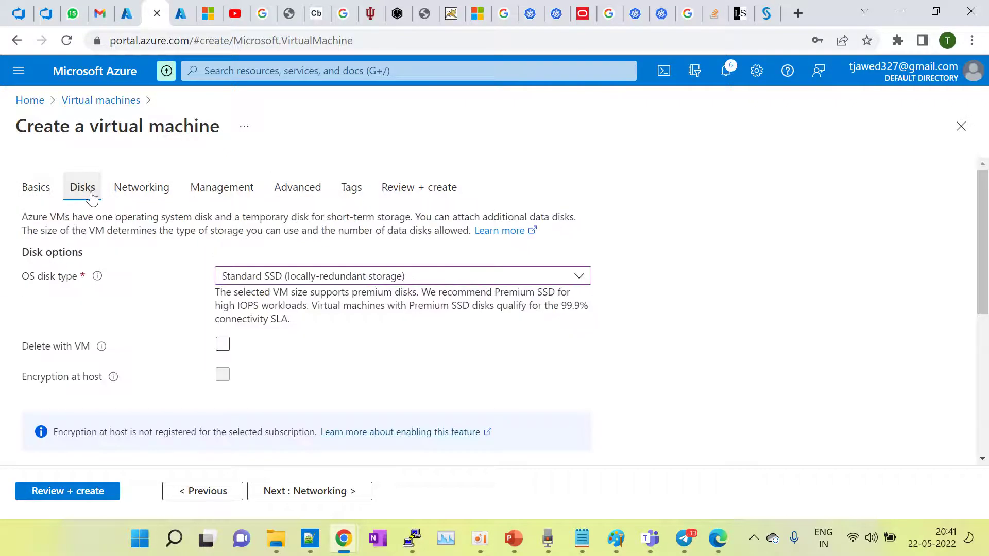
click(138, 192)
click(272, 192)
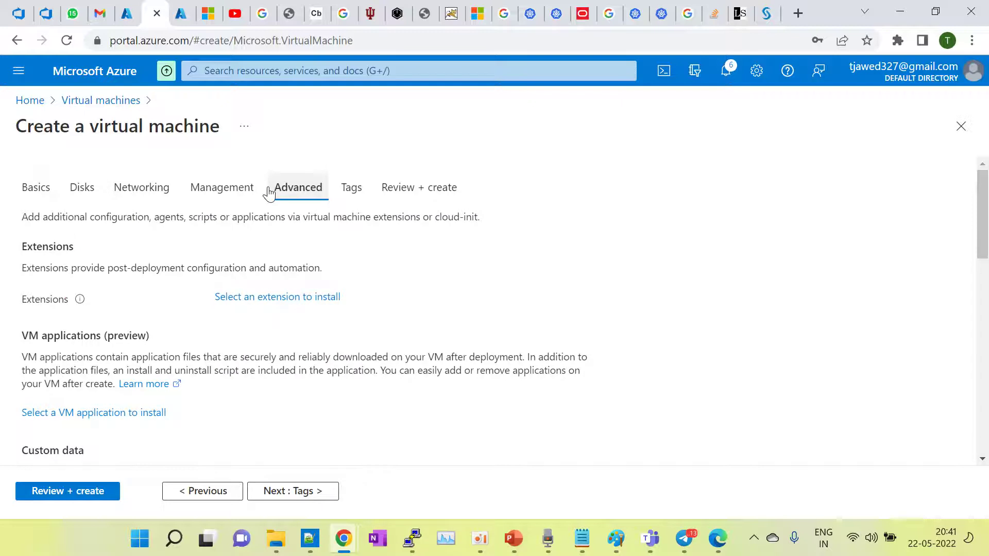
click(415, 189)
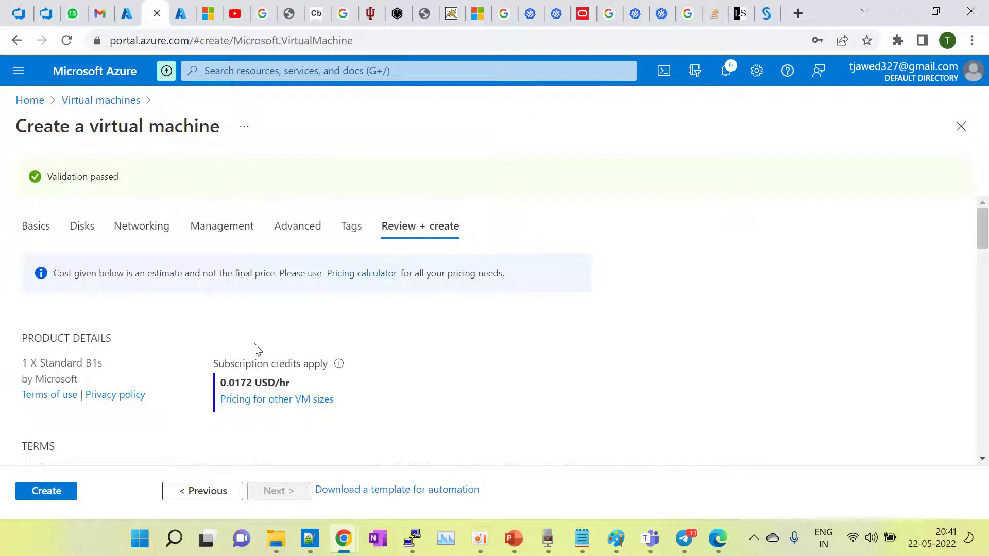
Step: Exclude Availability set and Disk from the prod : monitoring tag, then return to Review + create
click(350, 221)
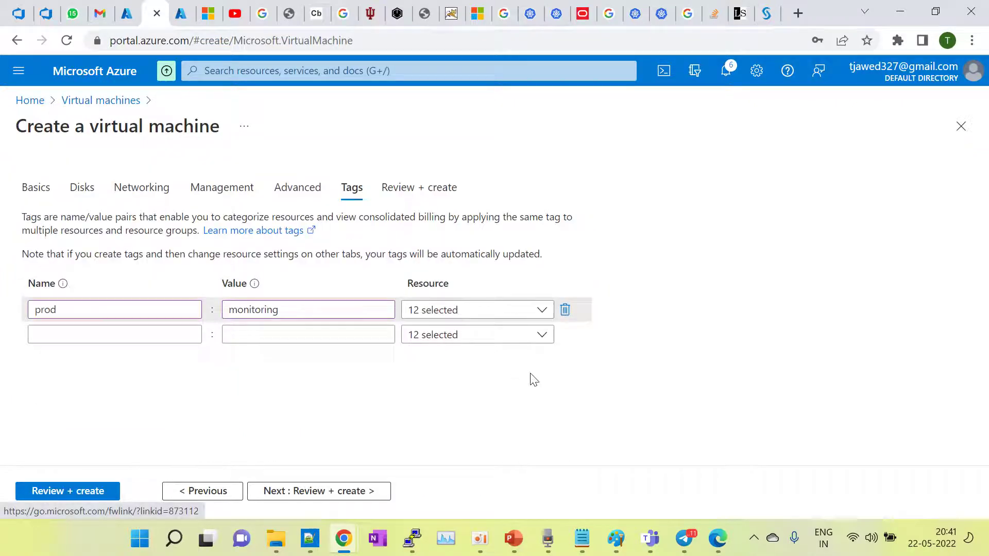
click(541, 314)
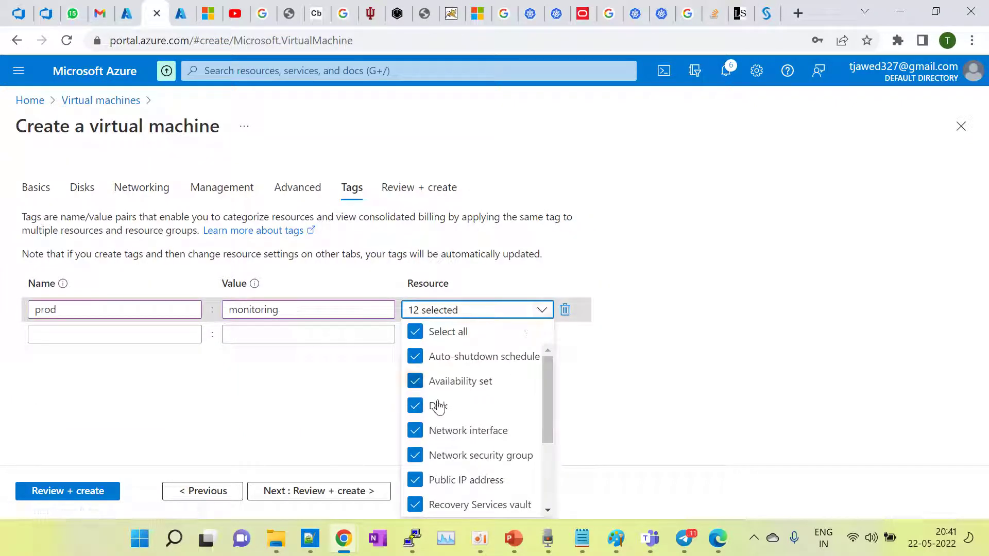
click(416, 382)
click(415, 408)
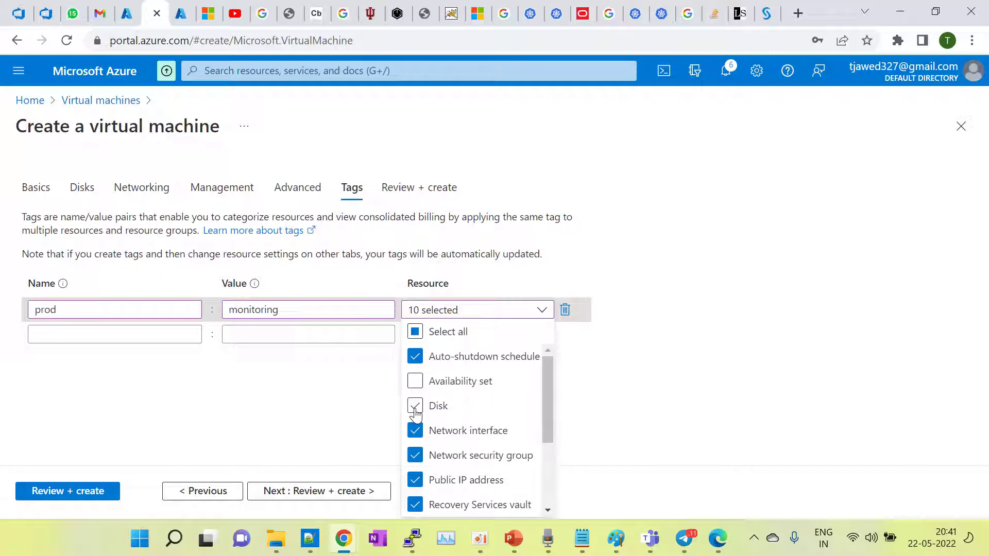
click(352, 417)
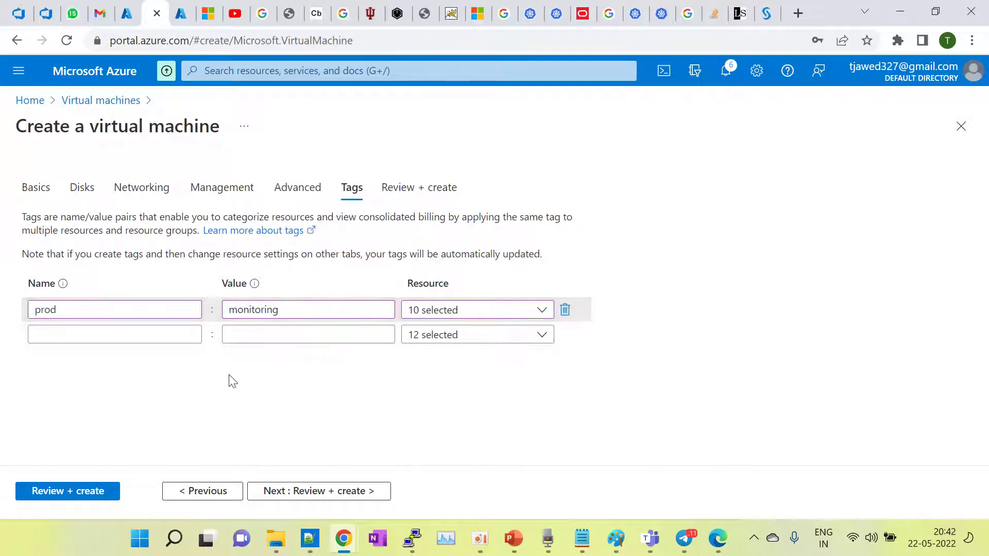
click(60, 490)
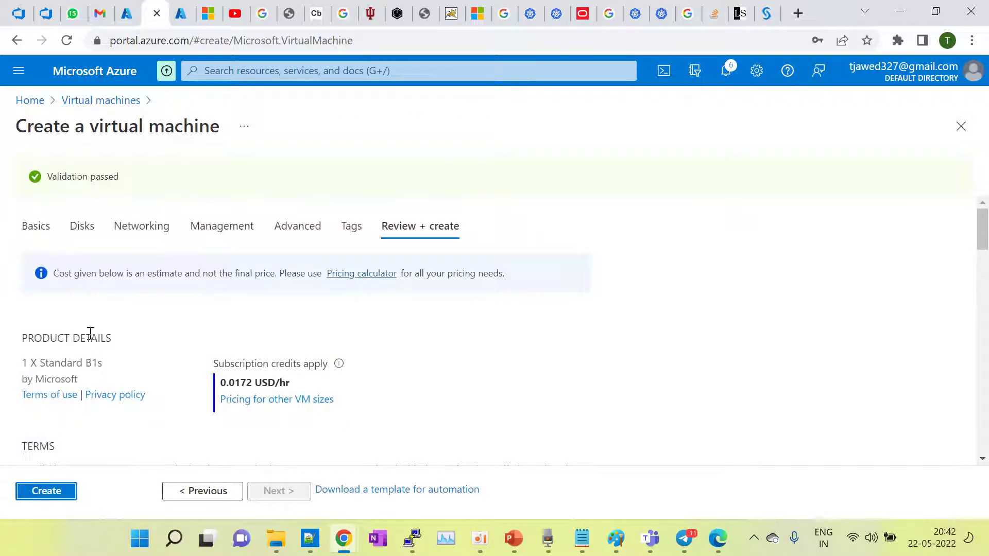
Step: Create demo-vm from the Review + create page to start its deployment
click(55, 494)
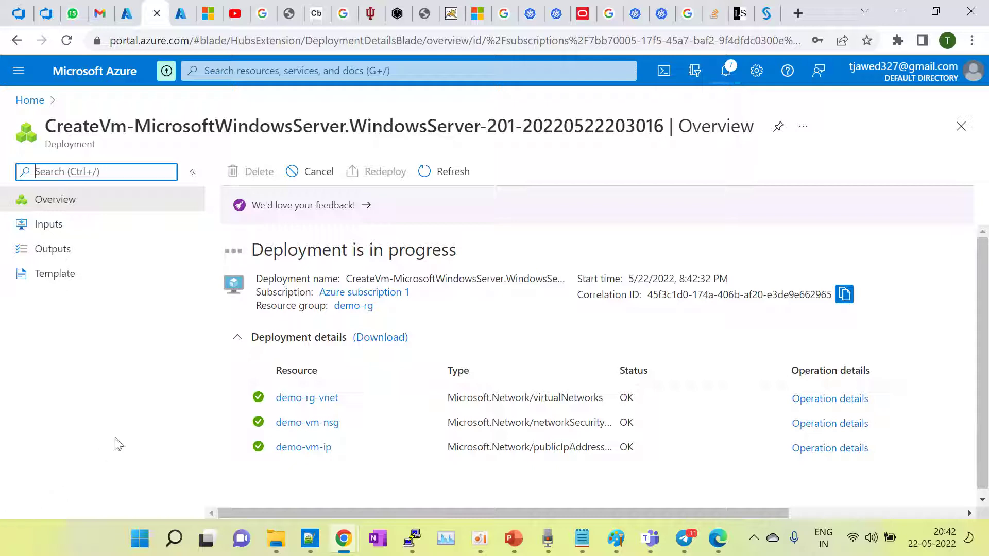
Step: Open demo-rg via demo-rg-vnet, refresh its resource list, and check deployment notifications
click(314, 403)
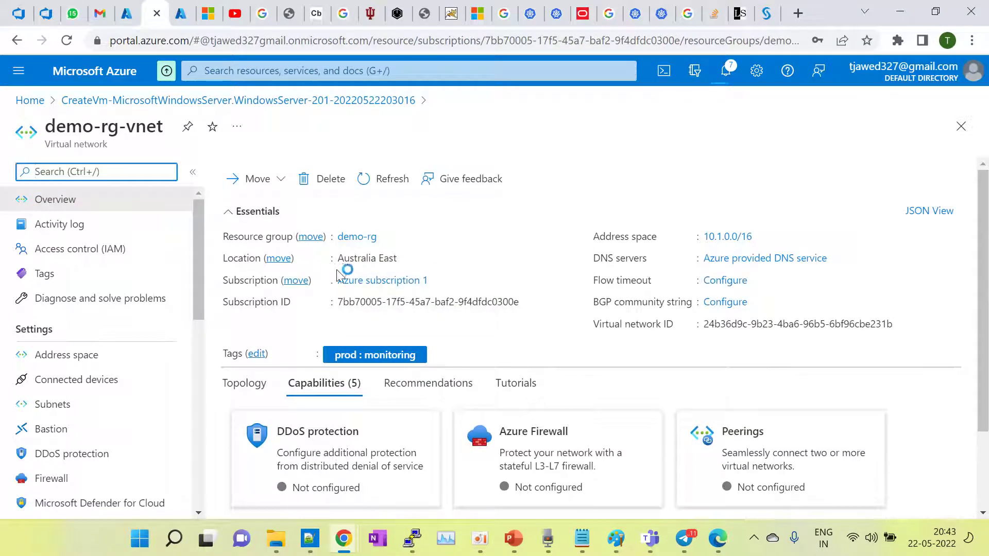
click(357, 238)
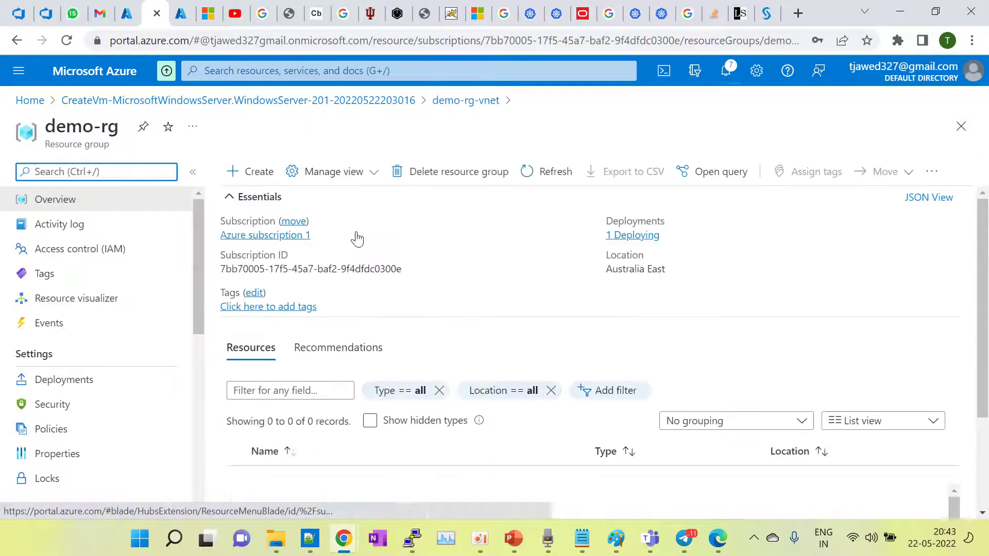
scroll(453, 360, down, 2)
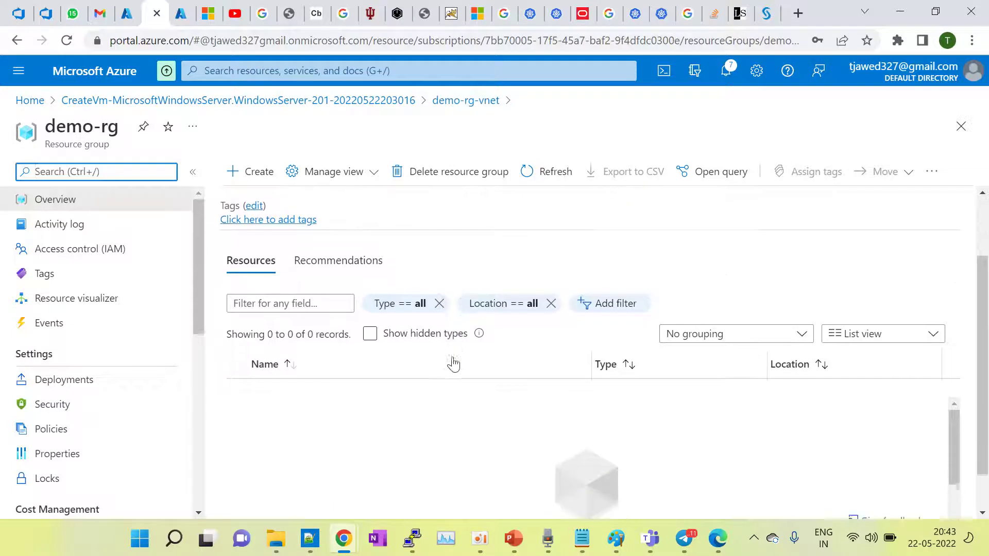
click(535, 173)
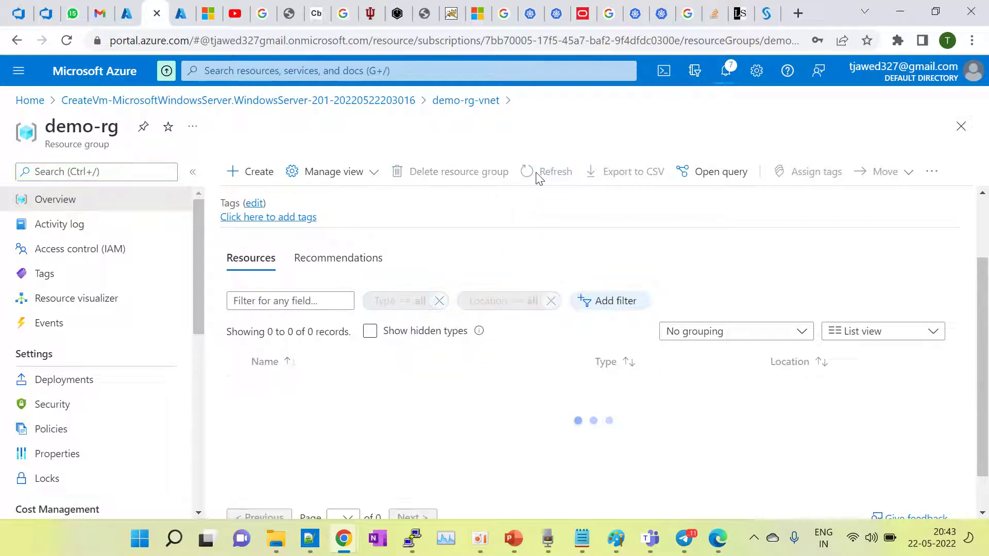
scroll(512, 262, up, 2)
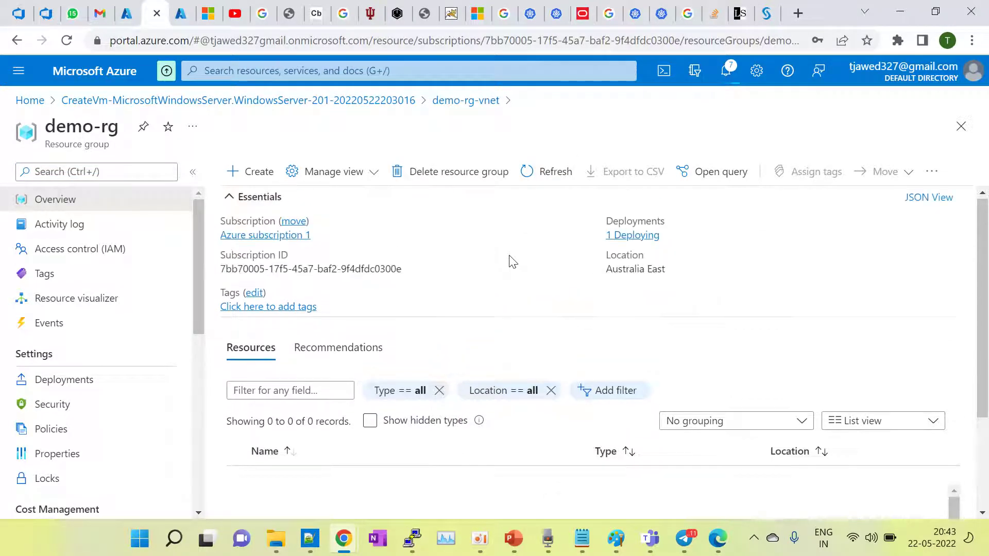
click(726, 72)
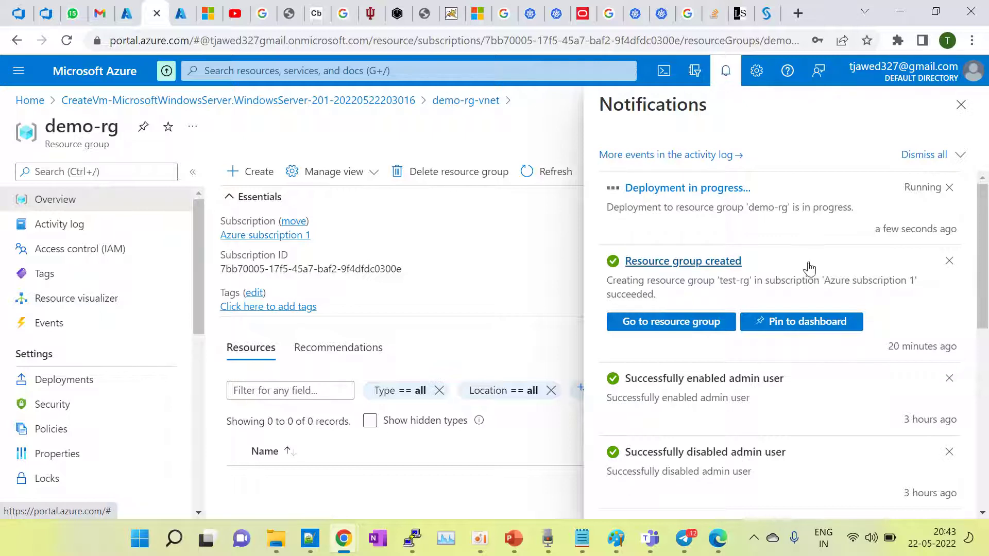
Step: Bring the Teams meeting forward, mute then unmute the microphone, and minimize the meeting
mouse_move(650, 538)
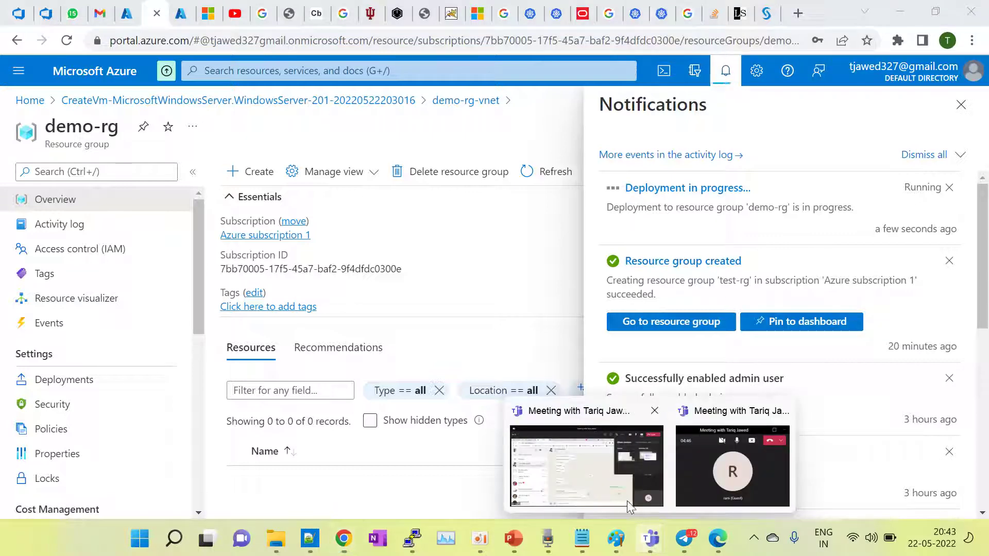
click(602, 471)
click(812, 55)
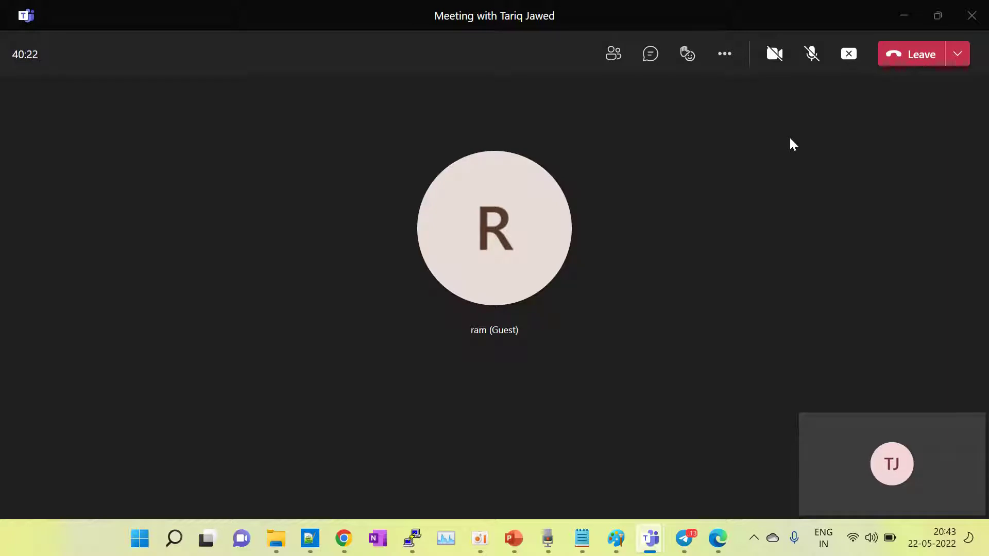
click(811, 53)
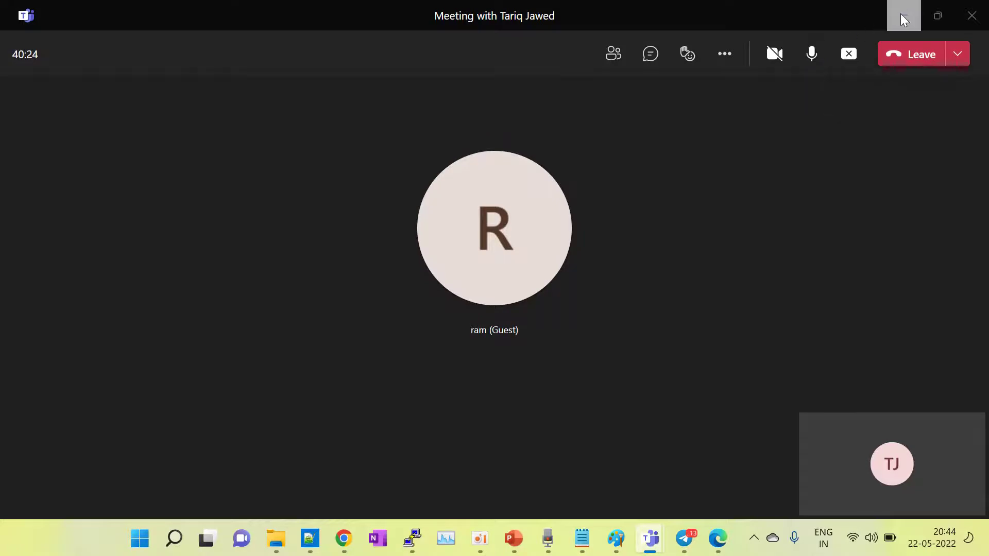
click(903, 19)
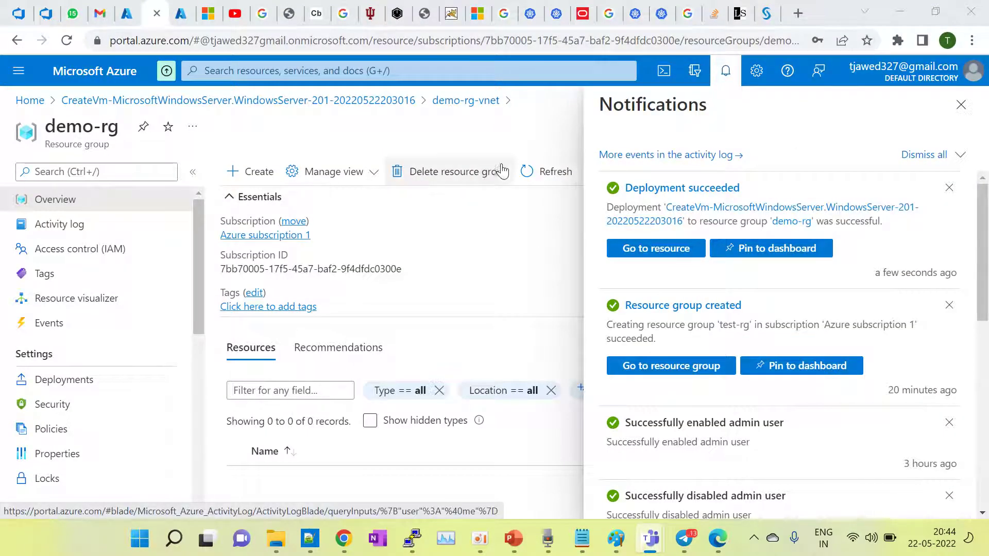
Step: Refresh demo-rg to list its six resources, close Notifications, and scroll the list
click(545, 171)
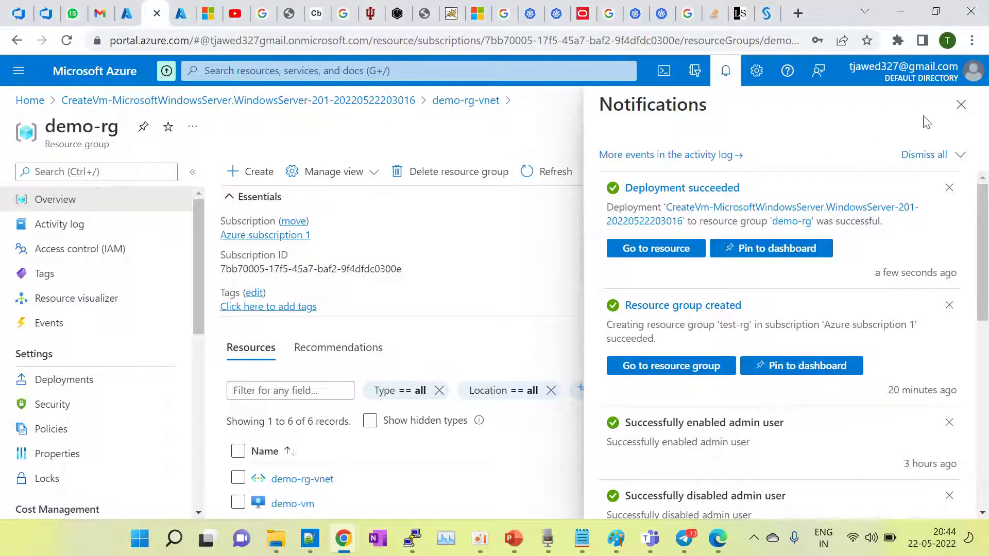
click(962, 105)
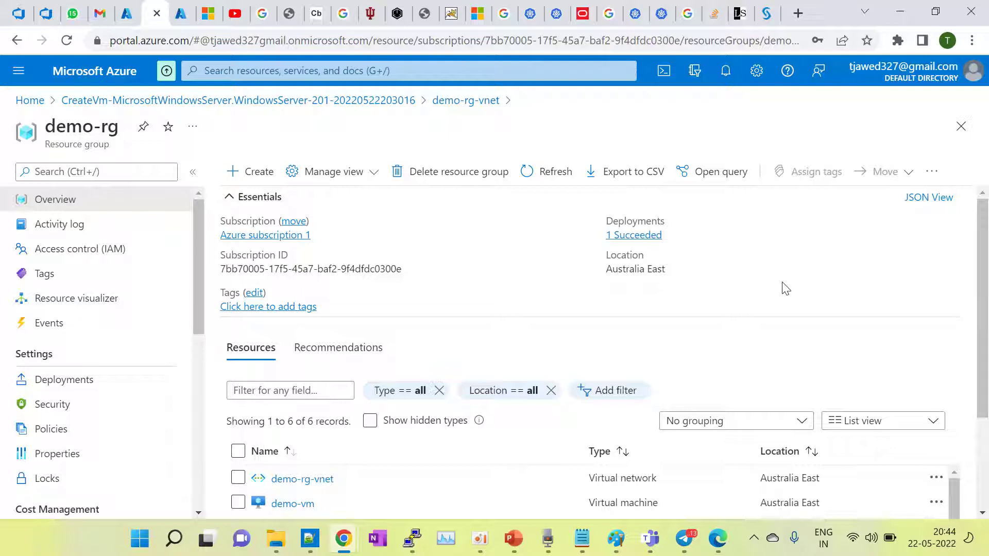
scroll(785, 289, down, 3)
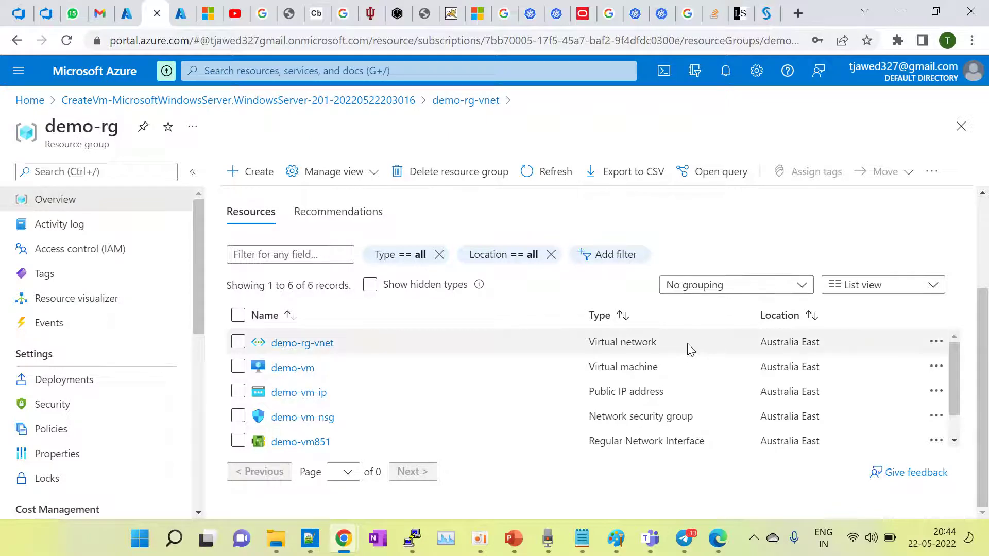
scroll(691, 347, up, 3)
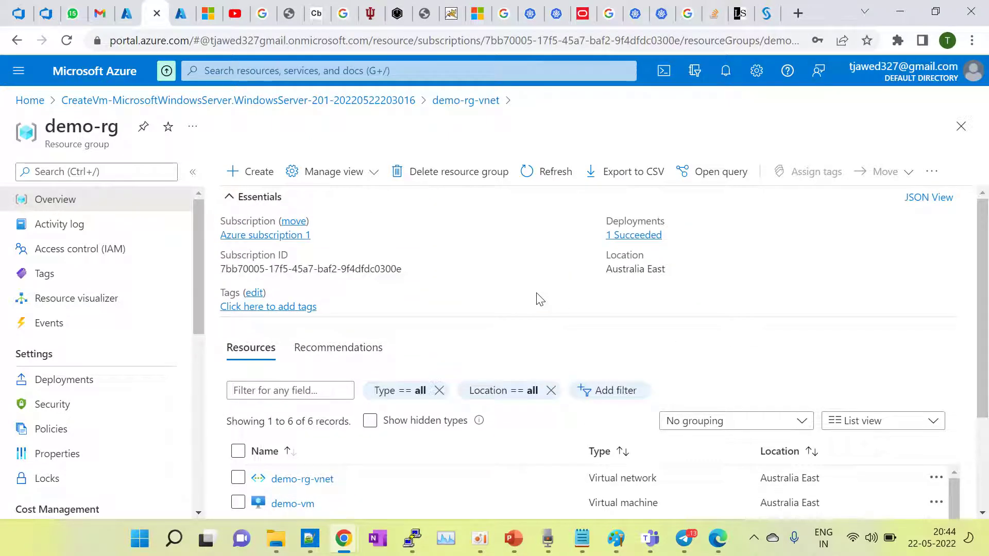
scroll(539, 299, down, 3)
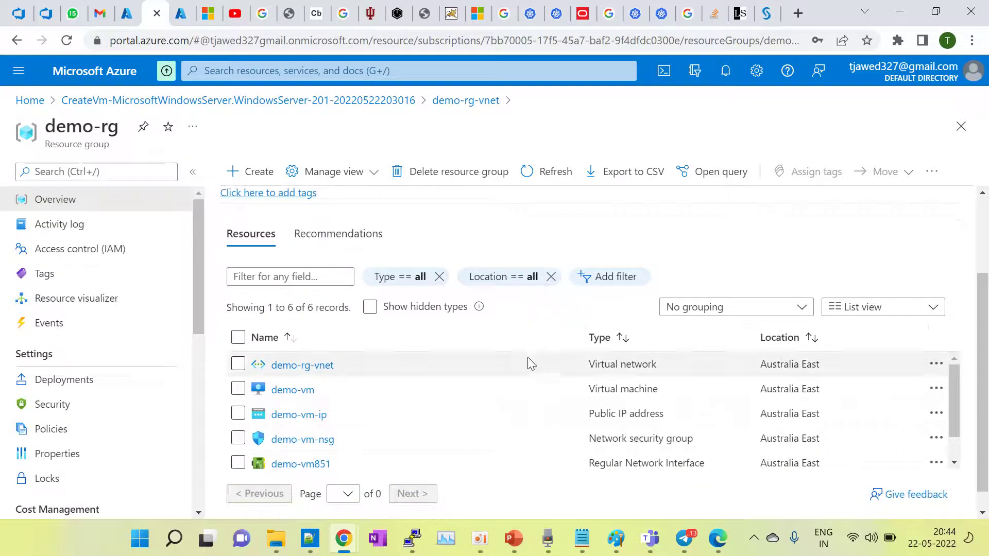
scroll(526, 391, up, 3)
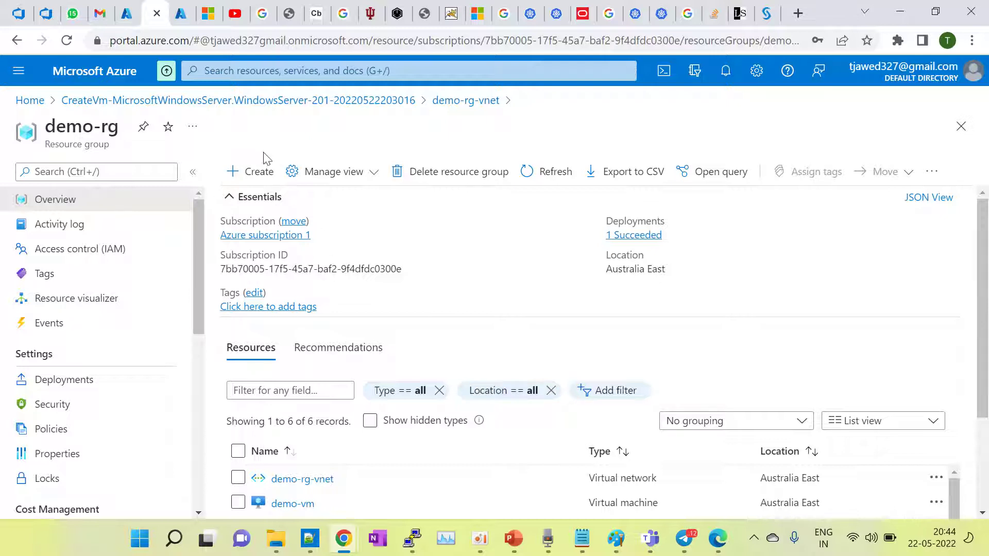
Step: Find demo-vm through a 'vir' search of Virtual machines and copy its public IP 104.210.66.199
click(225, 76)
text(vir)
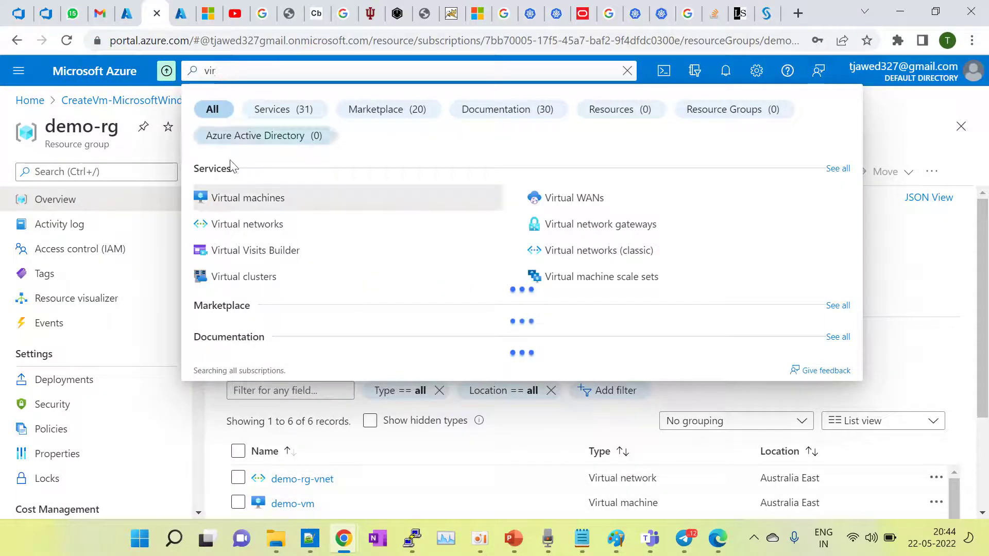
click(239, 204)
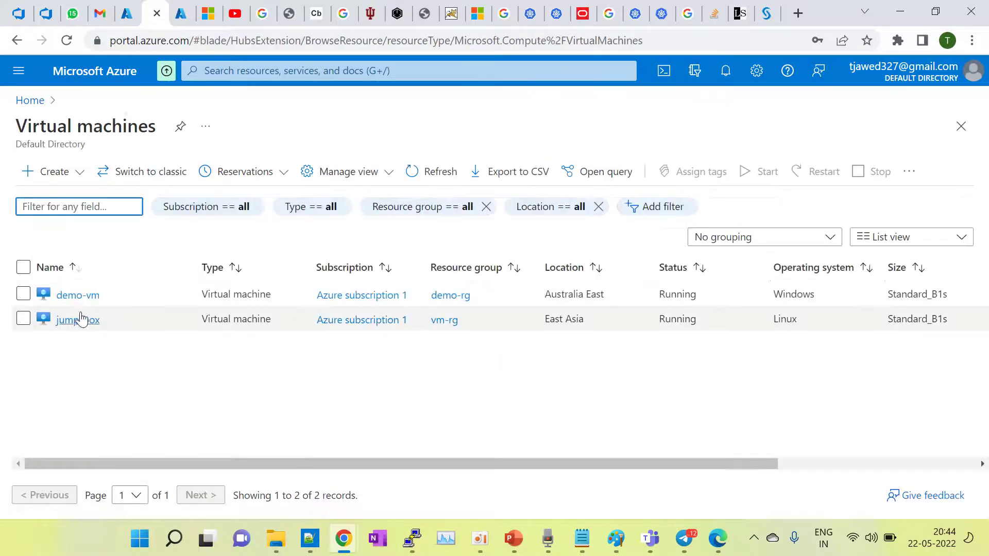
click(82, 297)
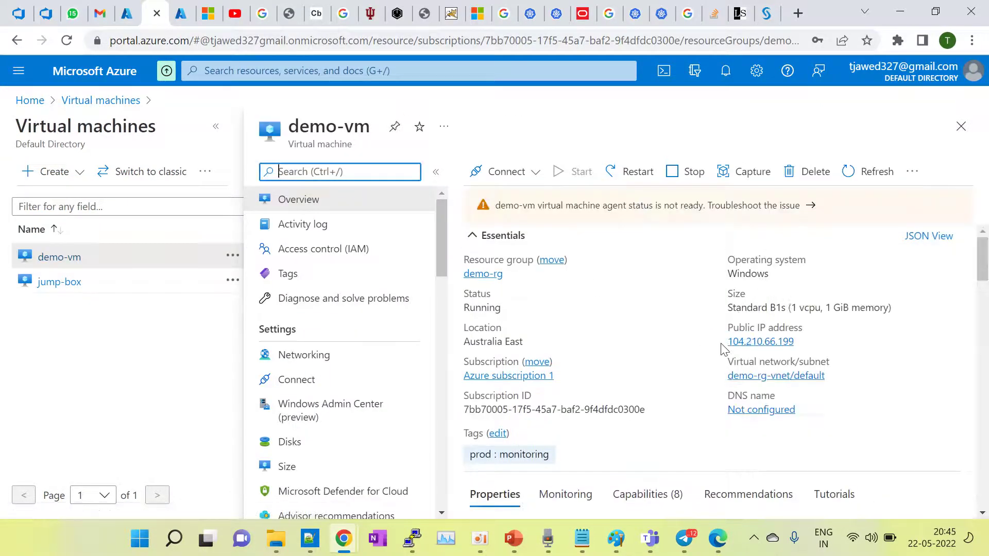
click(804, 342)
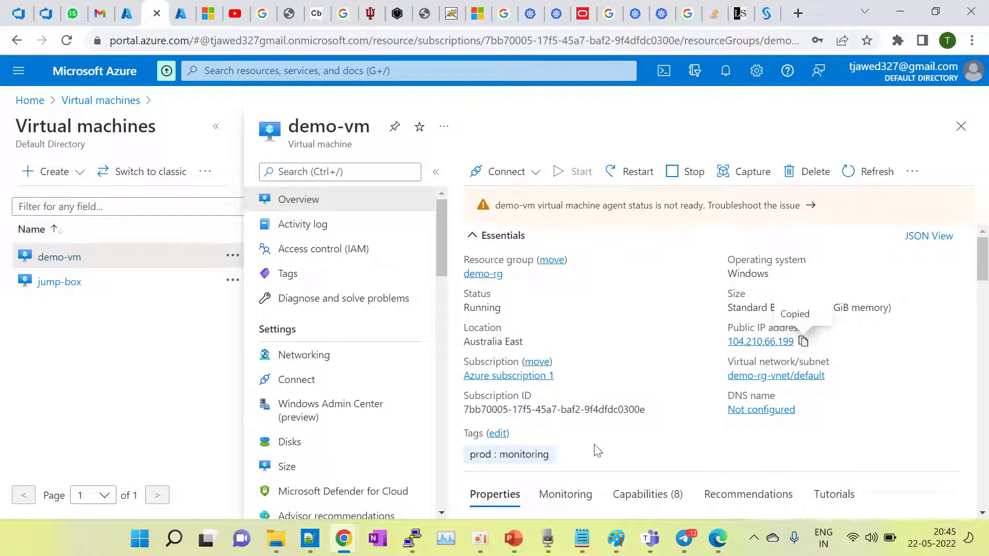
Step: Launch Remote Desktop Connection from Windows Search
click(172, 546)
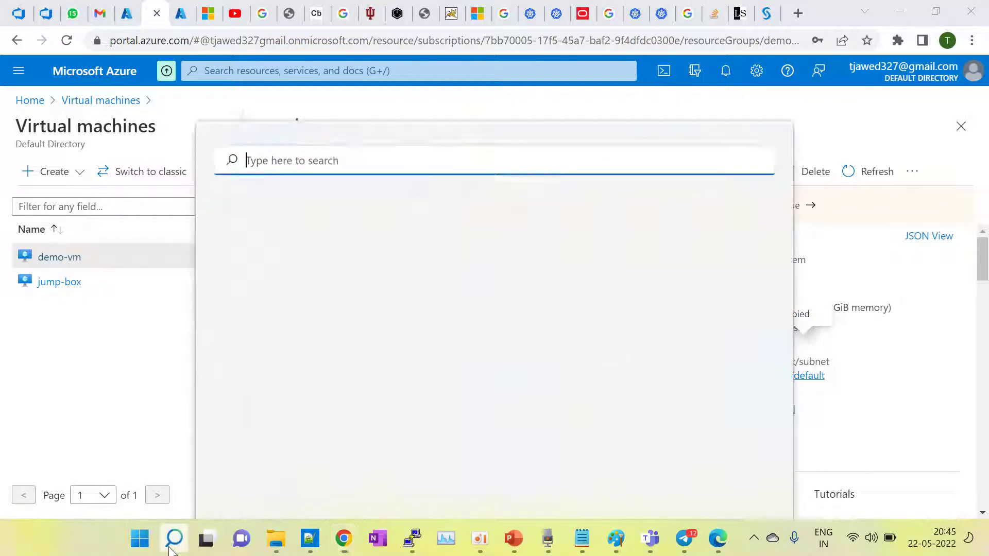
text(re)
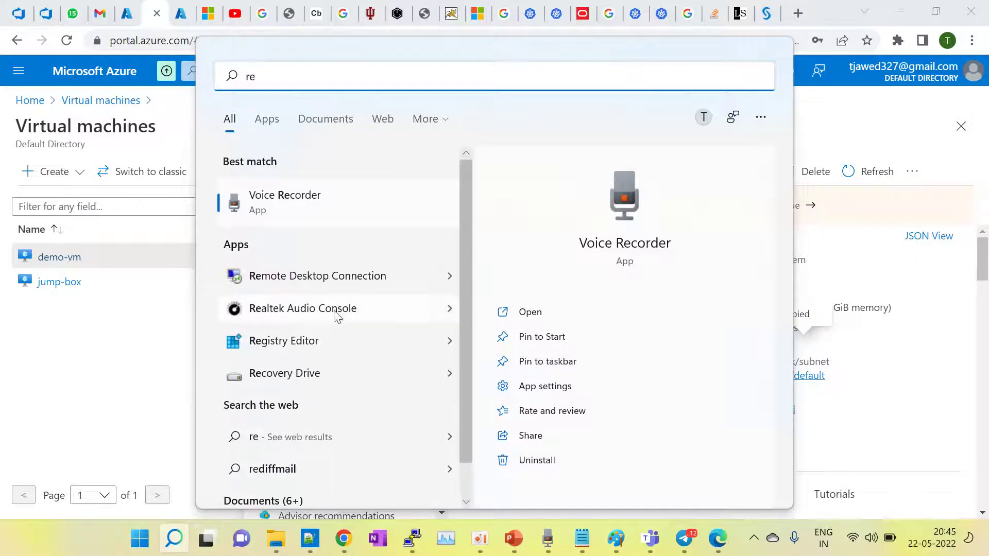
click(317, 278)
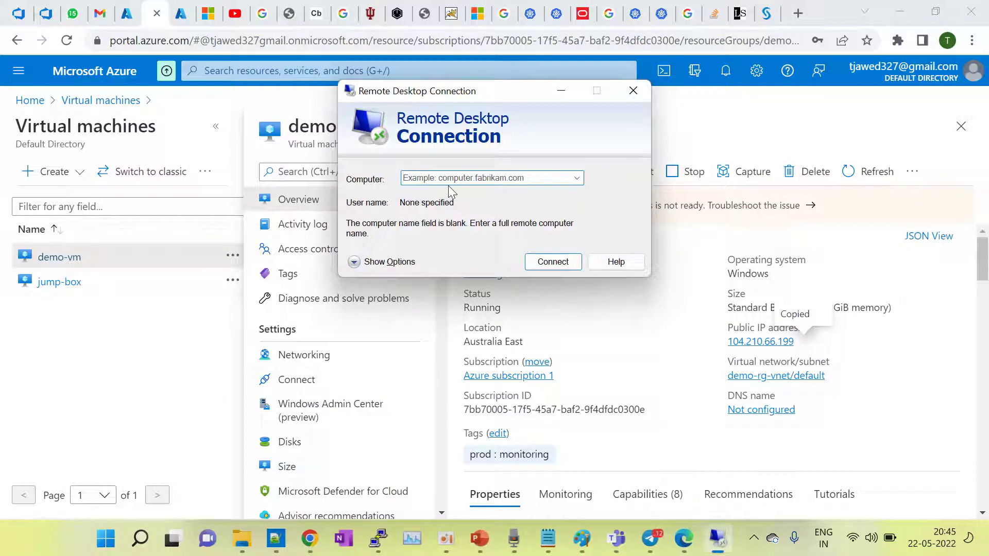
Step: Connect to 104.210.66.199 with a different account's username and password, accepting the certificate warning
key(ctrl+v)
key(Return)
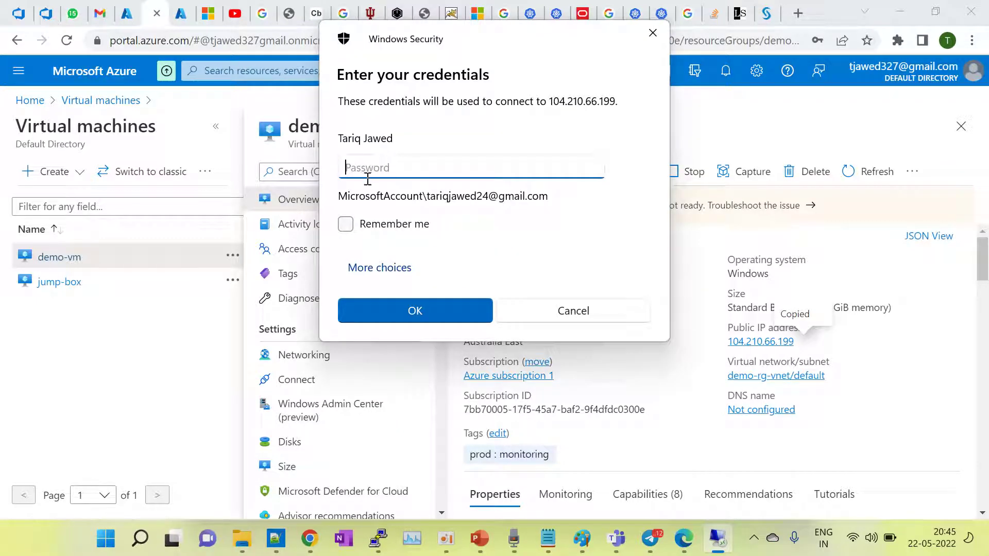
click(393, 267)
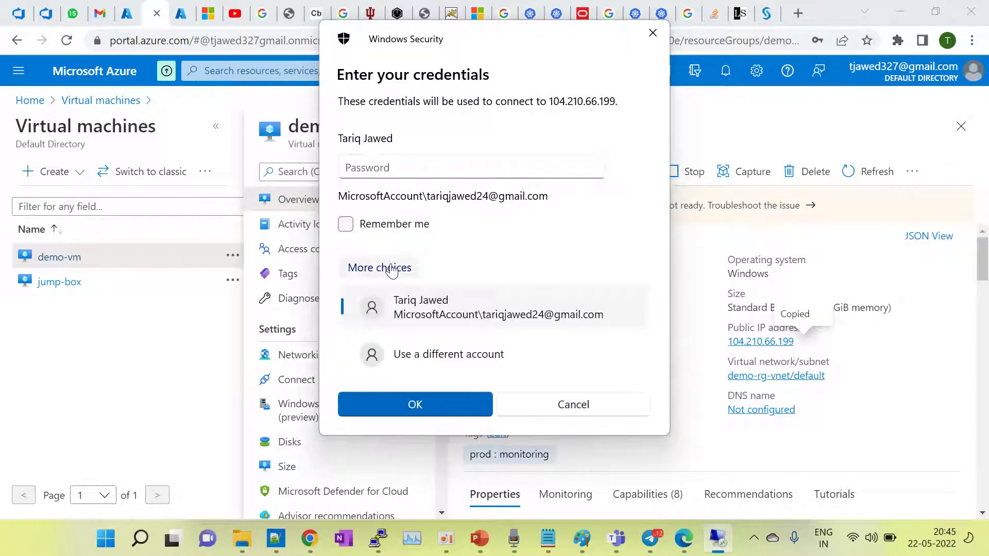
click(431, 355)
click(360, 148)
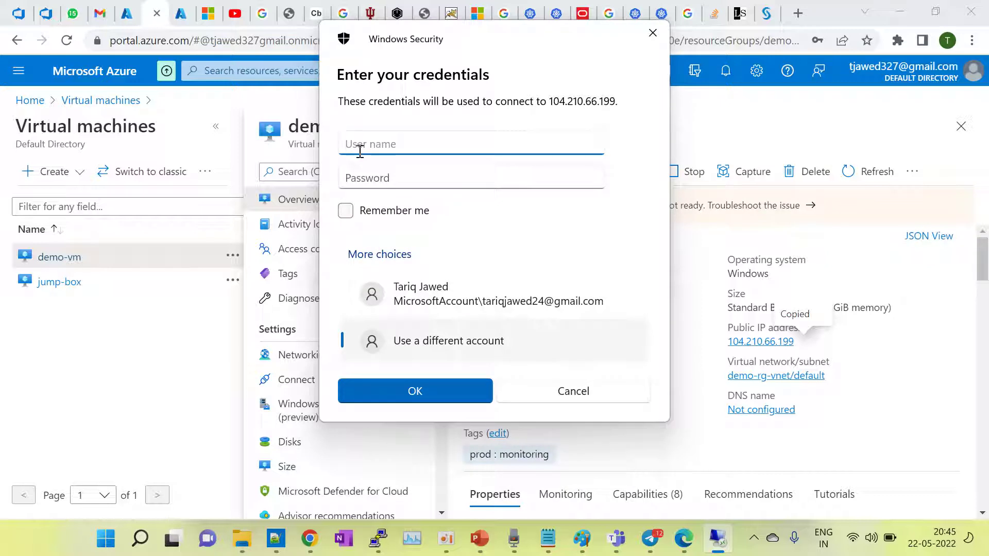
text(tejas)
click(360, 178)
text(•••••••)
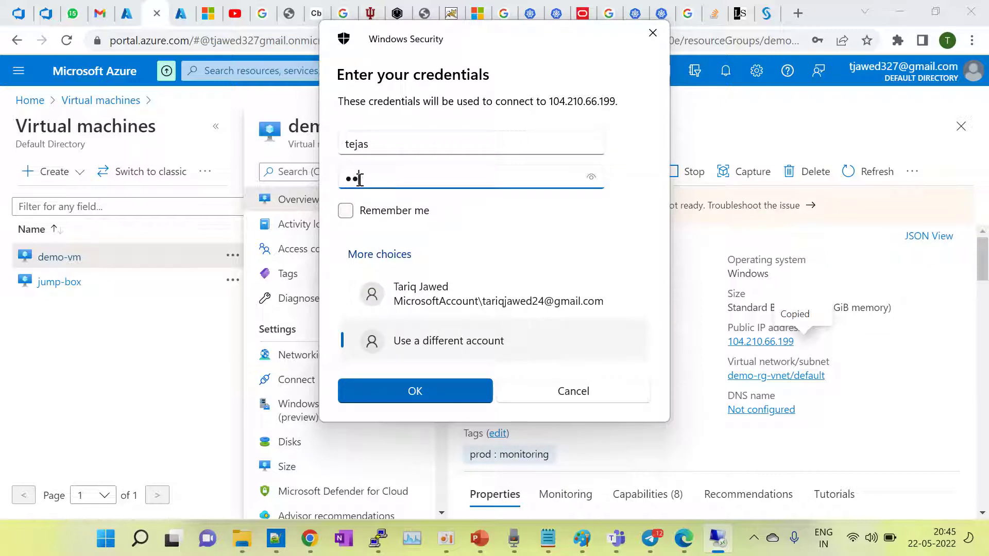
text(•••••••)
click(429, 391)
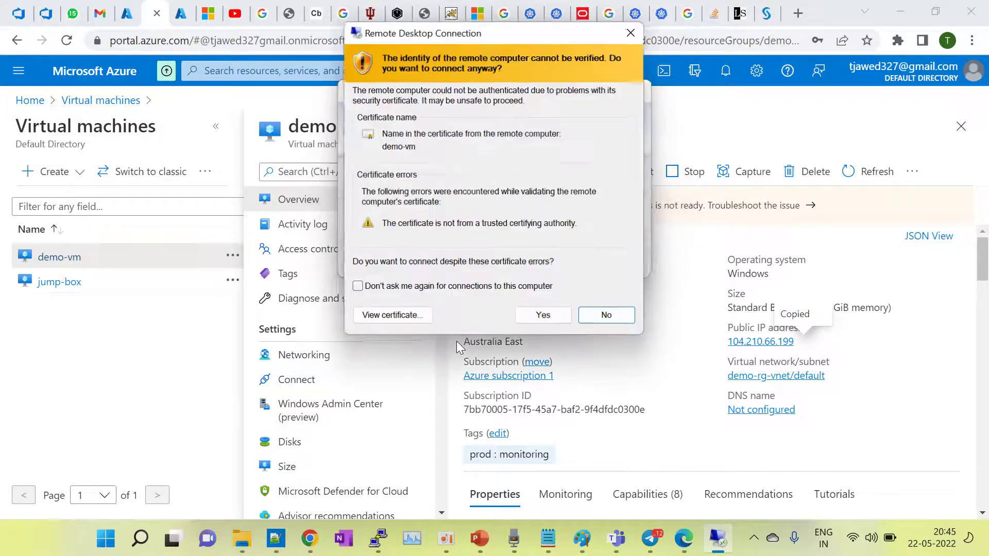
click(541, 316)
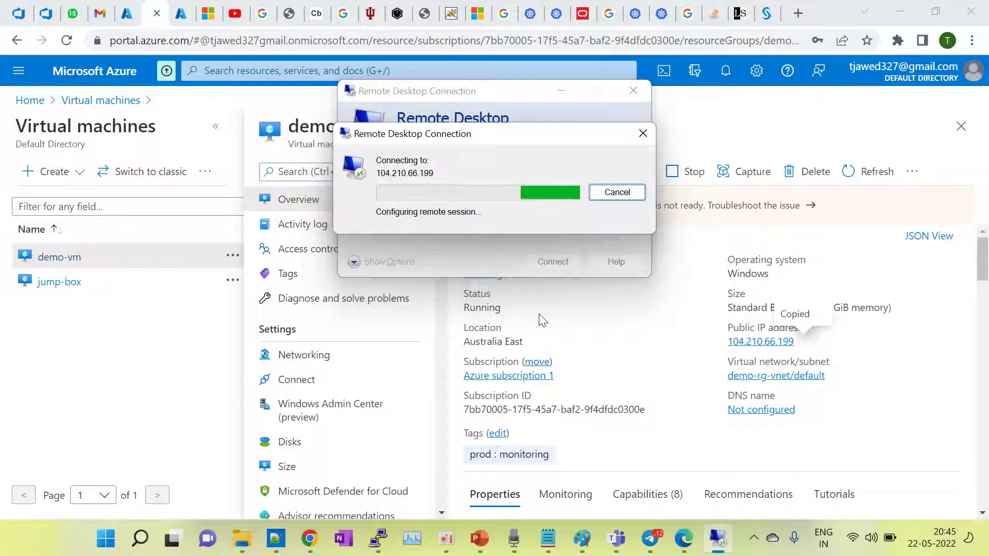
Step: Copy the jump-box VM's public IP from its overview and move the session bar right
click(60, 283)
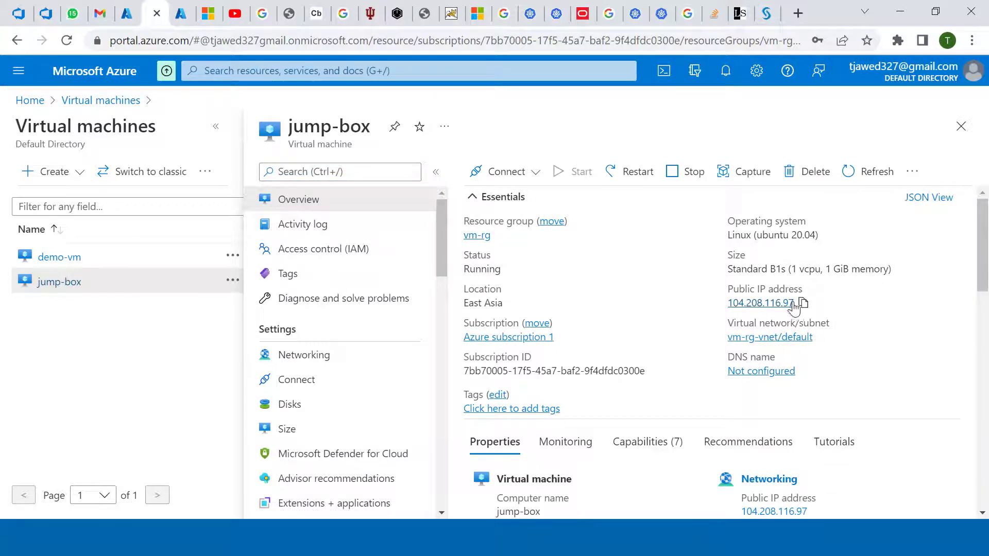
click(802, 304)
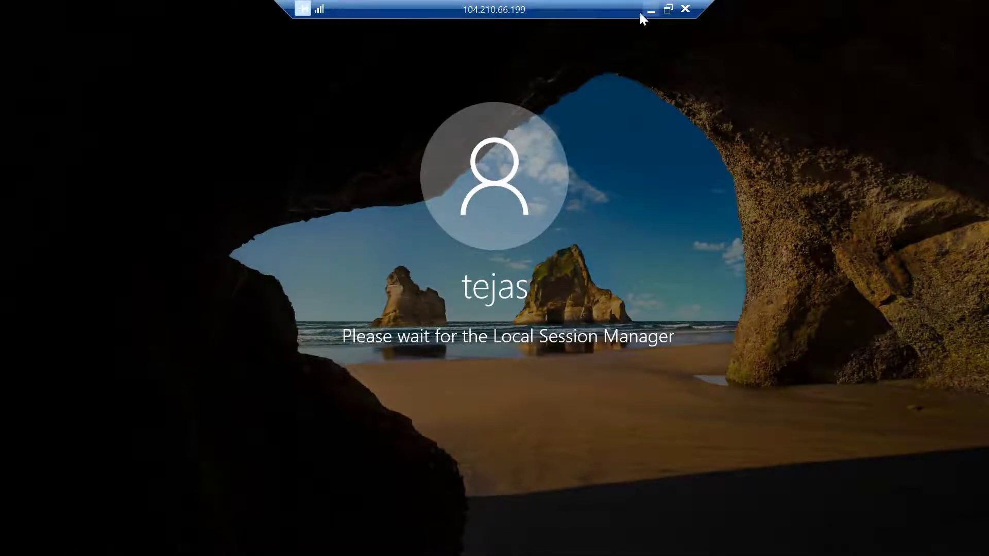
drag(592, 9, 799, 9)
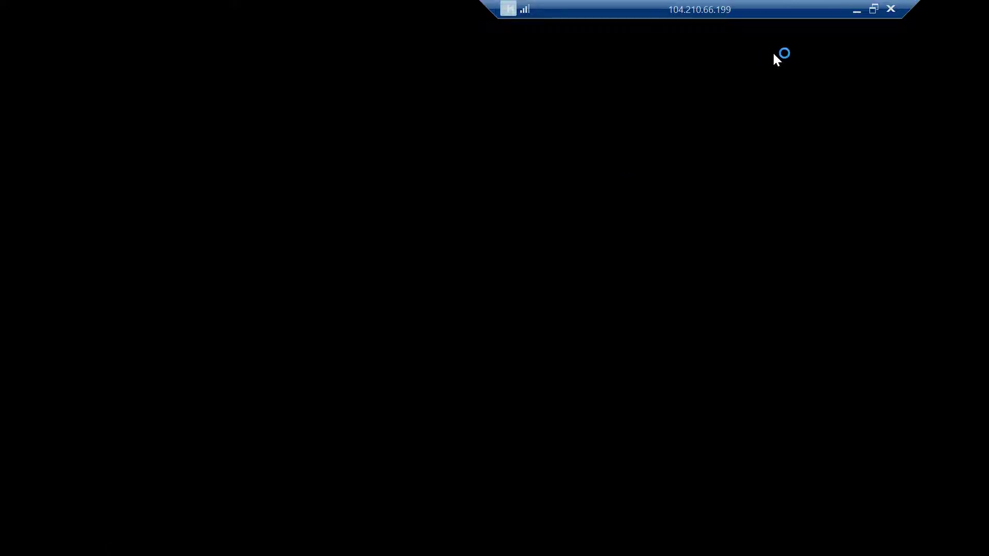
Step: Launch PuTTY from the local taskbar and open an SSH connection to 104.208.116.97
click(856, 10)
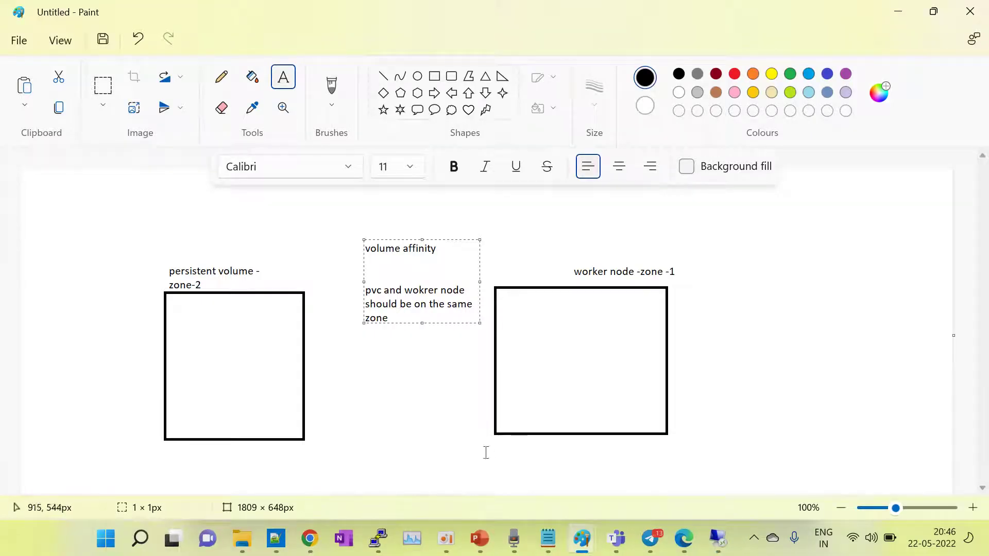
right_click(381, 535)
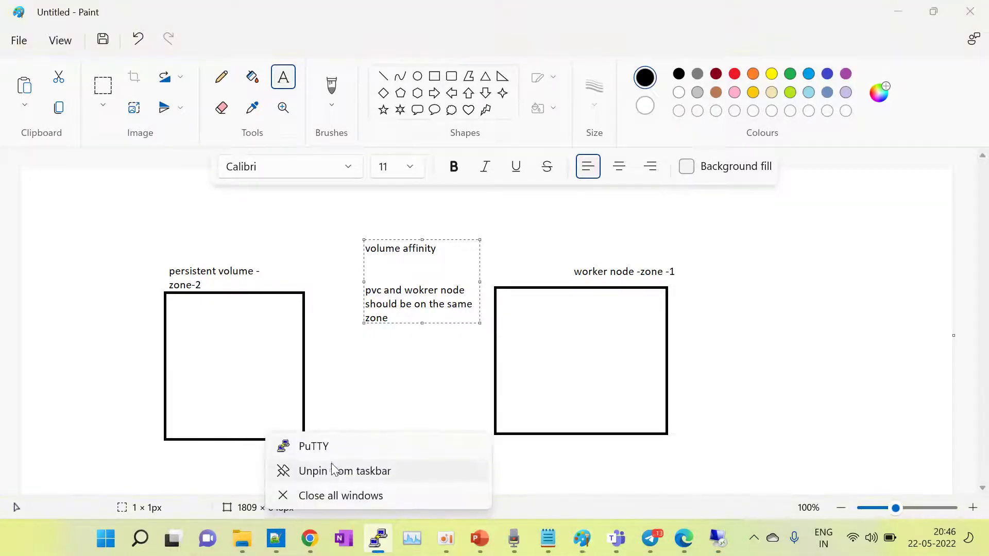
click(319, 446)
key(ctrl+v)
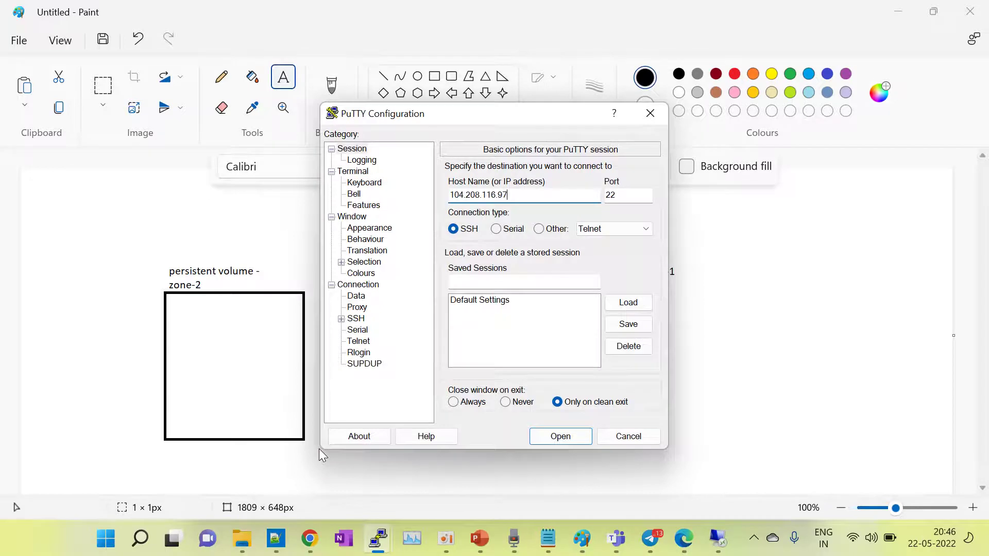
key(Return)
Step: Log in with the user name and password, maximize the terminal, and run df -h
text(t)
key(BackSpace)
text(jawed)
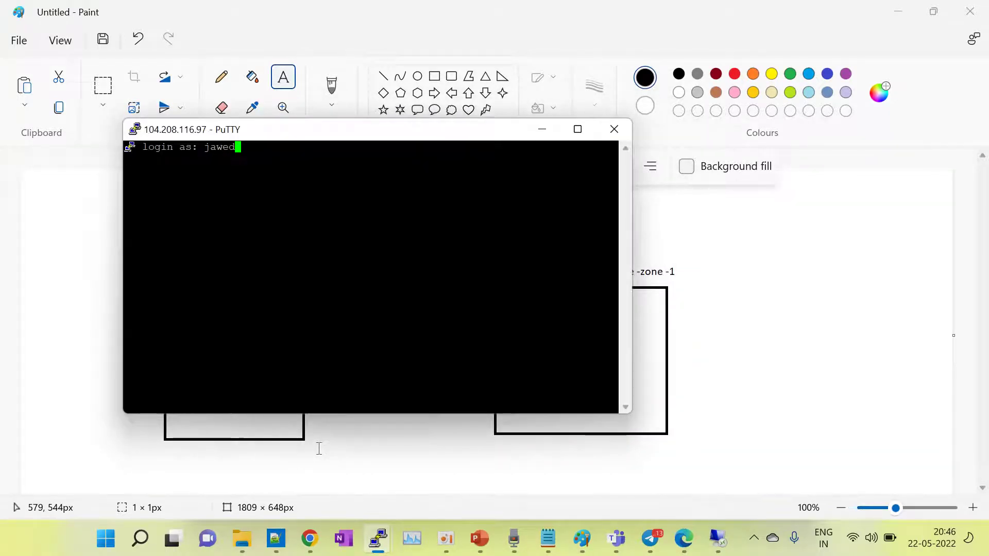
key(Return)
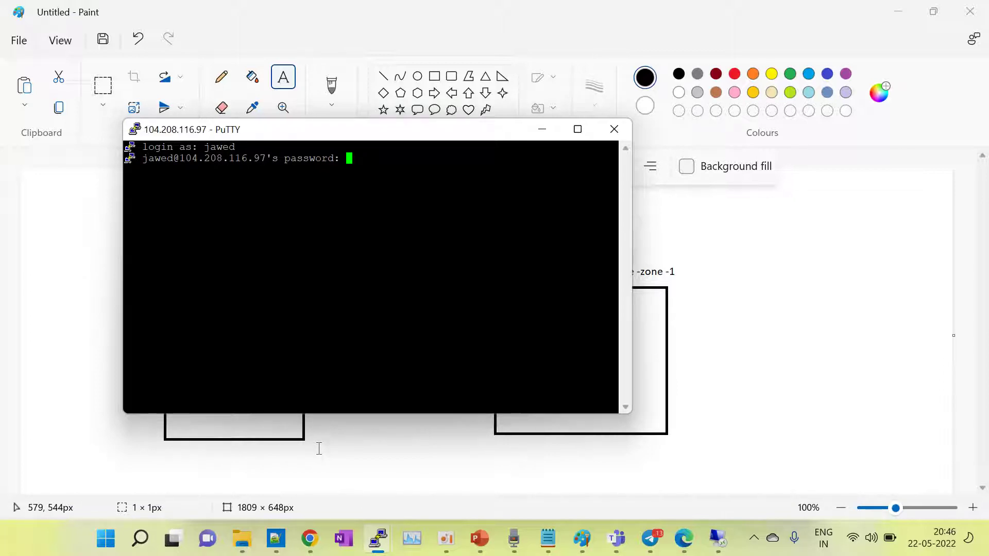
key(Return)
click(577, 129)
text(df -h)
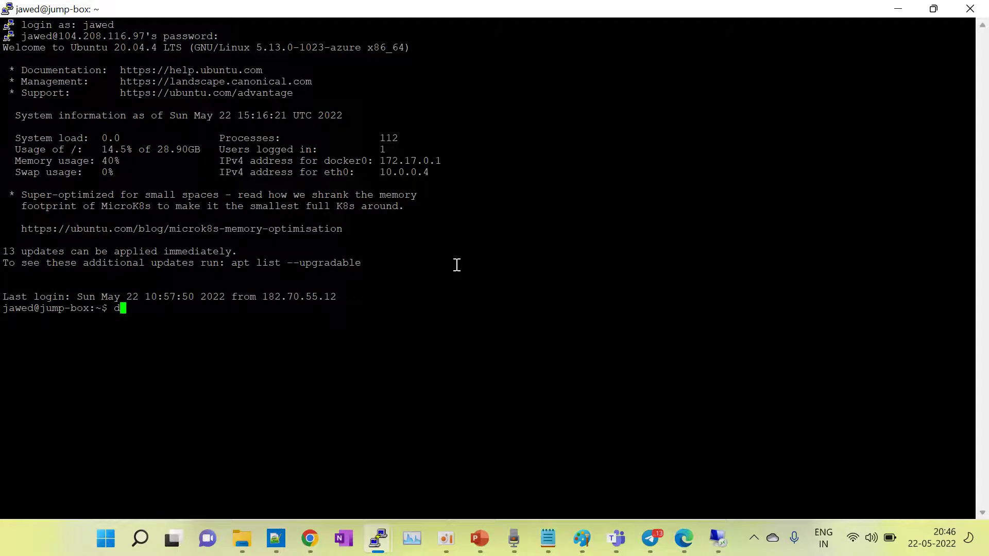
key(Return)
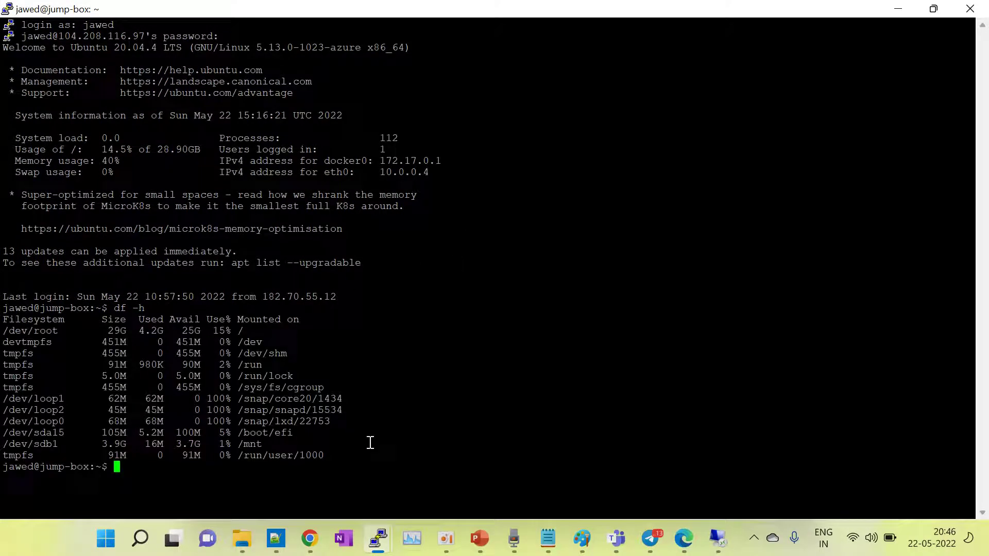
Step: Return to the demo-vm Remote Desktop session and answer No to network discovery
click(718, 539)
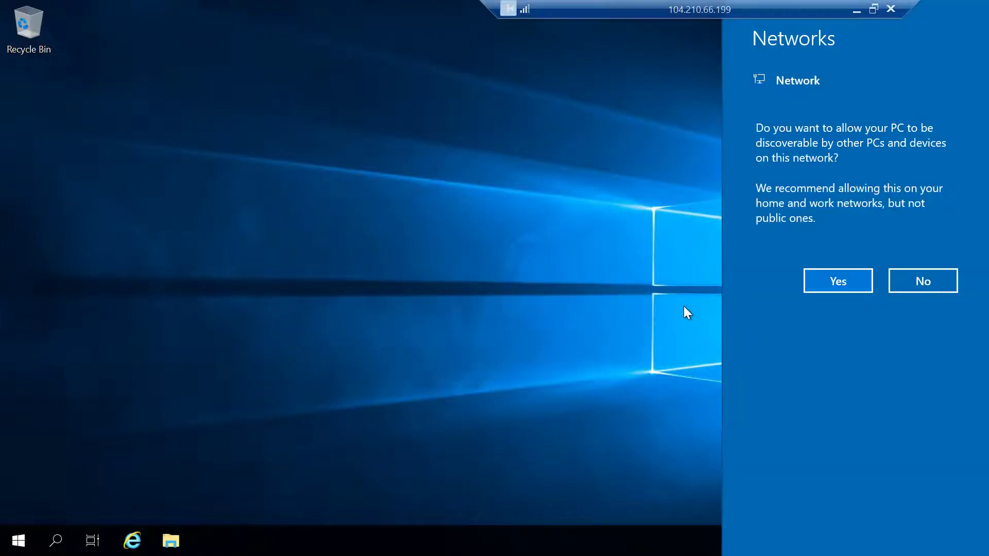
click(919, 281)
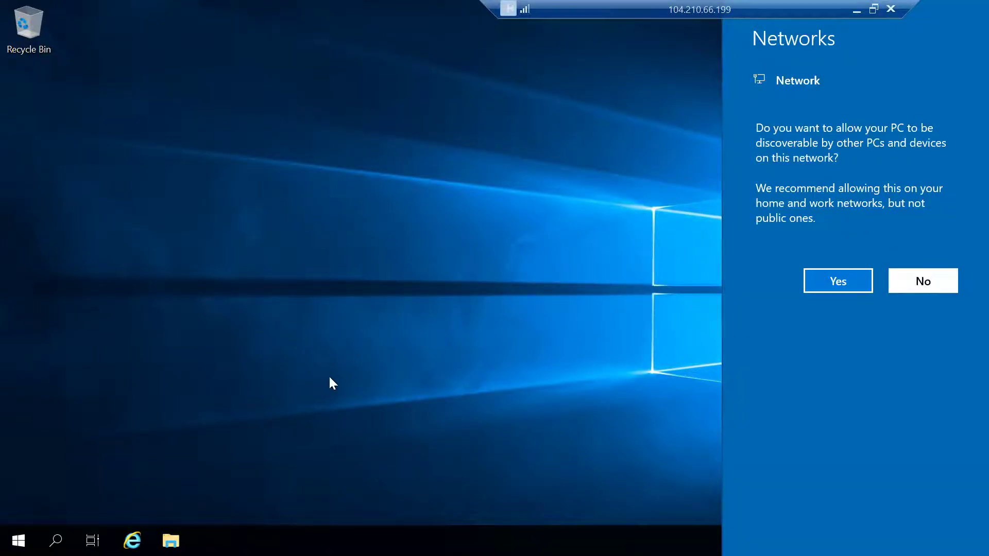
Step: Open the Temporary Storage (D:) drive in File Explorer on the remote server
click(171, 542)
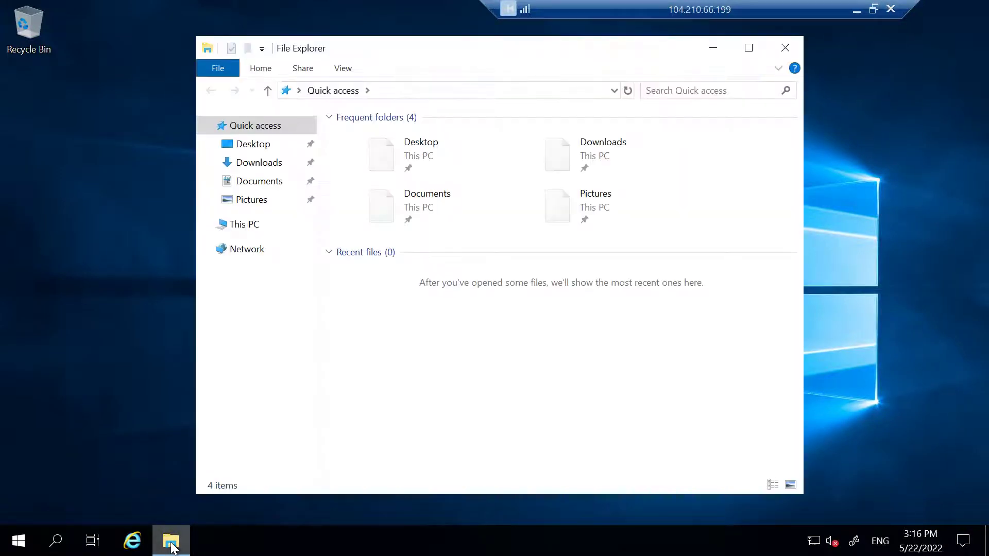
click(246, 226)
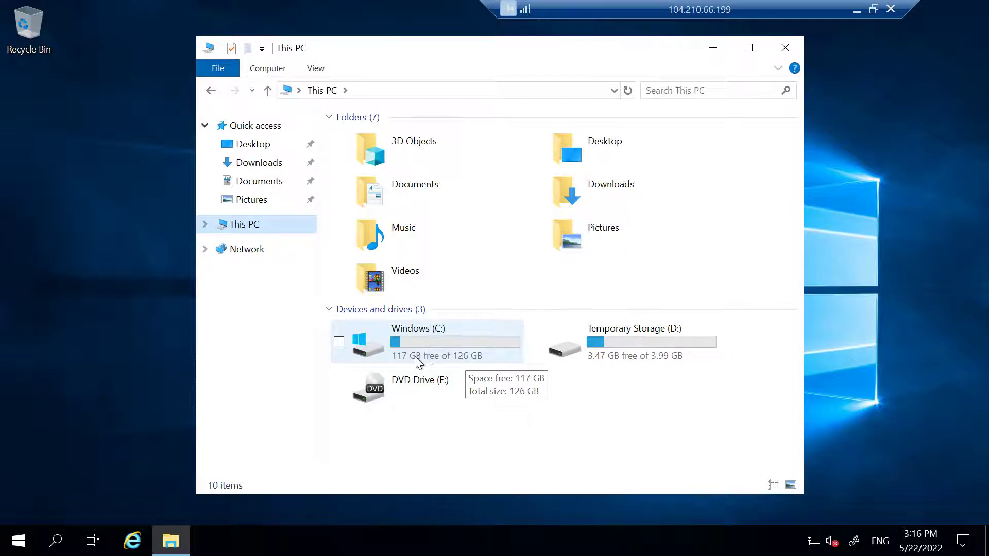
click(661, 344)
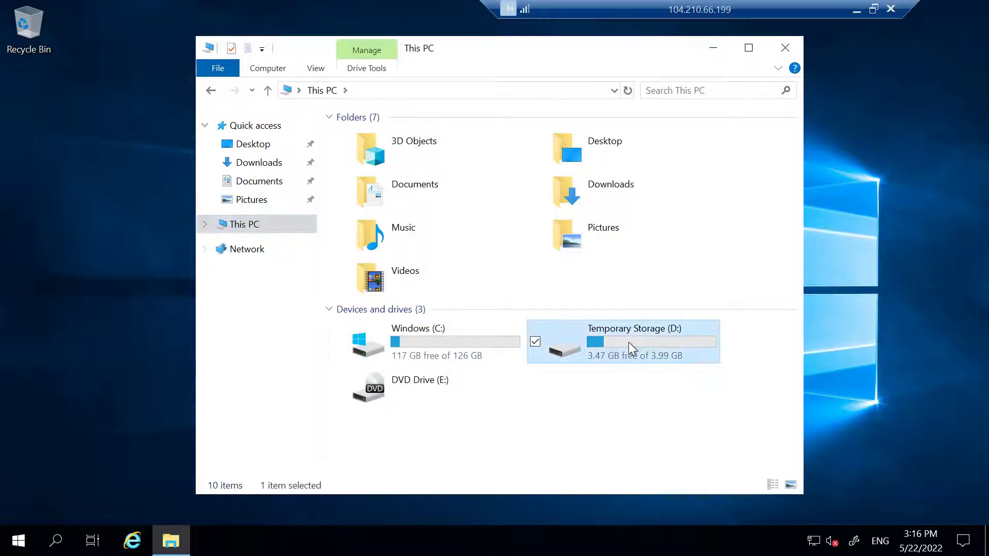
double_click(629, 342)
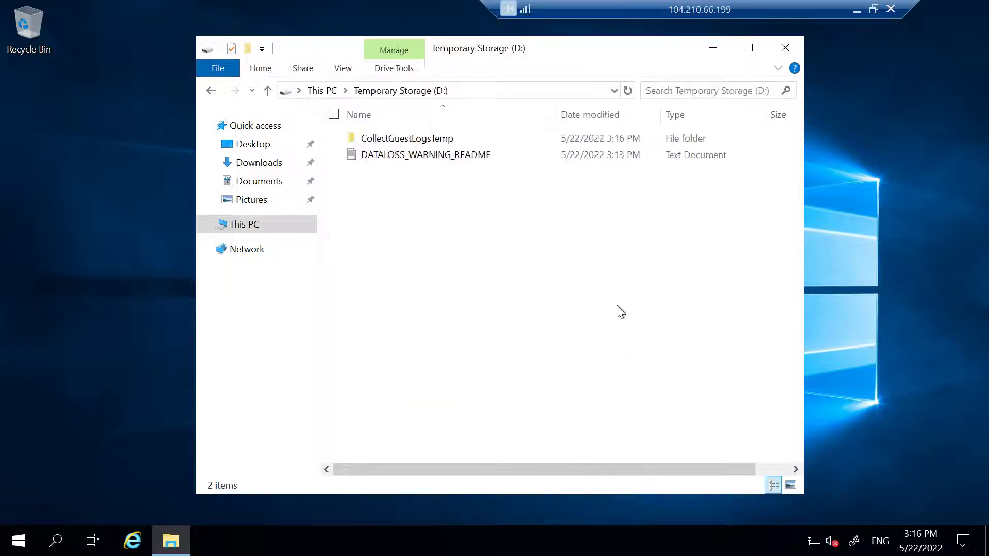
Step: Create a new folder named h on the D: drive and open it
right_click(428, 220)
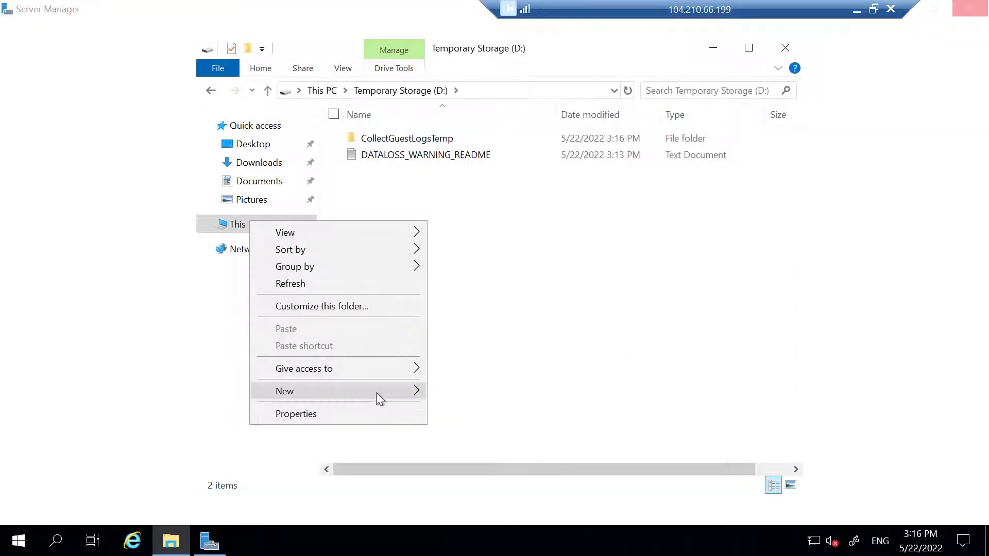
mouse_move(378, 391)
click(486, 393)
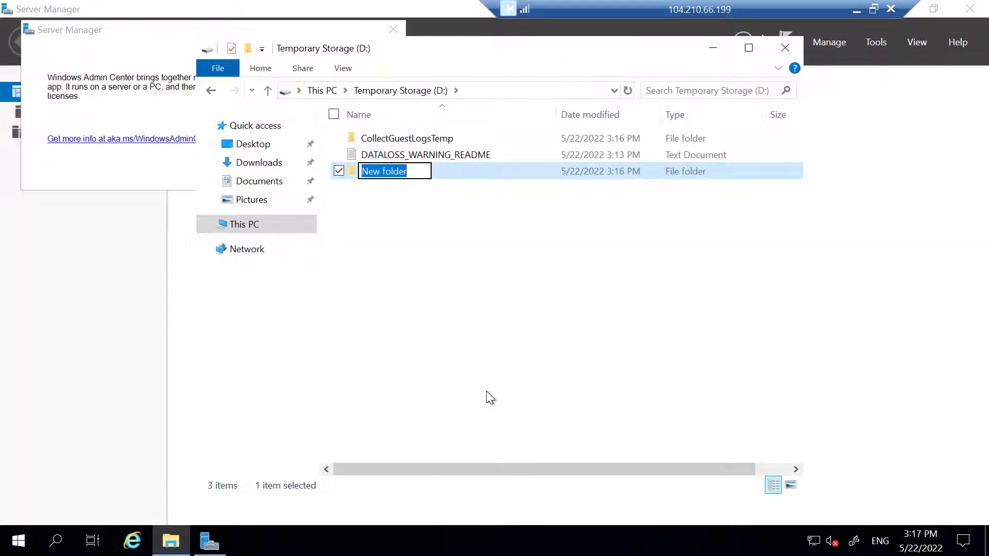
text(h)
key(Return)
key(Return)
Step: Create an empty text document hhhjjjj inside folder h, then close the window
right_click(418, 172)
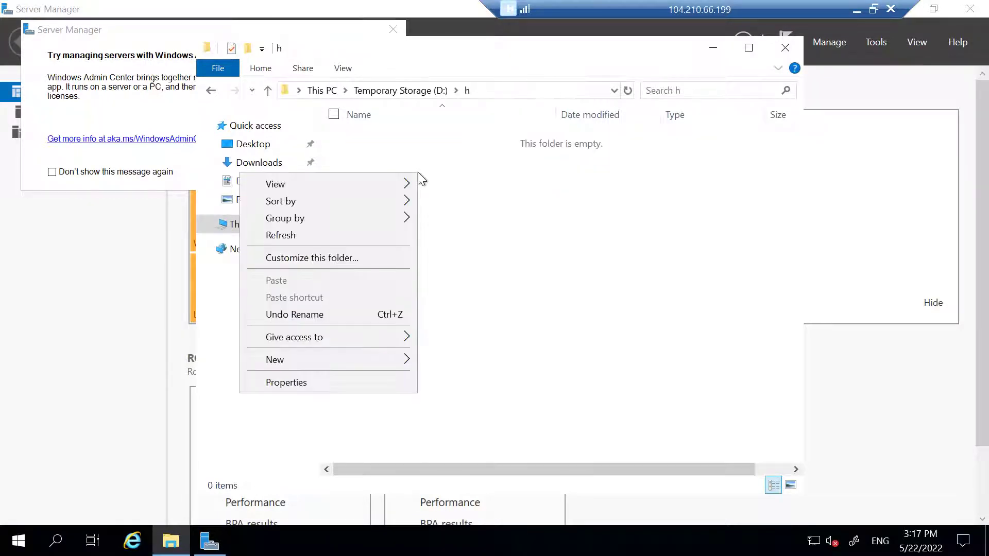
mouse_move(334, 362)
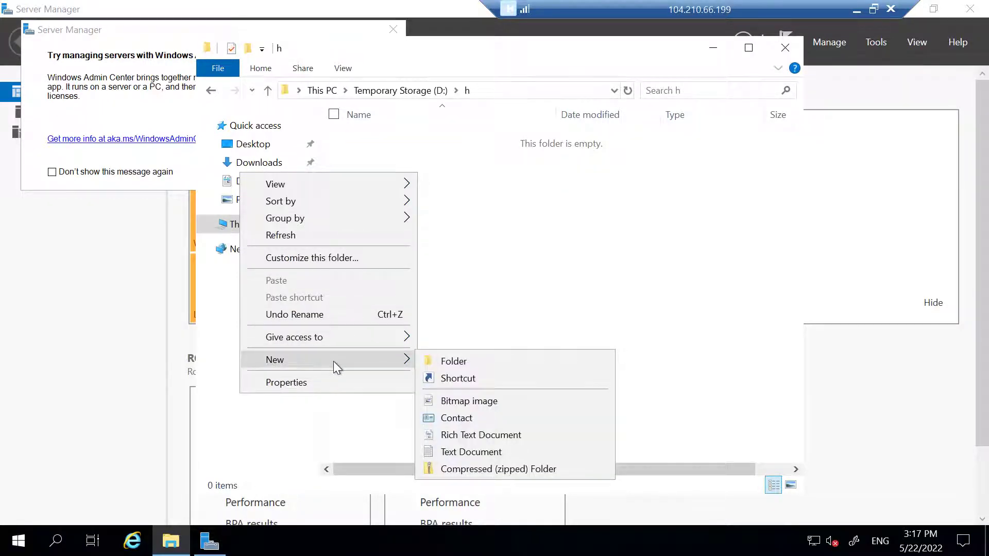
click(477, 452)
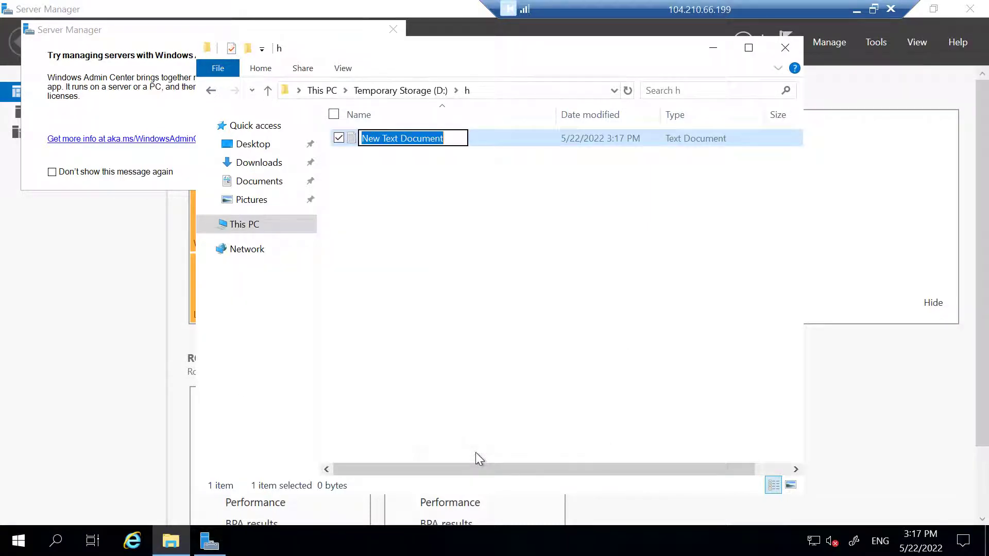
text(hhhjjjj)
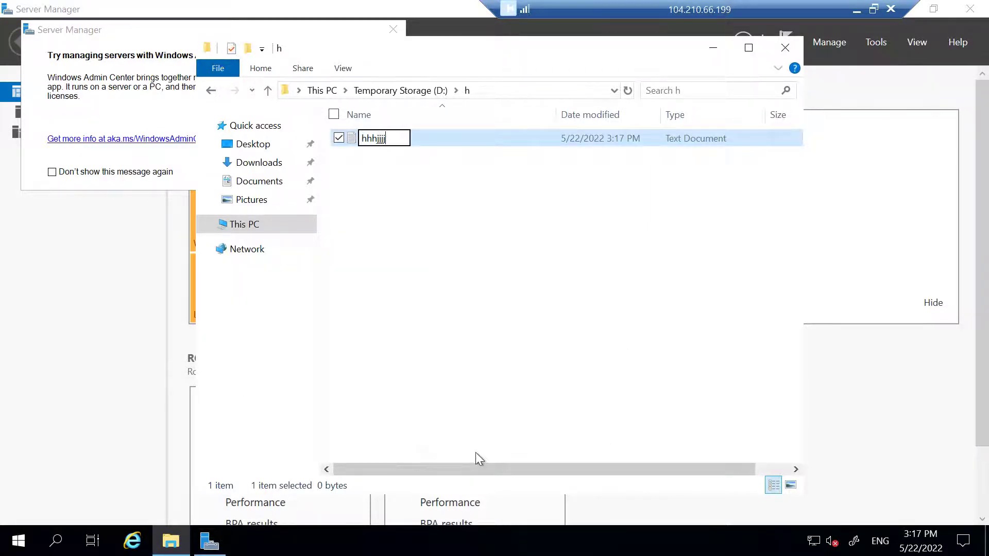
key(Return)
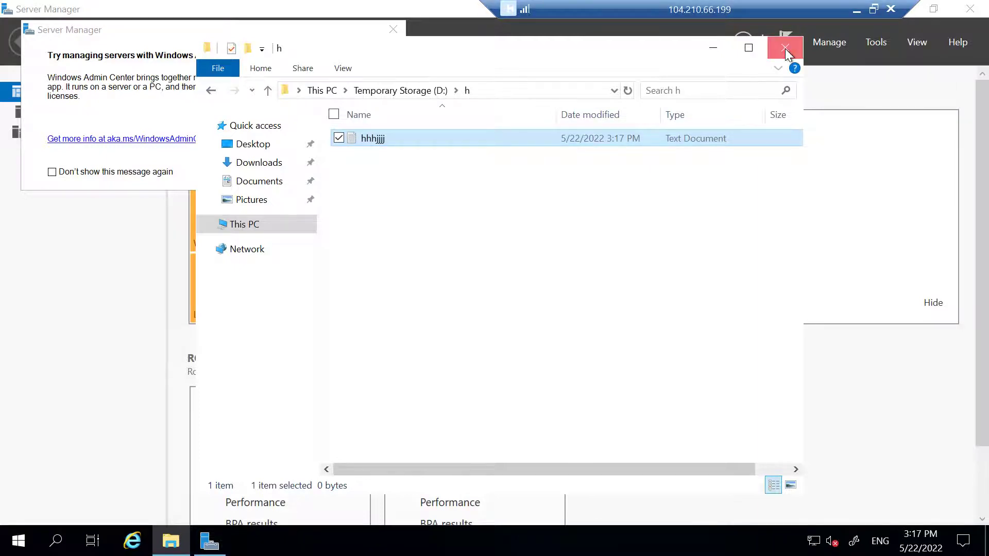
click(785, 49)
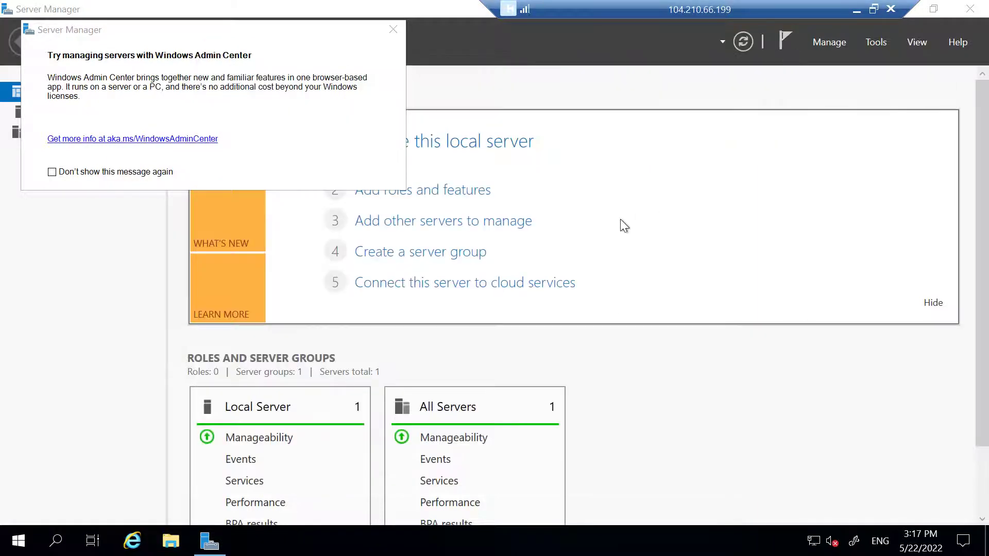
Step: Browse to Temporary Storage (D:) in File Explorer again, then close it
click(171, 546)
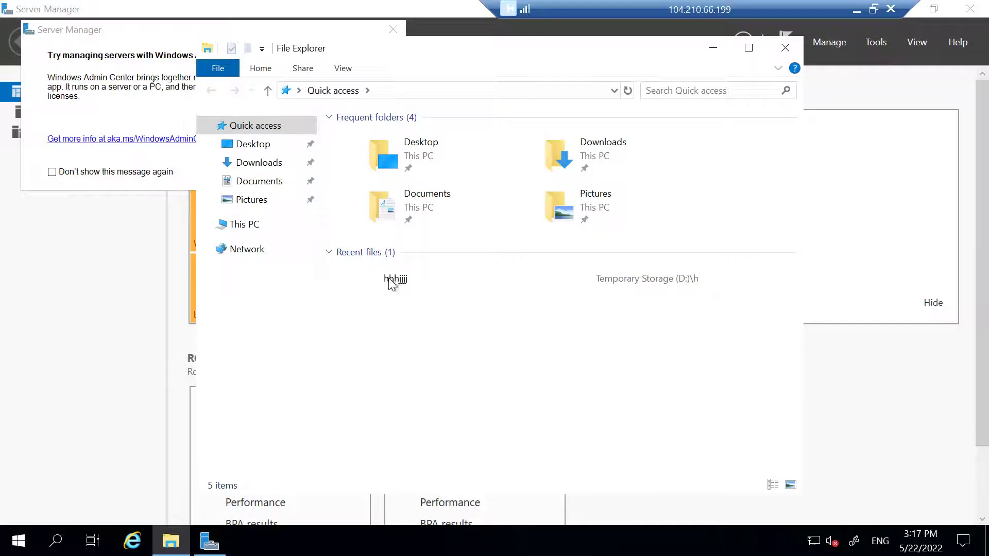
click(250, 228)
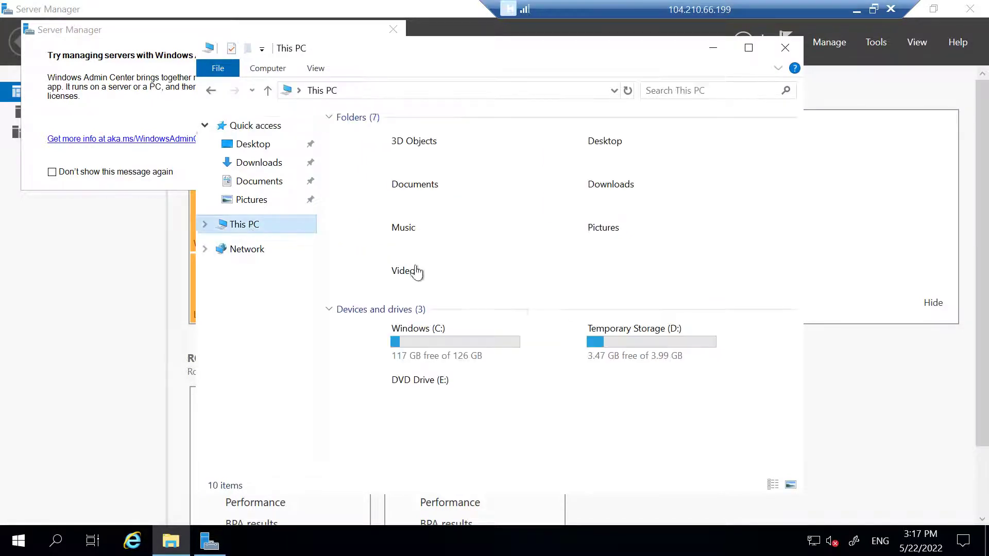
double_click(625, 344)
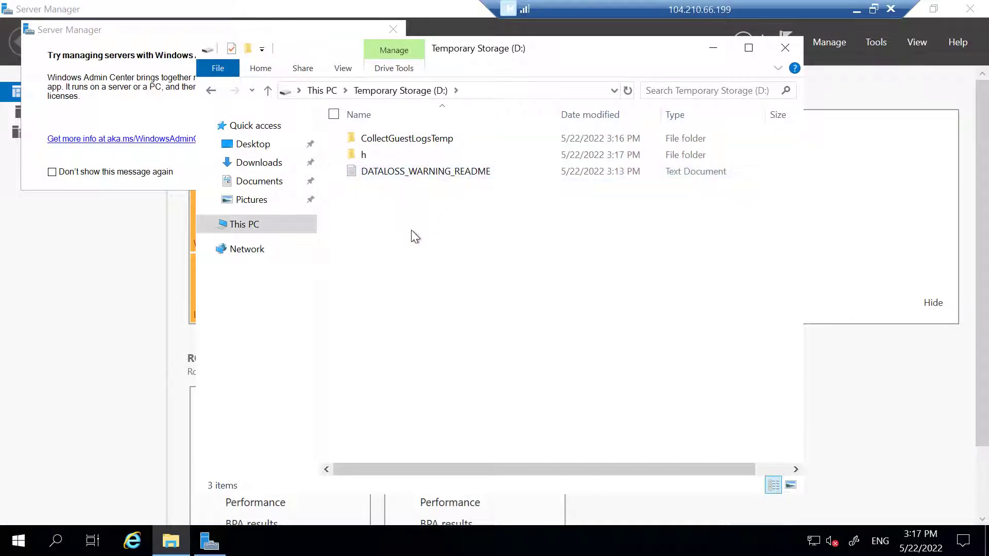
click(781, 57)
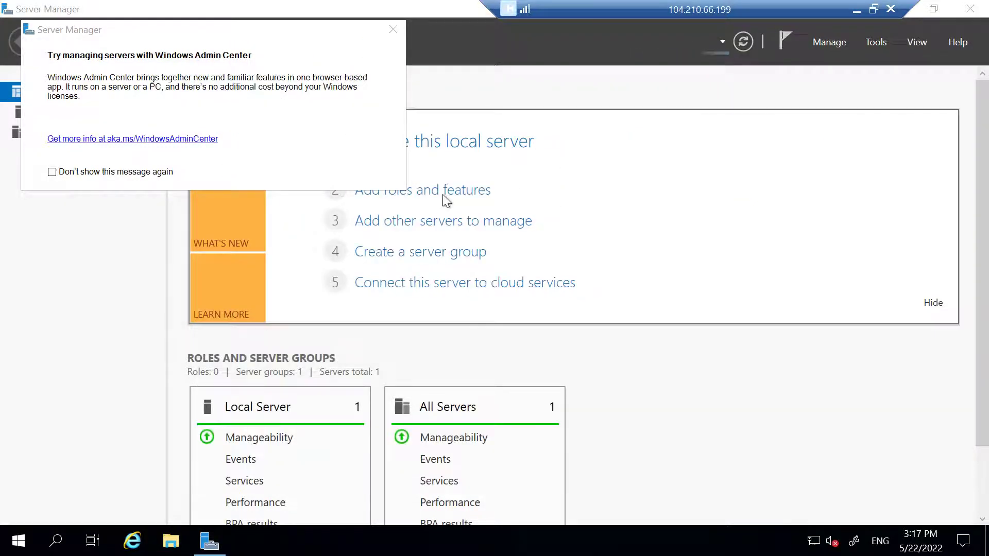
Step: Dismiss the Windows Admin Center pop-up and show This PC with drives C:, D: and E:
click(393, 29)
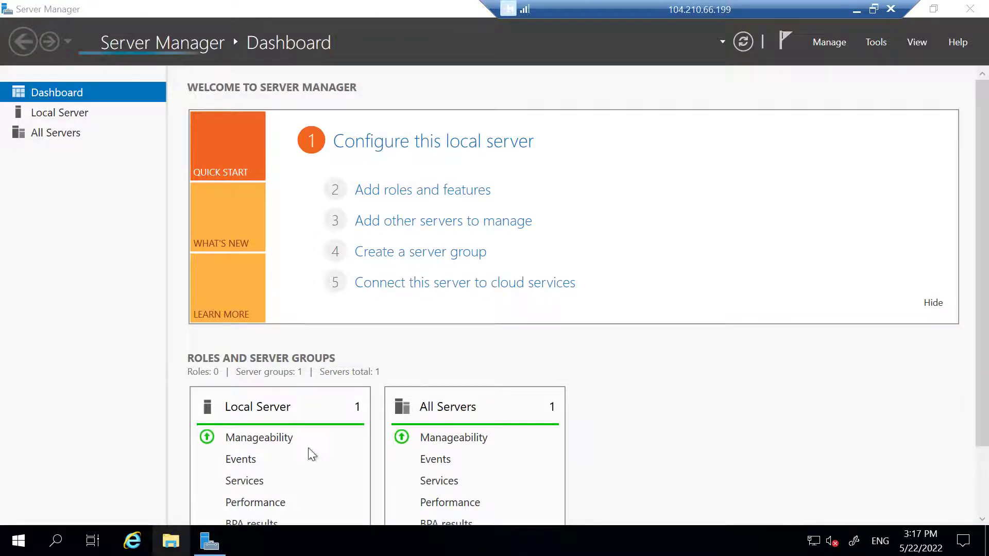
key(super+e)
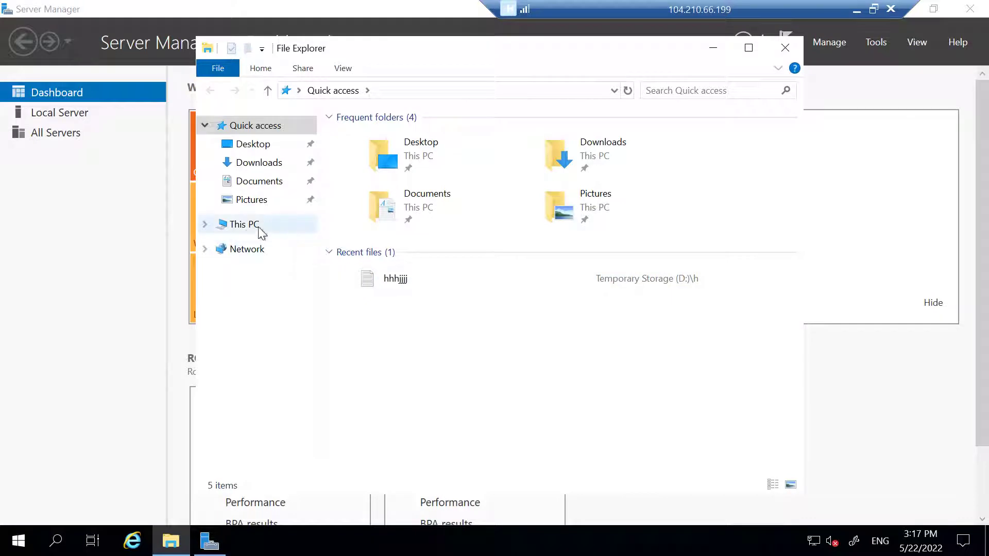
click(244, 225)
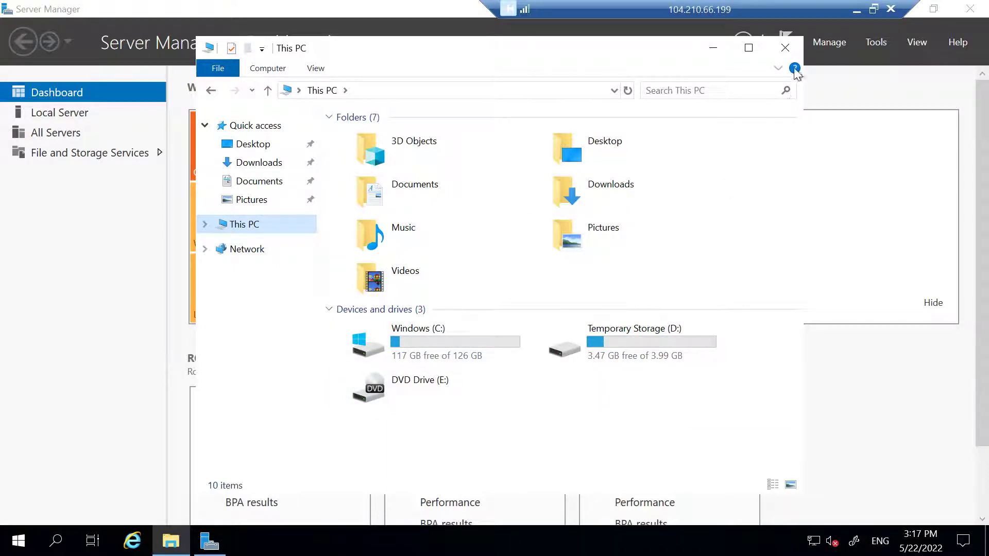
Step: Minimize This PC and the Remote Desktop session, and bring the Azure portal forward
click(714, 48)
click(856, 10)
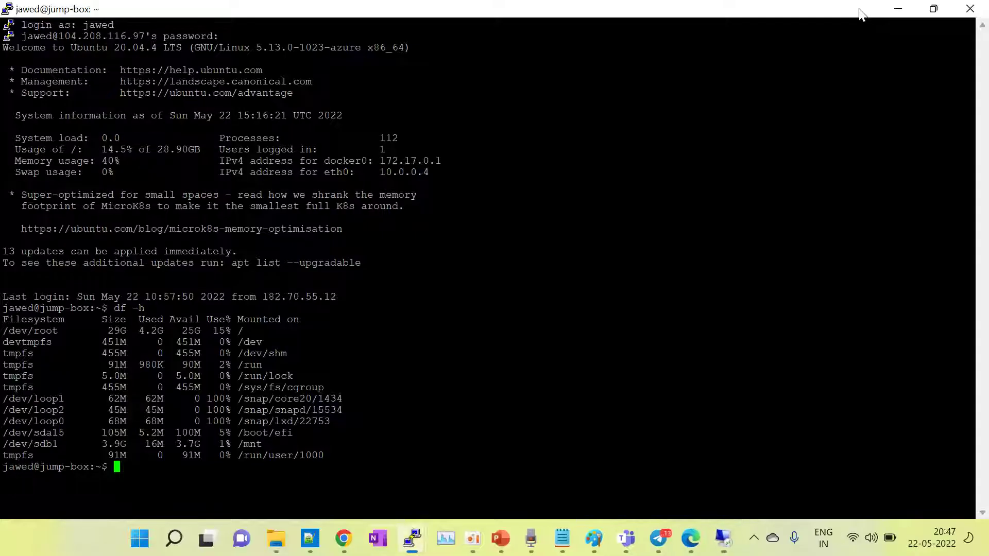
mouse_move(310, 538)
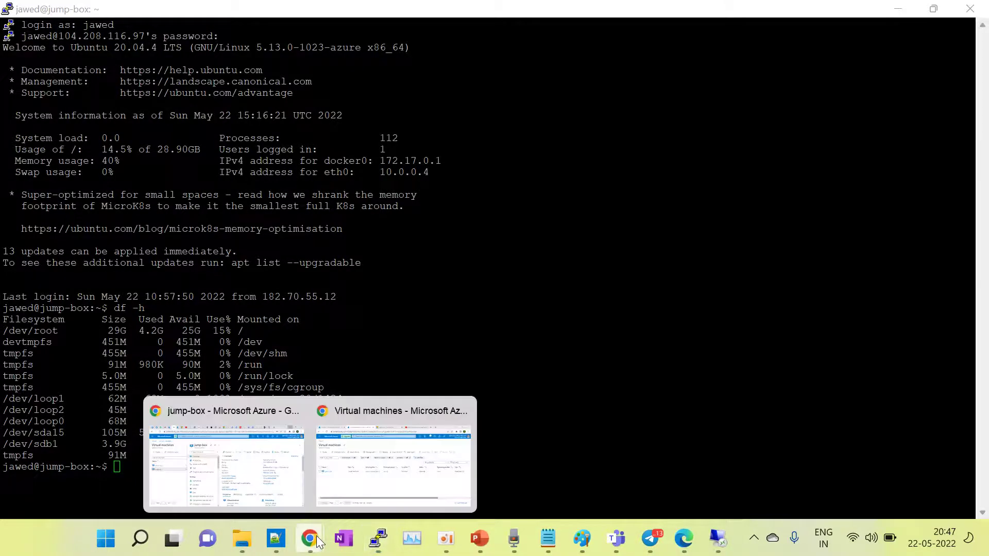
click(258, 479)
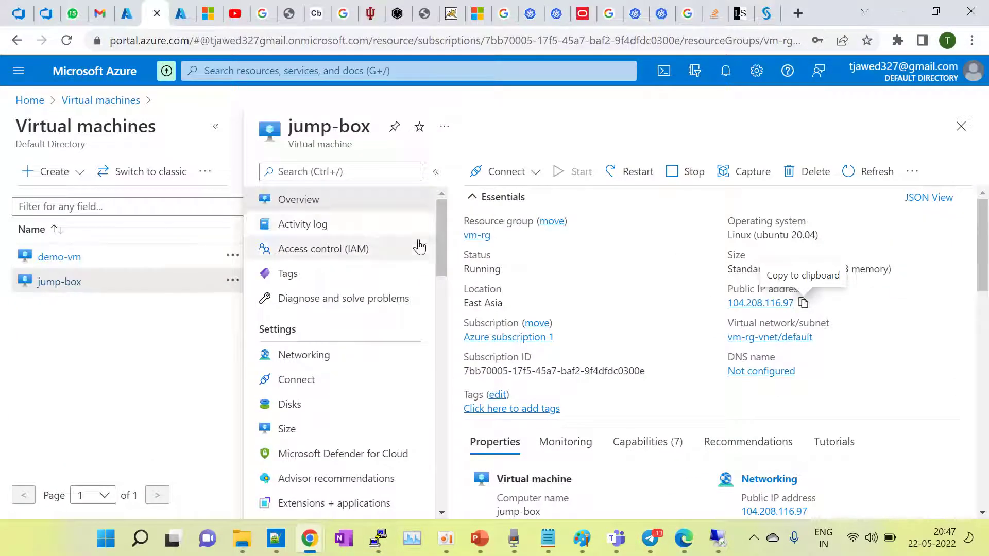
Step: Check demo-vm's Disks page without saving, then reopen demo-vm's overview at full width
click(76, 259)
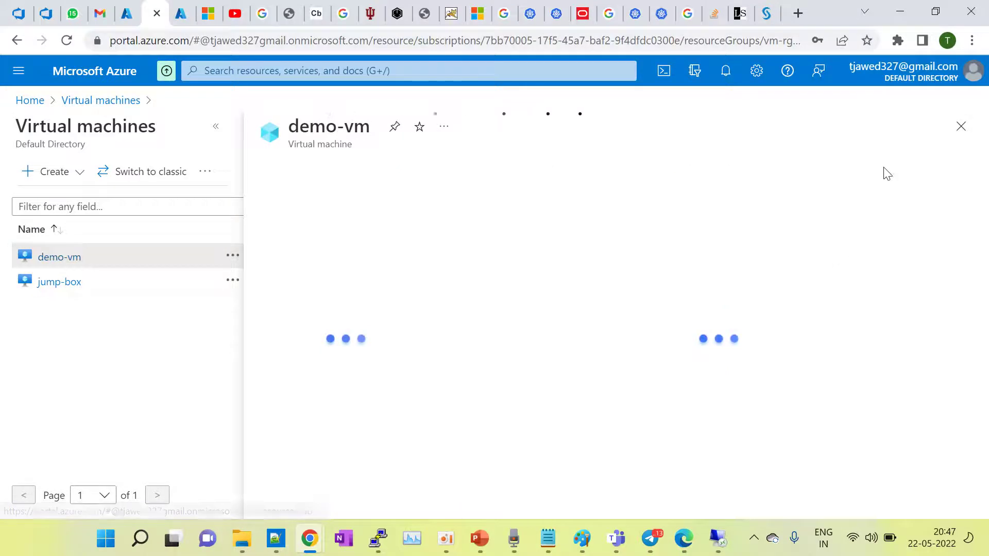
click(962, 128)
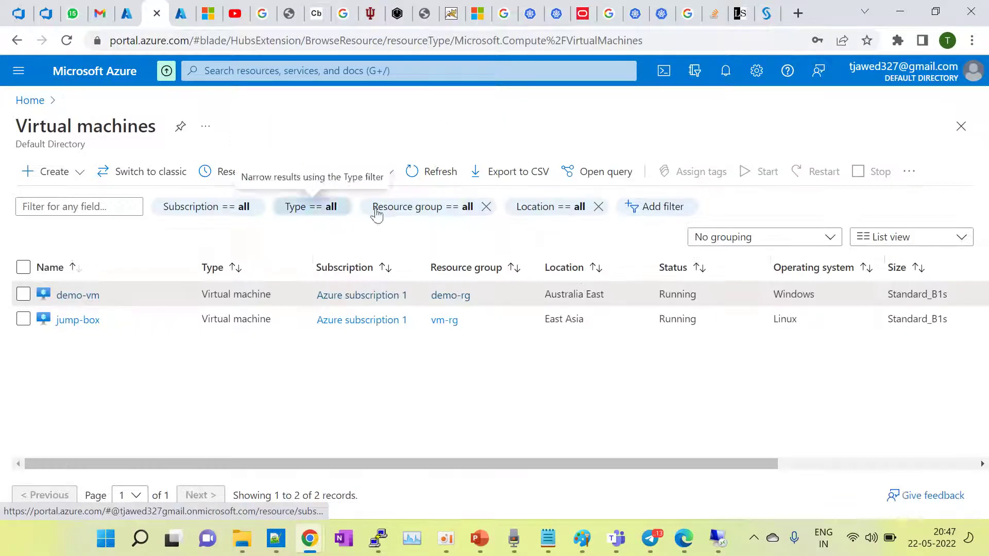
click(100, 297)
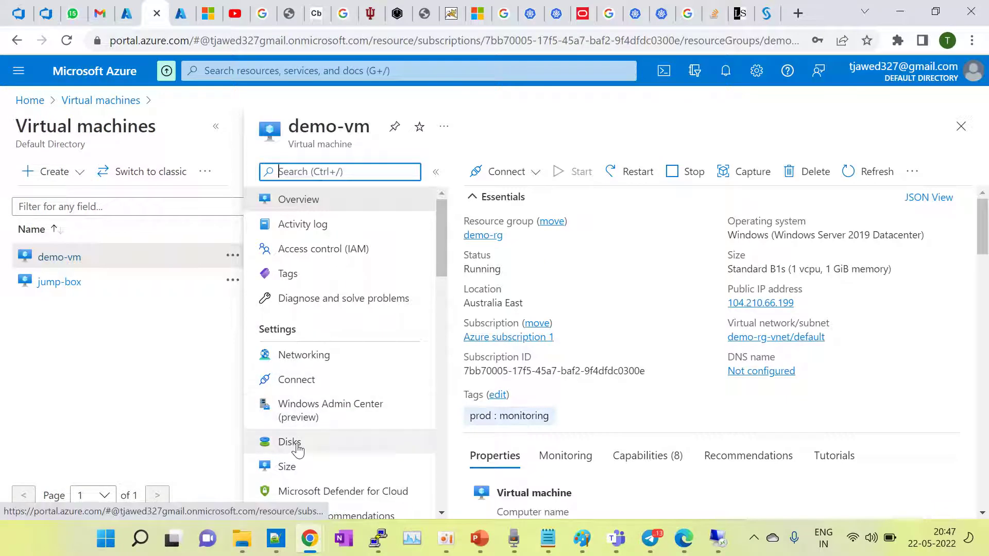
click(269, 445)
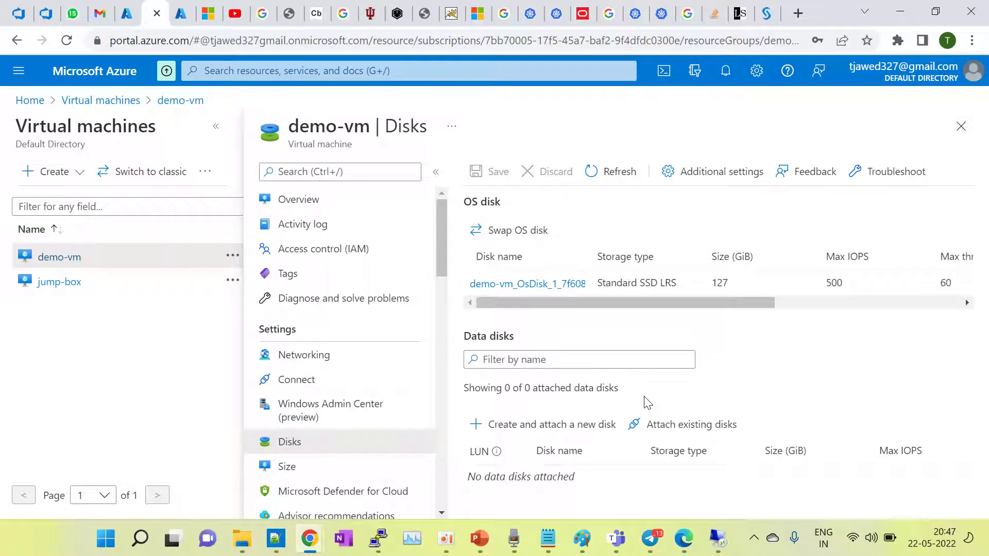
click(531, 427)
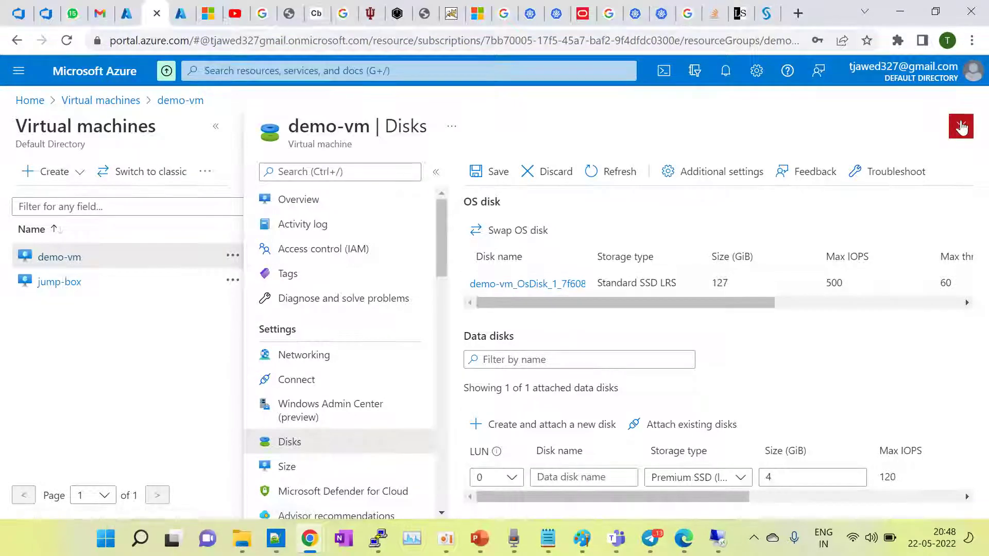
click(961, 126)
click(92, 298)
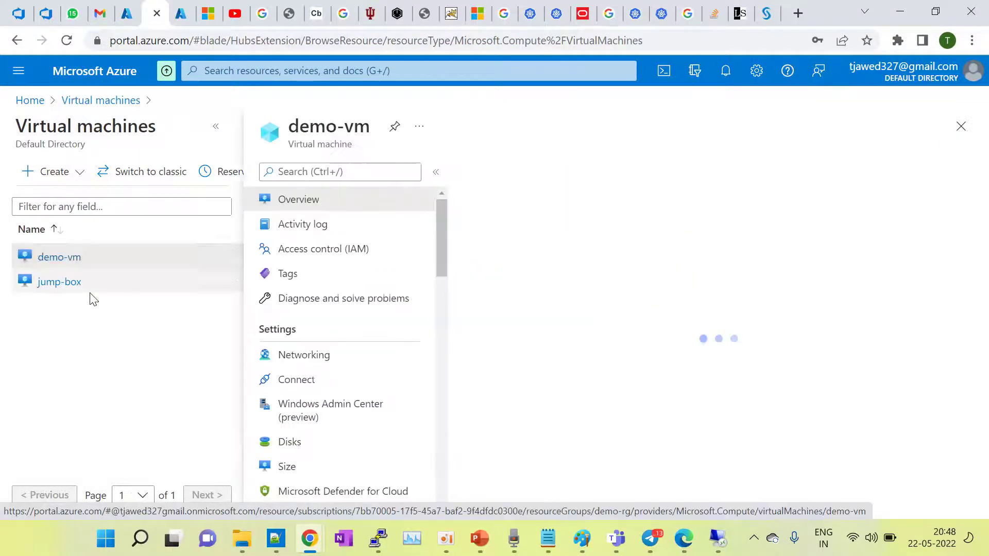
click(219, 131)
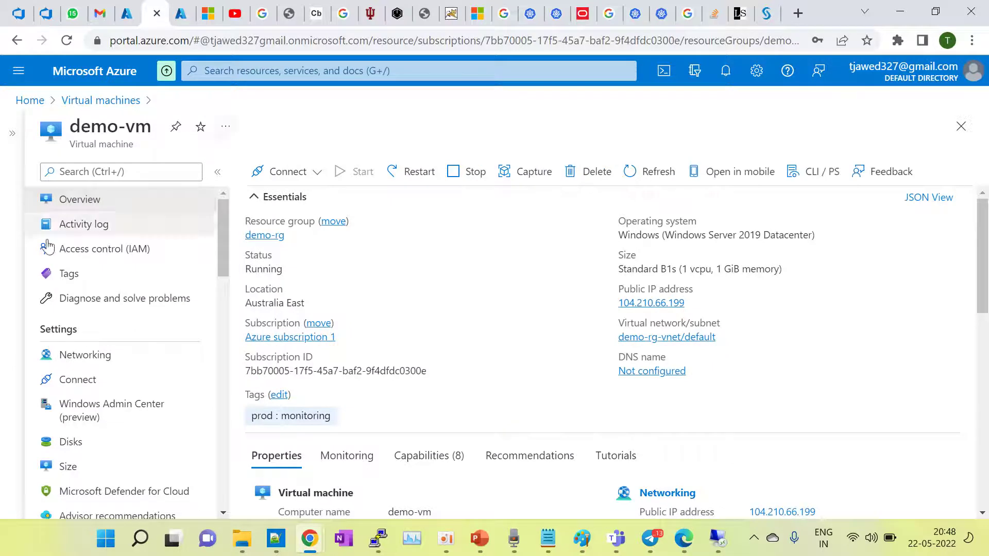
Step: On demo-vm's Disks page, add data disk 'disk-01' as Standard HDD, 32 GiB, and save
click(71, 442)
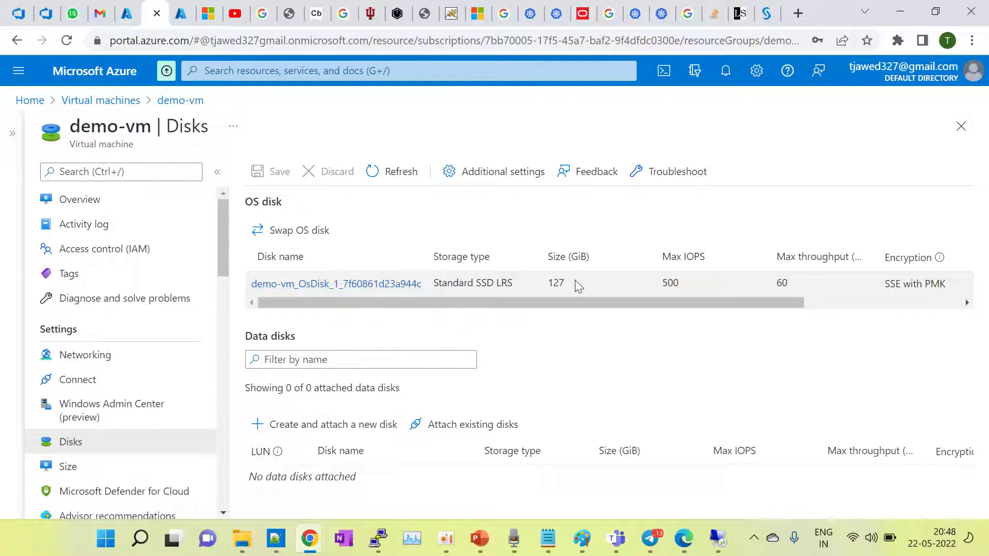
drag(575, 280, 549, 283)
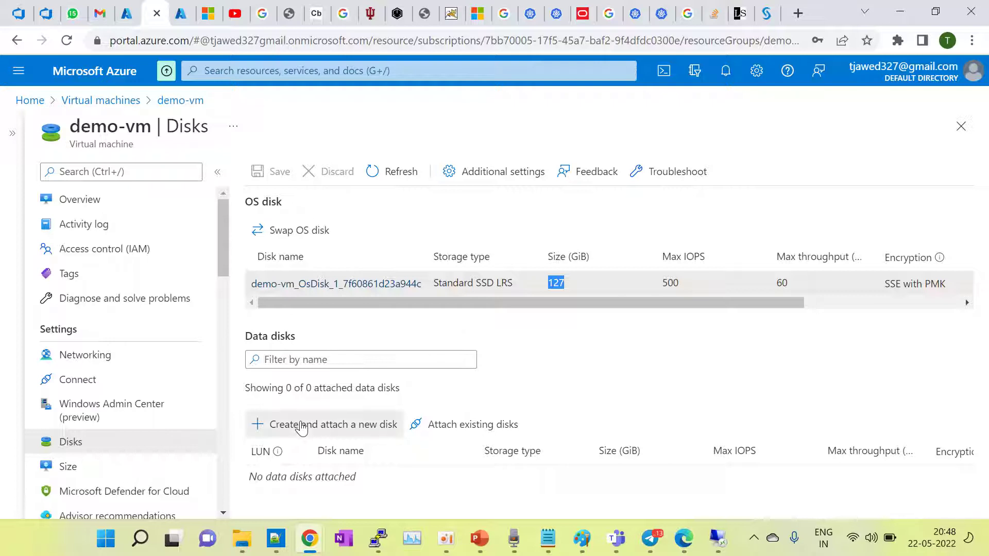
click(301, 428)
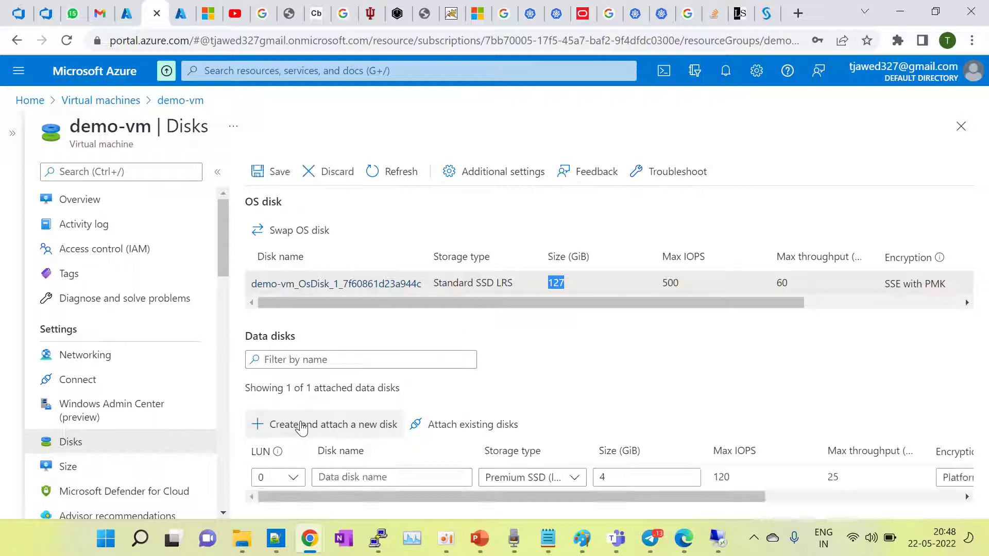
click(333, 478)
text(dis)
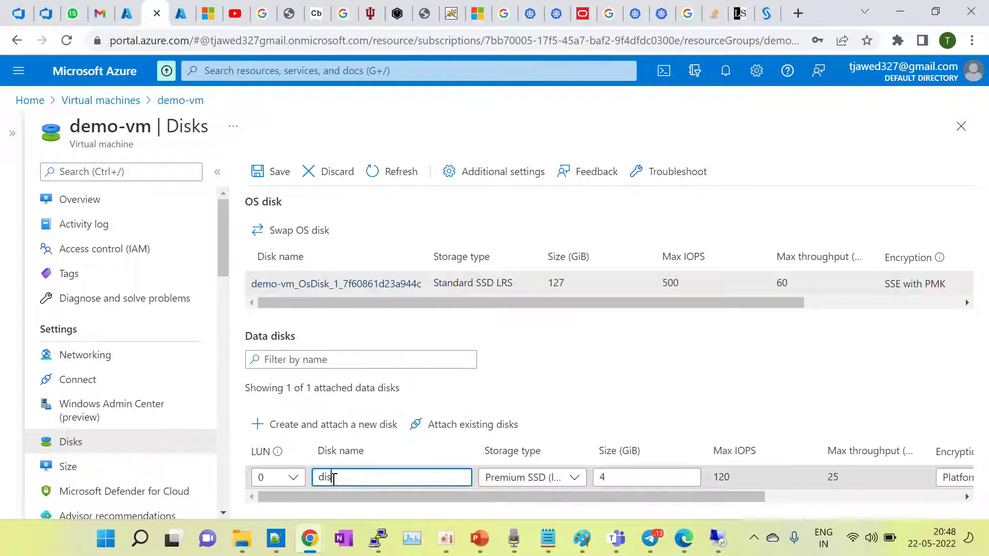
text(k-01)
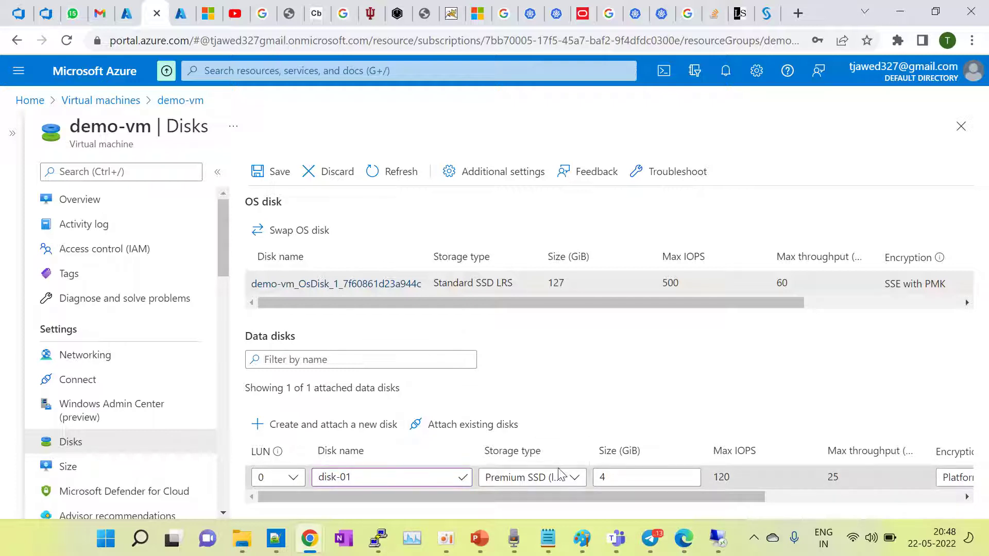
click(574, 478)
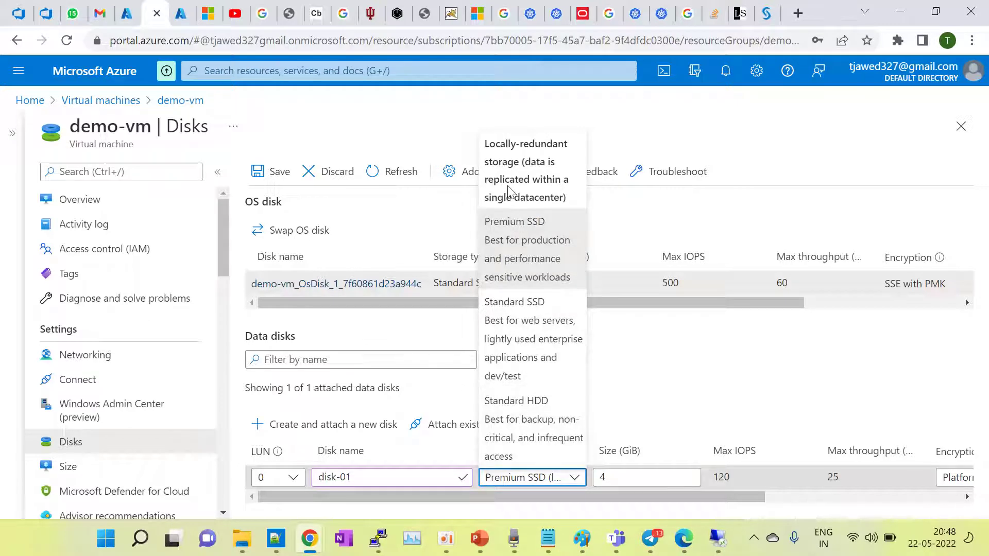
click(517, 412)
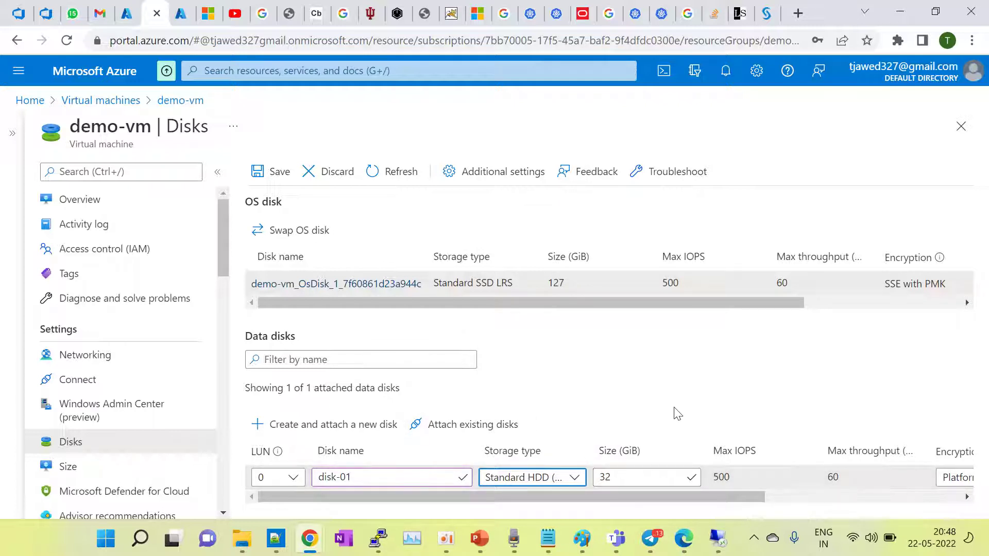
drag(671, 497, 644, 513)
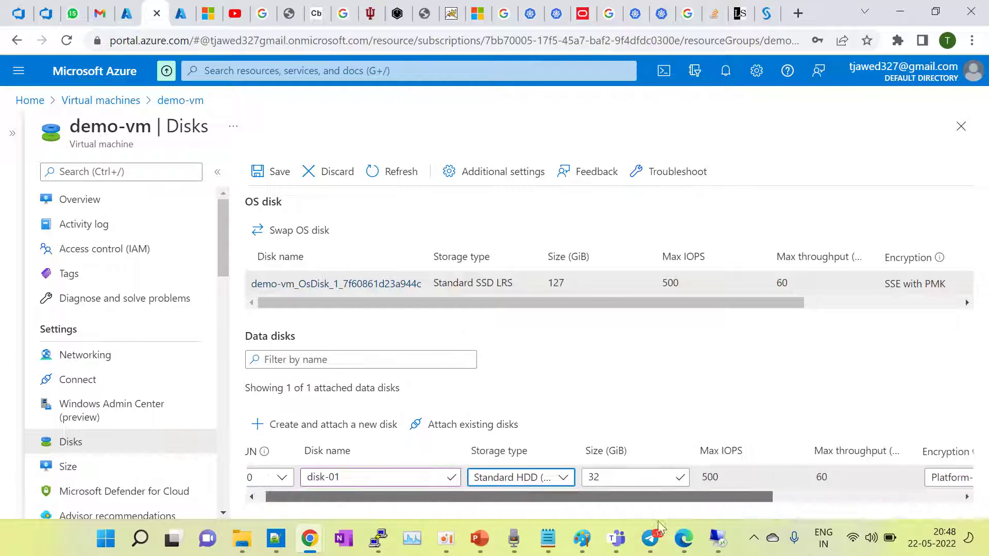
click(273, 176)
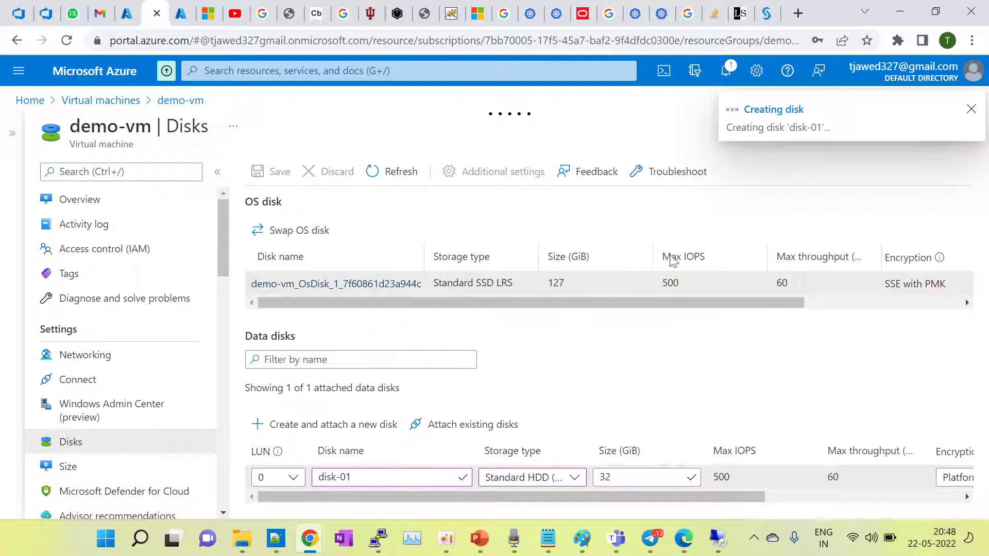